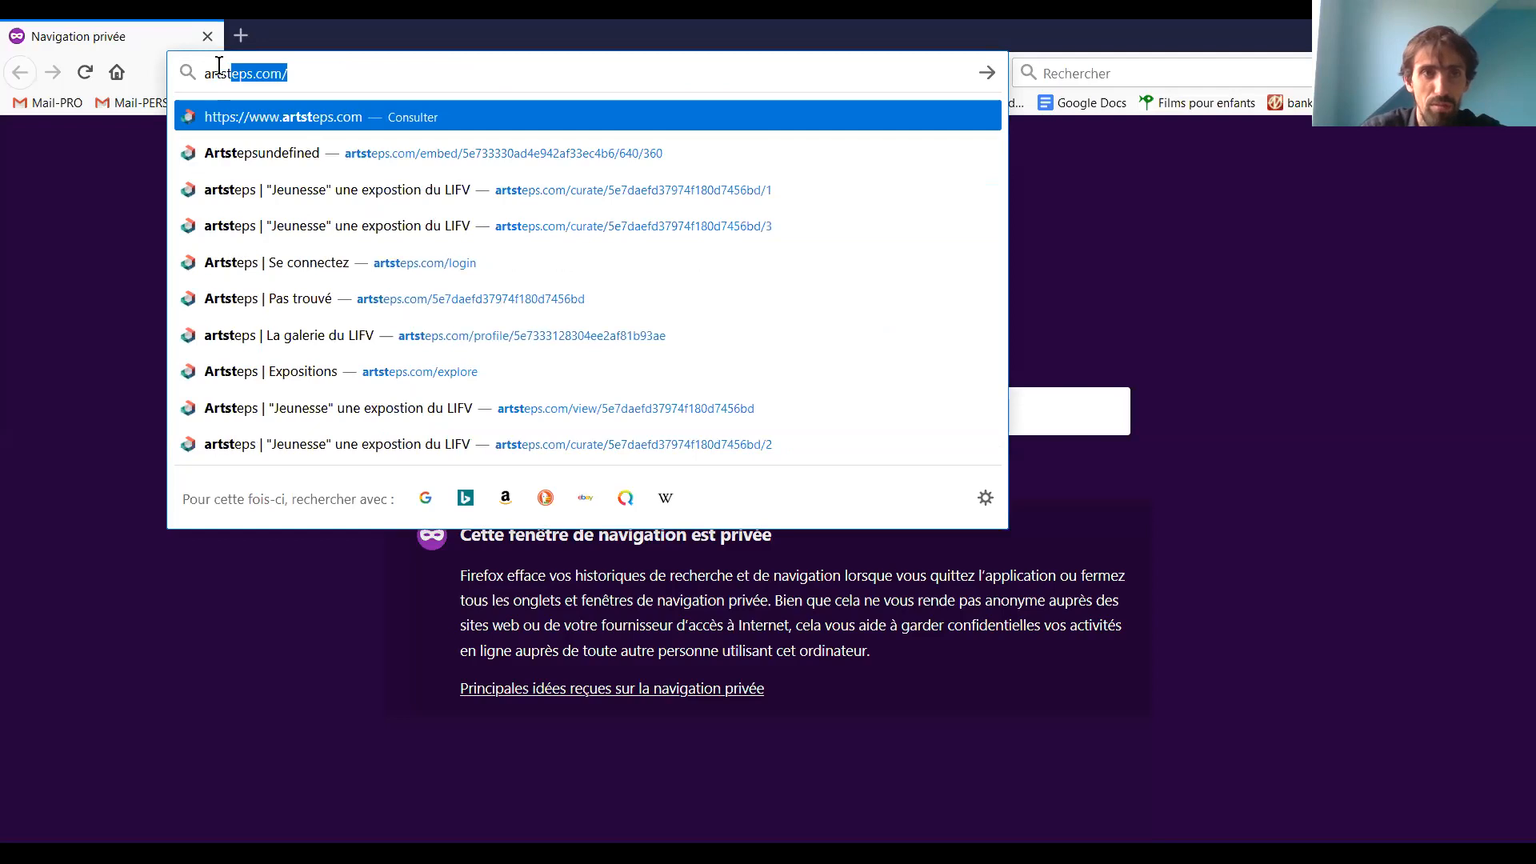
# Open the Artsteps website at artsteps.com
pyautogui.write('eps')
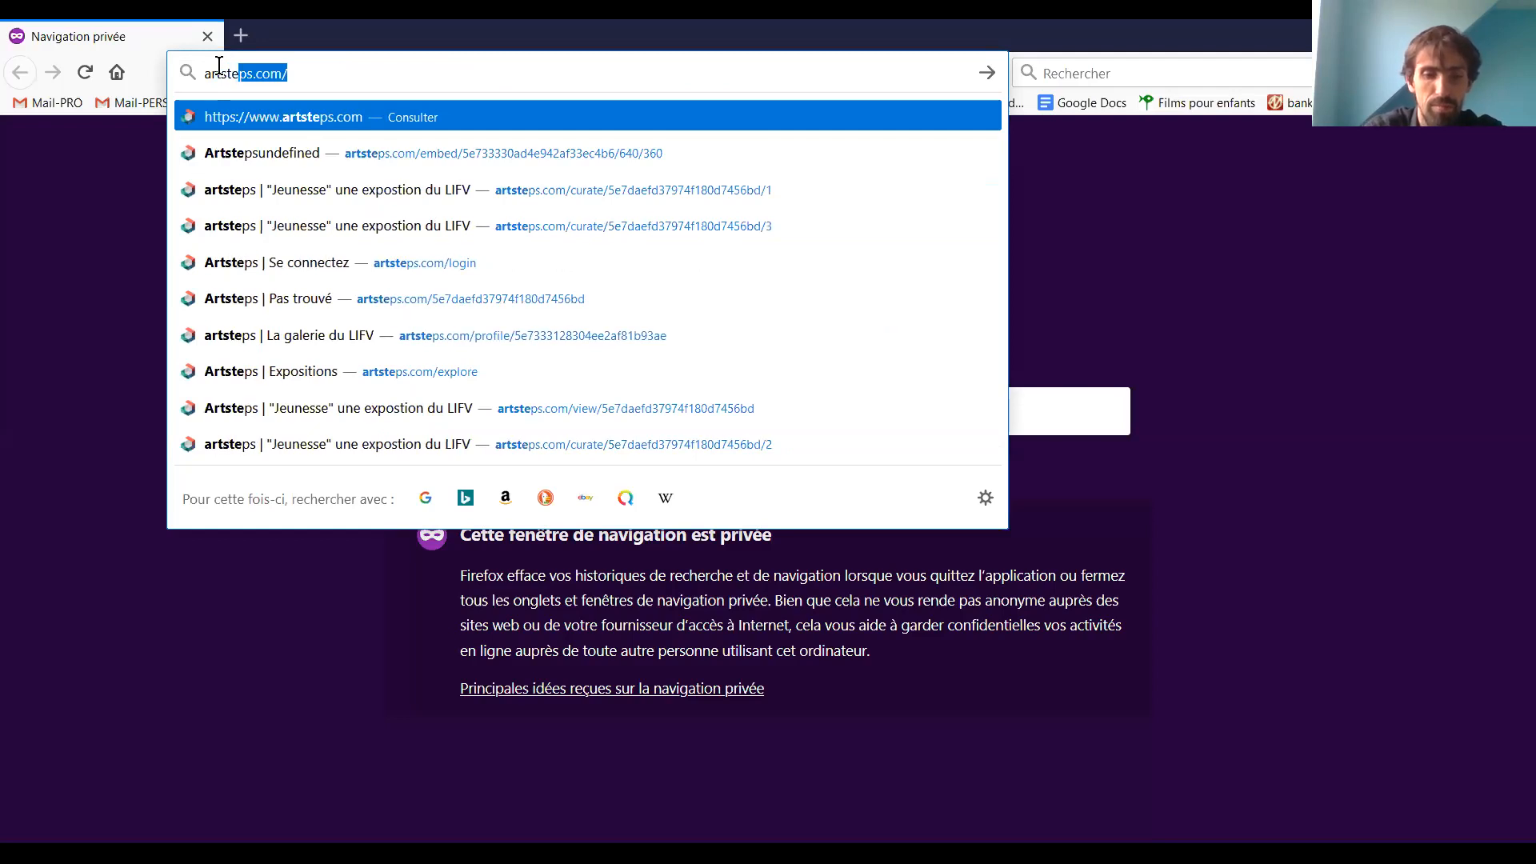
pyautogui.write('.com')
pyautogui.press('Return')
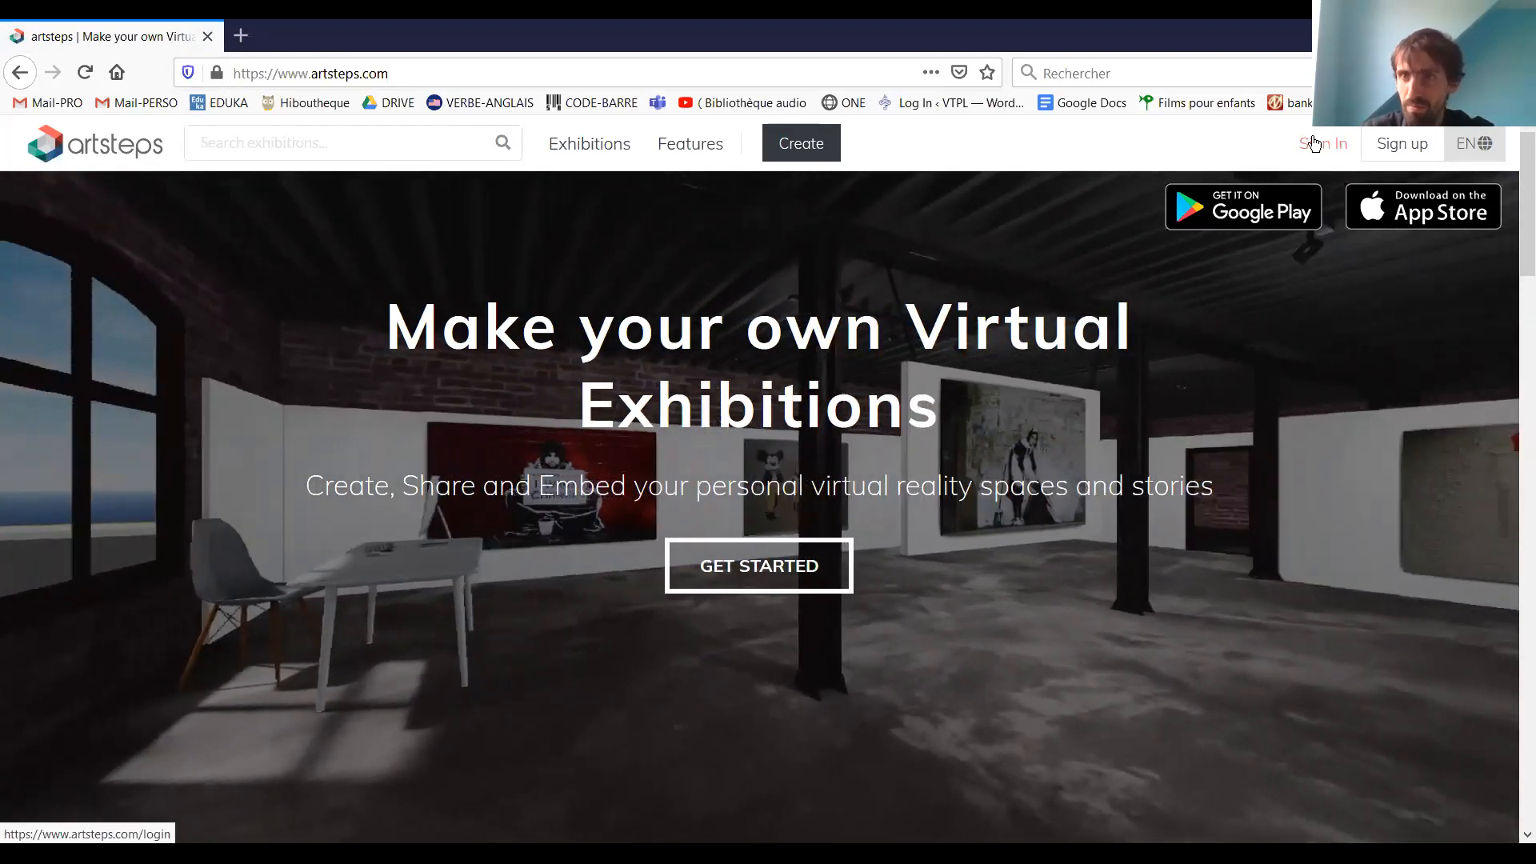
# View the account registration form, and sign in with the saved account e-mail and password
pyautogui.click(1408, 150)
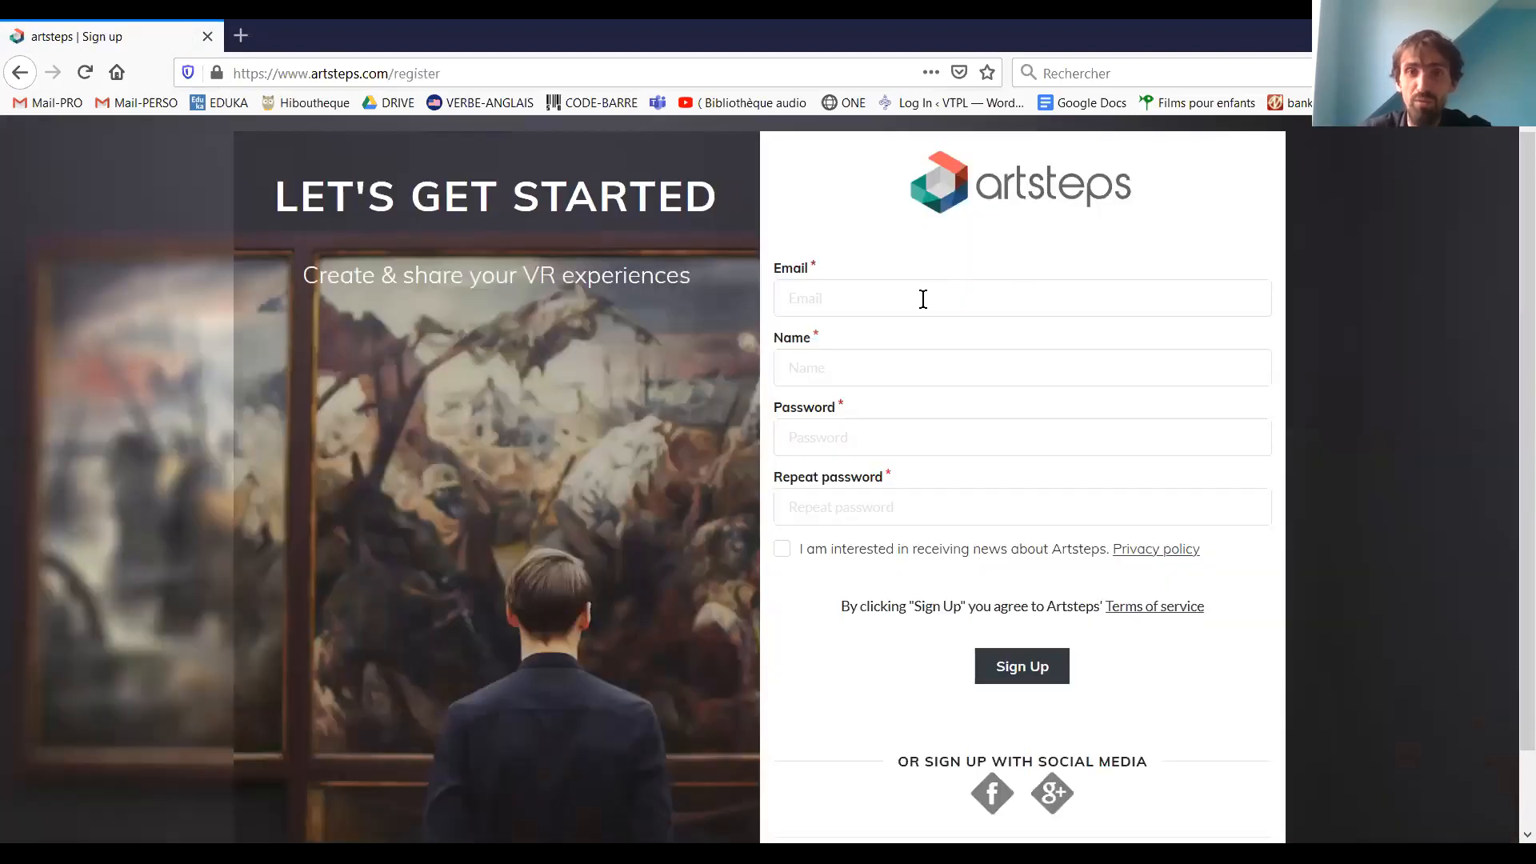
pyautogui.click(10, 79)
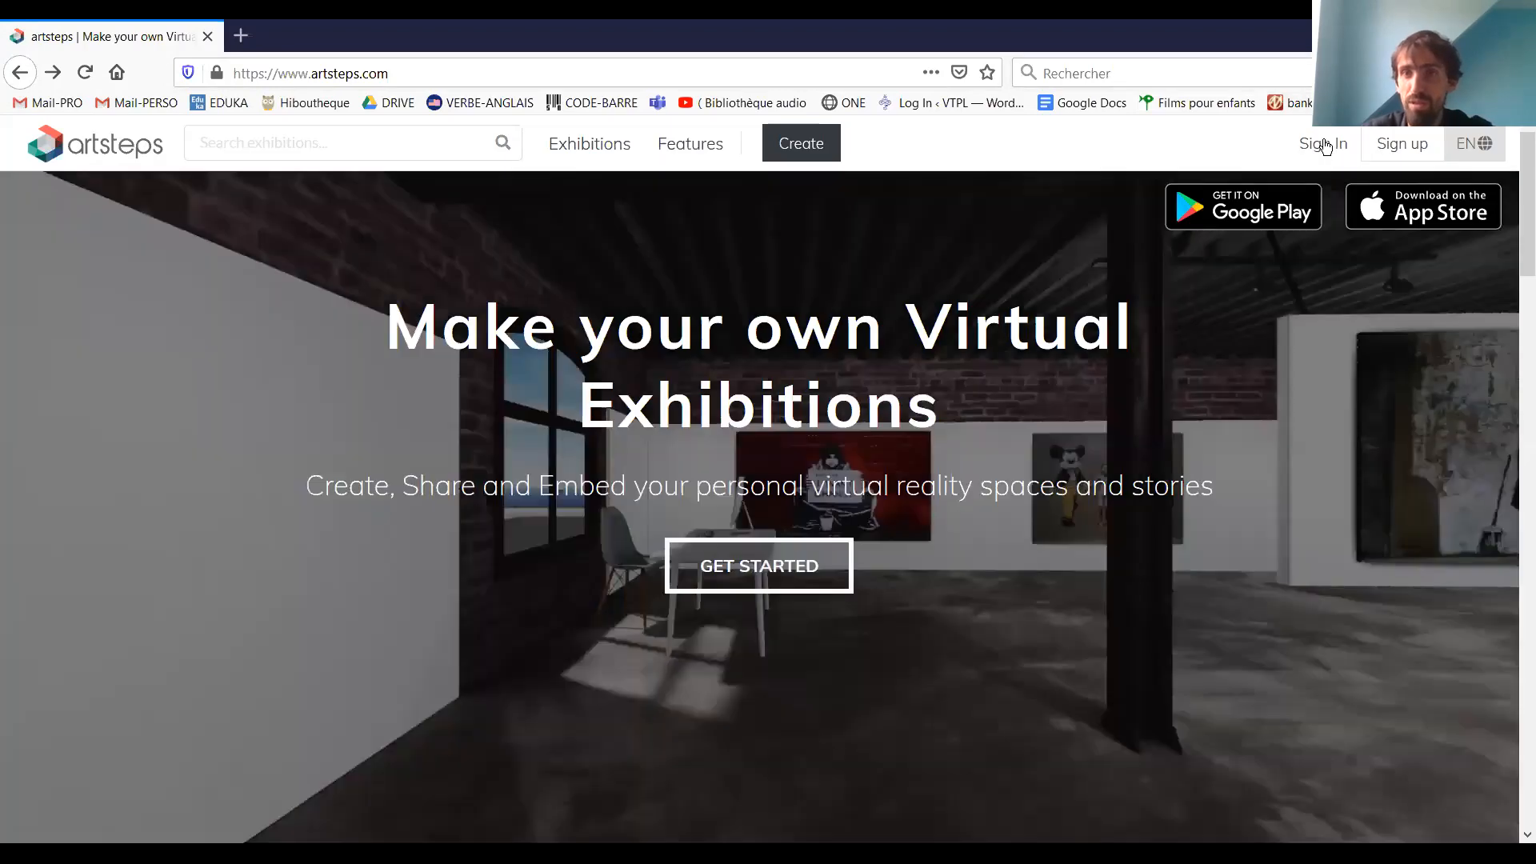
pyautogui.click(1324, 144)
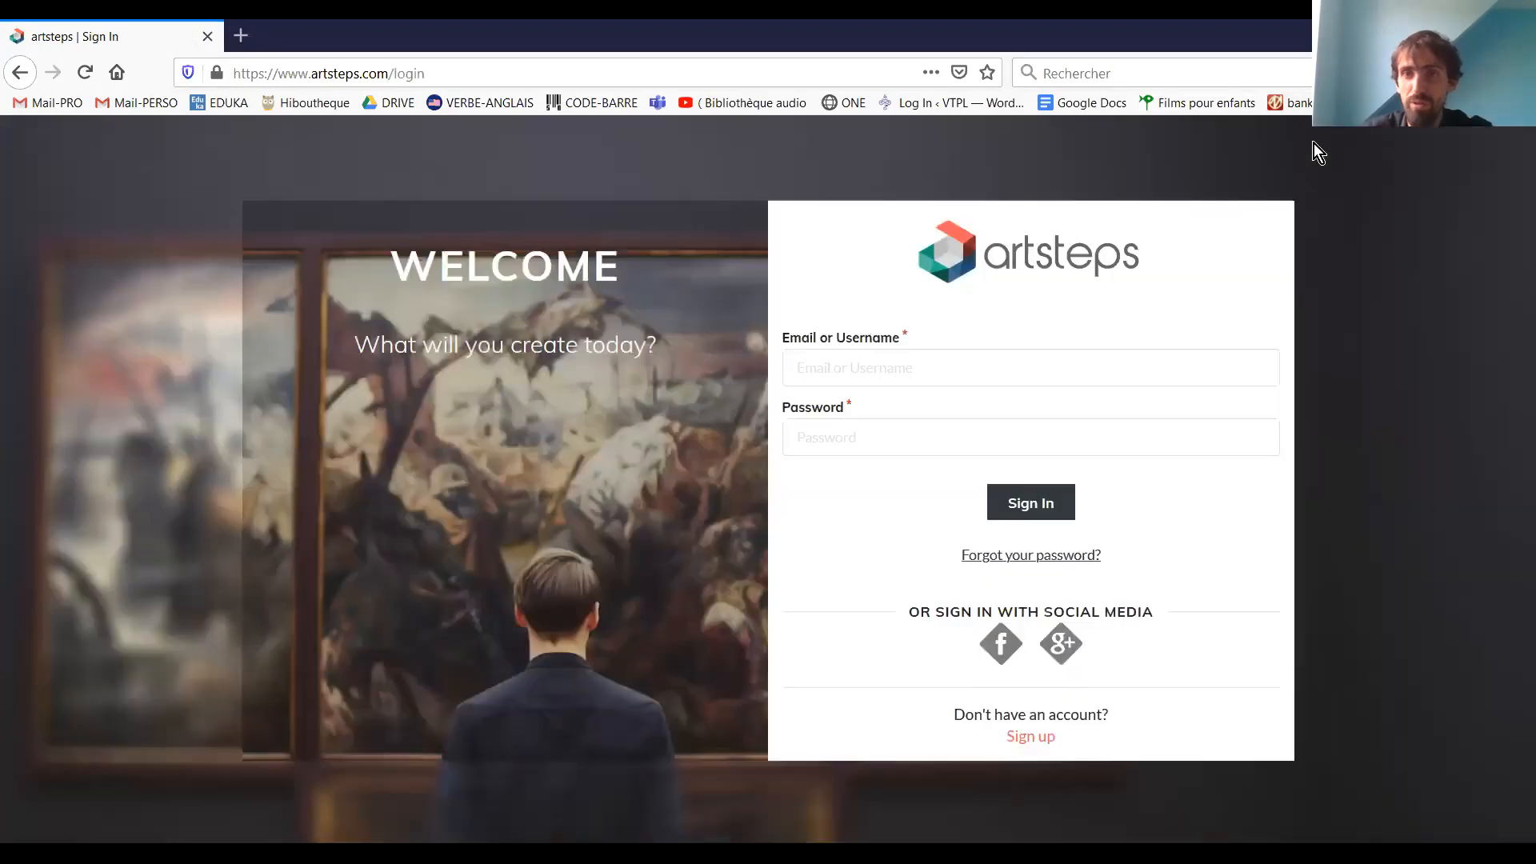
pyautogui.click(832, 379)
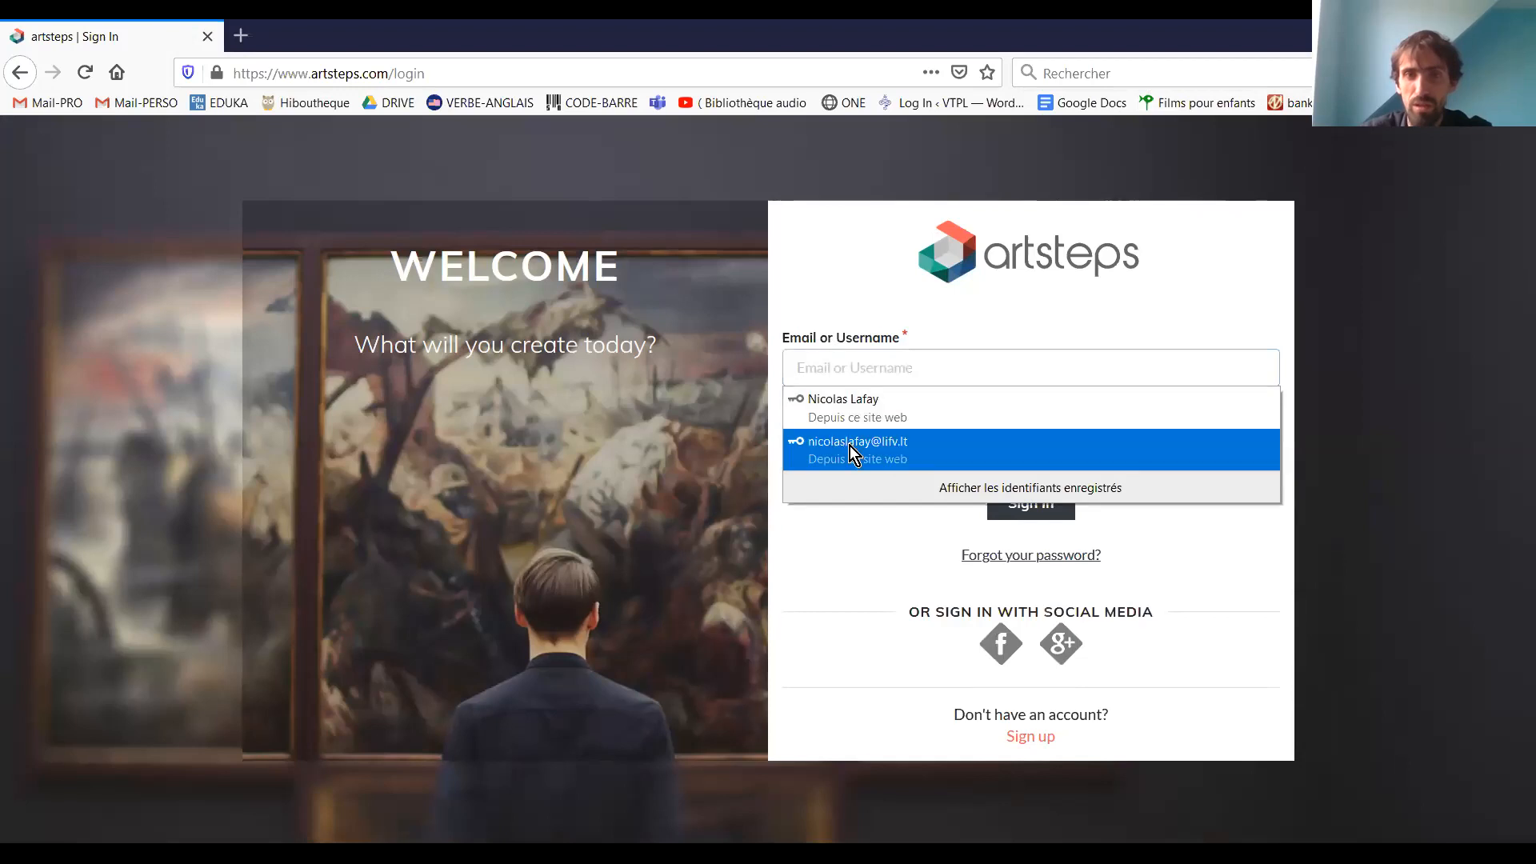
pyautogui.click(849, 445)
pyautogui.click(1051, 509)
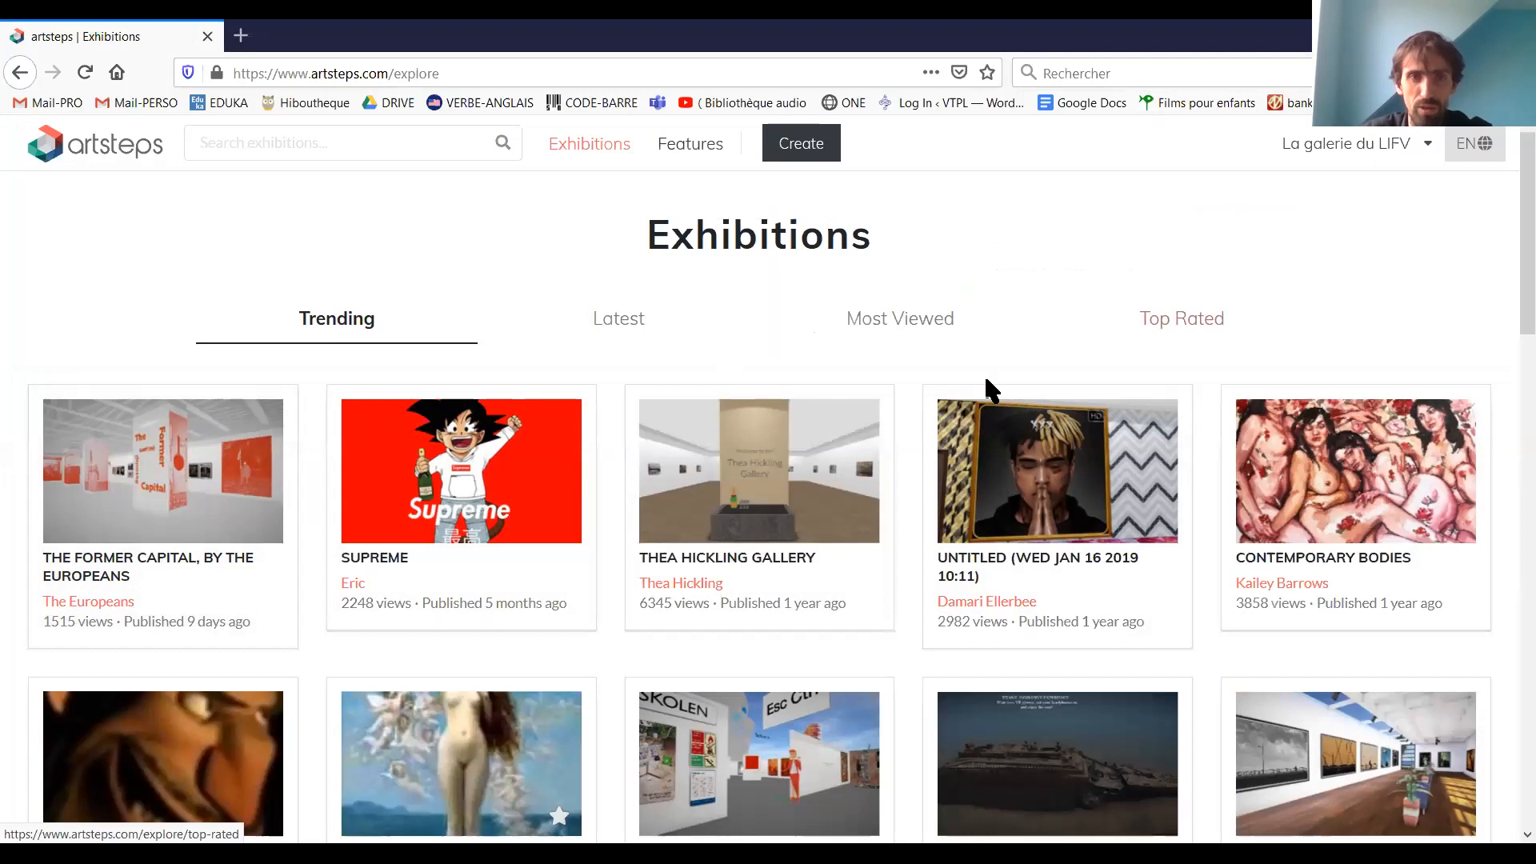
# Browse the published exhibitions by Latest and Most Viewed, and return to the Trending list
pyautogui.click(629, 322)
pyautogui.click(899, 324)
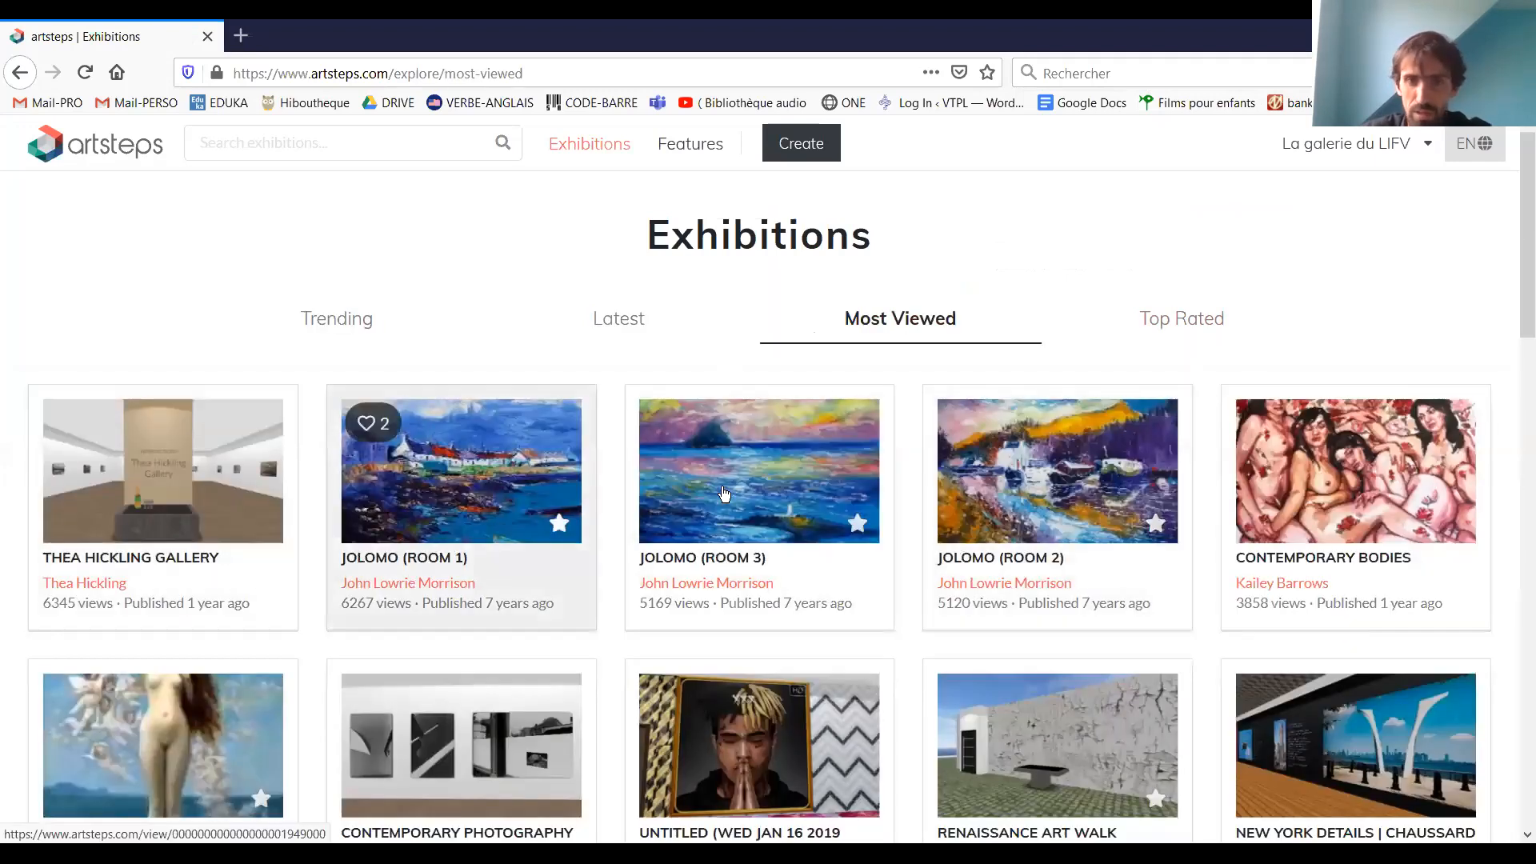
pyautogui.scroll(-5, 480, 448)
pyautogui.scroll(-1, 480, 448)
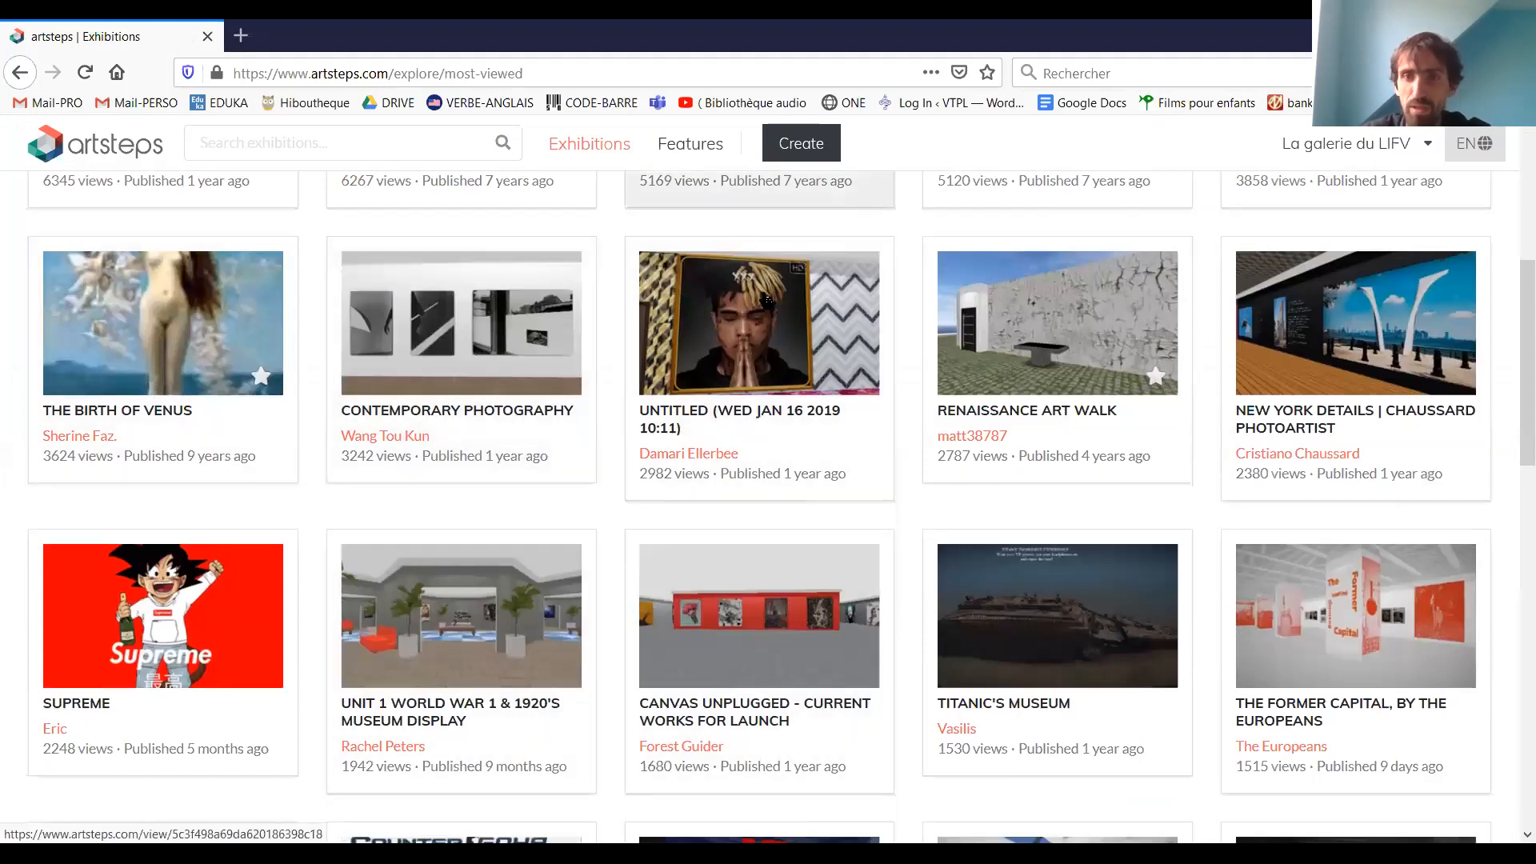
pyautogui.scroll(5, 241, 464)
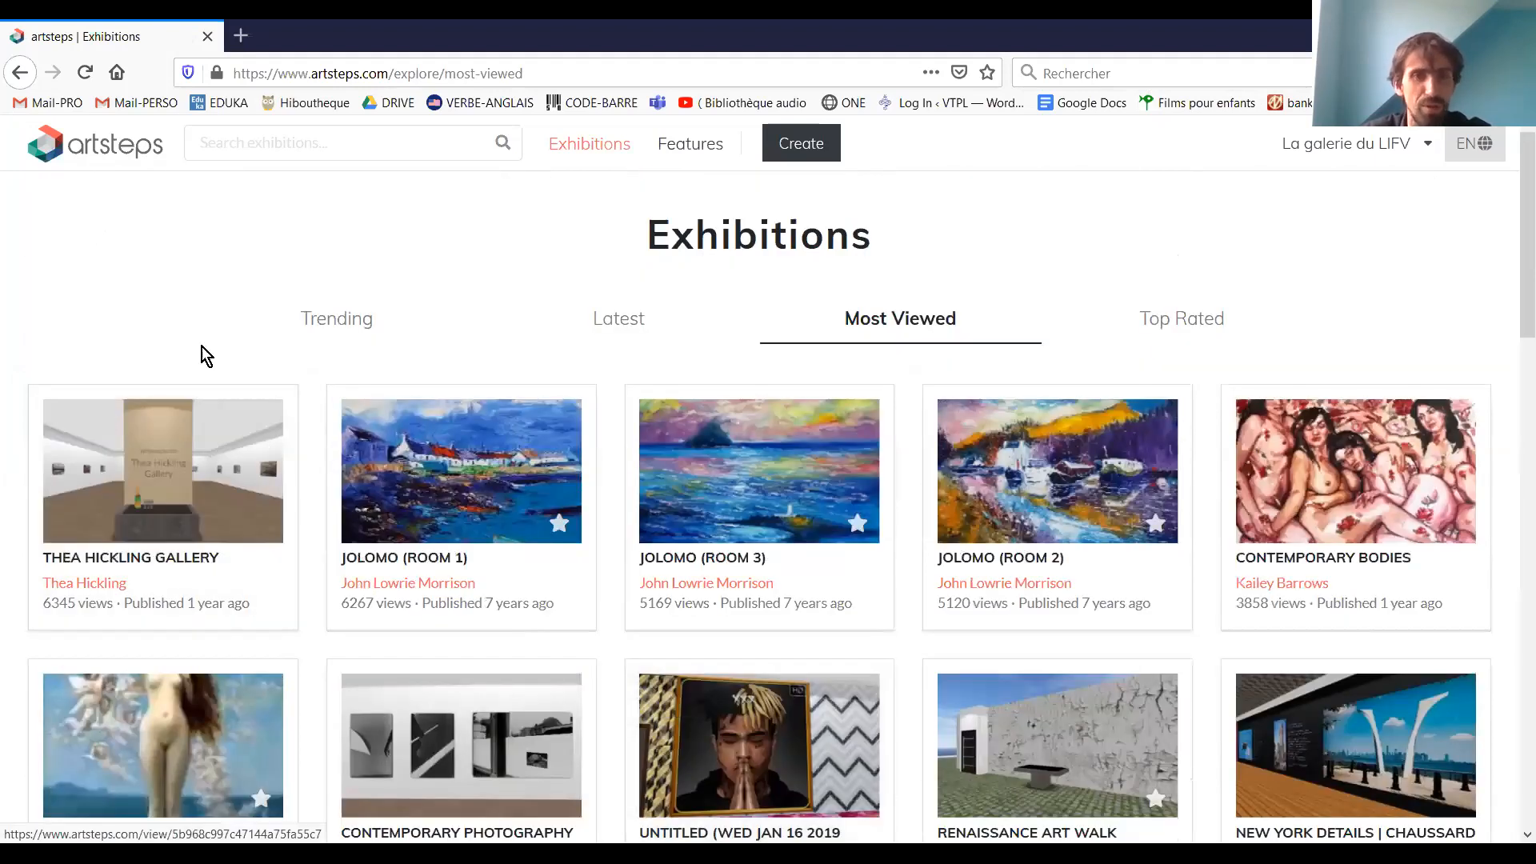
pyautogui.click(354, 328)
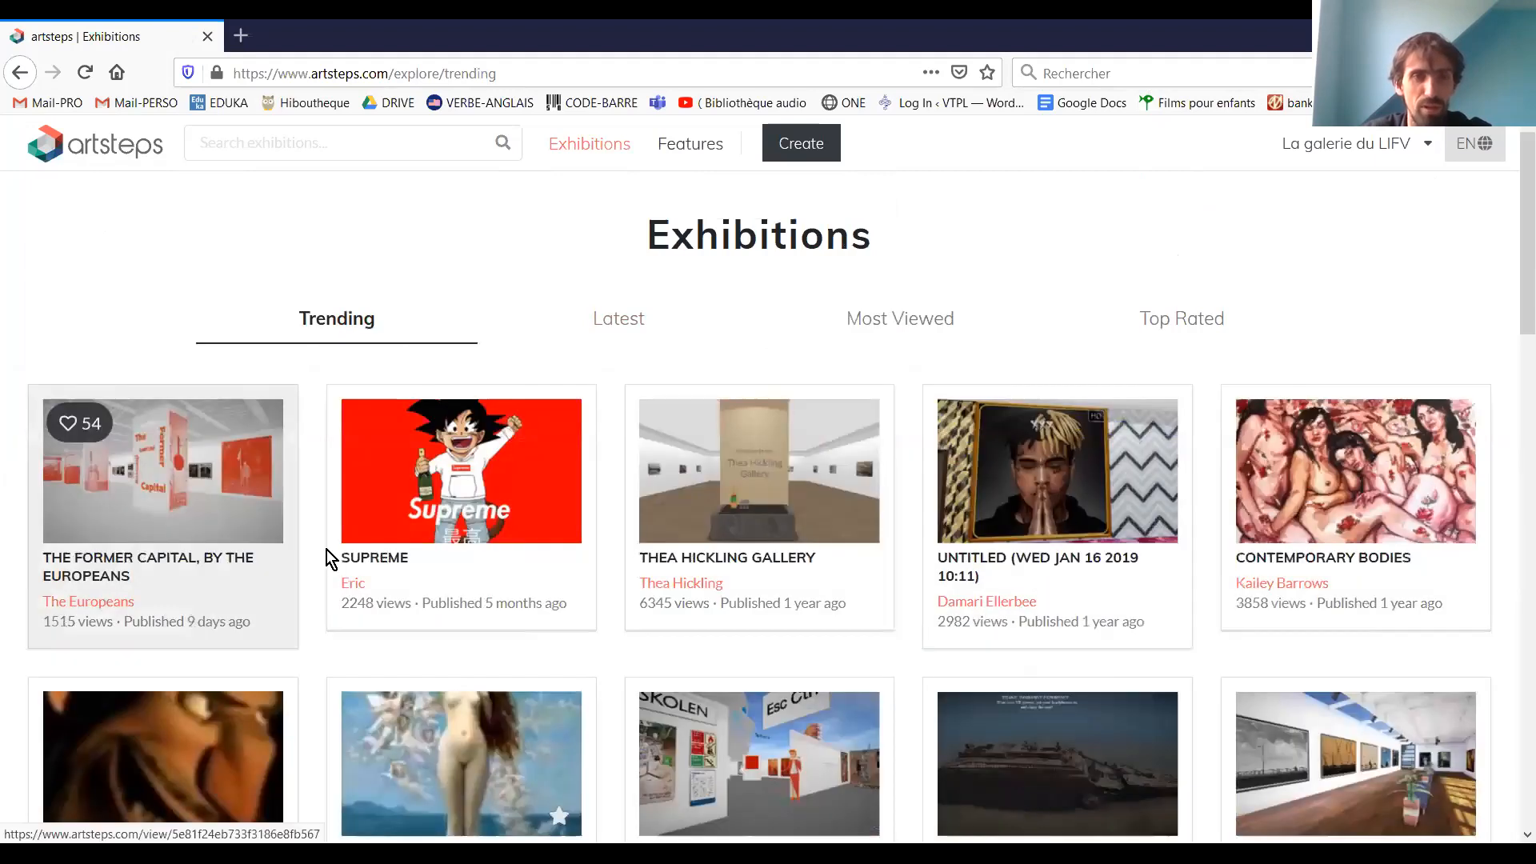
# Open the Supreme exhibition and walk through its first red room, looking around at the artworks
pyautogui.click(530, 477)
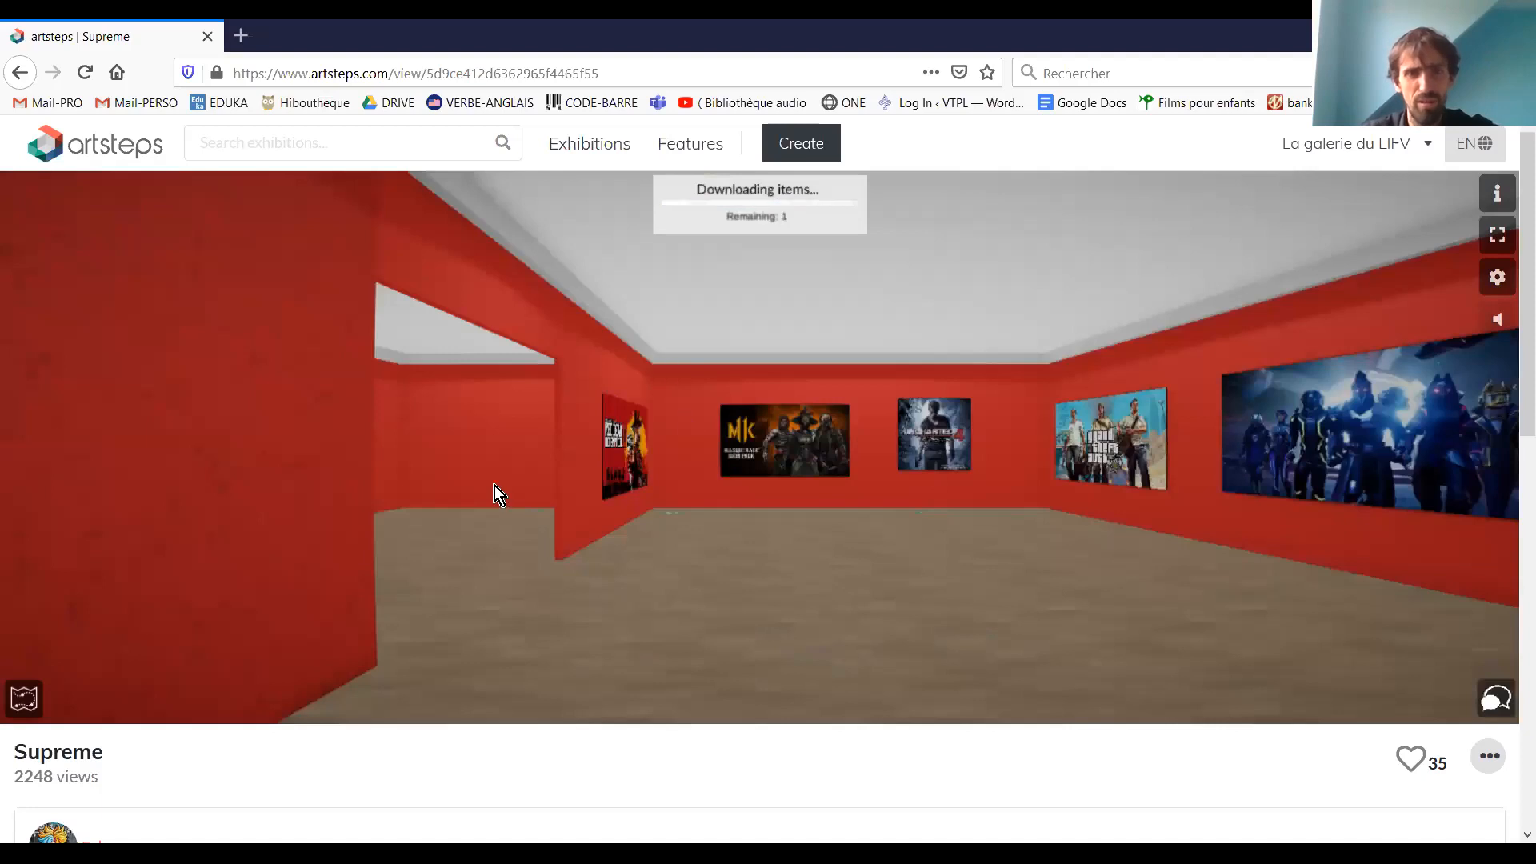
pyautogui.moveTo(494, 487); pyautogui.dragTo(664, 444)
pyautogui.moveTo(1084, 440); pyautogui.dragTo(1214, 450)
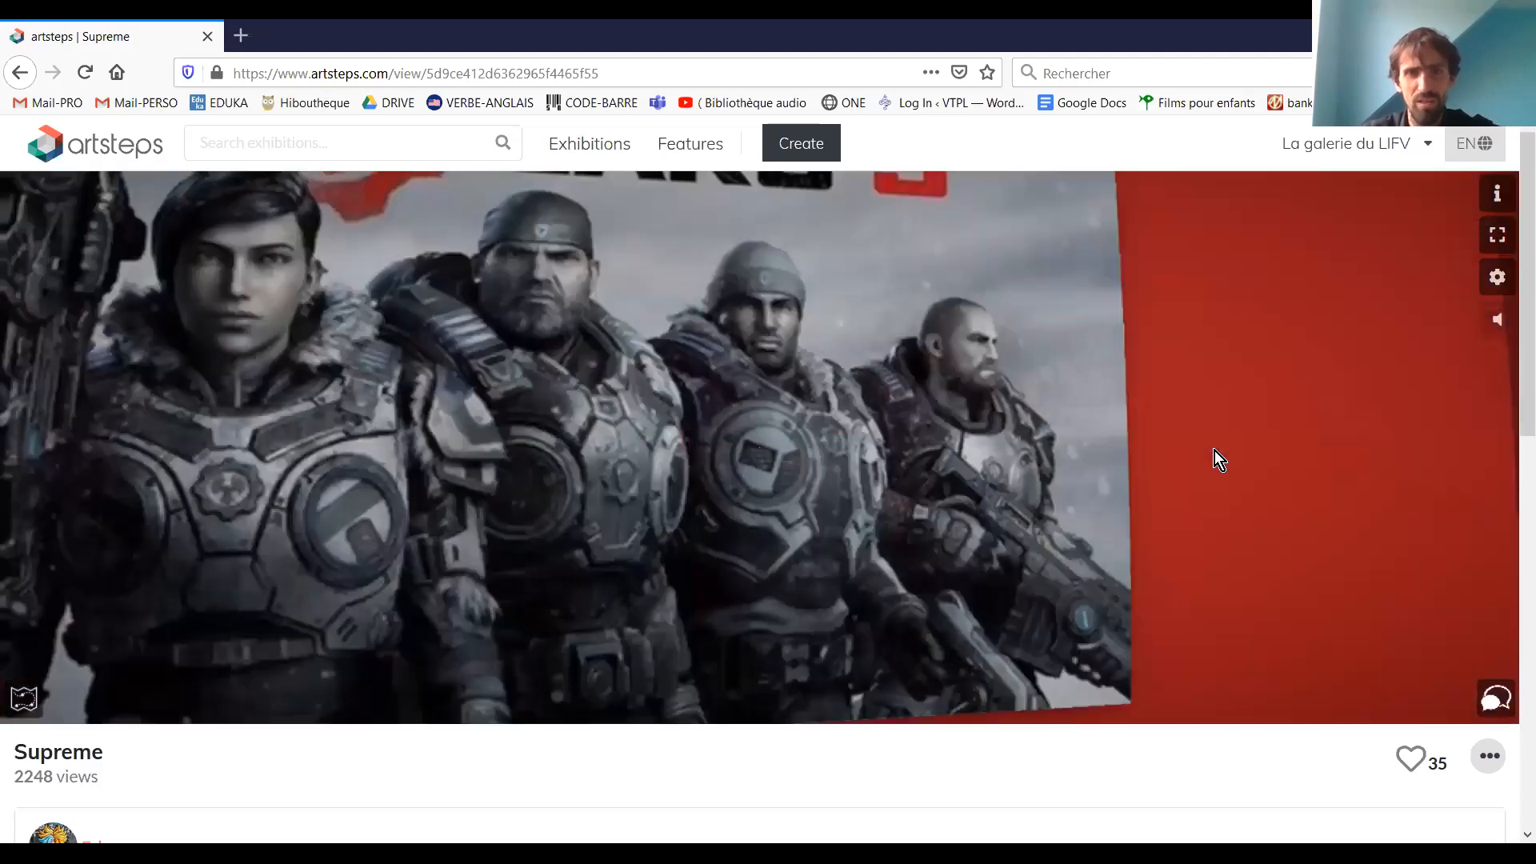
pyautogui.moveTo(738, 405); pyautogui.dragTo(154, 434)
pyautogui.moveTo(1080, 524); pyautogui.dragTo(929, 621)
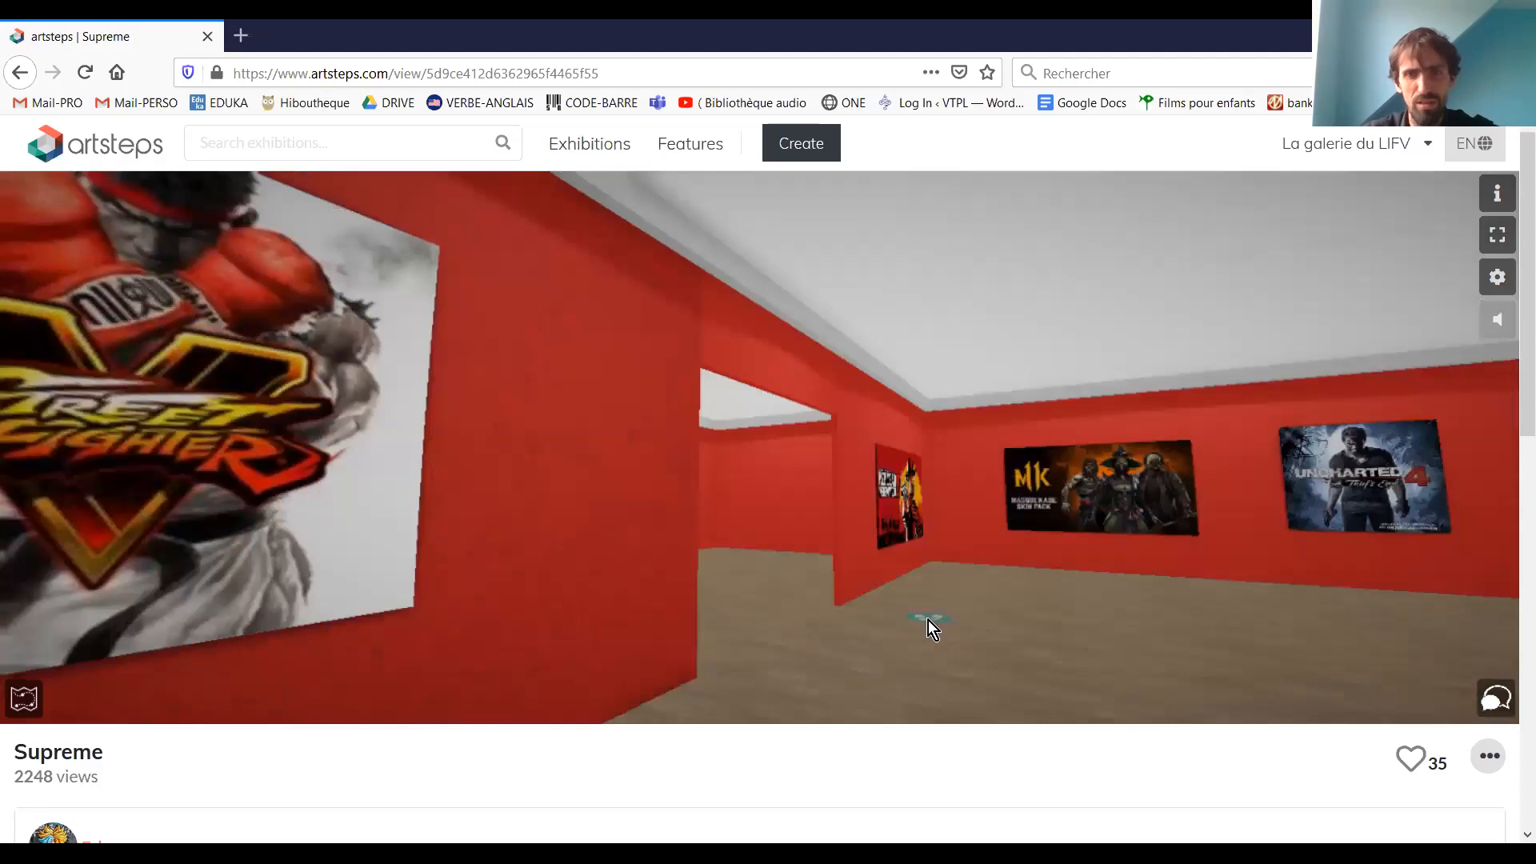
pyautogui.click(1019, 608)
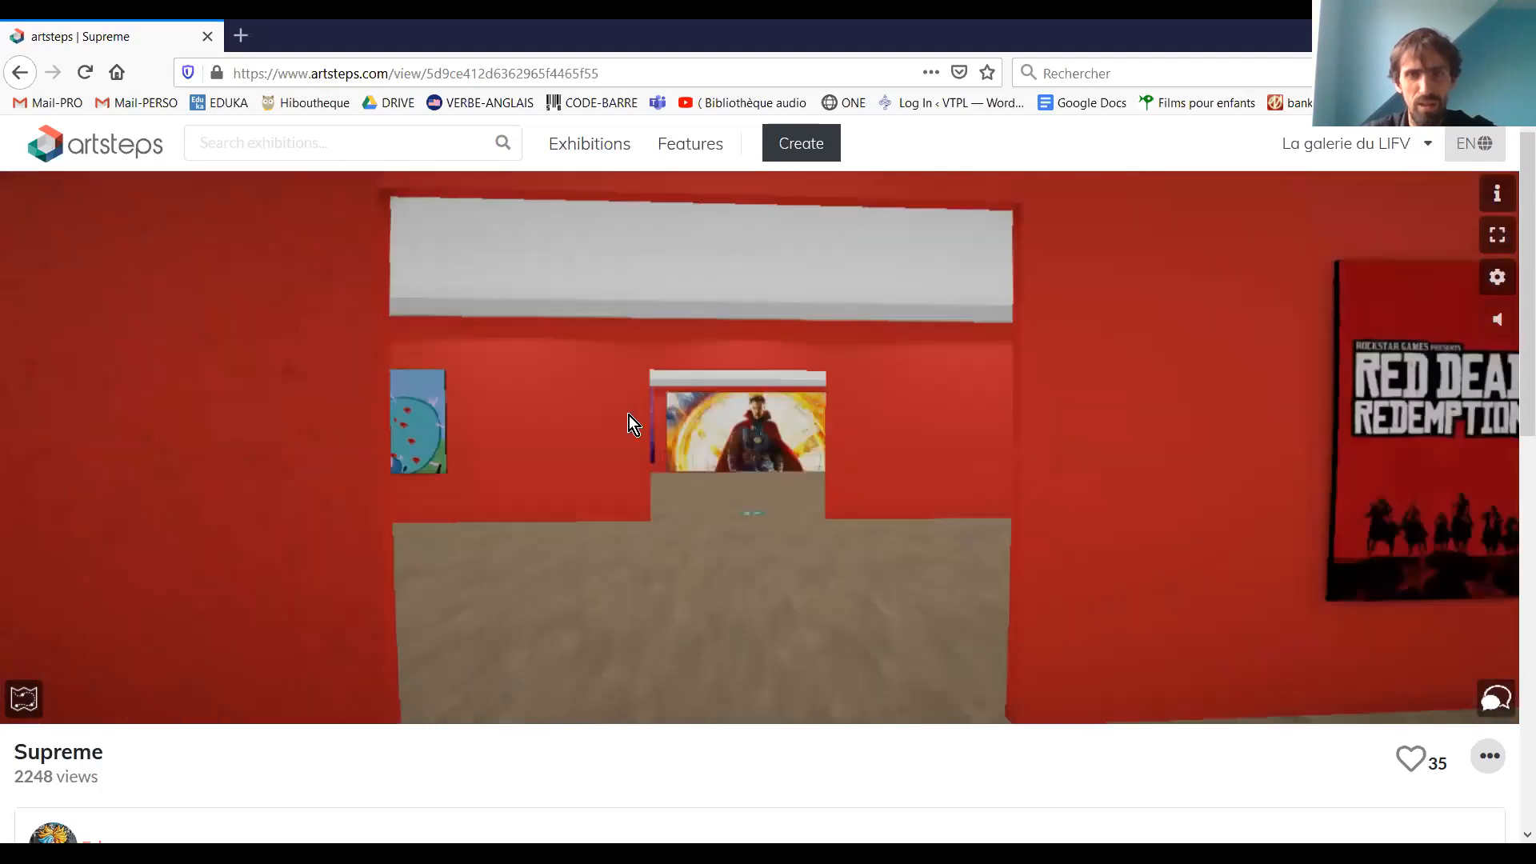
# Approach the cartoon pig picture to view its title and details, and move on across the room
pyautogui.click(439, 433)
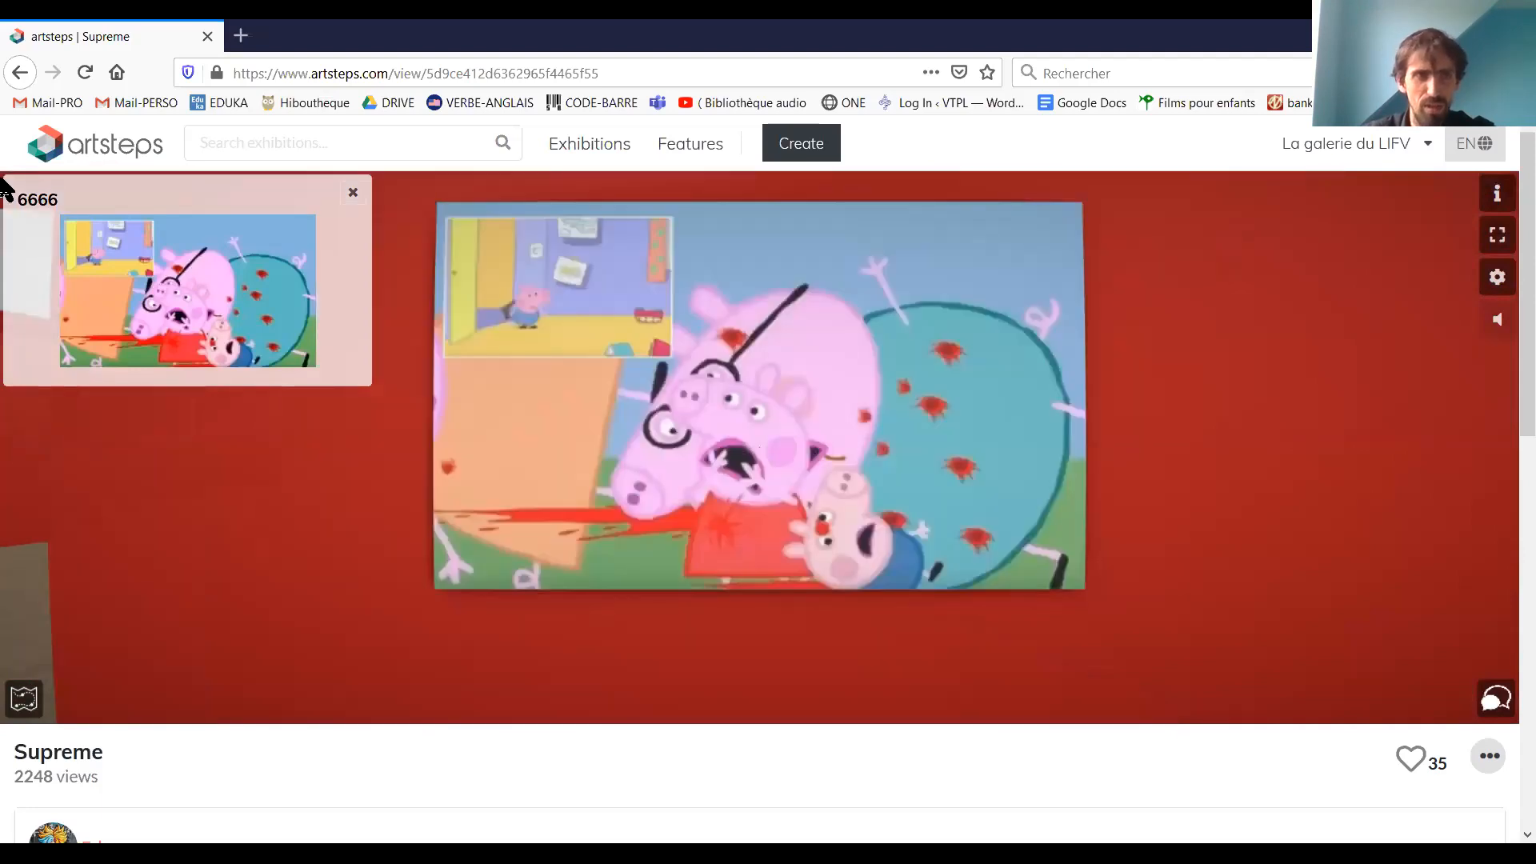
pyautogui.doubleClick(83, 198)
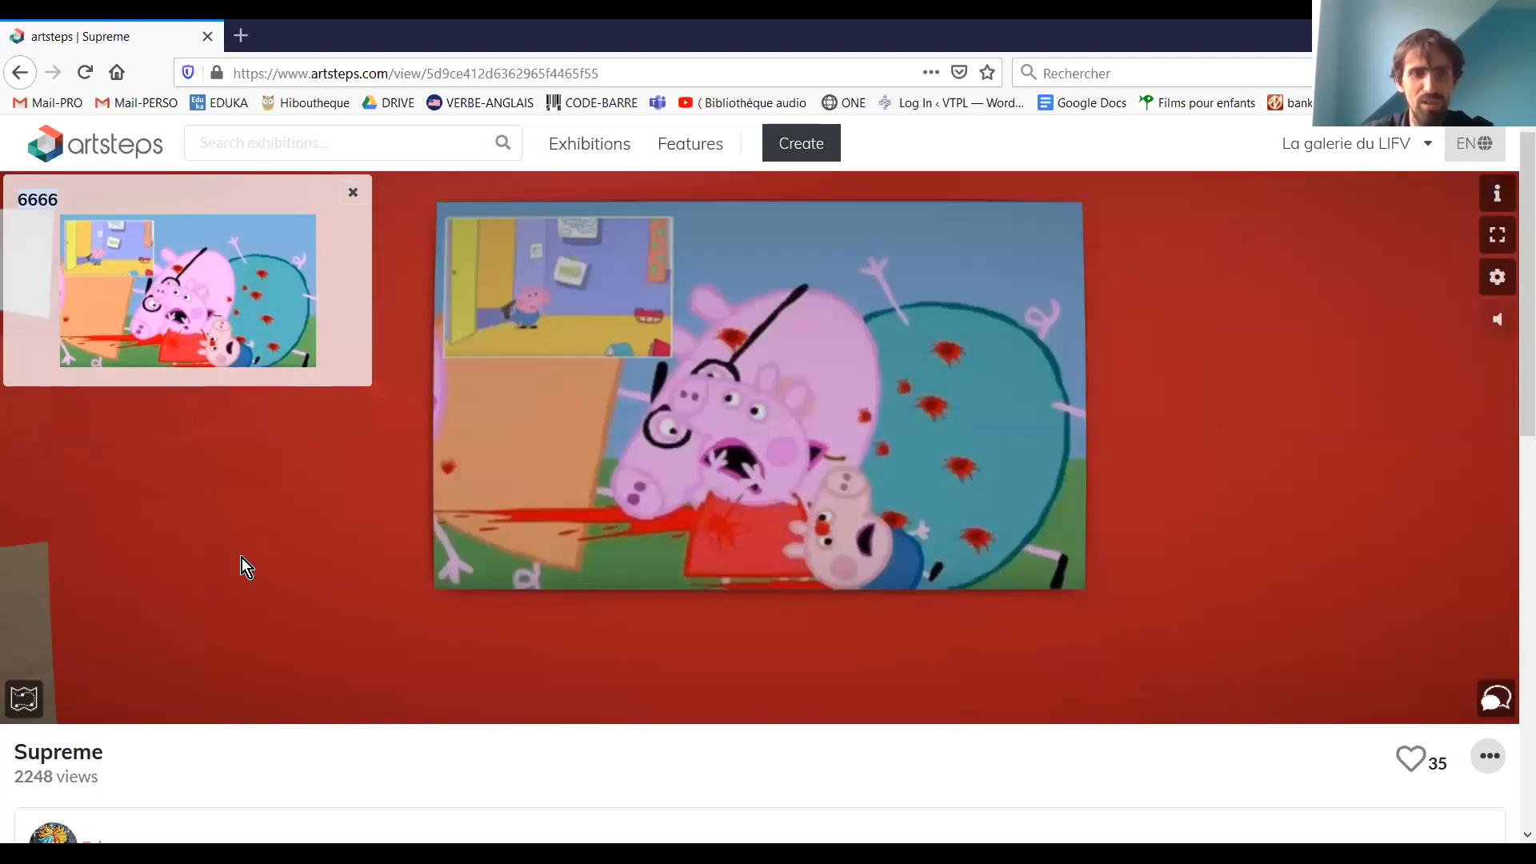
pyautogui.moveTo(946, 381); pyautogui.dragTo(643, 362)
pyautogui.click(856, 516)
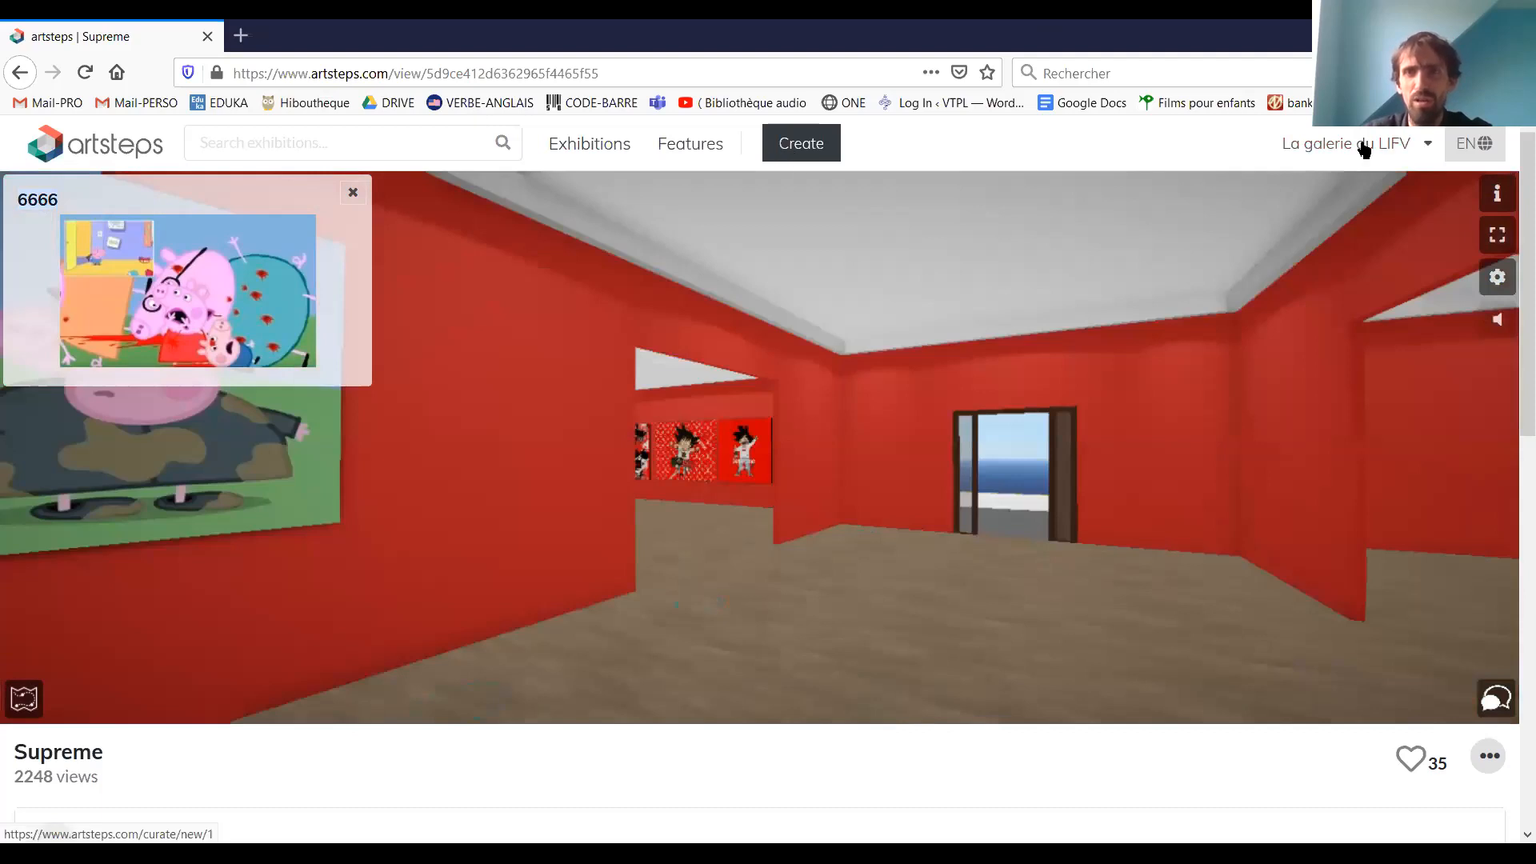
# Open the signed-in account's profile page and view its exhibition with the available edit and delete options
pyautogui.click(1293, 157)
pyautogui.click(1403, 150)
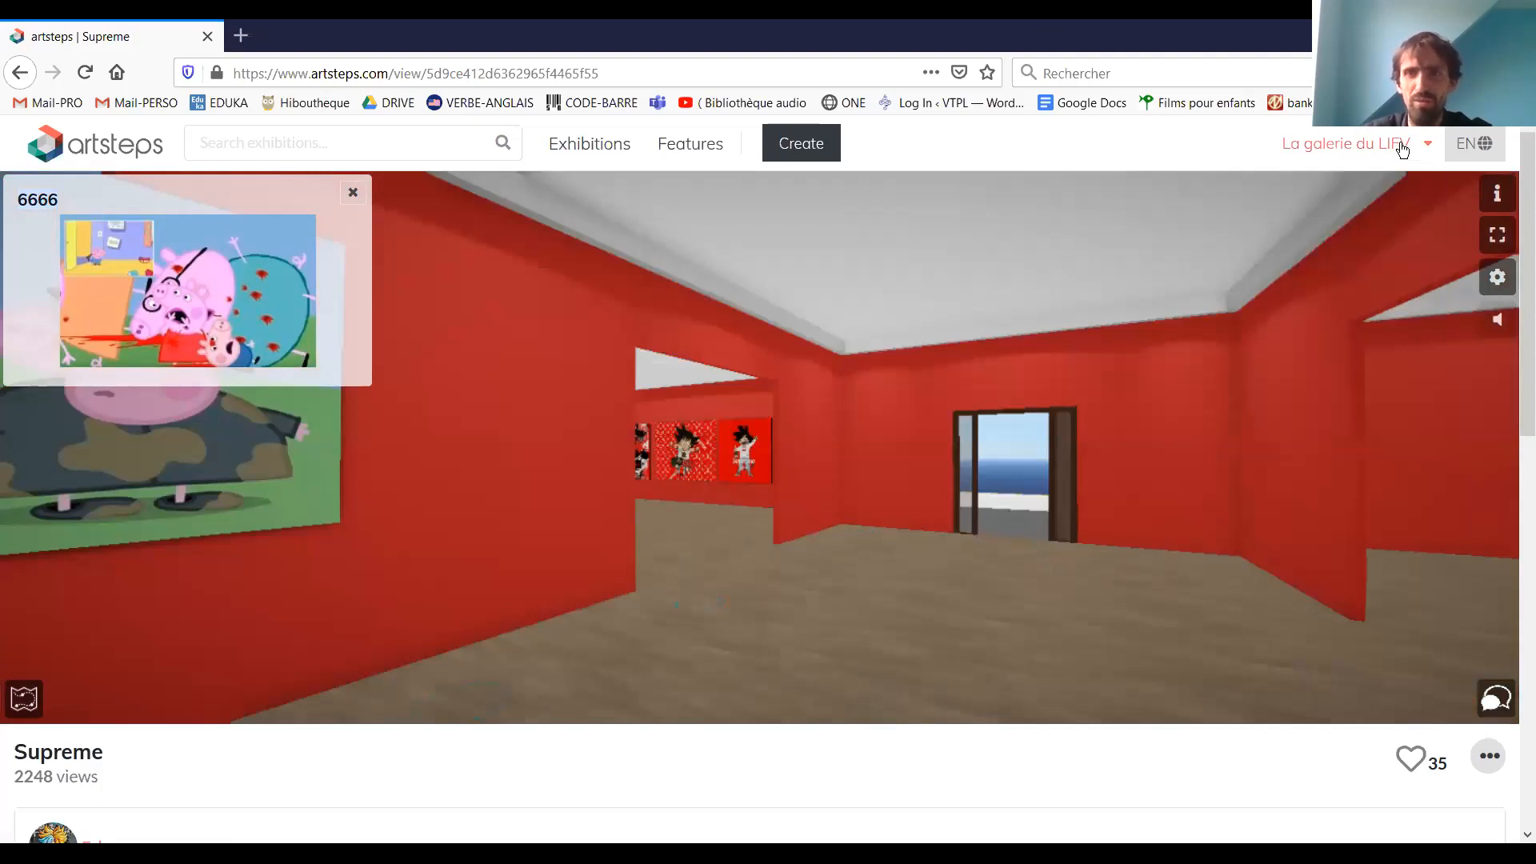
pyautogui.click(1401, 150)
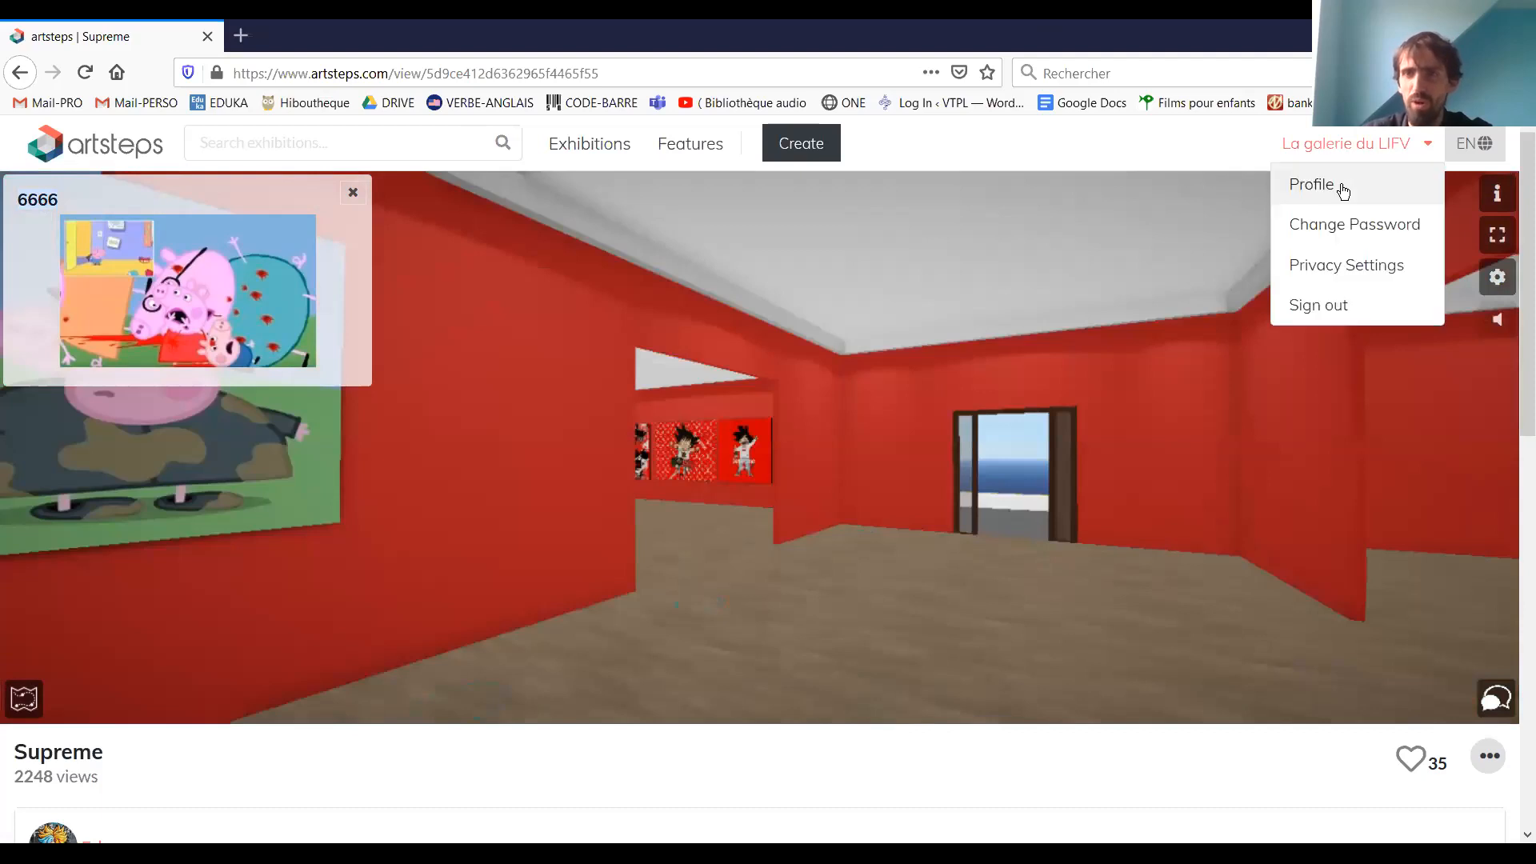
pyautogui.click(1342, 188)
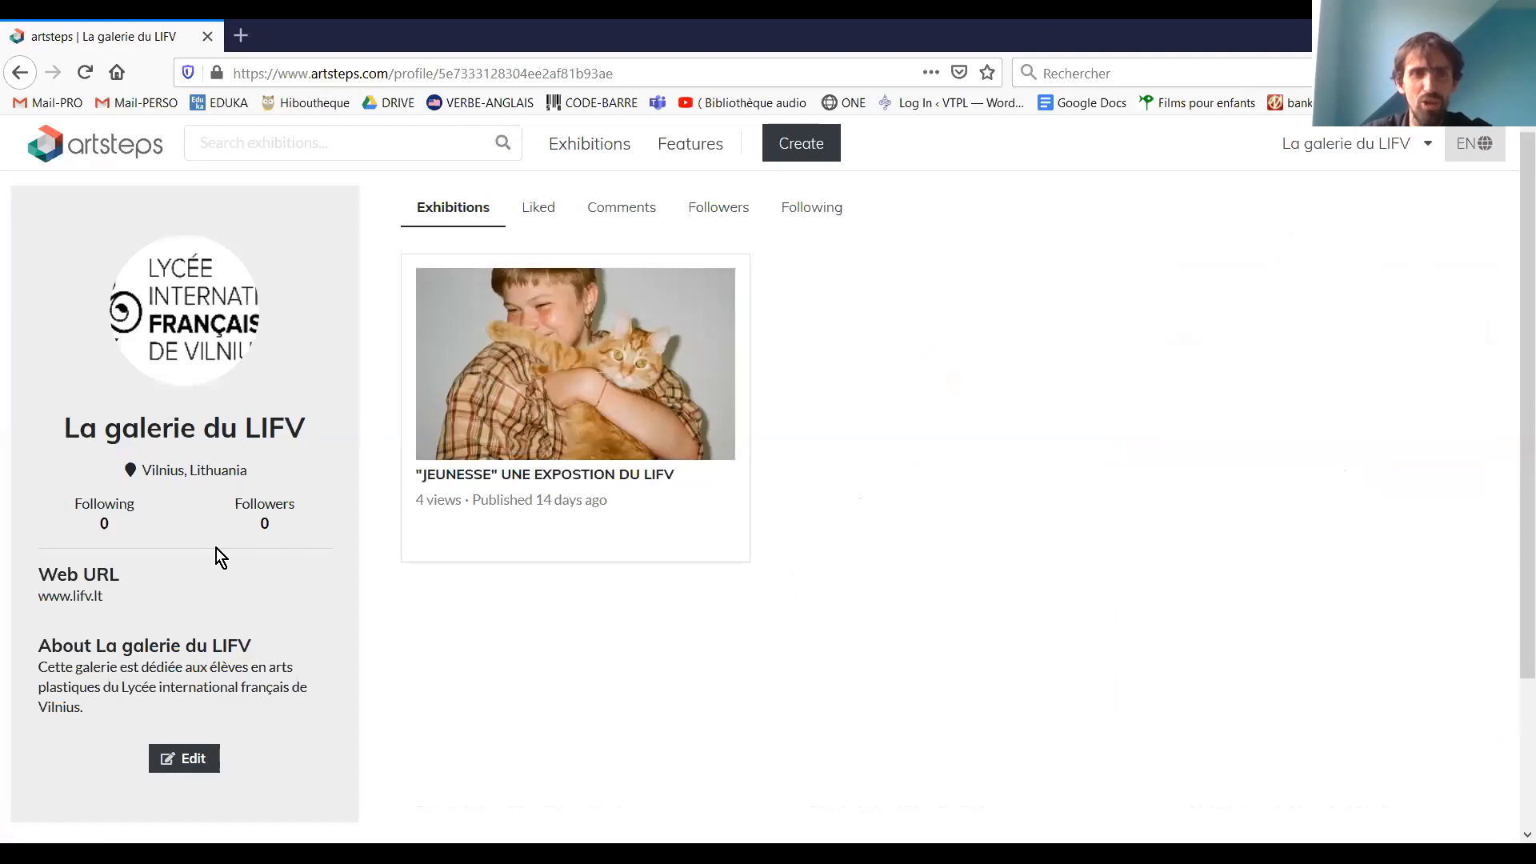
pyautogui.moveTo(425, 398)
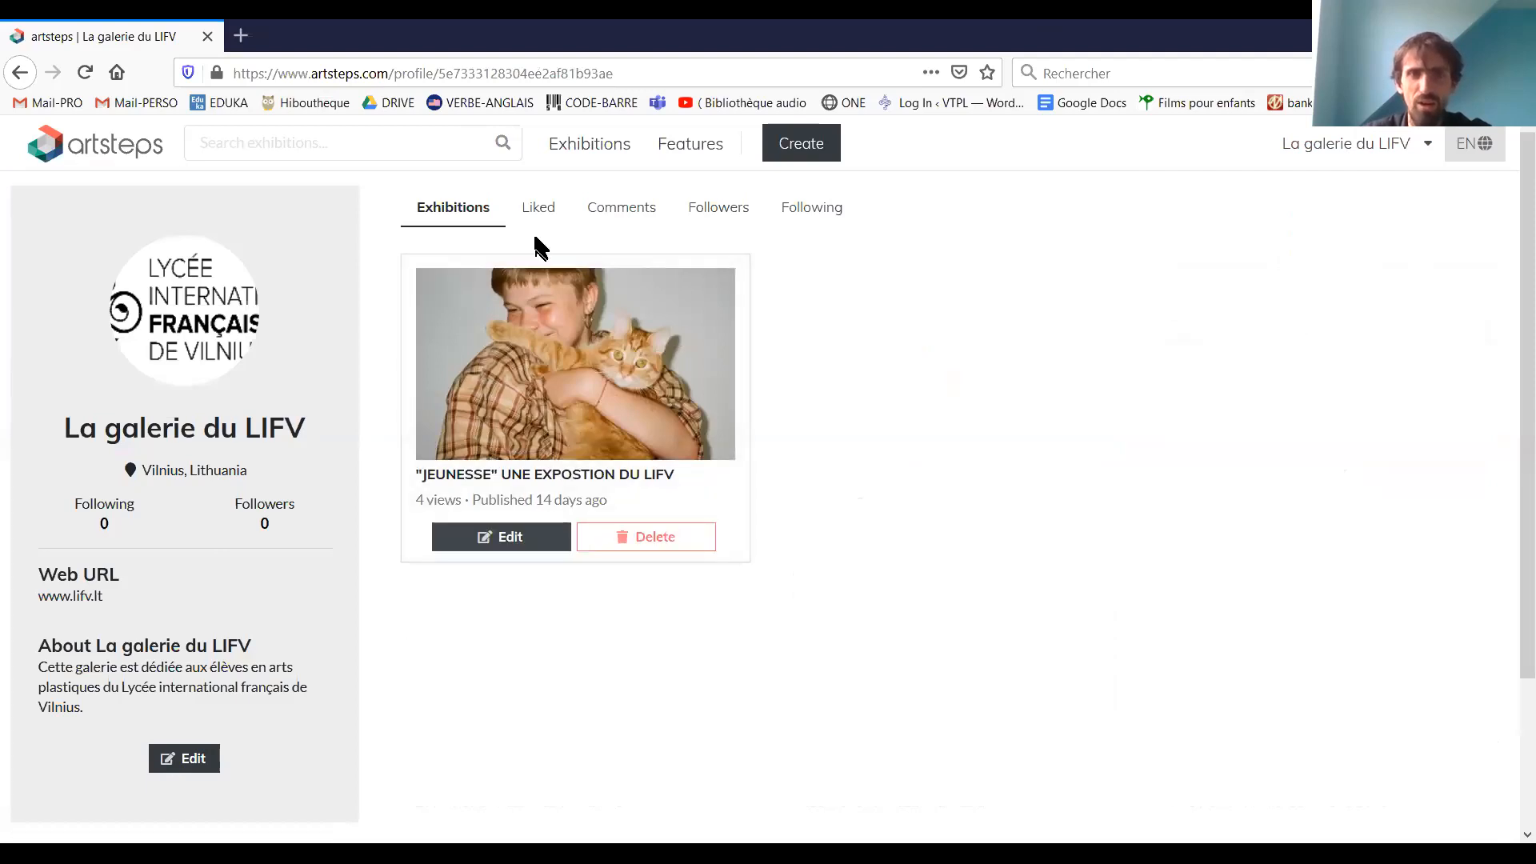
pyautogui.moveTo(555, 352)
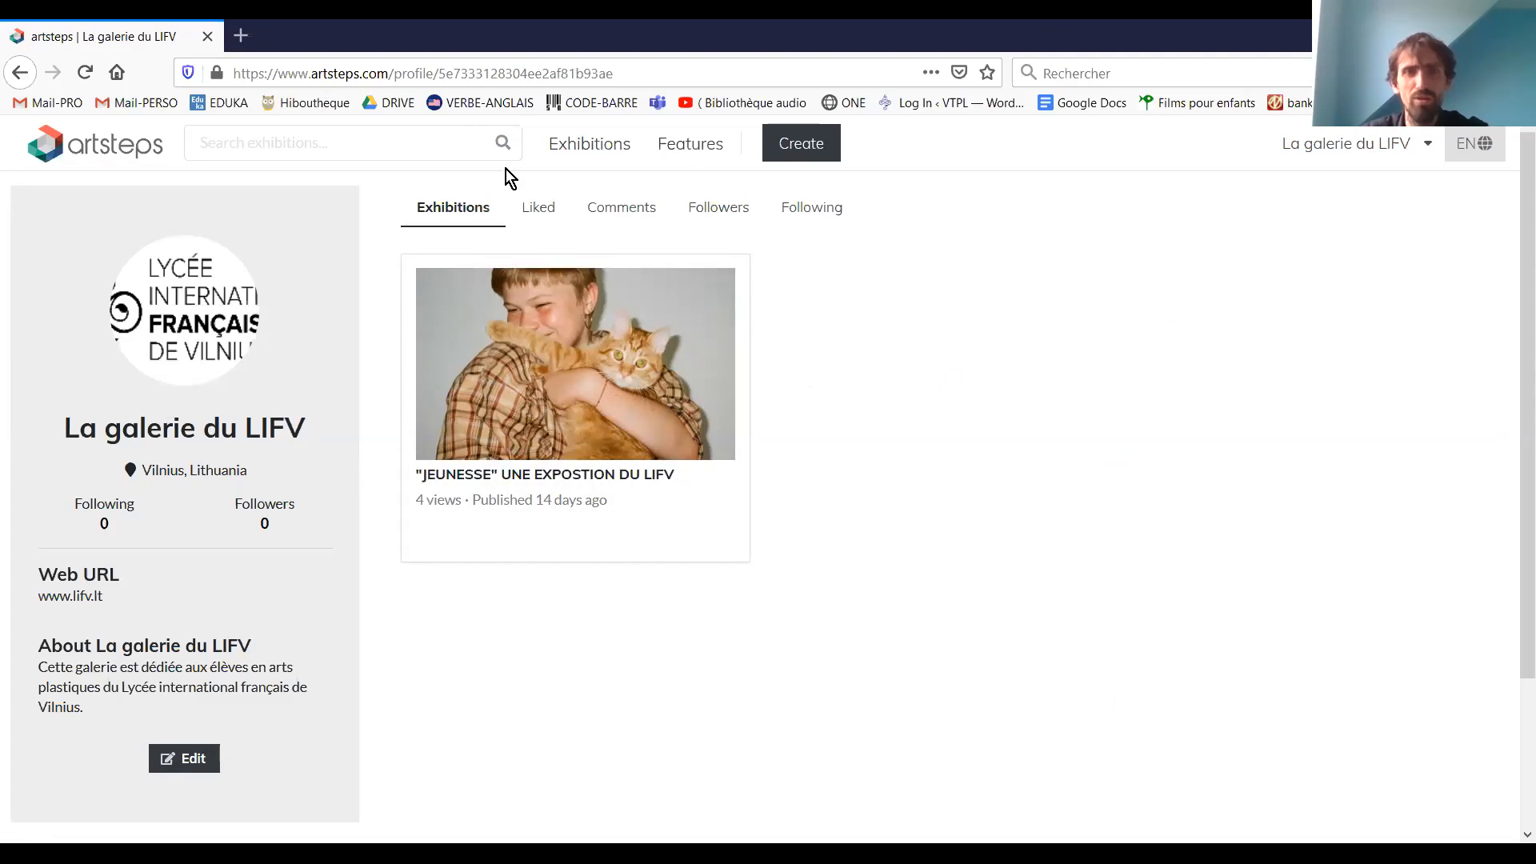
# Start creating a new exhibition and inspect its blank building area
pyautogui.click(821, 138)
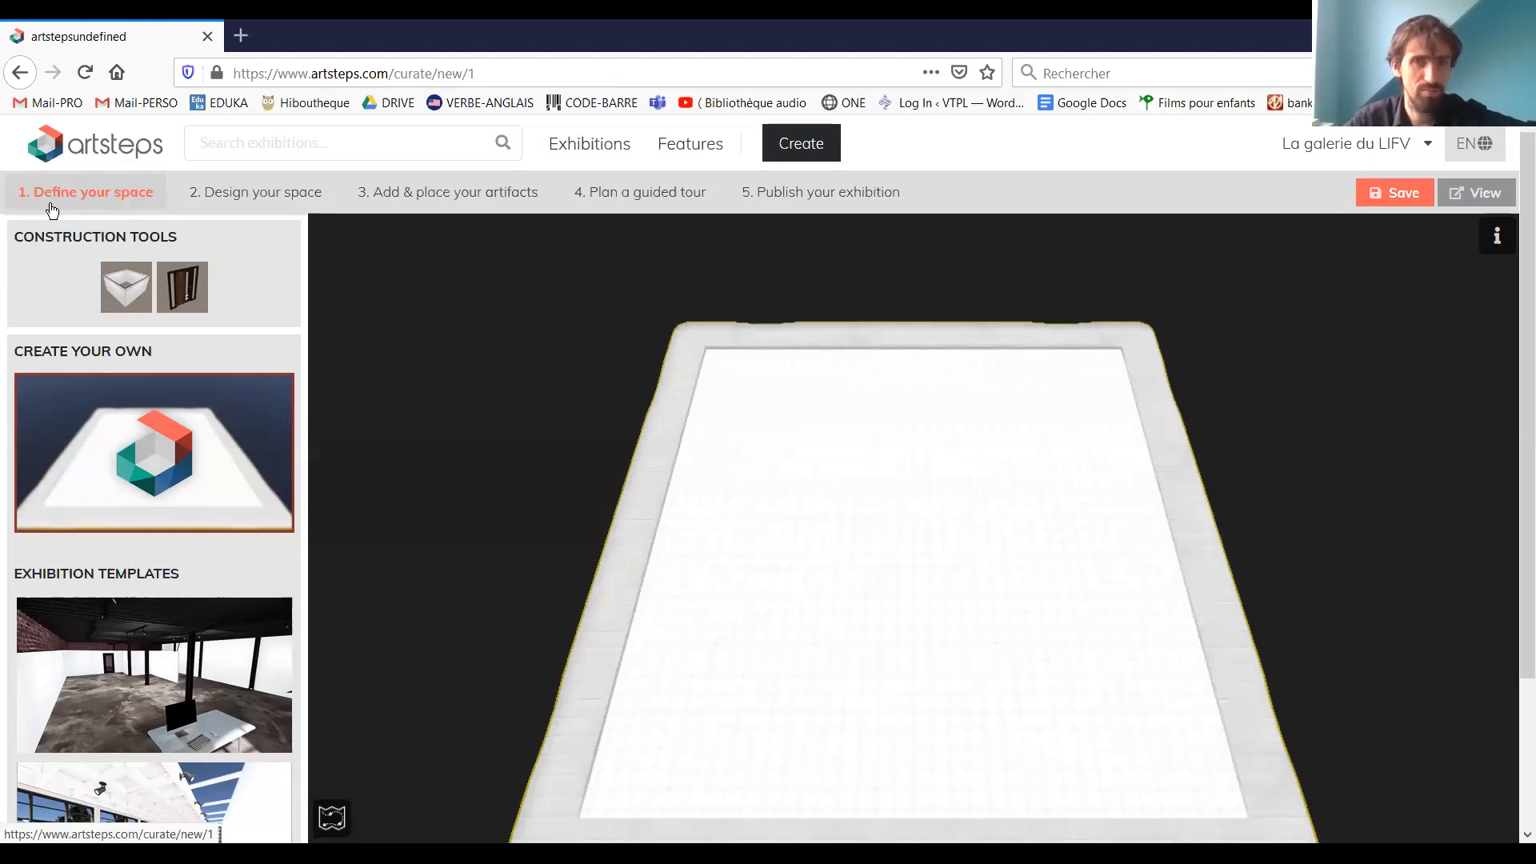
pyautogui.moveTo(889, 487); pyautogui.dragTo(890, 564)
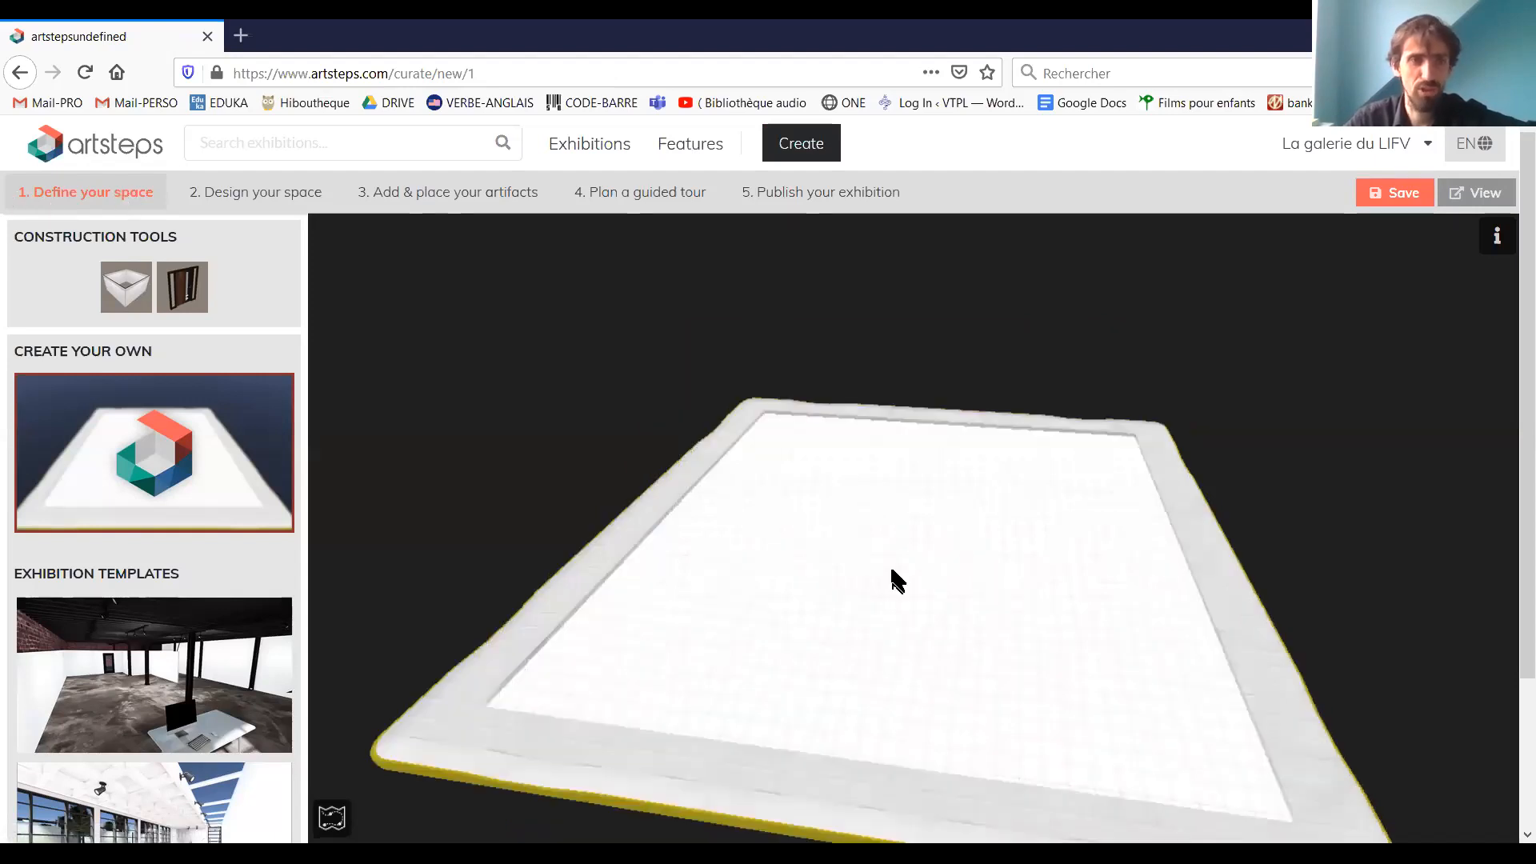
# Try the Industrial Venue template and the glass-fronted gallery template, and return to the blank create-your-own space
pyautogui.scroll(-2, 29, 622)
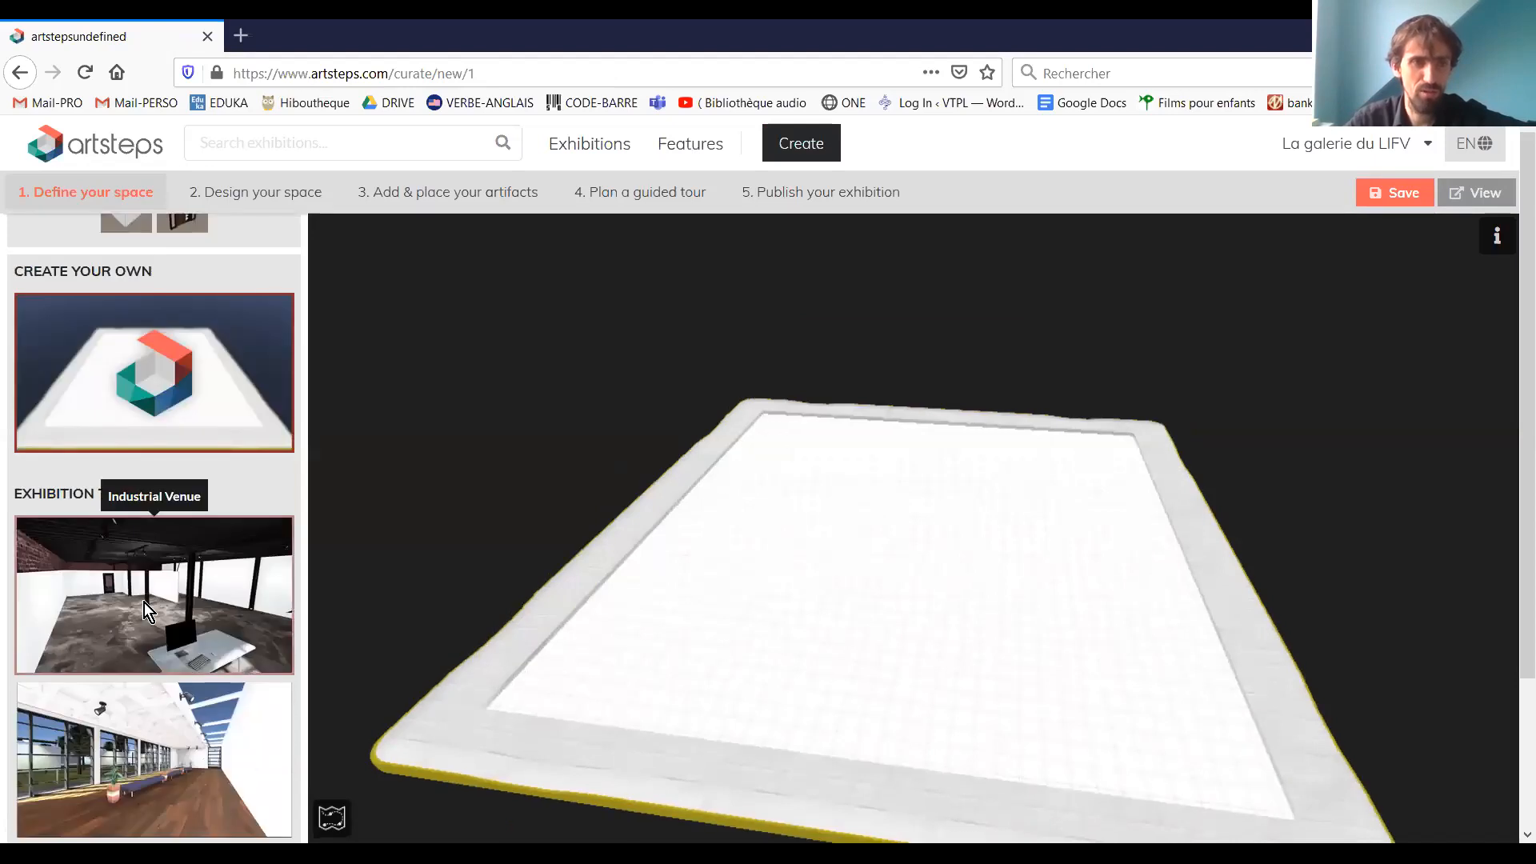
pyautogui.click(160, 568)
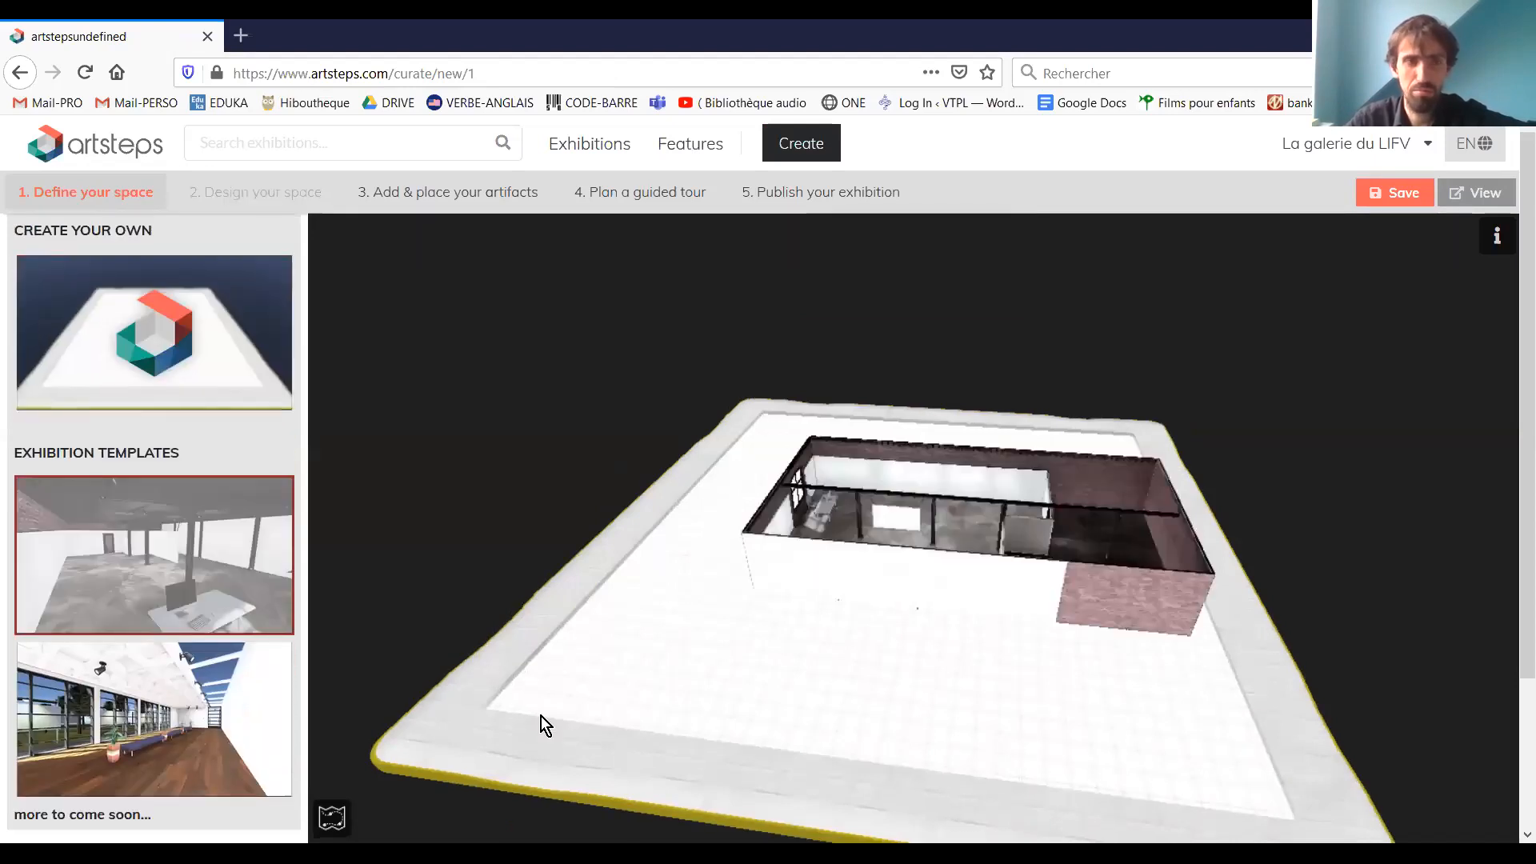
pyautogui.click(208, 690)
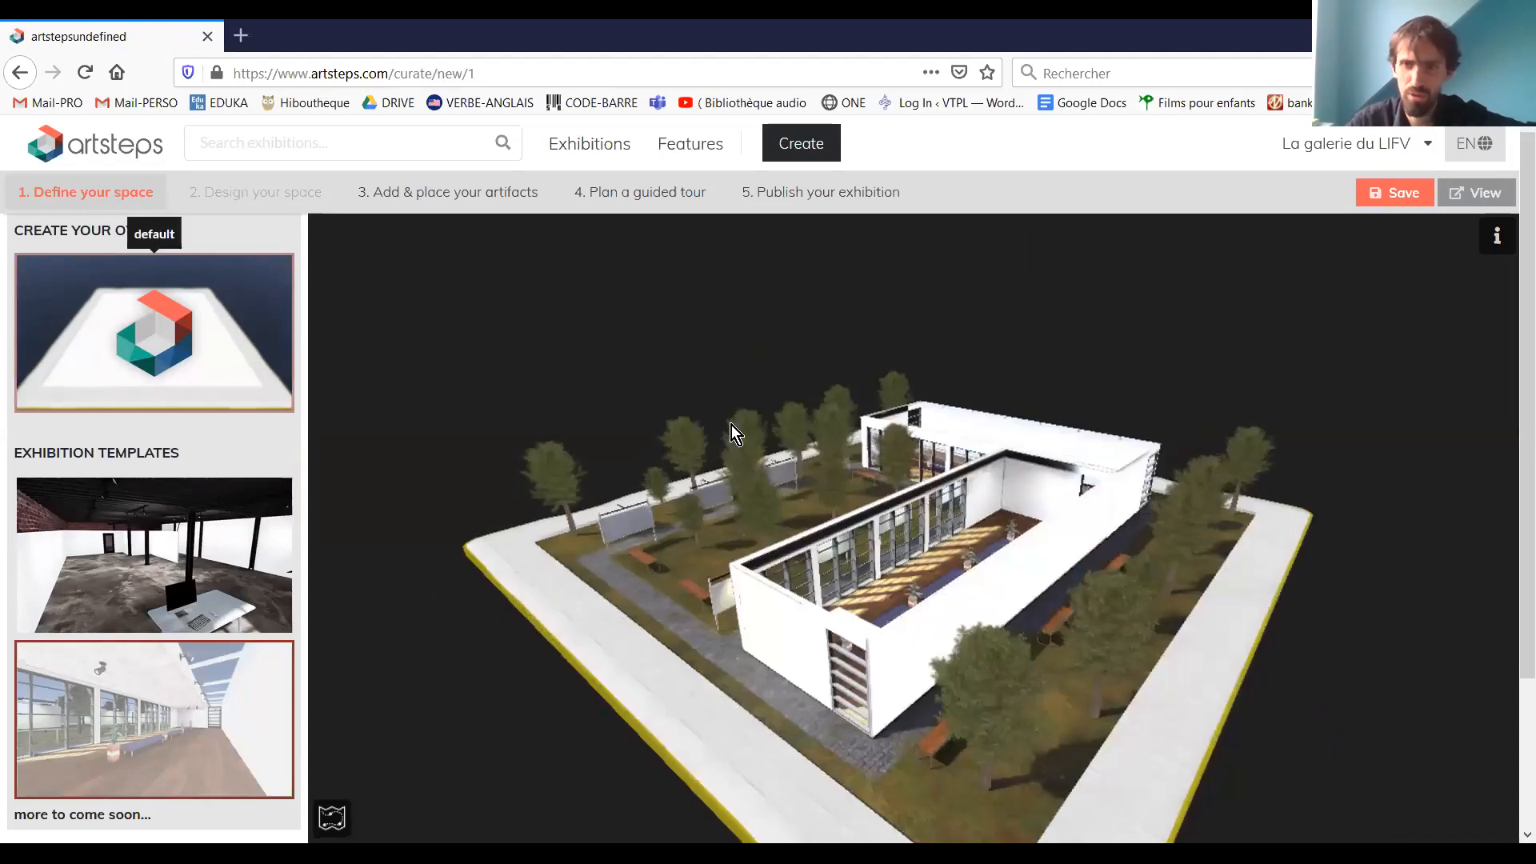
pyautogui.click(128, 366)
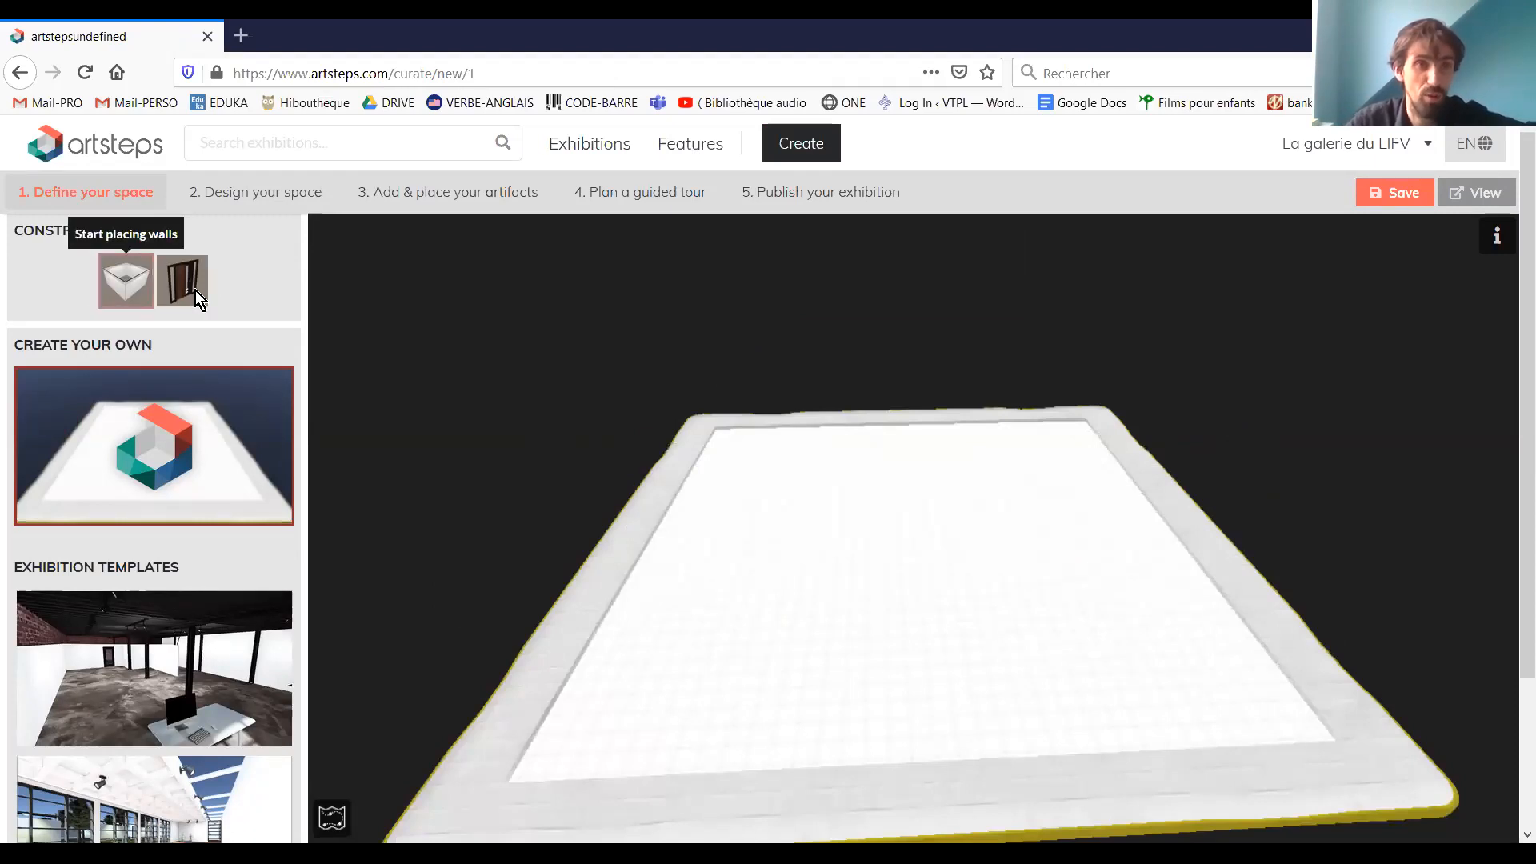
# Draw four connected walls forming a closed rectangular room in the middle of the blank floor, and end wall placement
pyautogui.click(125, 271)
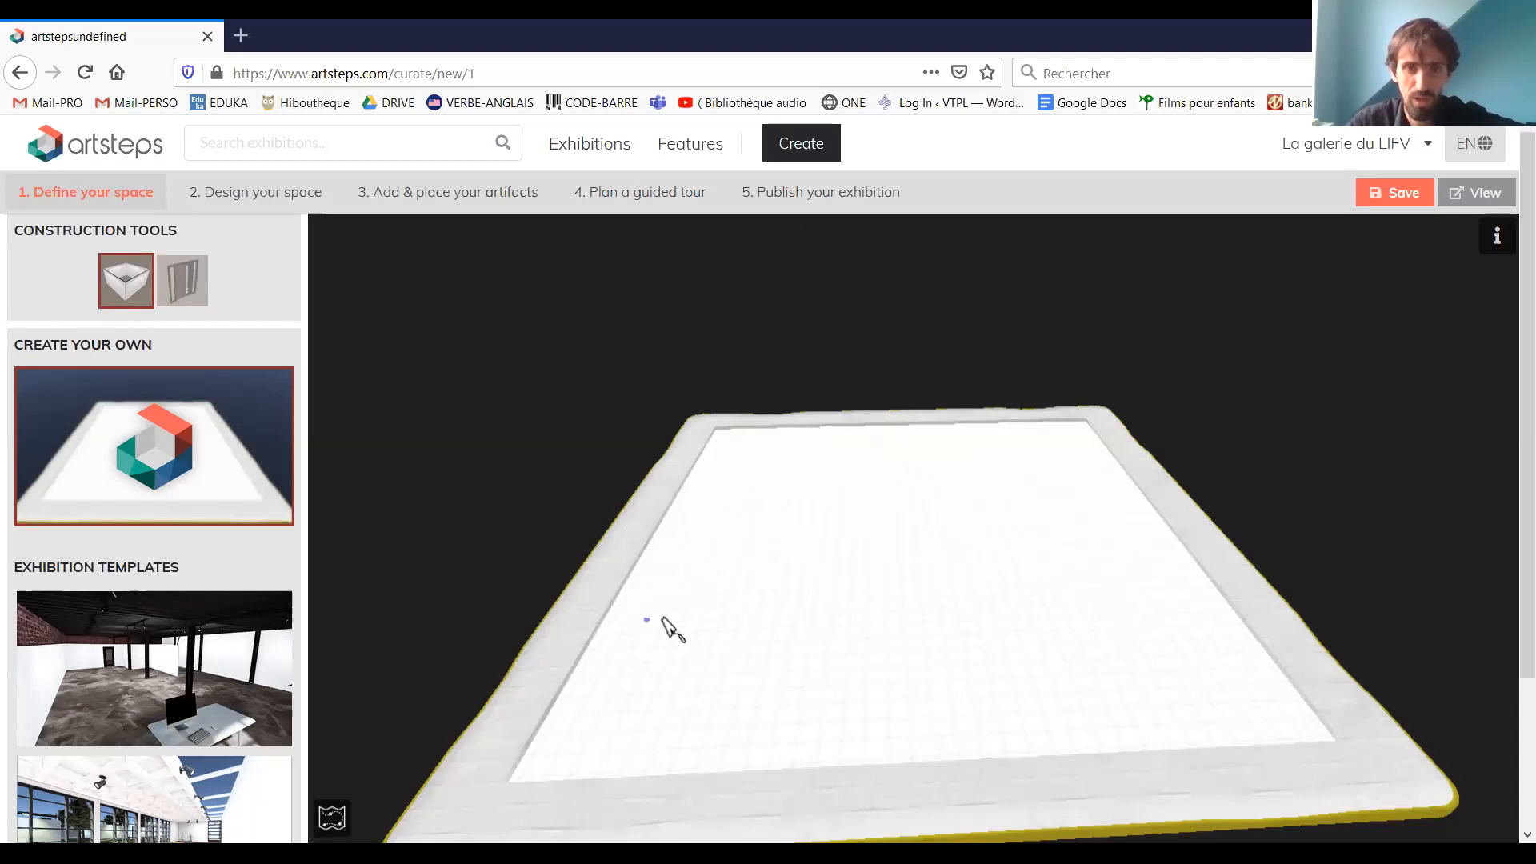
pyautogui.click(705, 579)
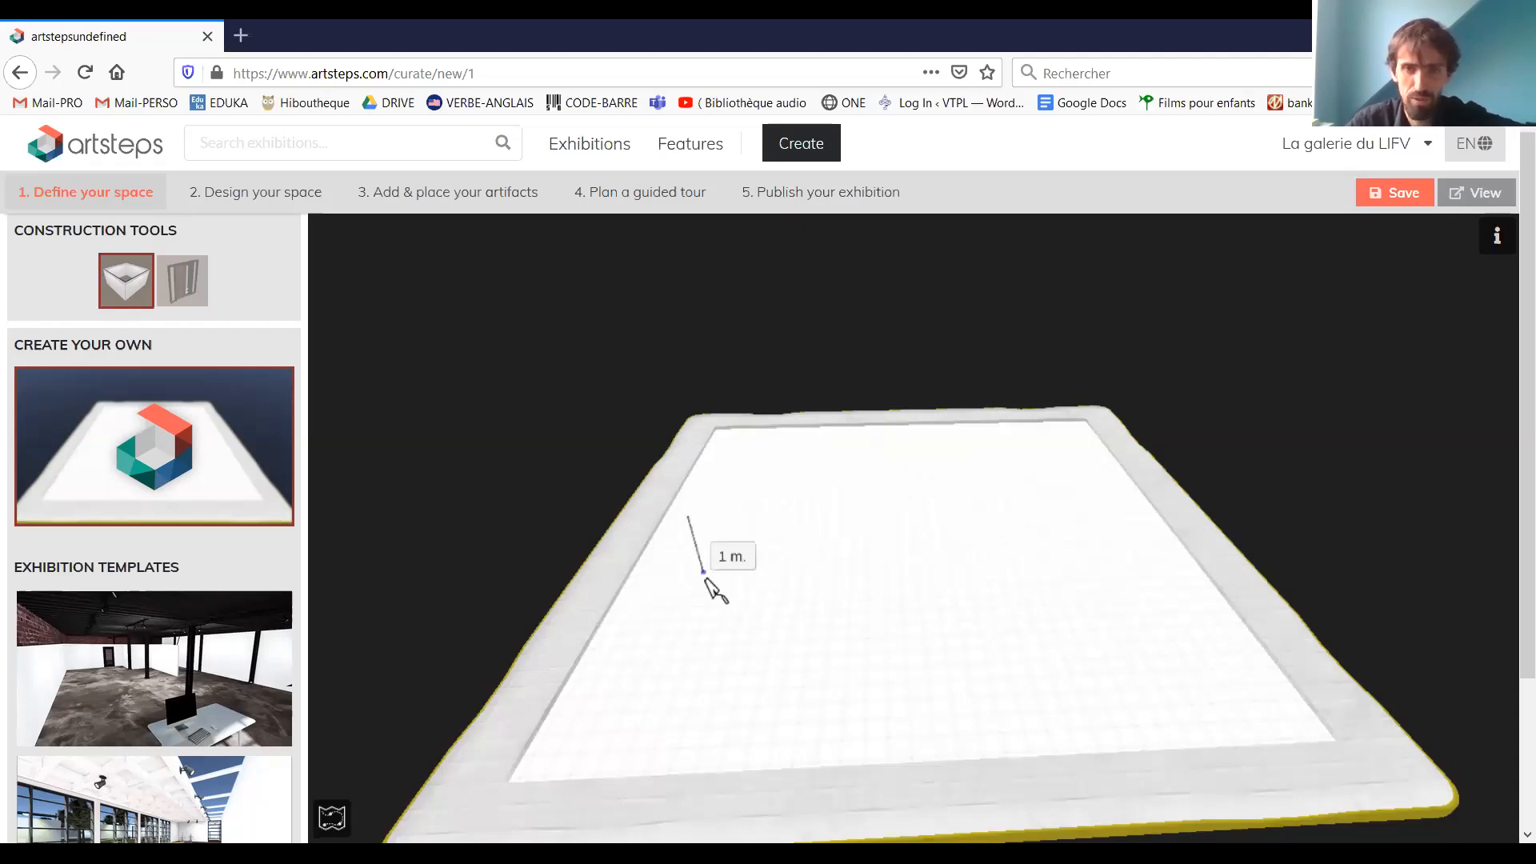
pyautogui.moveTo(705, 579); pyautogui.dragTo(1045, 627)
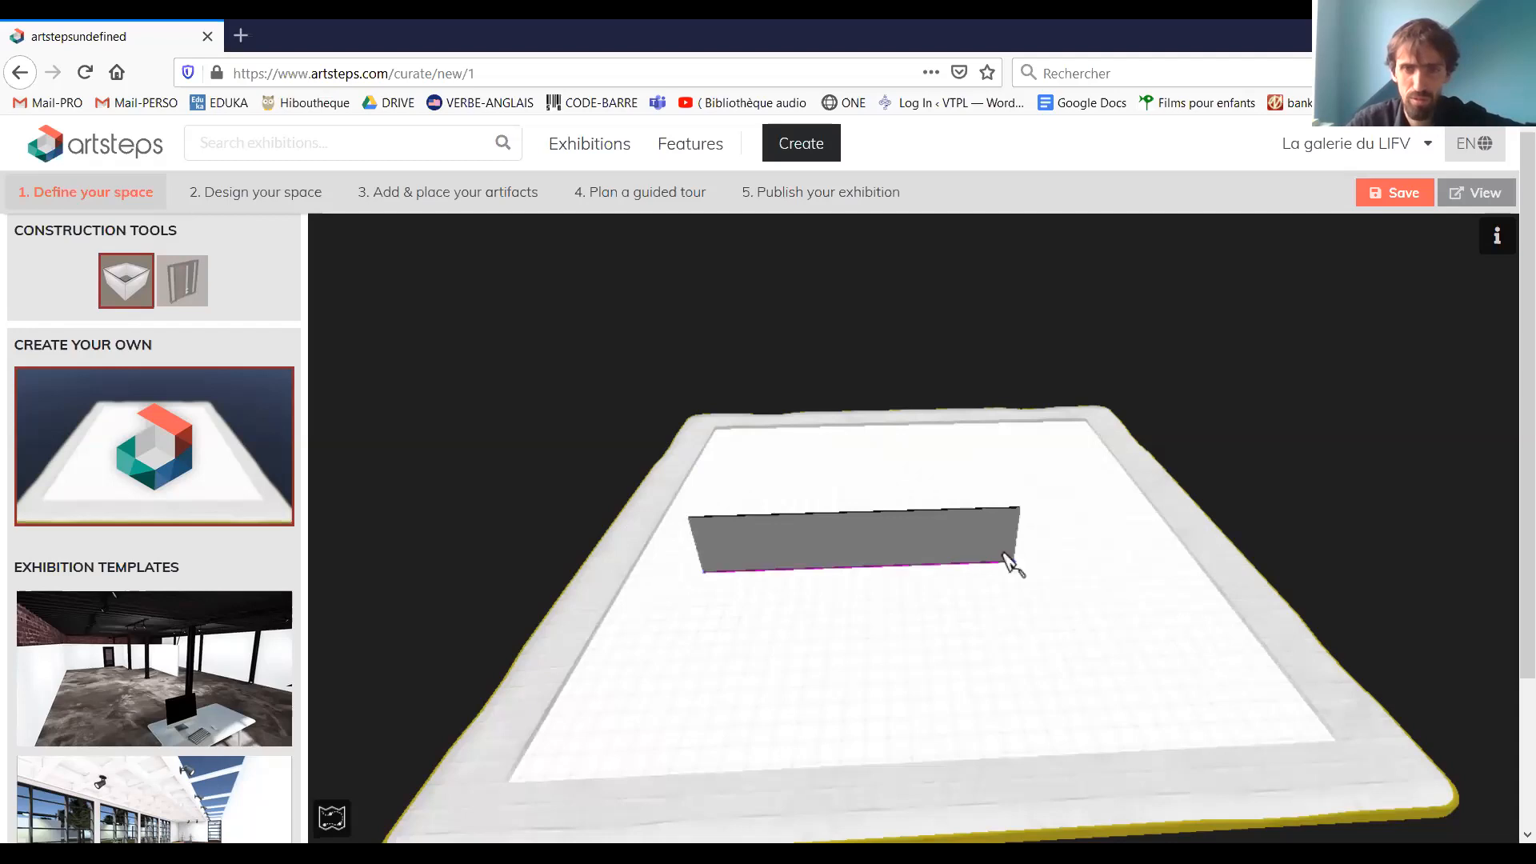
pyautogui.moveTo(1002, 553); pyautogui.dragTo(664, 674)
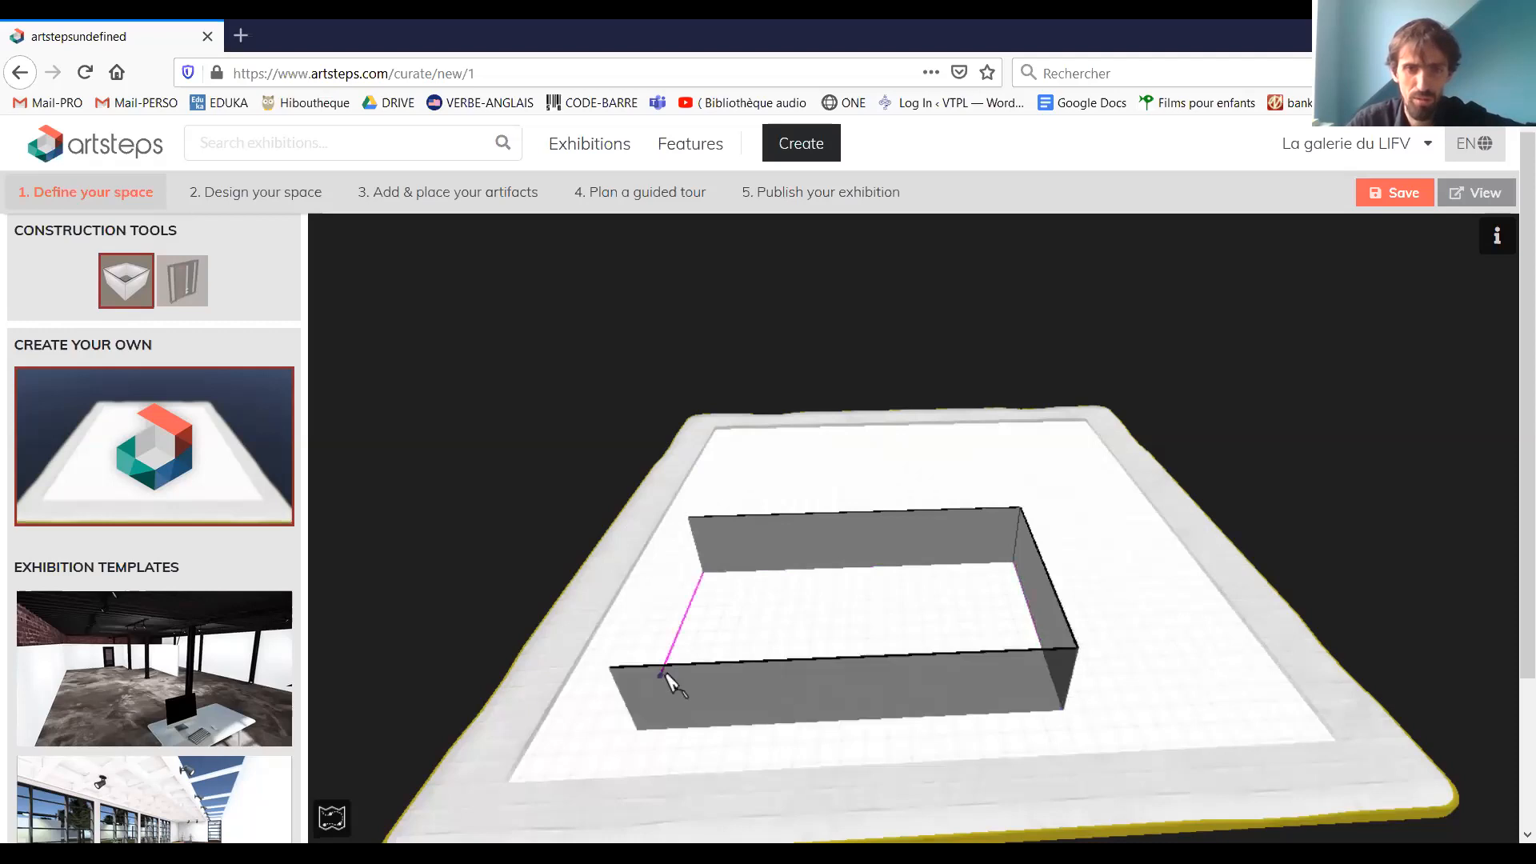
pyautogui.moveTo(638, 729); pyautogui.dragTo(698, 574)
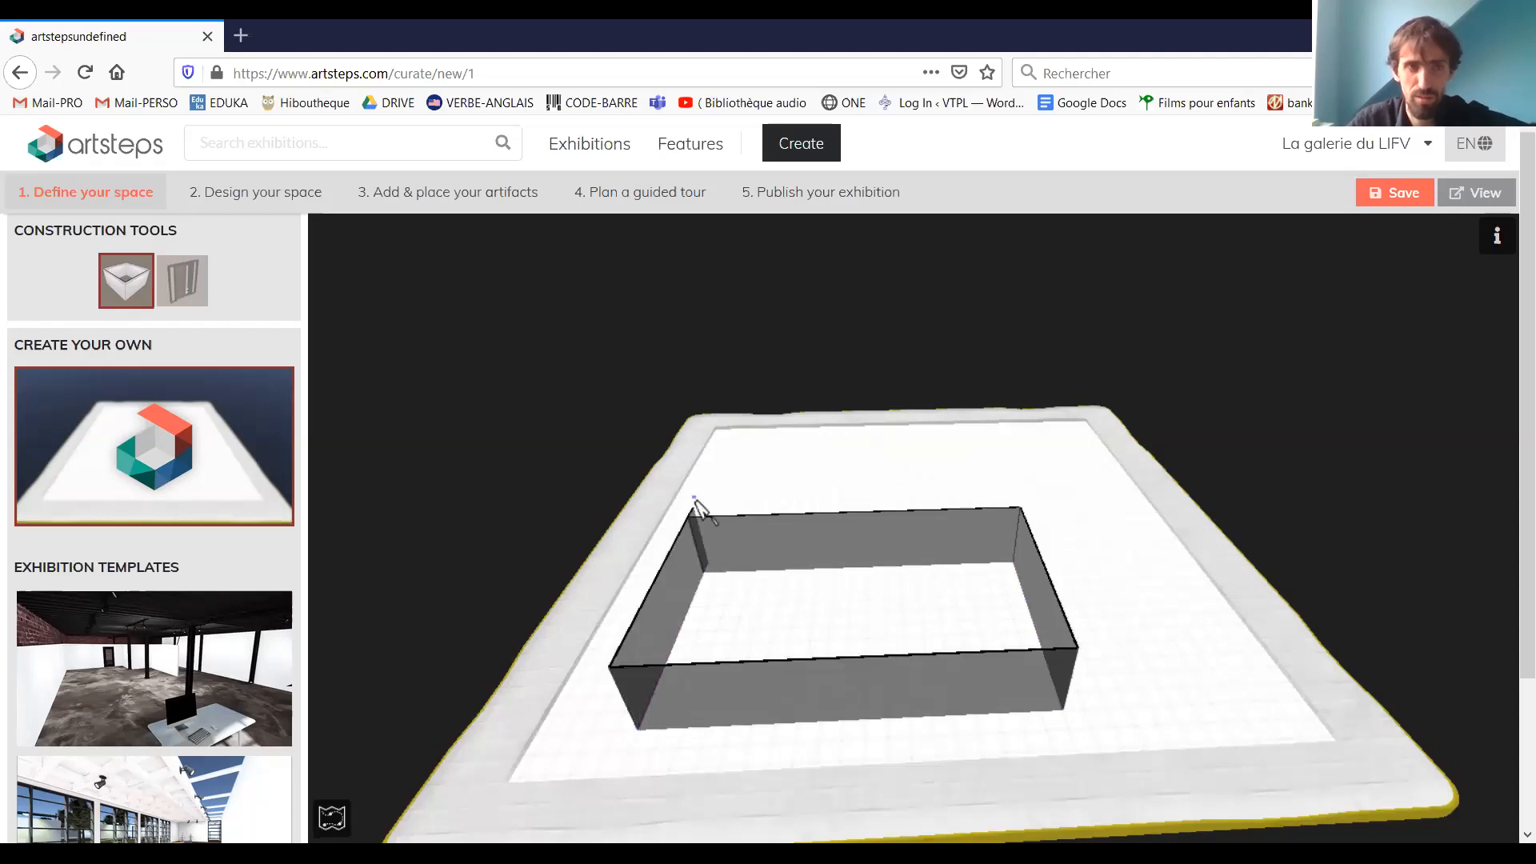
pyautogui.click(125, 288)
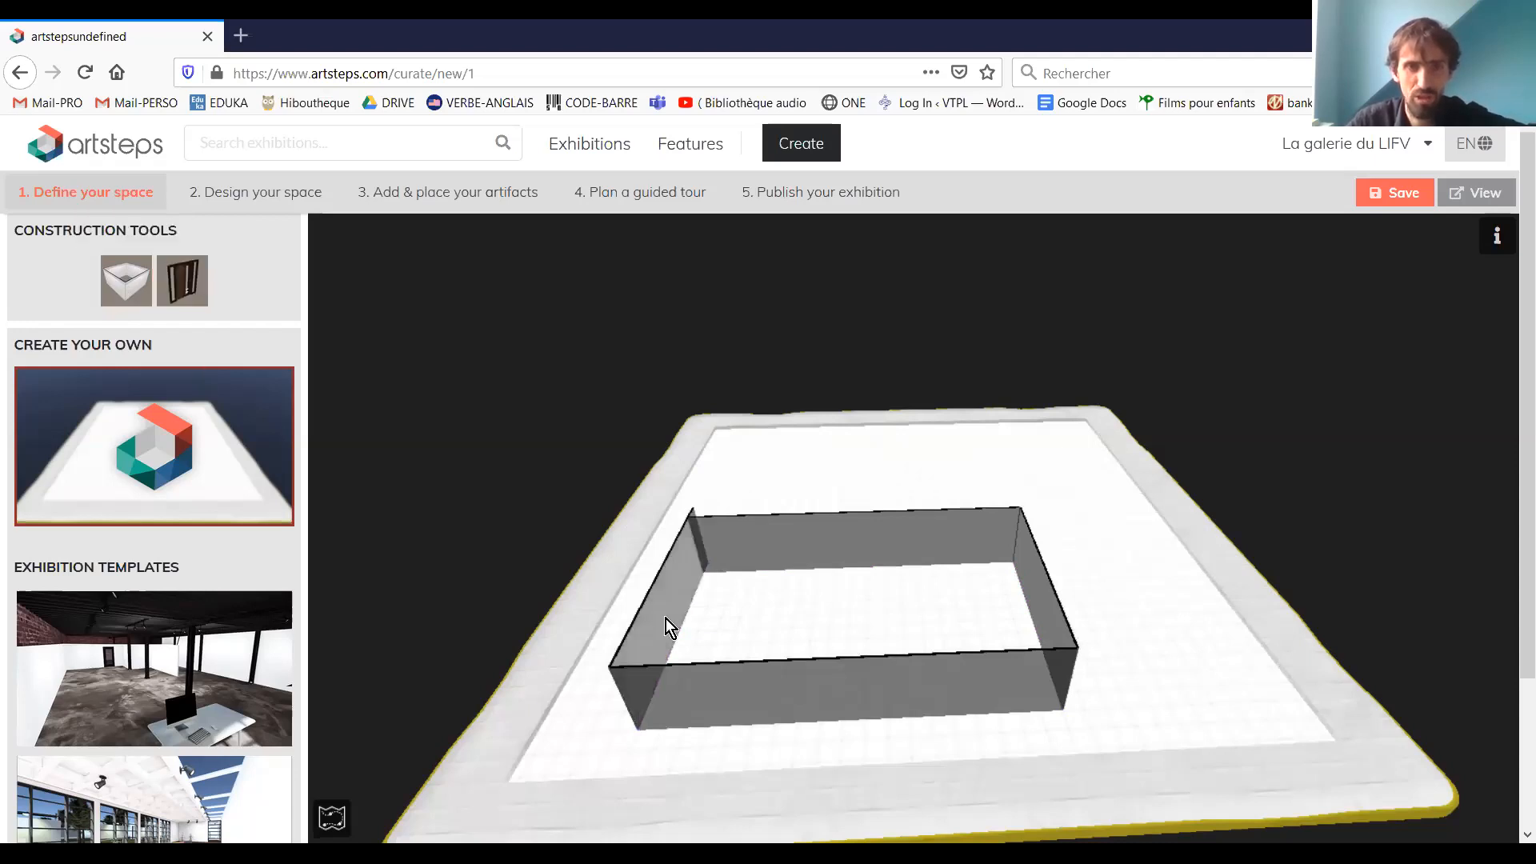
# Delete the room's misaligned short wall and redraw it corner to corner so the rectangle closes
pyautogui.click(690, 583)
pyautogui.click(753, 604)
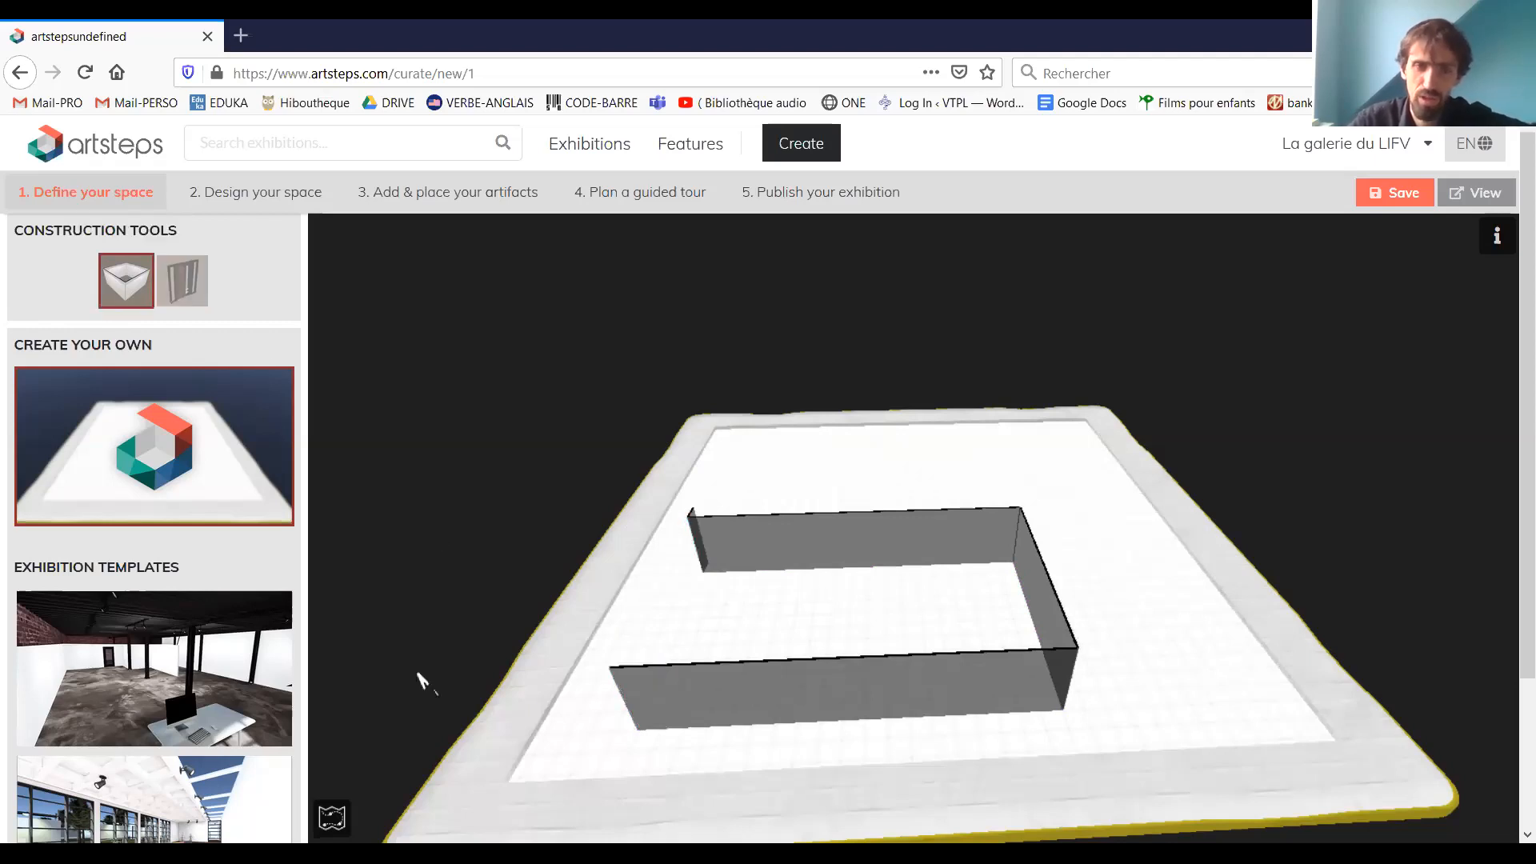
pyautogui.moveTo(638, 730); pyautogui.dragTo(693, 514)
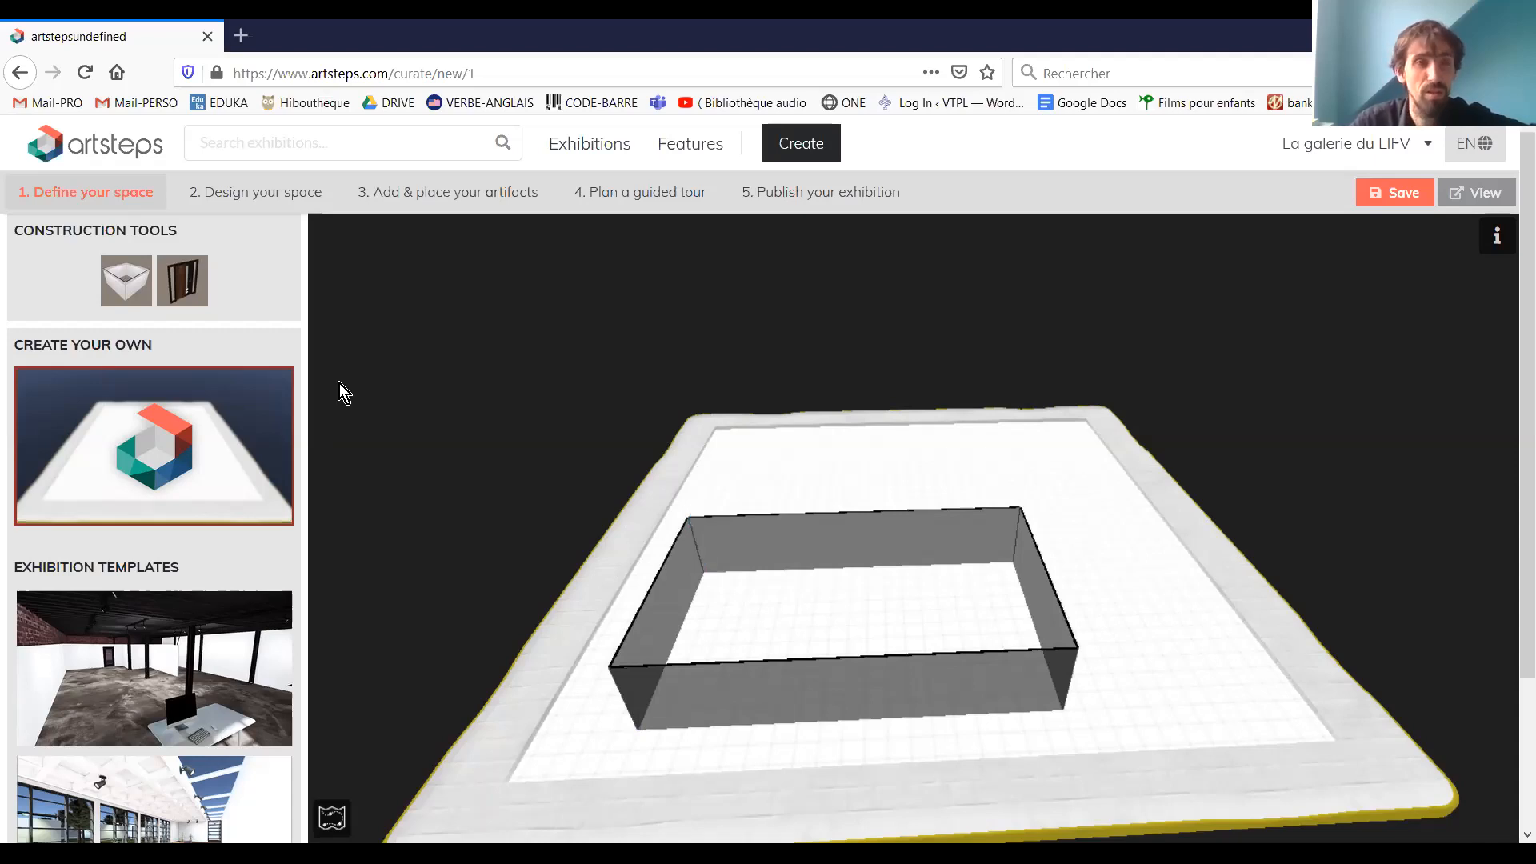
# Place one door in the room's front long wall and one in the opposite long wall, and end door placement
pyautogui.click(182, 280)
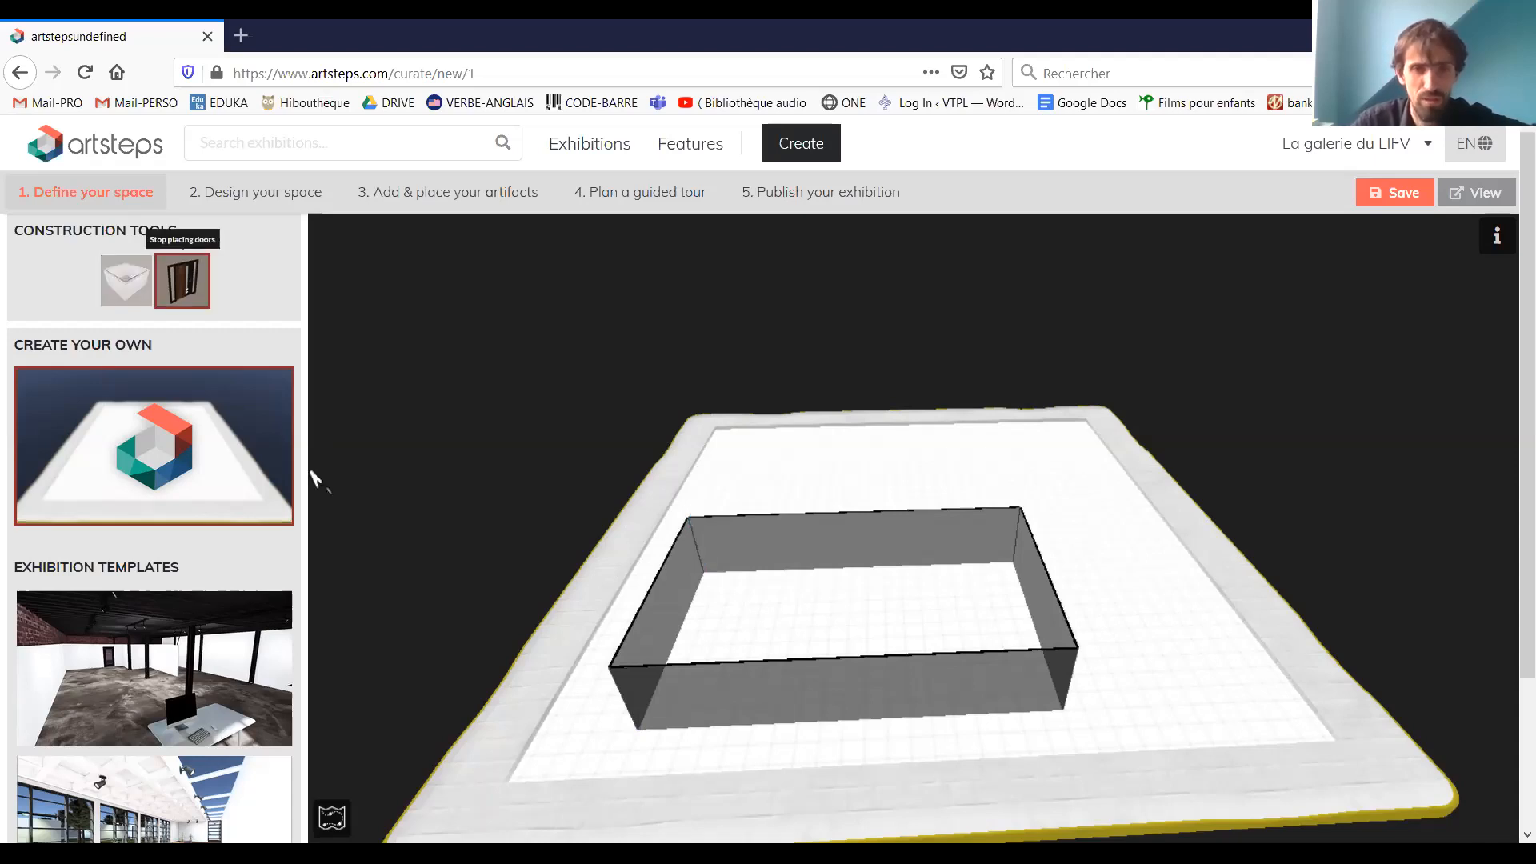
pyautogui.click(702, 707)
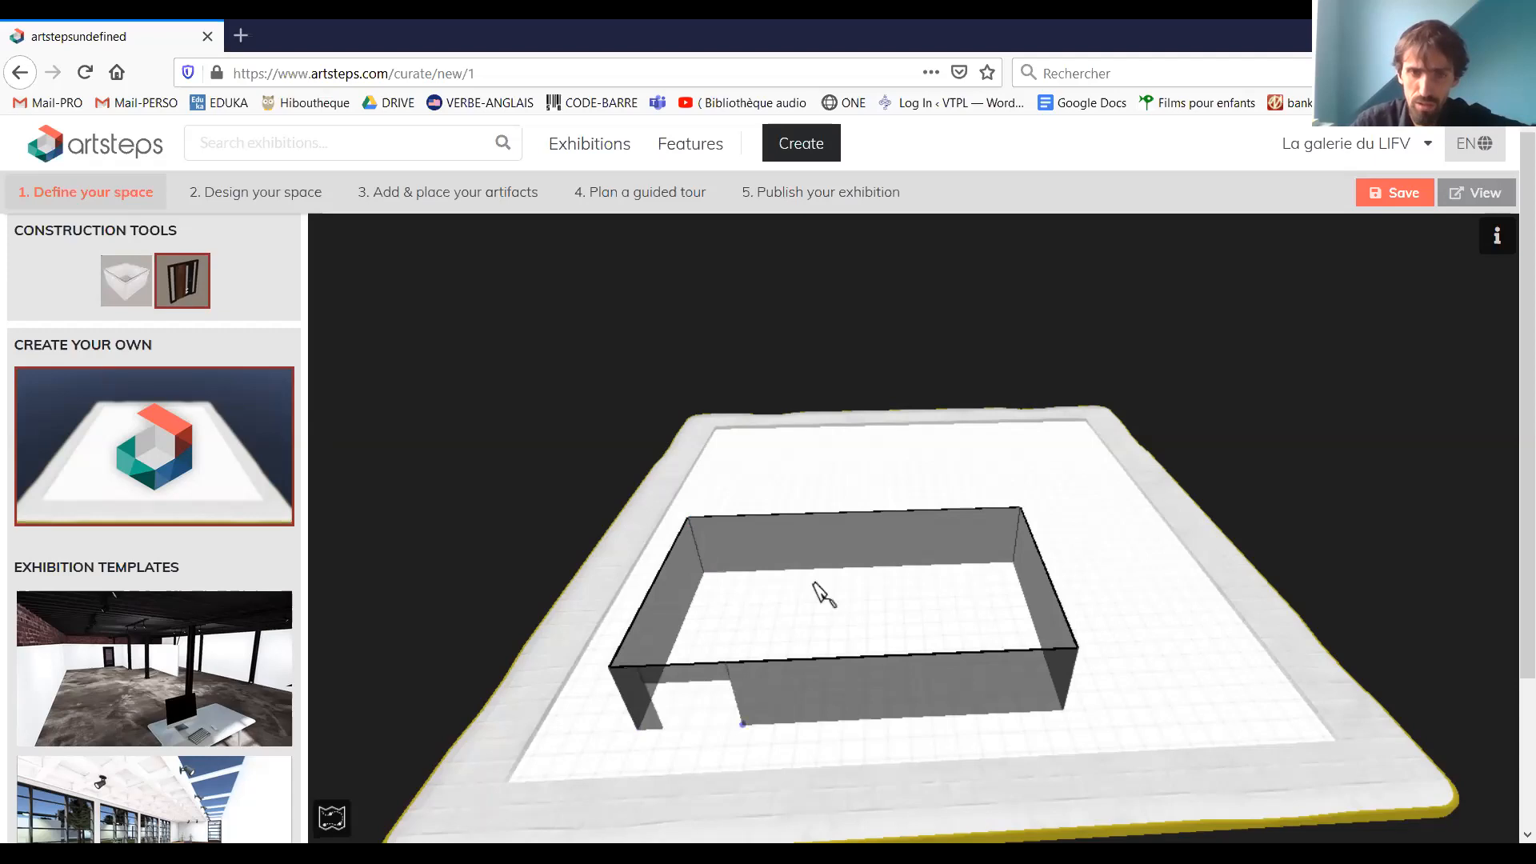
pyautogui.click(977, 561)
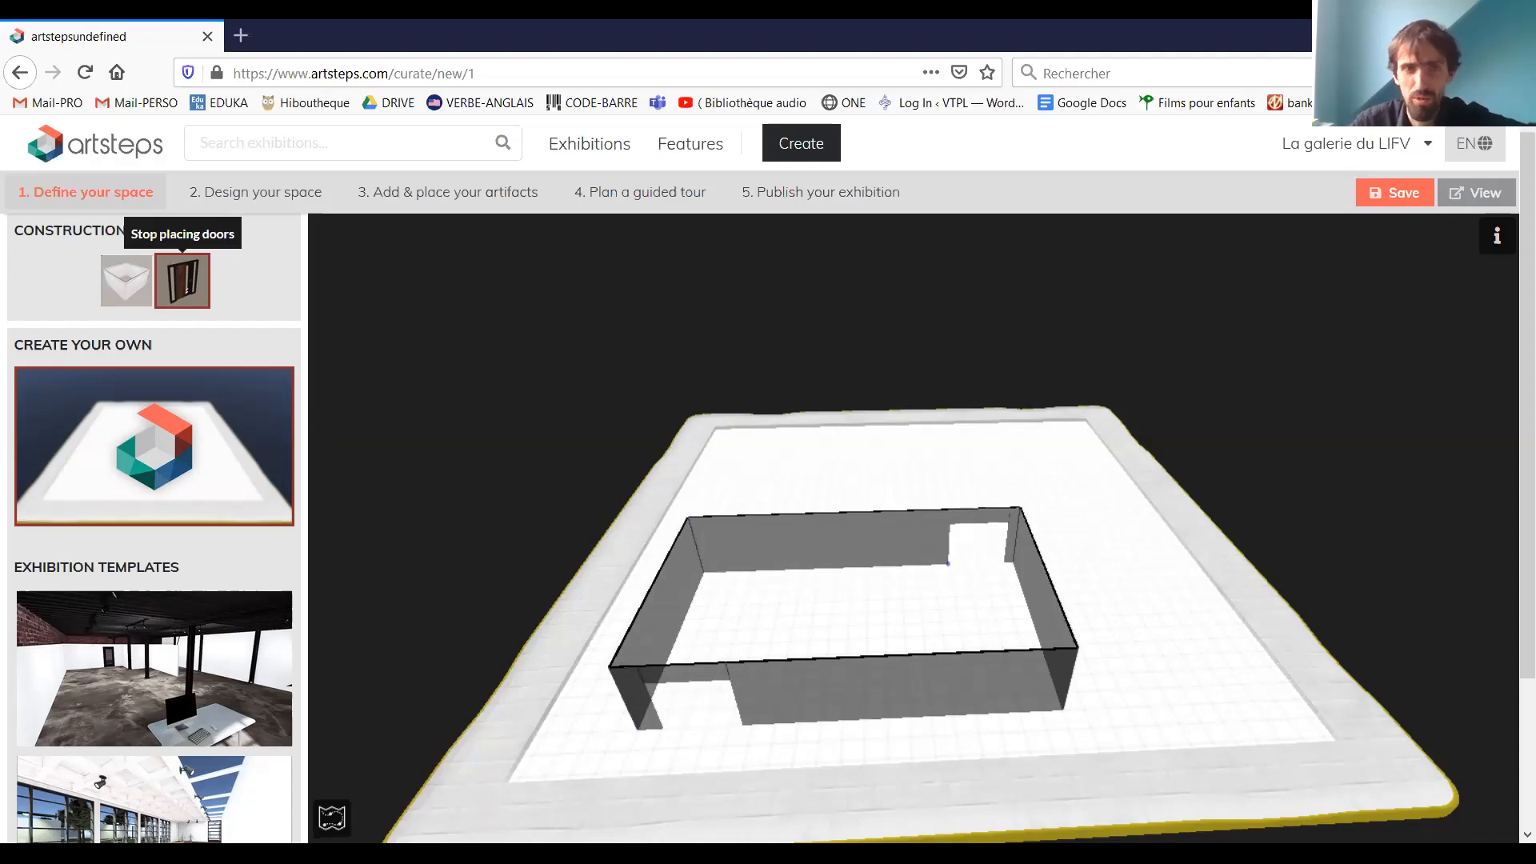
pyautogui.click(200, 269)
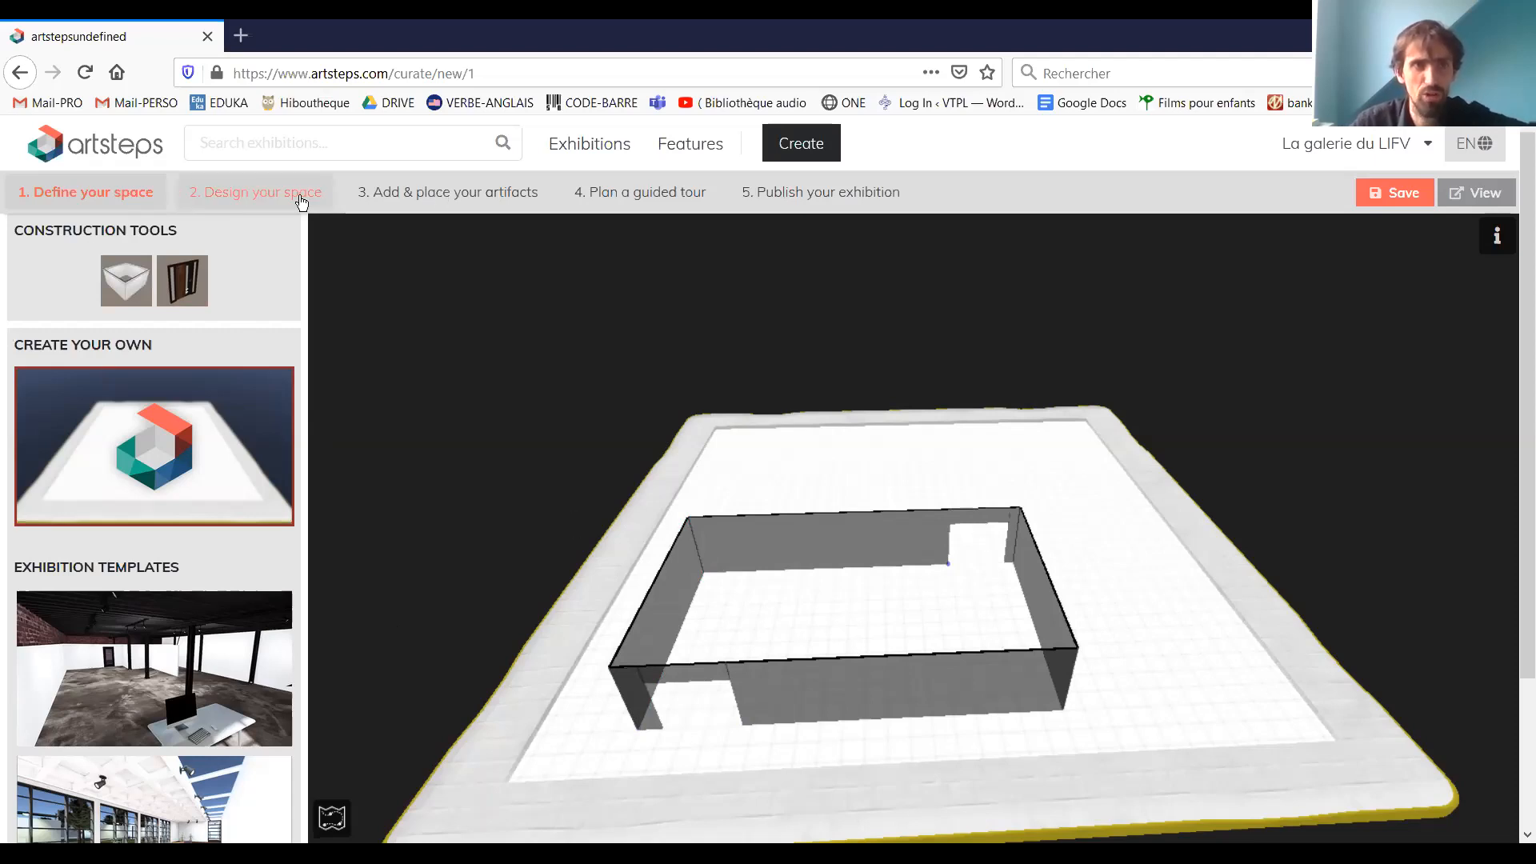
# Move to the design stage and paint the room's floor and its first inner walls, including the wall section around the door, medium blue
pyautogui.click(244, 201)
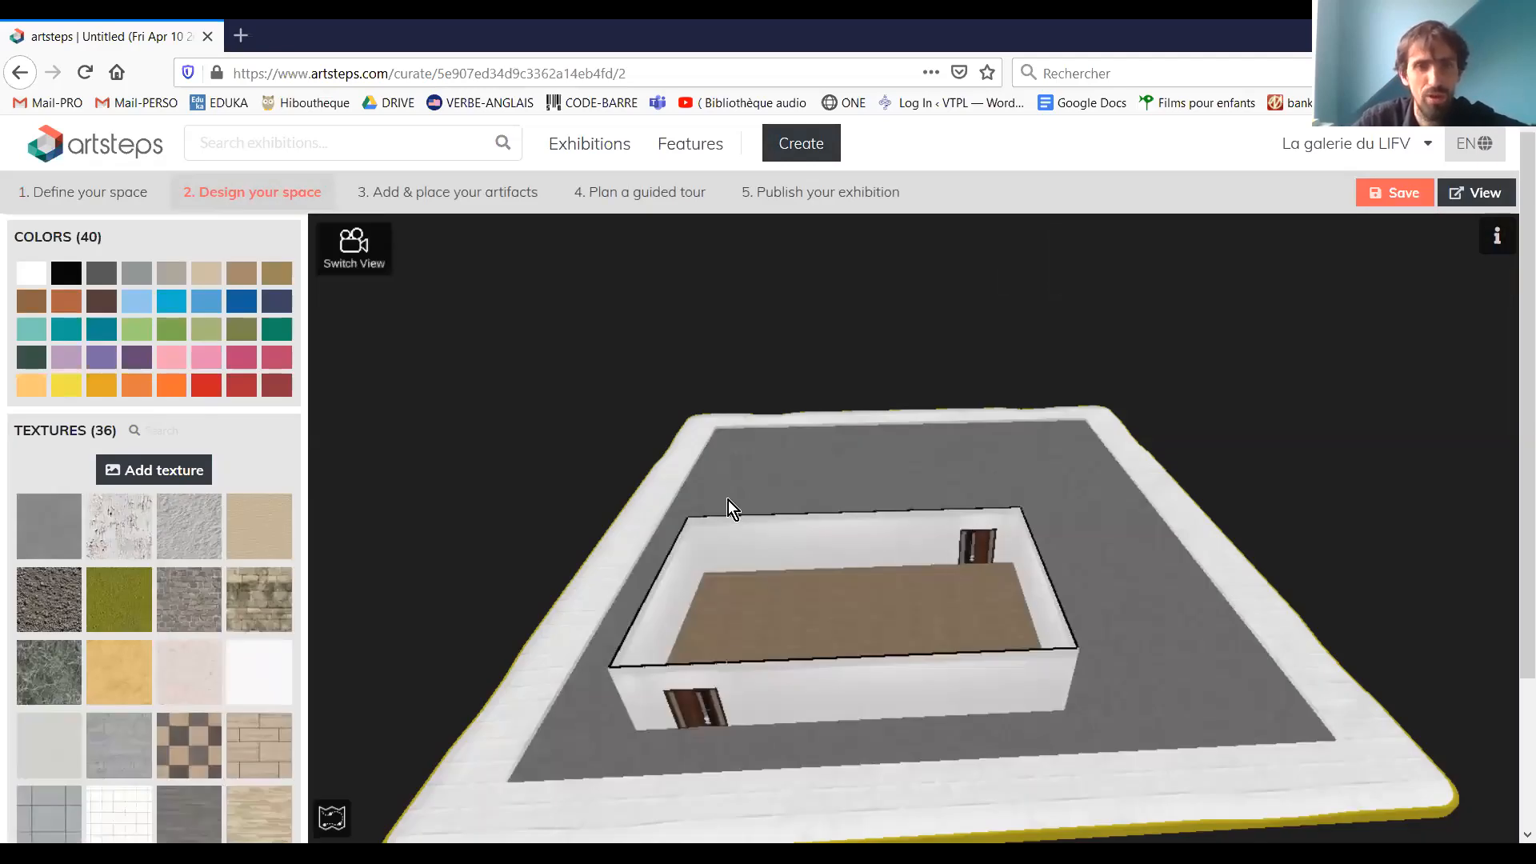
pyautogui.click(1022, 490)
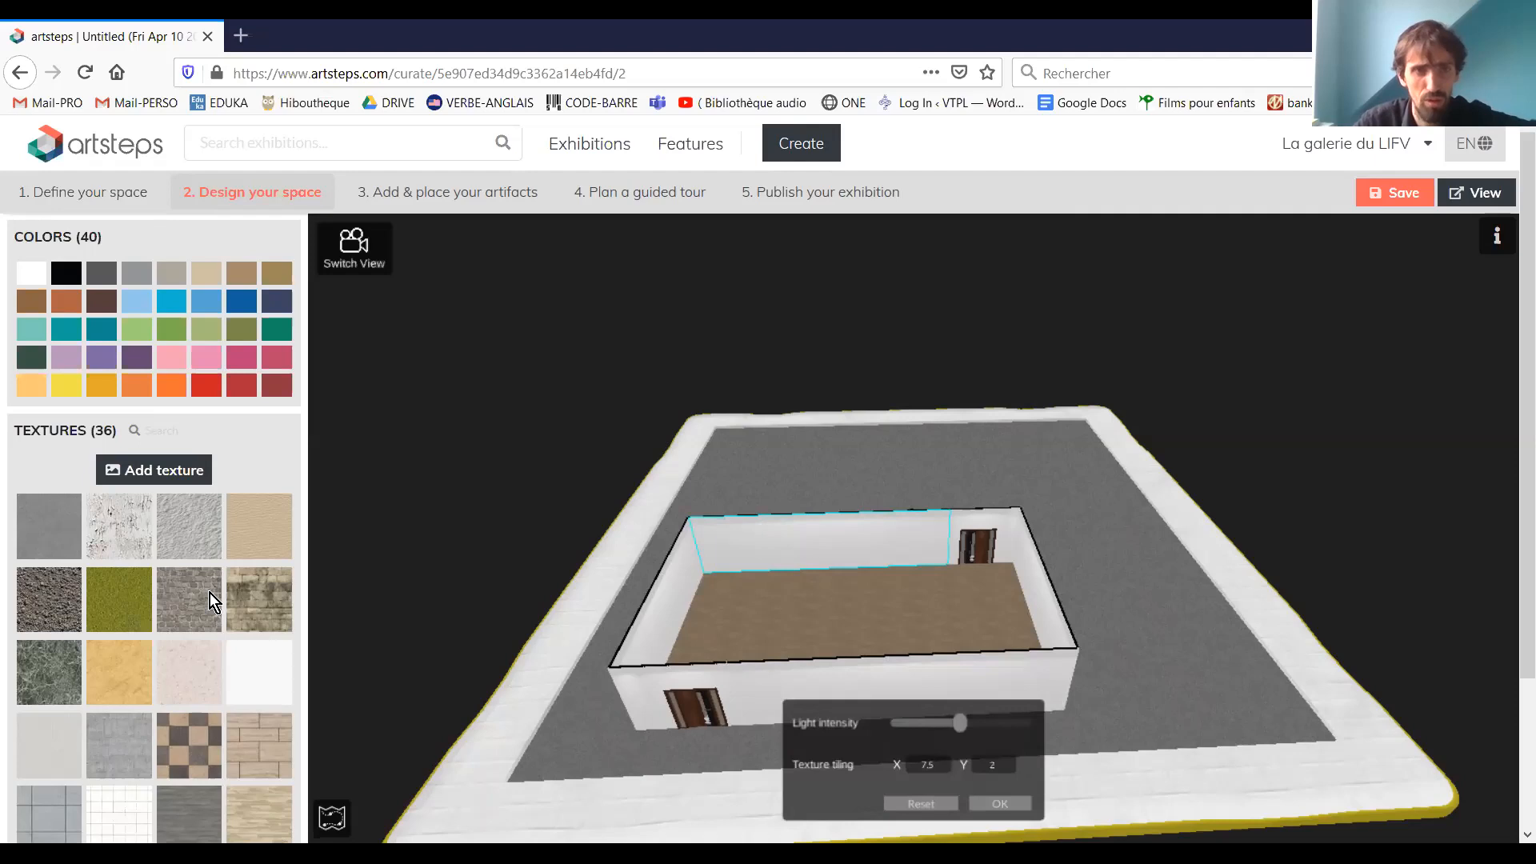
pyautogui.click(200, 304)
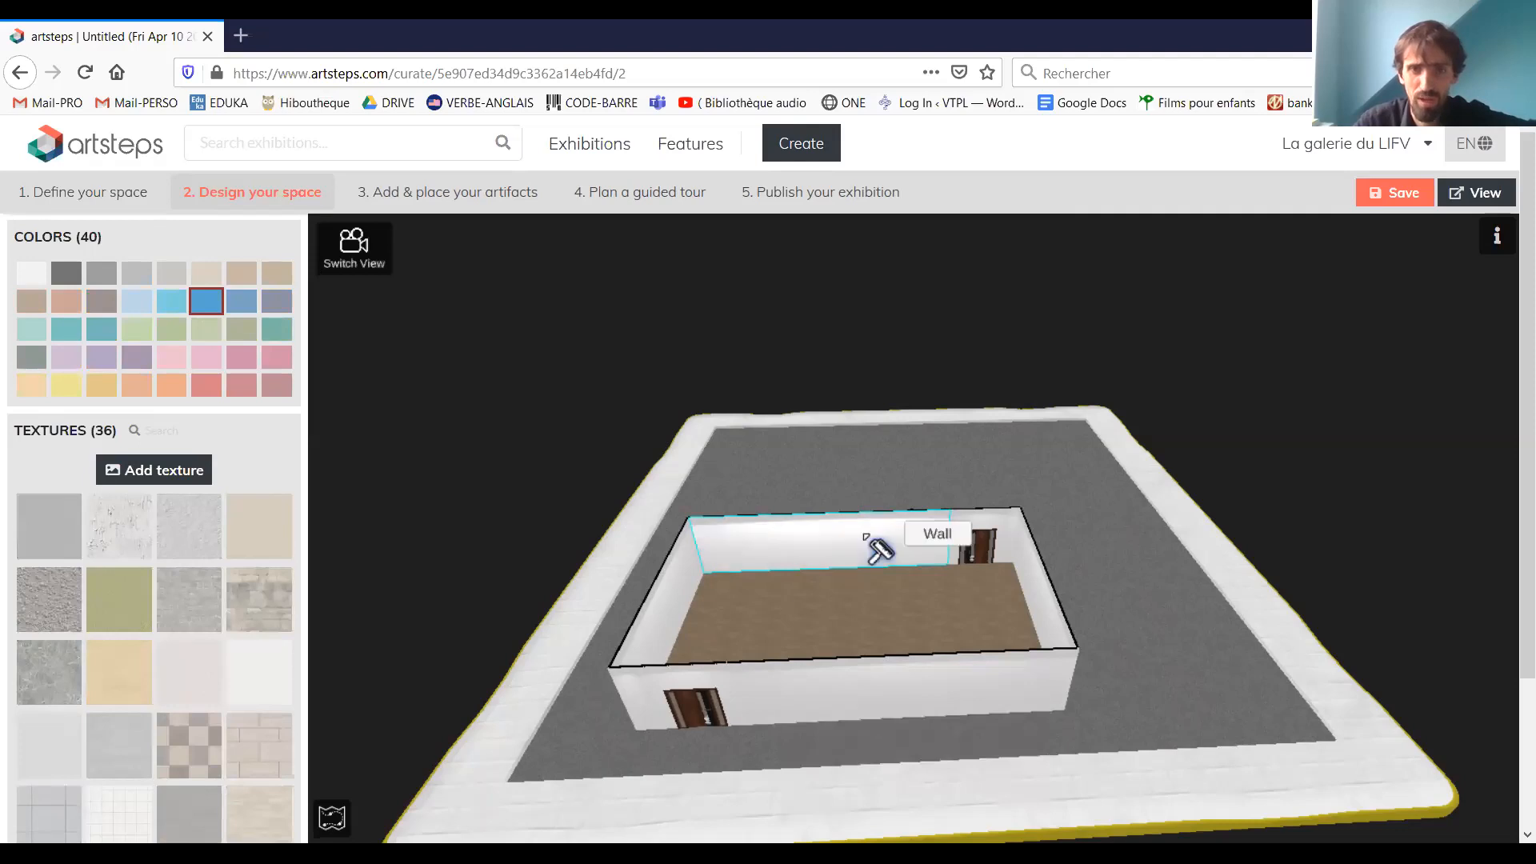
pyautogui.moveTo(729, 432); pyautogui.dragTo(1084, 521)
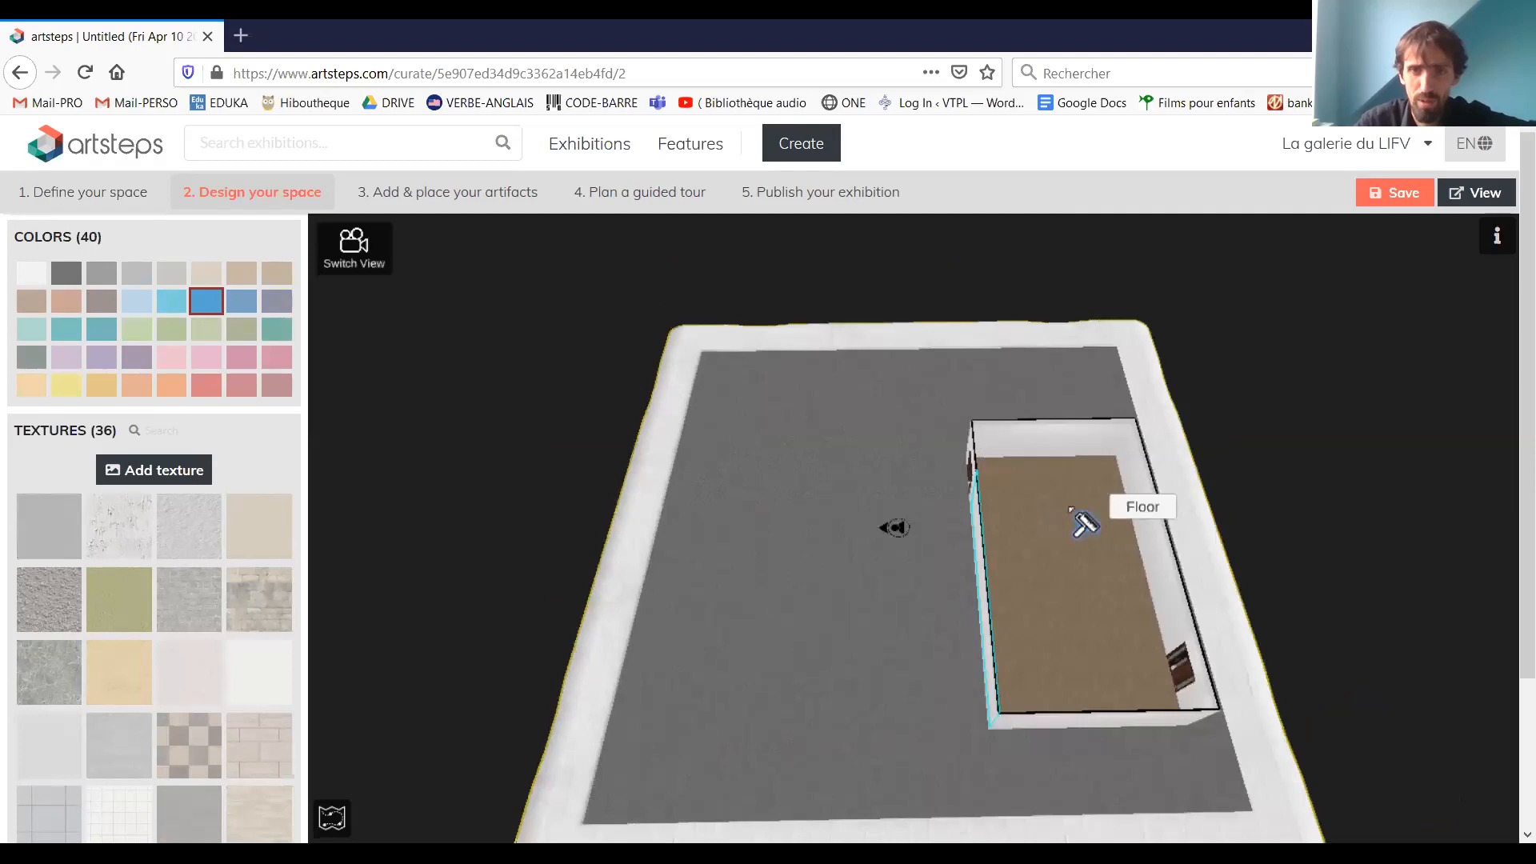
pyautogui.click(1087, 511)
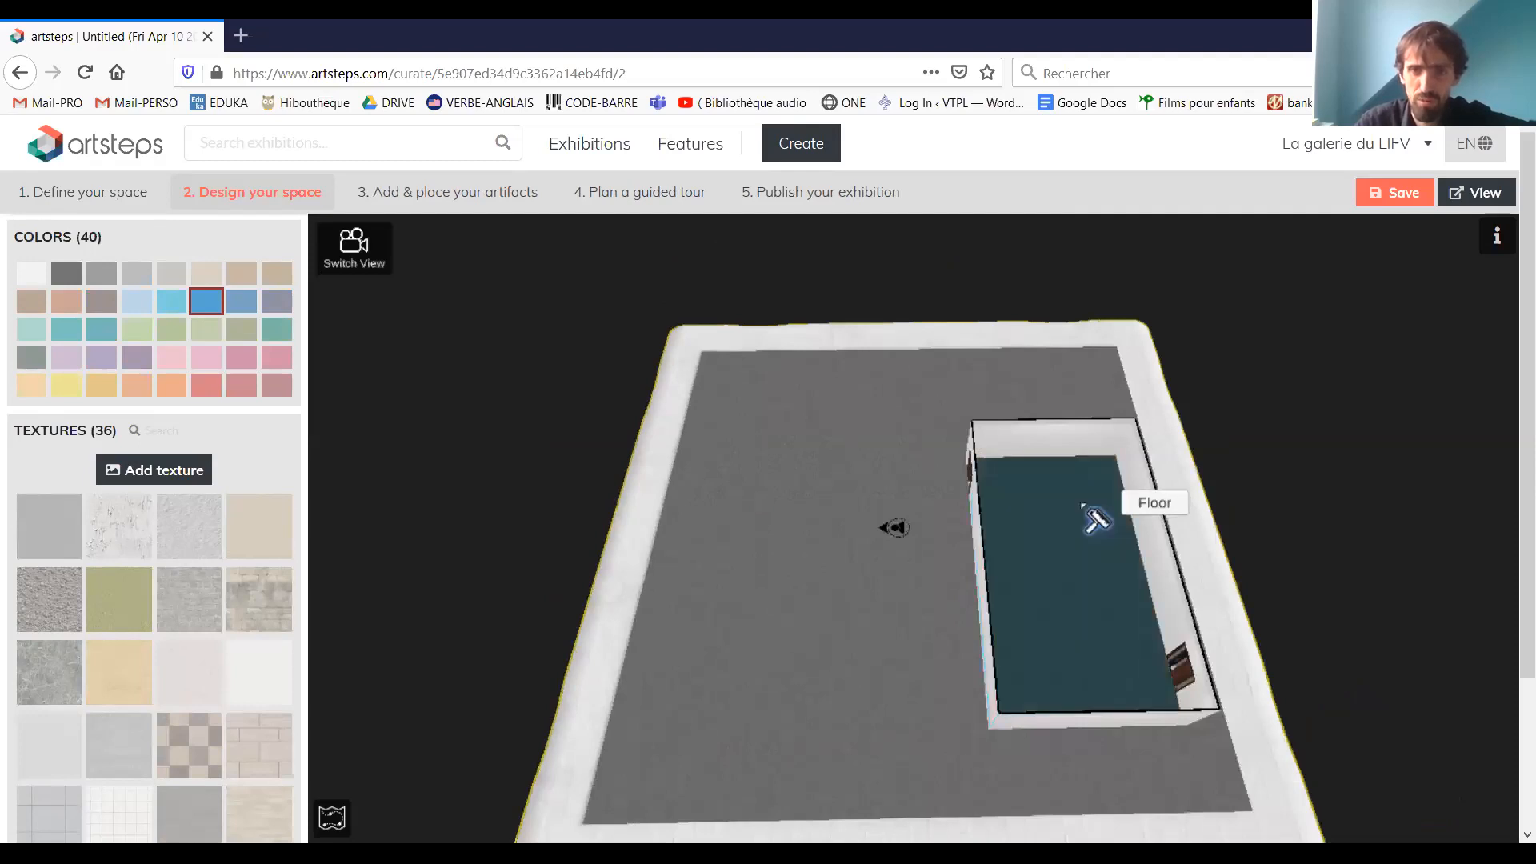
pyautogui.click(1066, 440)
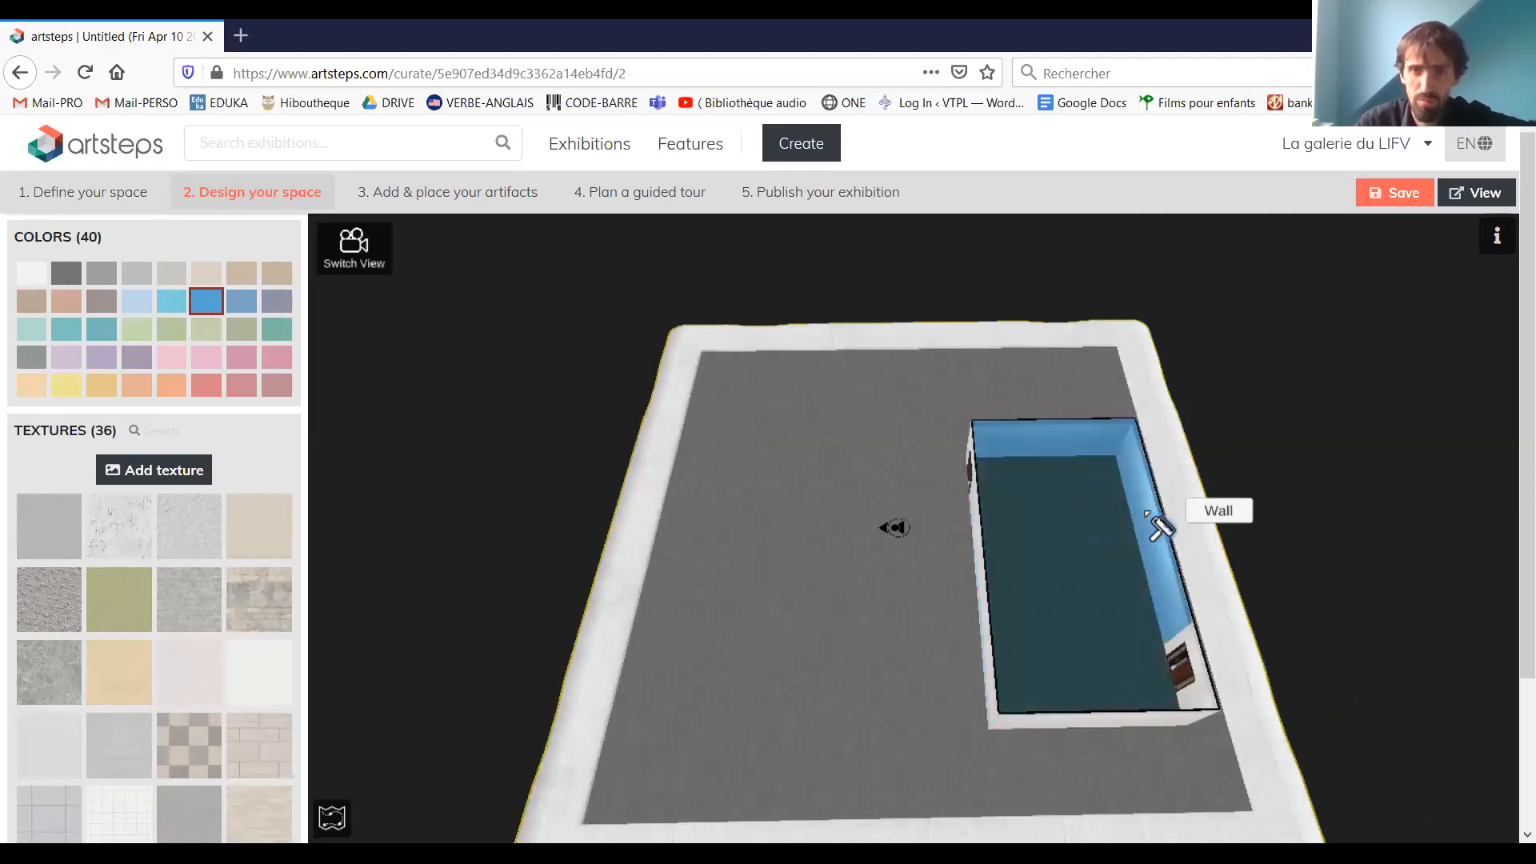
pyautogui.click(1160, 527)
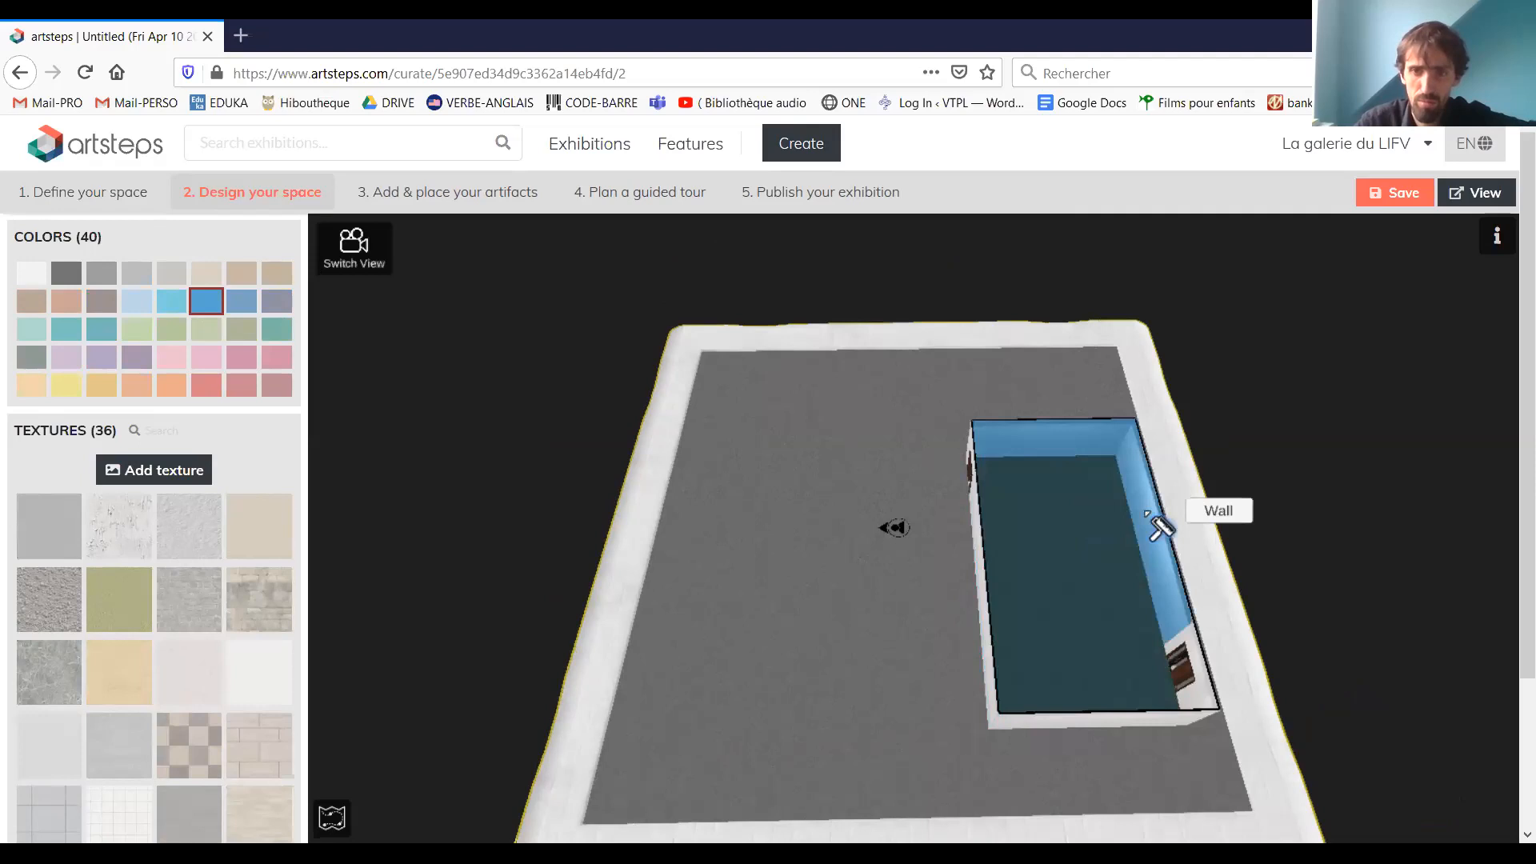
pyautogui.click(1175, 644)
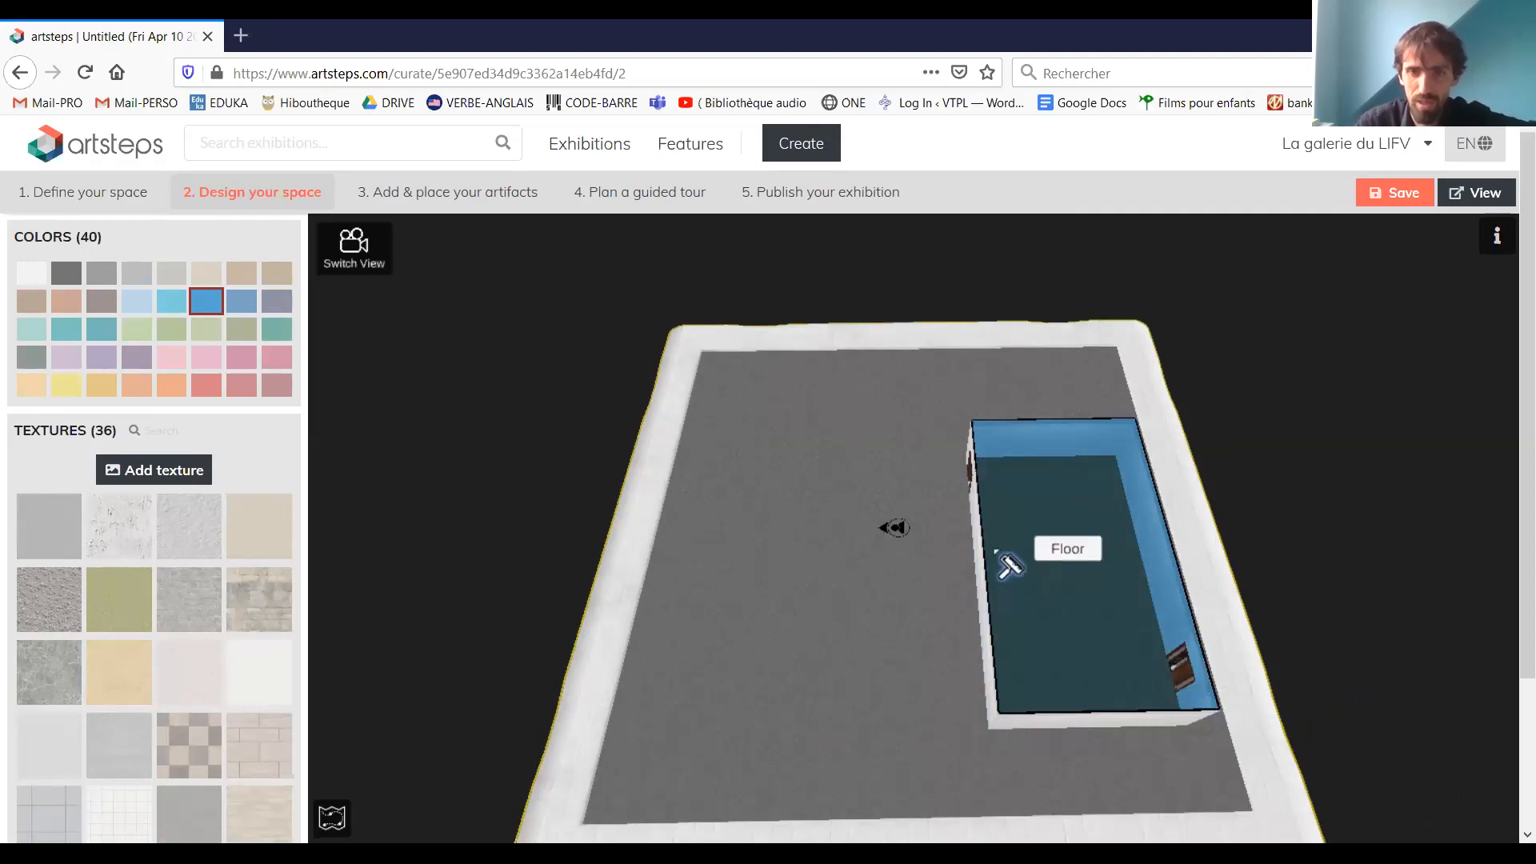
# Paint the outer face of the long wall, its section around the door, and the remaining white inner walls with the same blue
pyautogui.scroll(-2, 920, 689)
pyautogui.moveTo(920, 690)
pyautogui.mouseDown()
pyautogui.moveTo(1037, 604)
pyautogui.moveTo(876, 624)
pyautogui.mouseUp()
pyautogui.click(1036, 604)
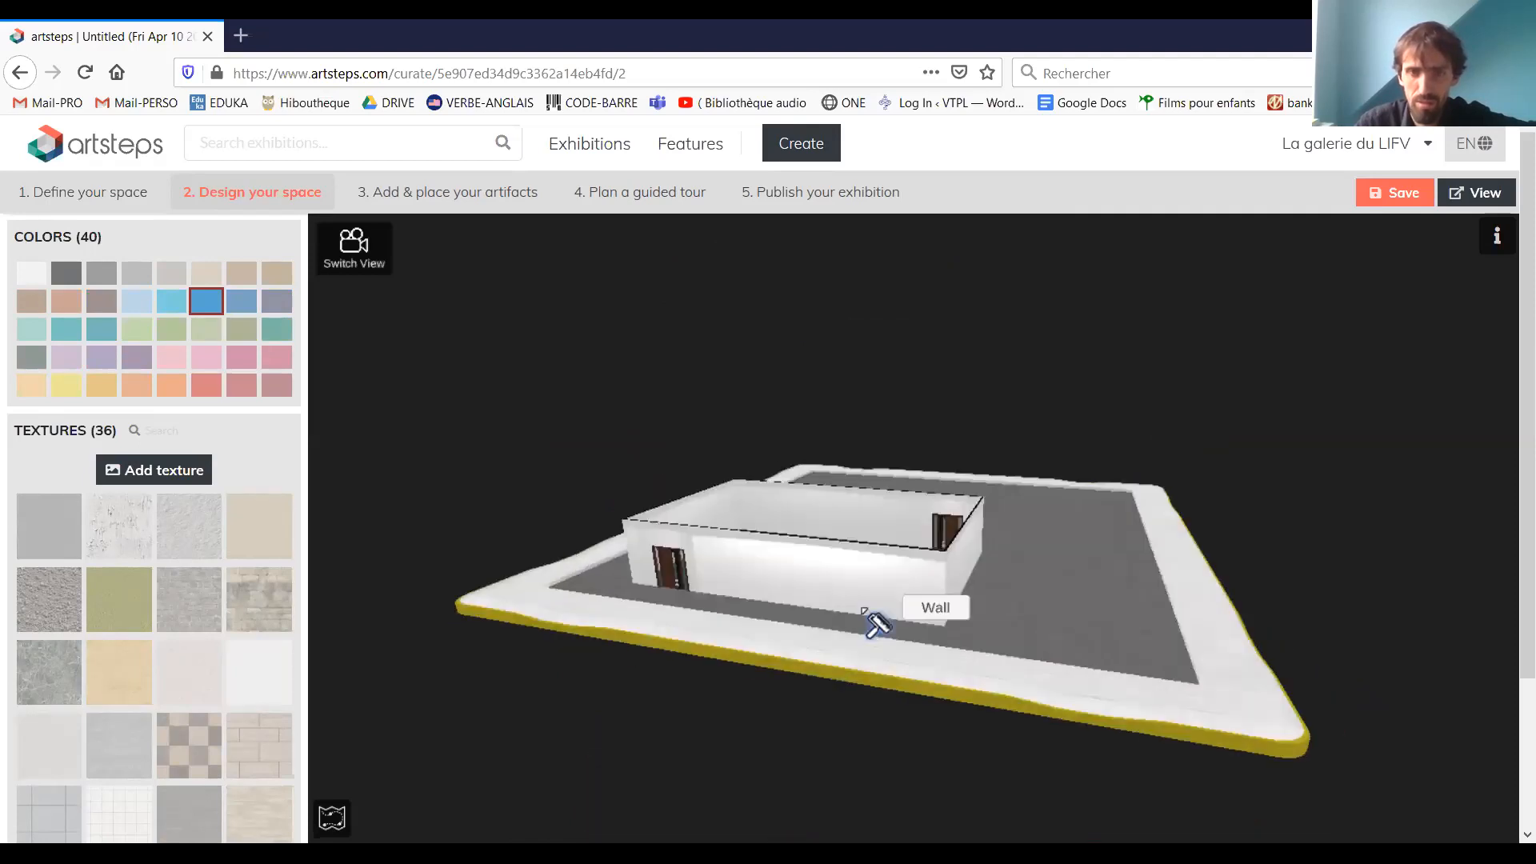
pyautogui.click(874, 622)
pyautogui.click(652, 560)
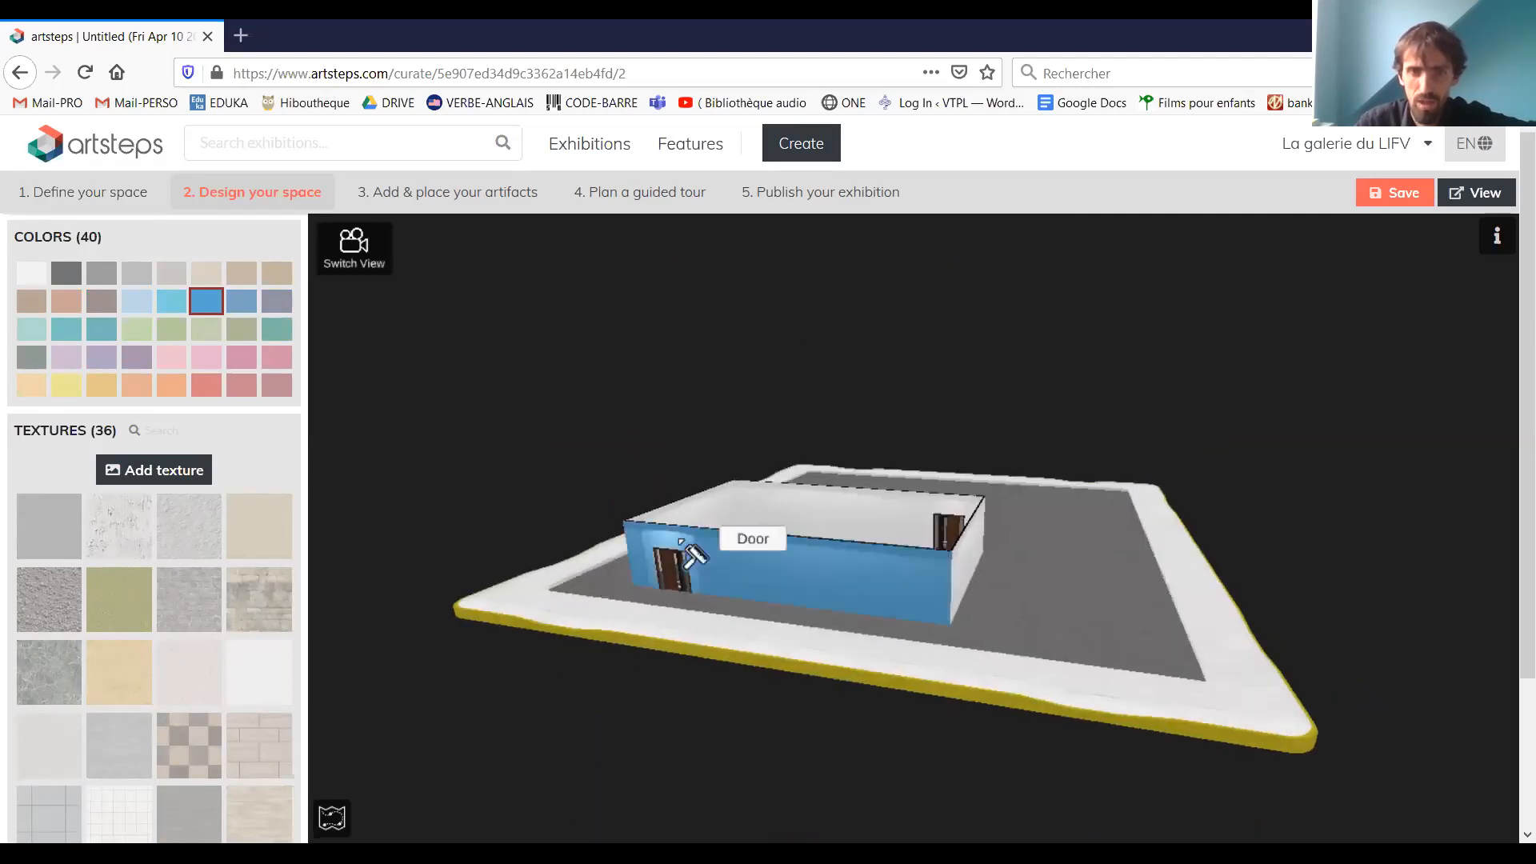
pyautogui.click(768, 516)
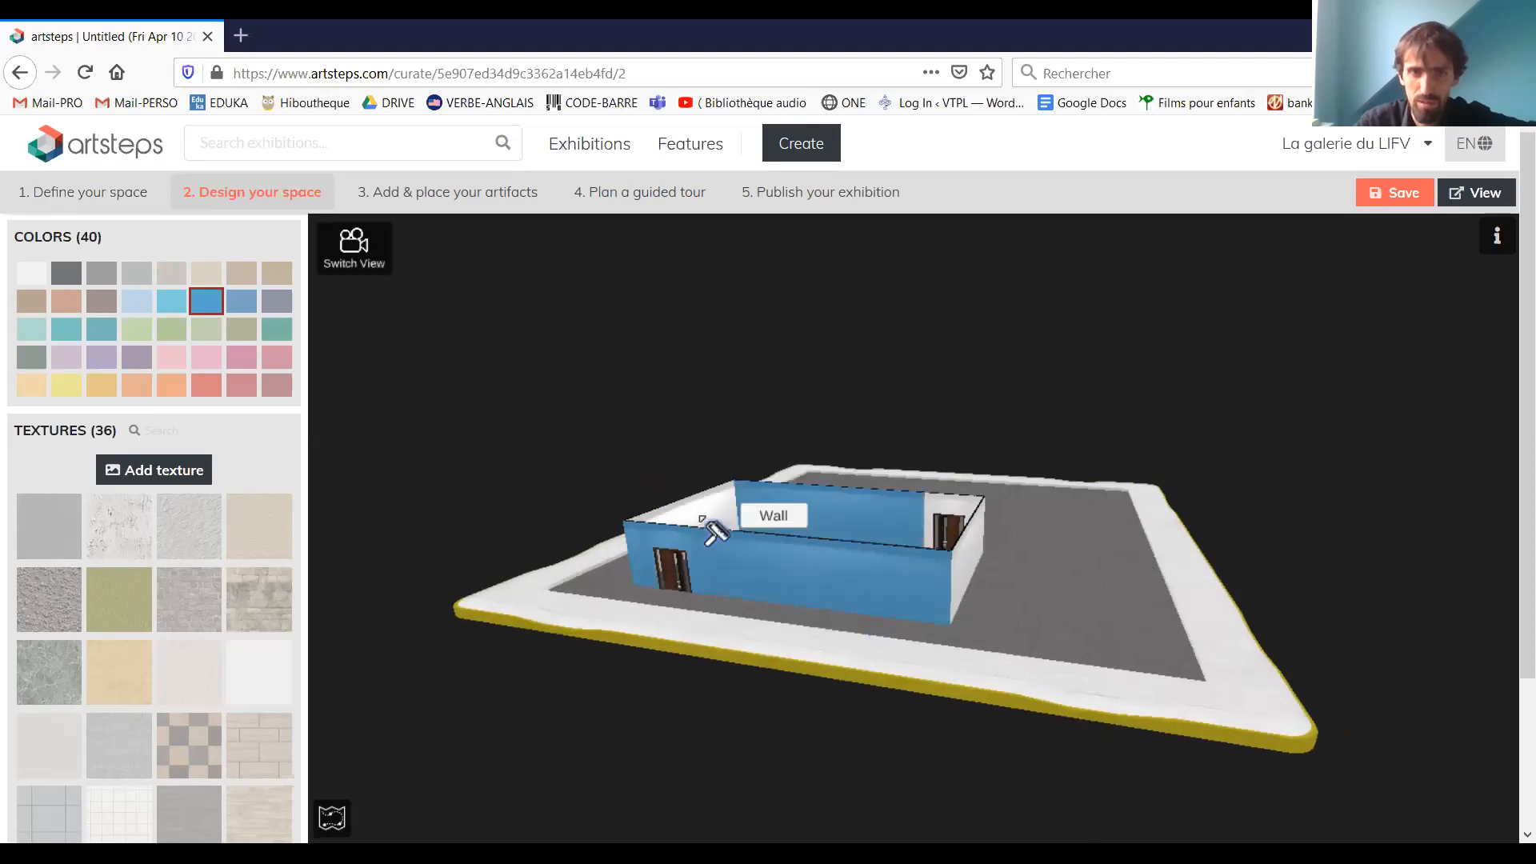
pyautogui.click(702, 522)
# Paint the other long wall's white outer face and the leftover sections beside the doors blue
pyautogui.moveTo(962, 504); pyautogui.dragTo(990, 466, button='right')
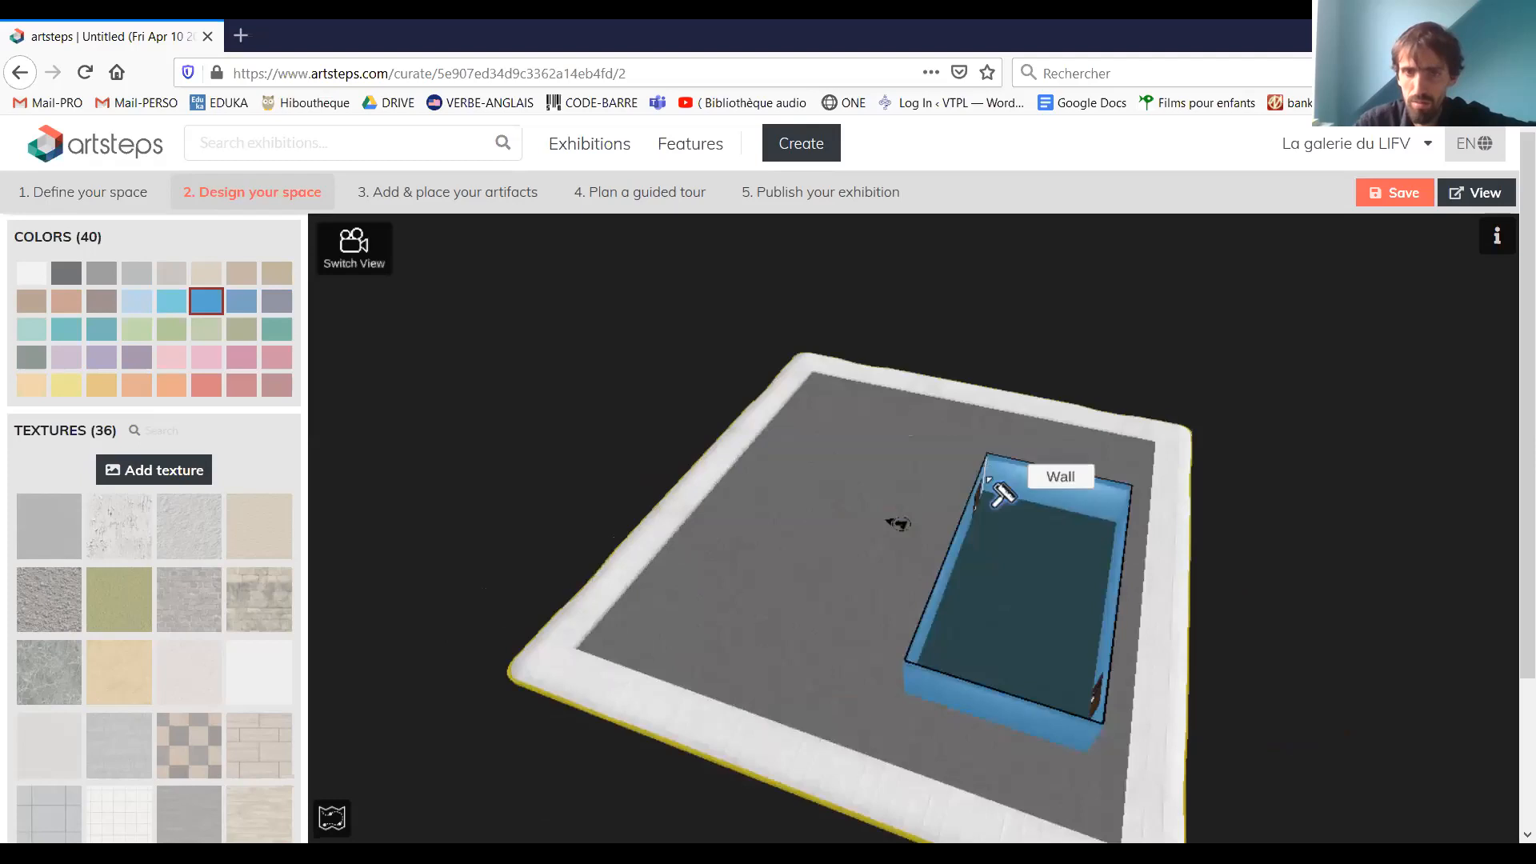
pyautogui.moveTo(1005, 552); pyautogui.dragTo(987, 529, button='right')
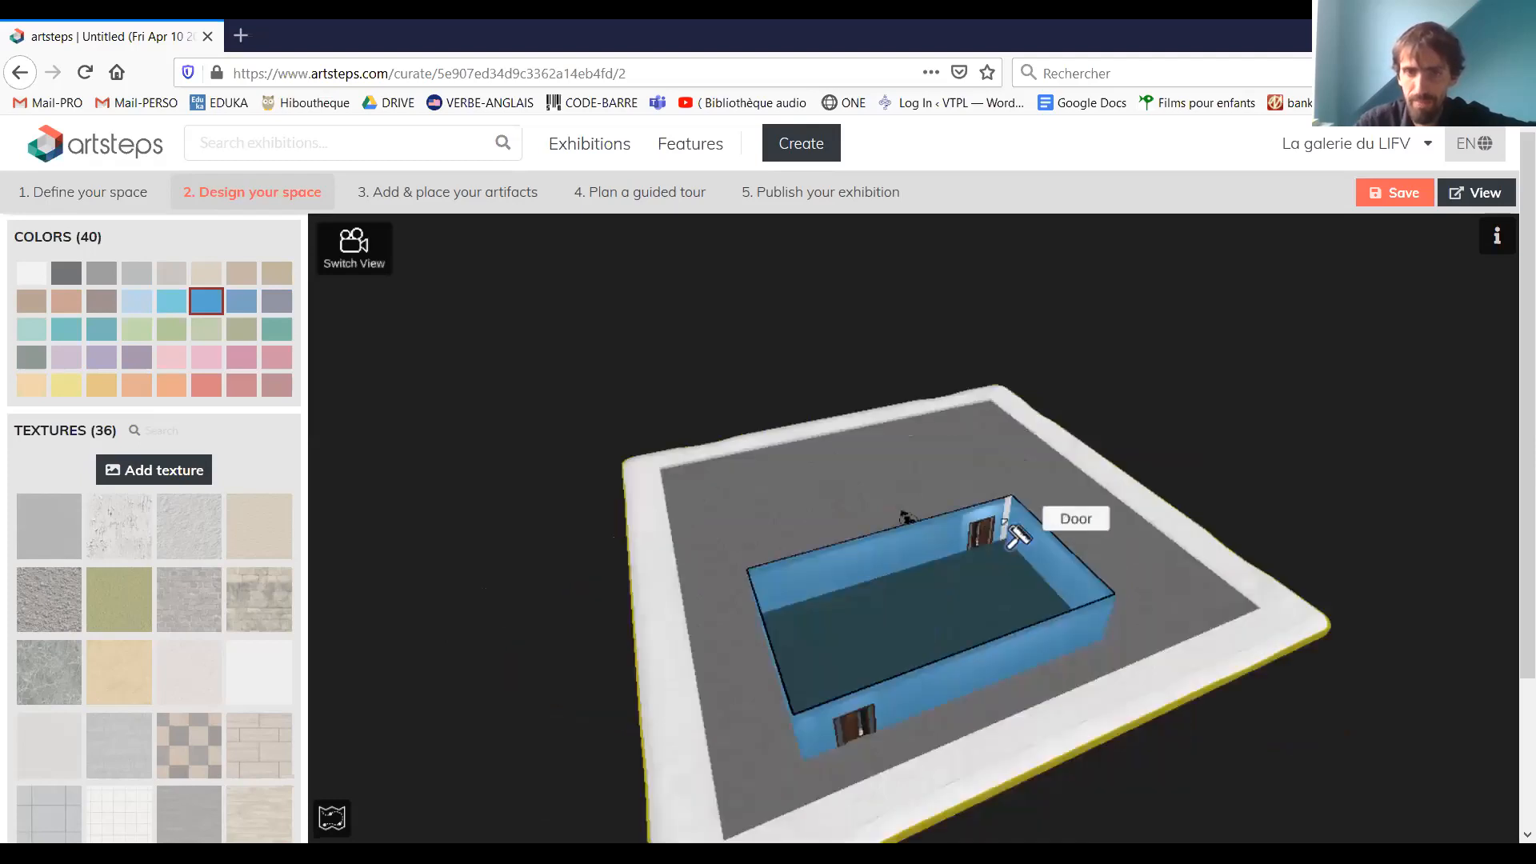
pyautogui.moveTo(1008, 544); pyautogui.dragTo(730, 576, button='right')
pyautogui.click(759, 570)
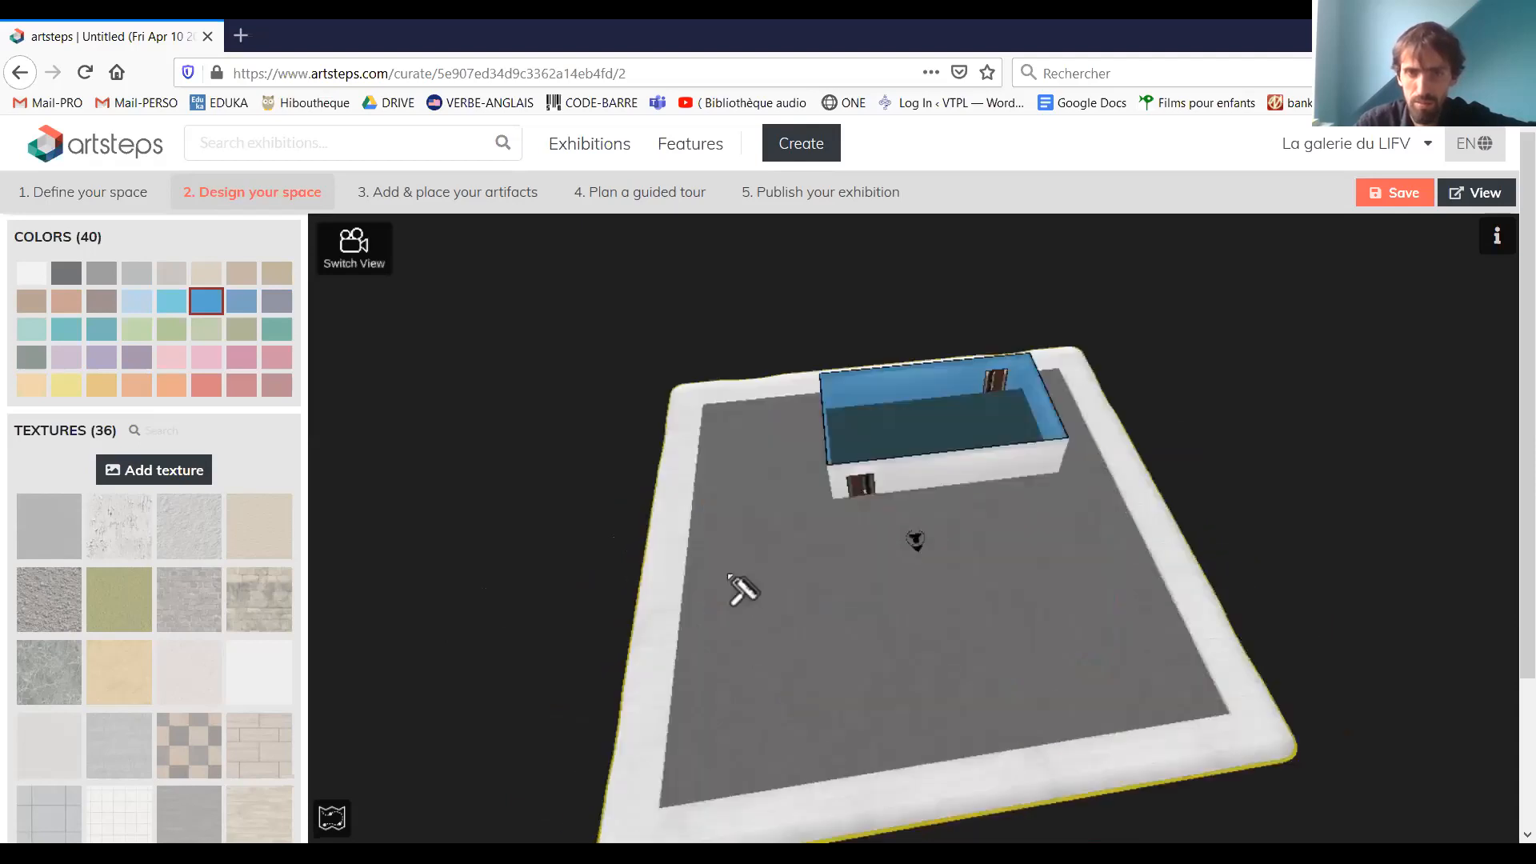
pyautogui.click(884, 482)
pyautogui.click(879, 486)
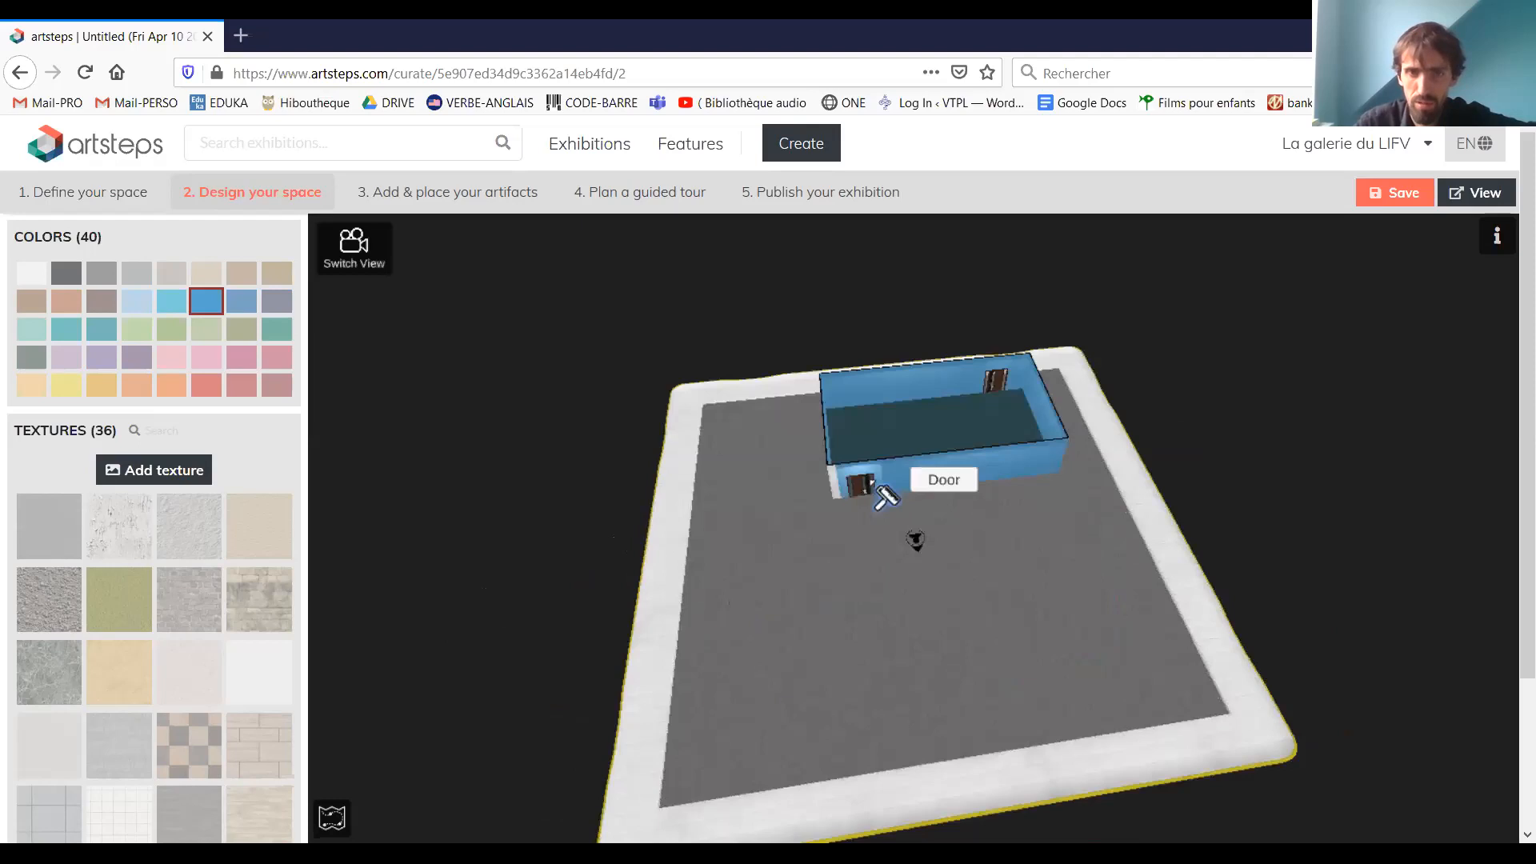
pyautogui.click(880, 490)
pyautogui.moveTo(1108, 516); pyautogui.dragTo(867, 556)
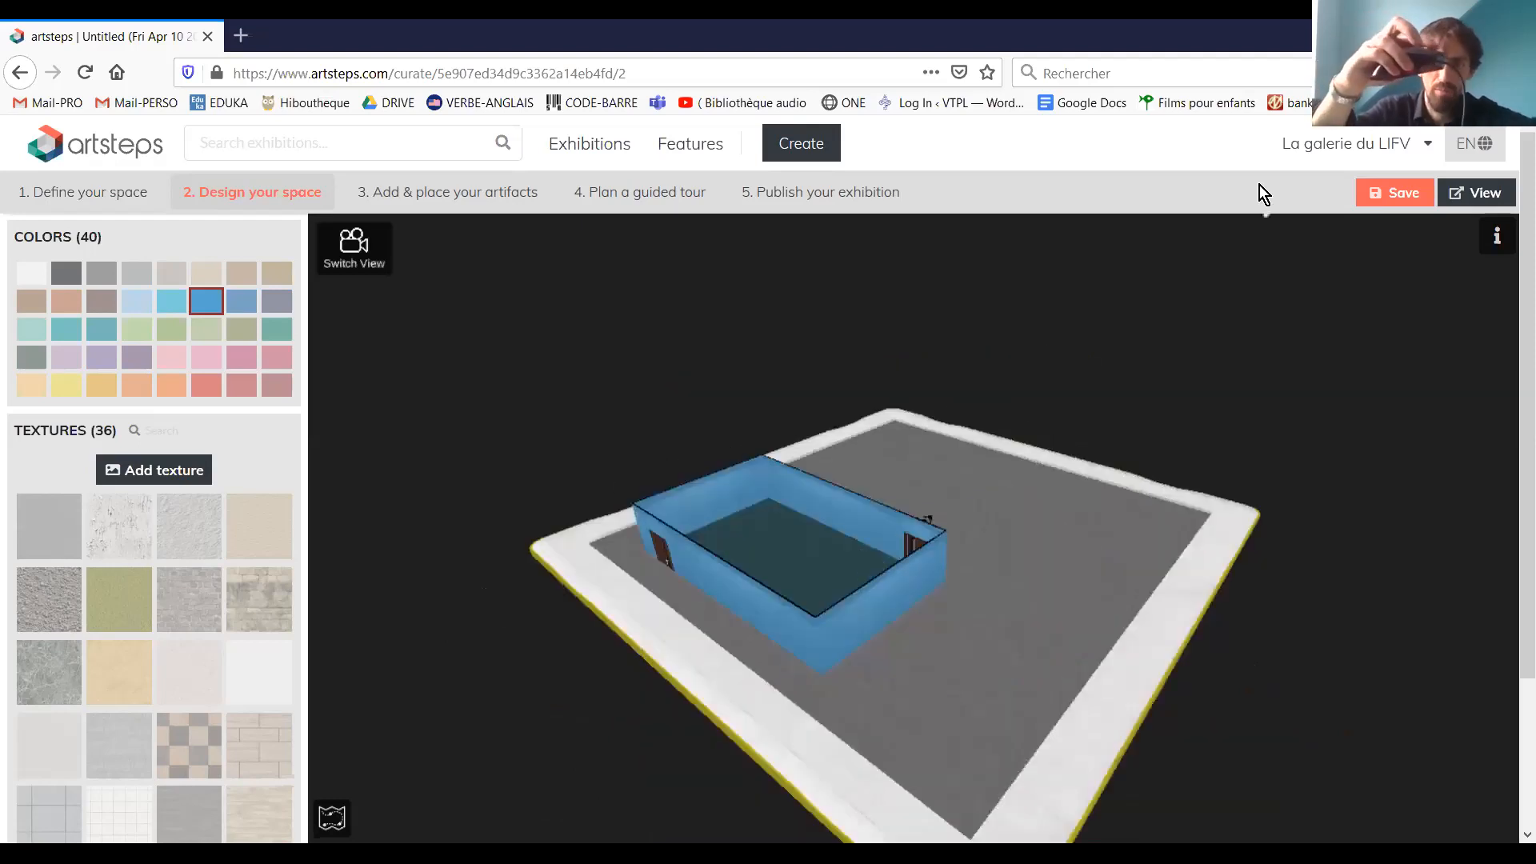
# Examine the painted room up close from above and approach its door in first-person view
pyautogui.scroll(-1, 1259, 184)
pyautogui.scroll(1, 1259, 185)
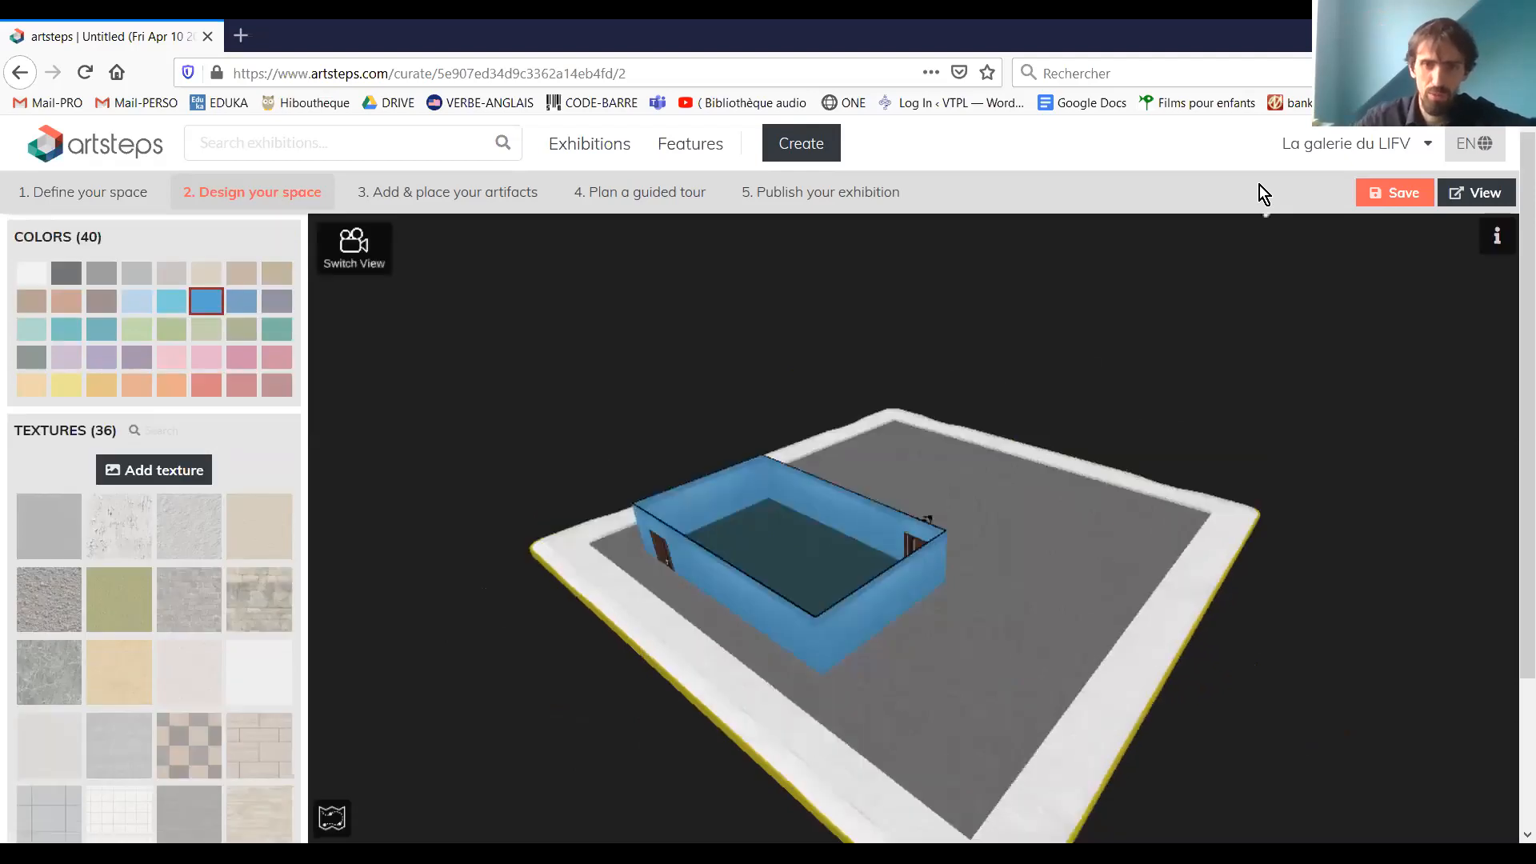
pyautogui.scroll(3, 837, 583)
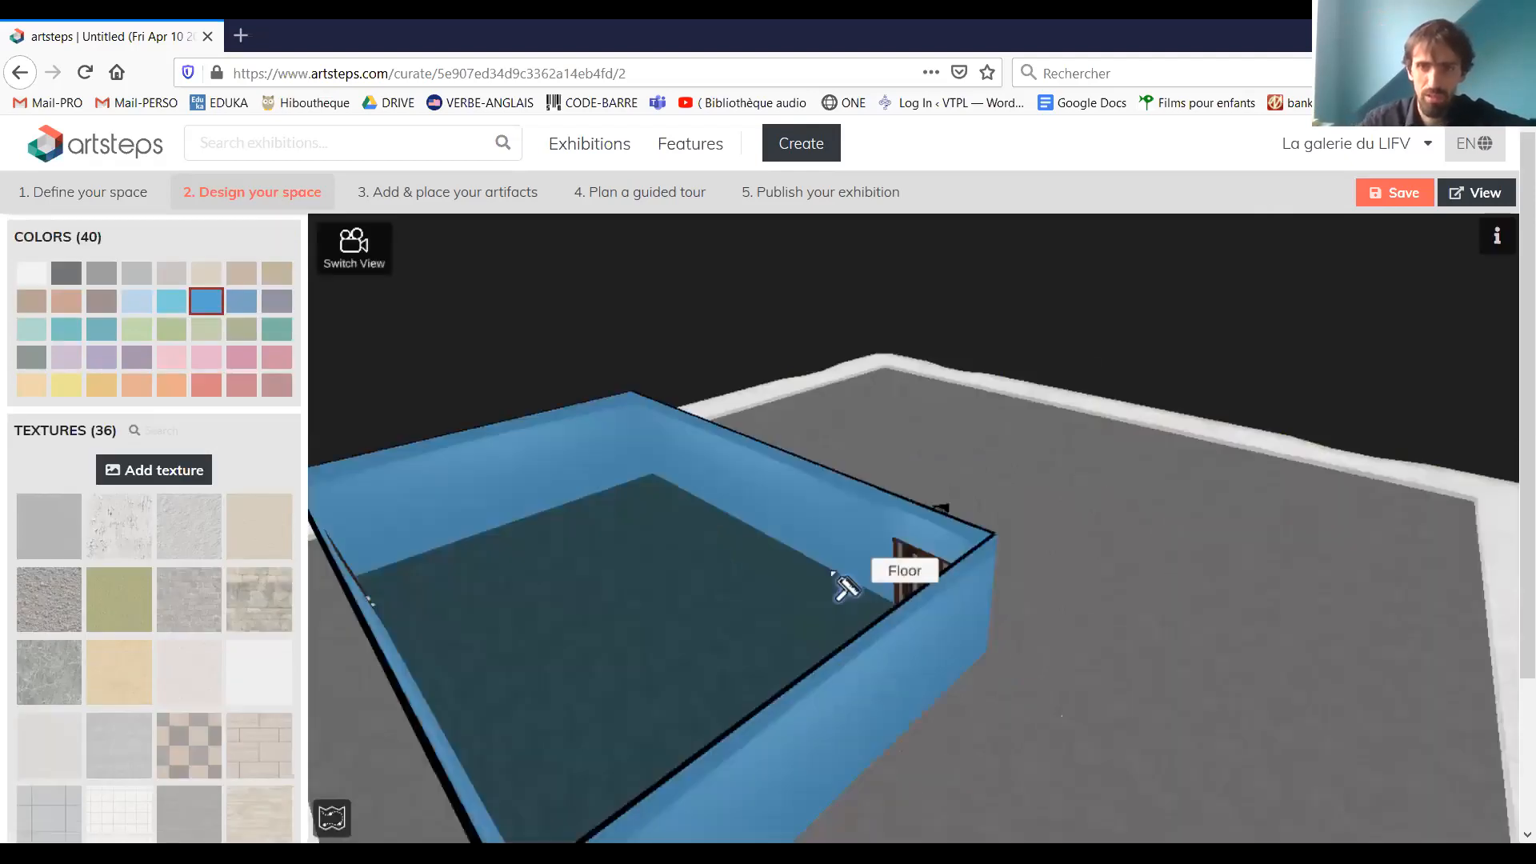
pyautogui.scroll(-1, 810, 588)
pyautogui.scroll(-2, 809, 588)
pyautogui.scroll(-2, 810, 588)
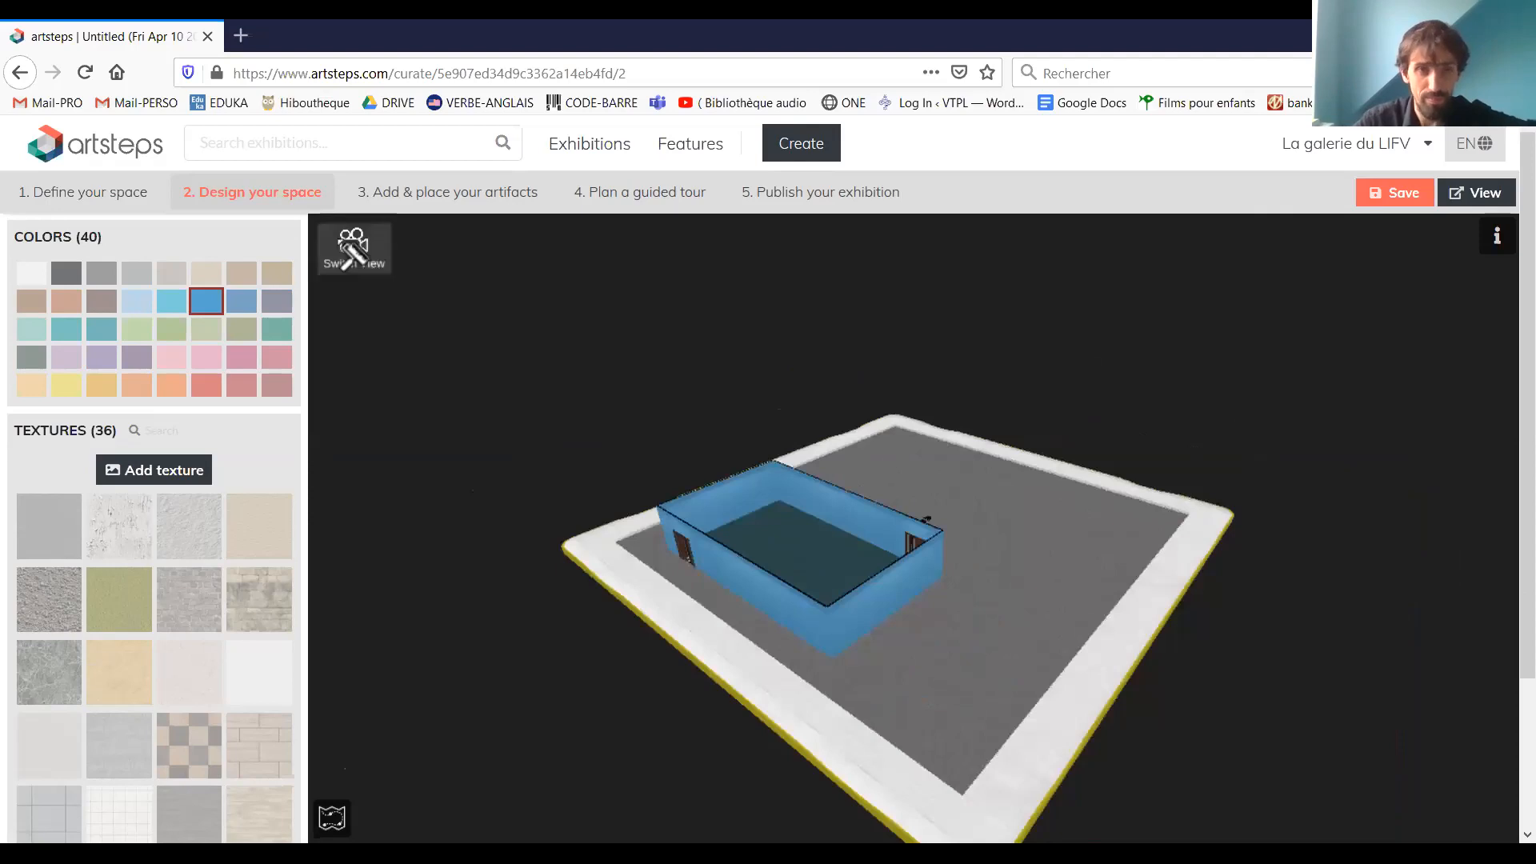
pyautogui.click(389, 264)
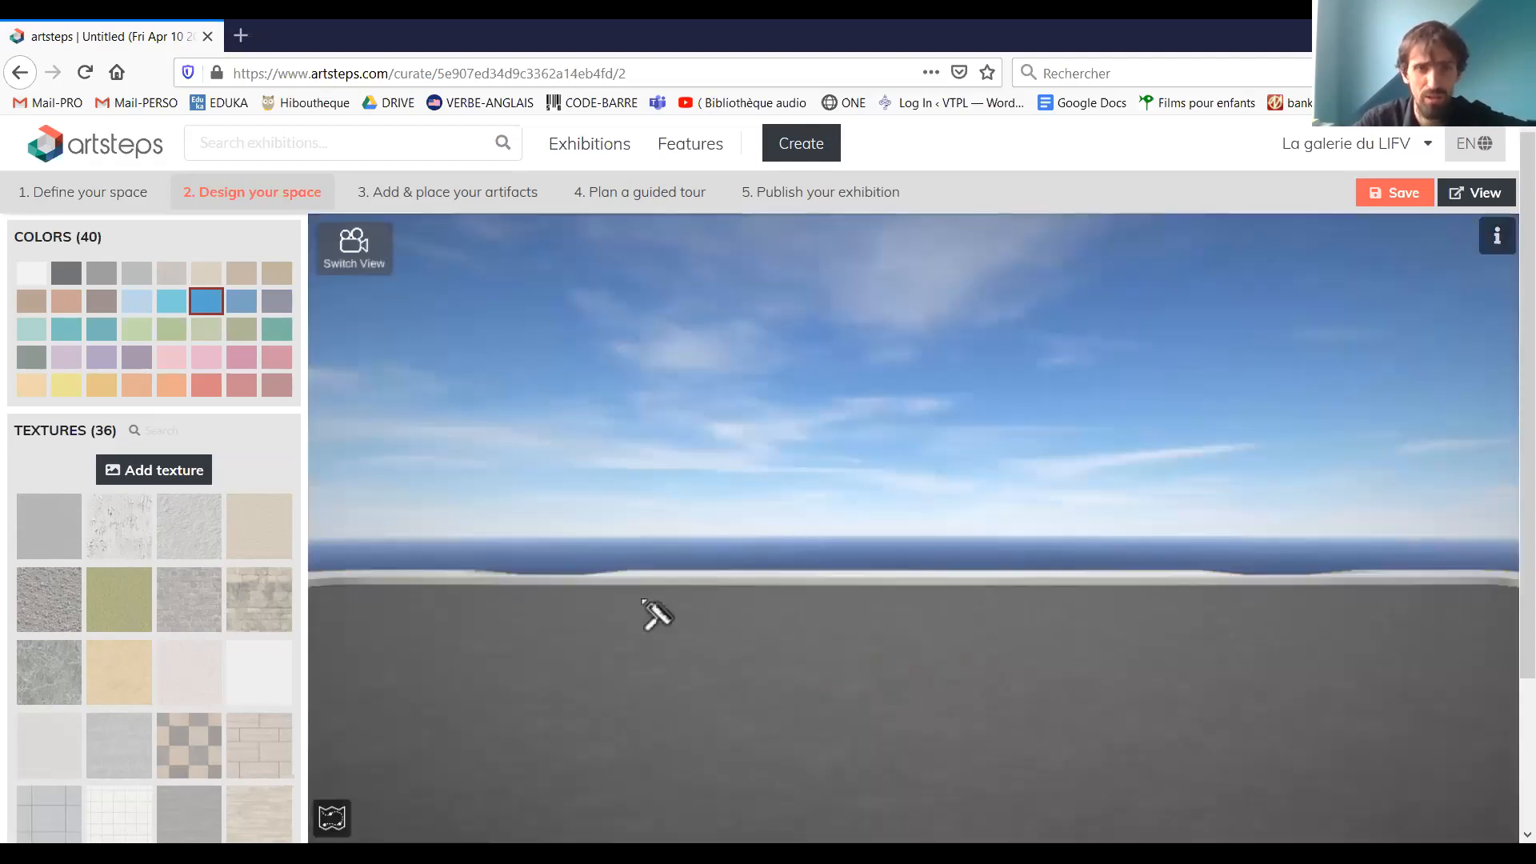
pyautogui.moveTo(655, 614); pyautogui.dragTo(553, 611)
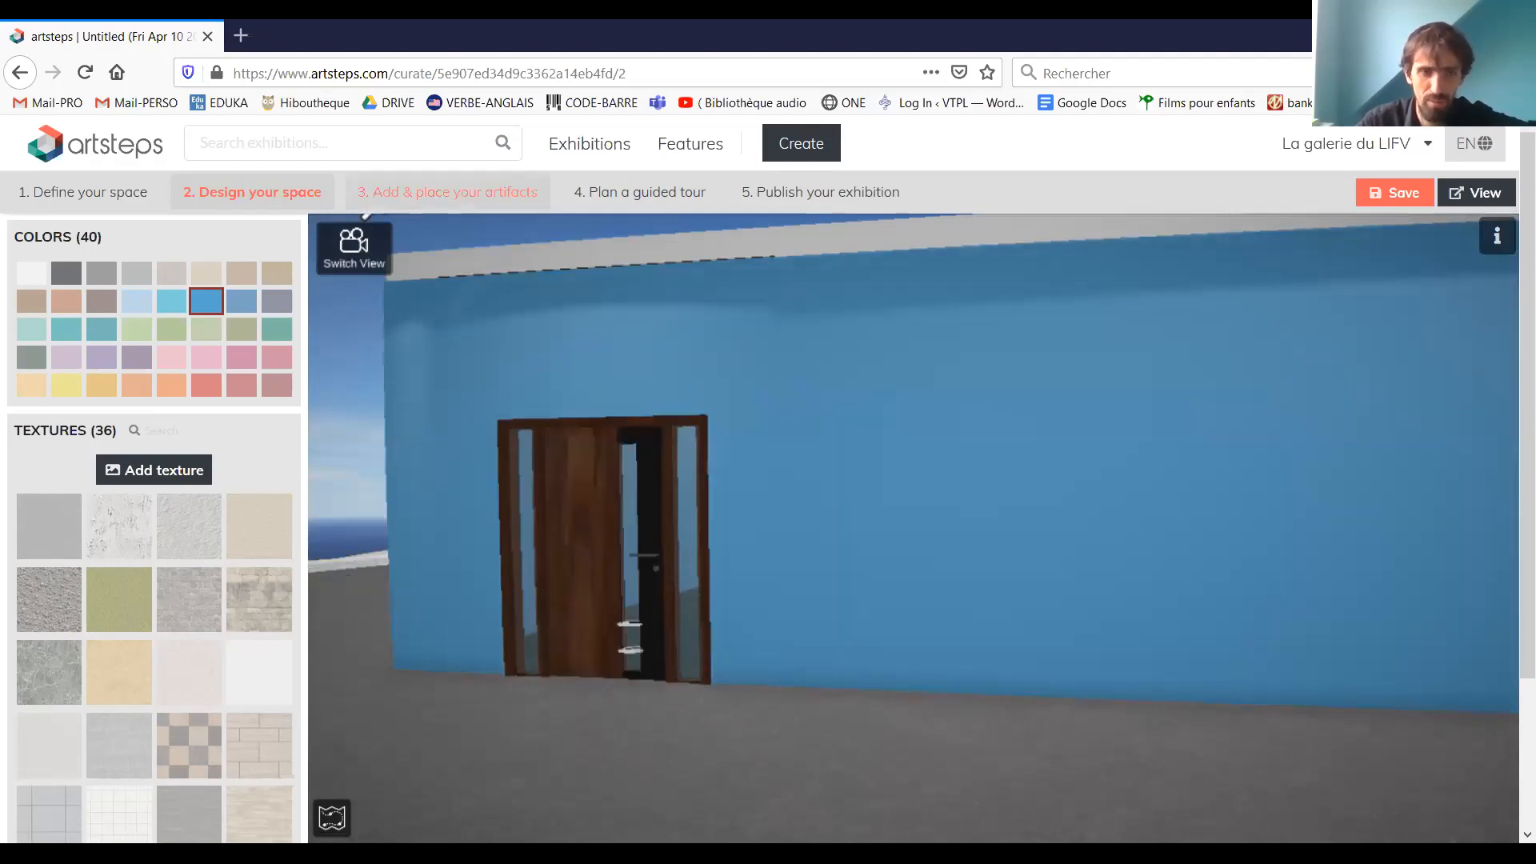
# Show the minimap, try to walk through the room's doorway in first-person view, and return to the overhead view
pyautogui.click(340, 824)
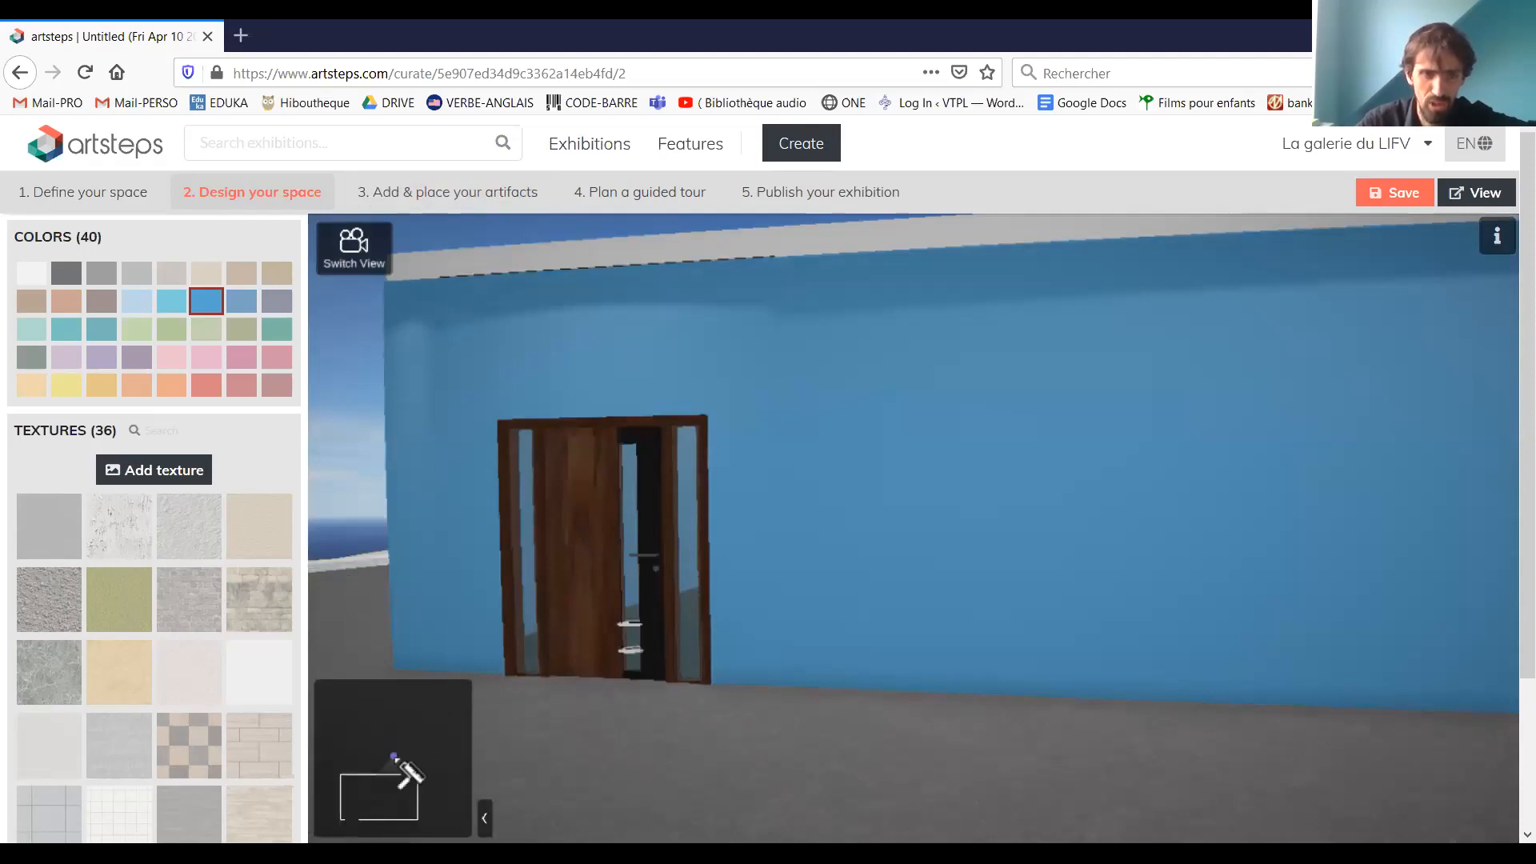
pyautogui.moveTo(396, 758); pyautogui.dragTo(384, 802)
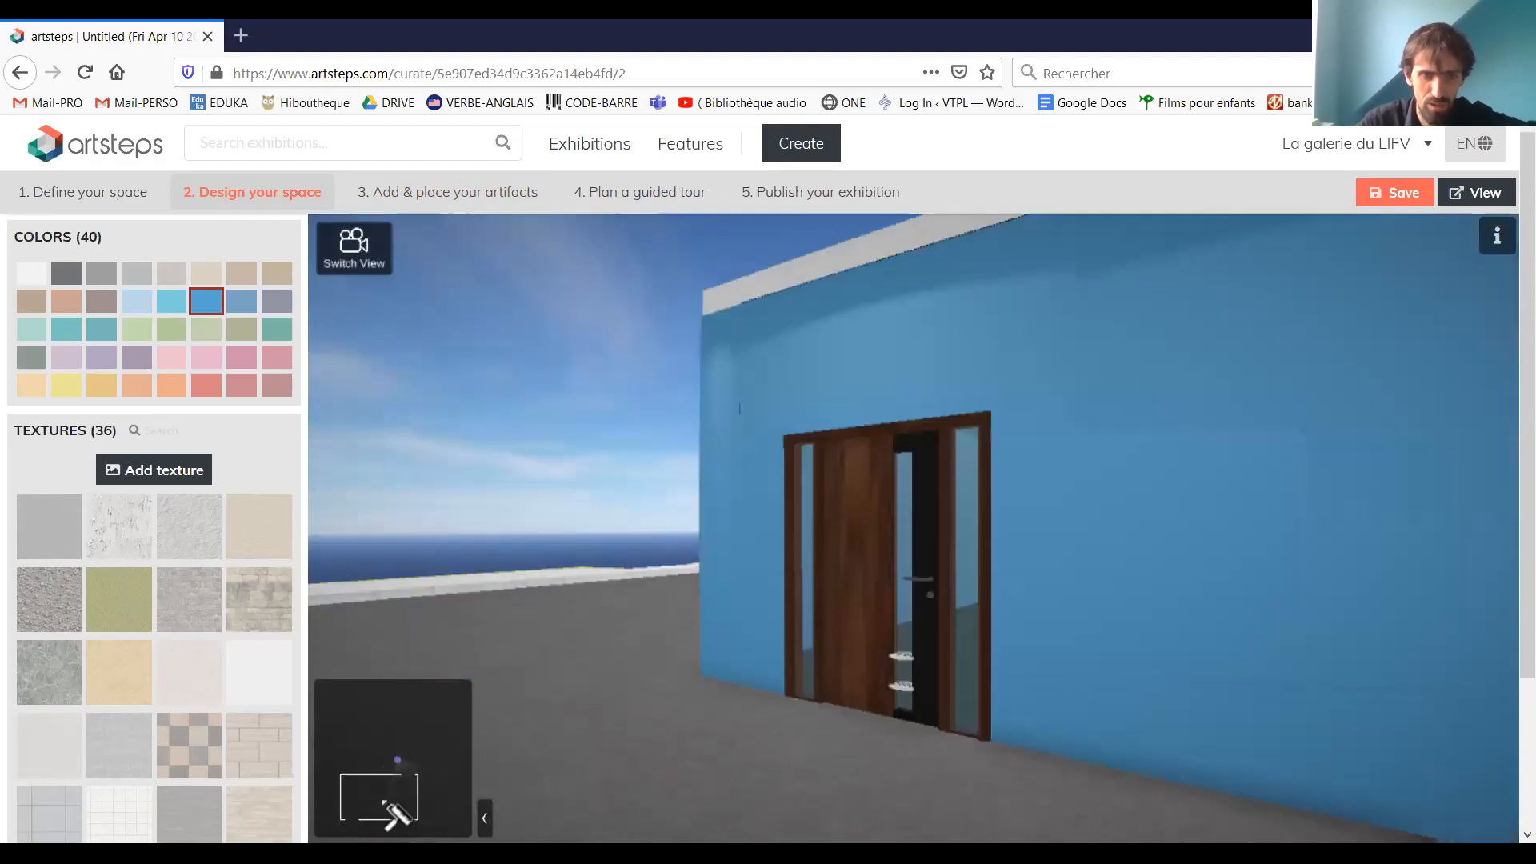
pyautogui.press('Up')
pyautogui.press('Right')
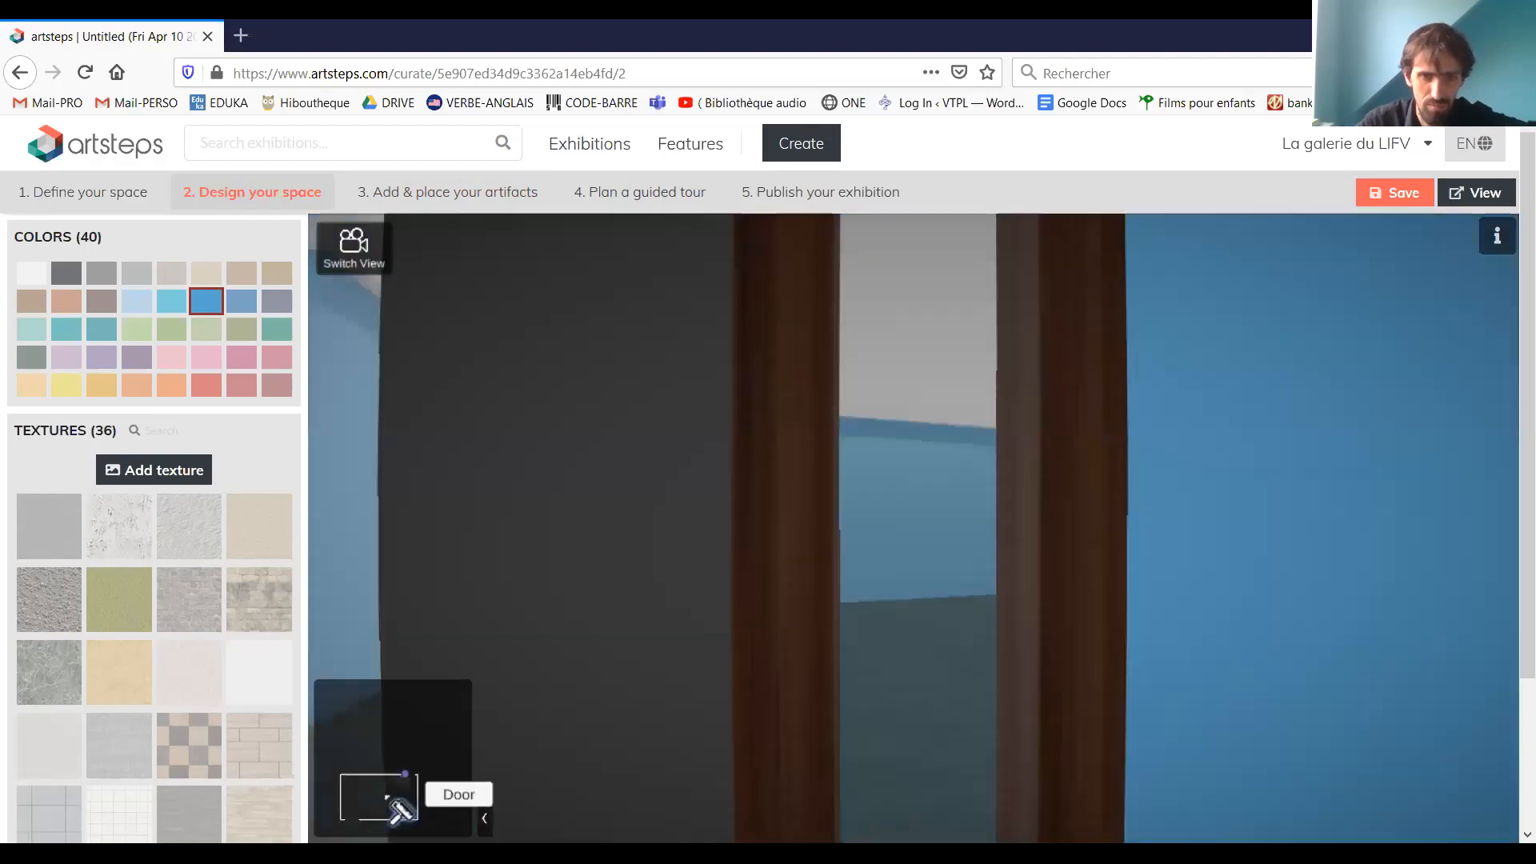
pyautogui.press('Left')
pyautogui.press('Right')
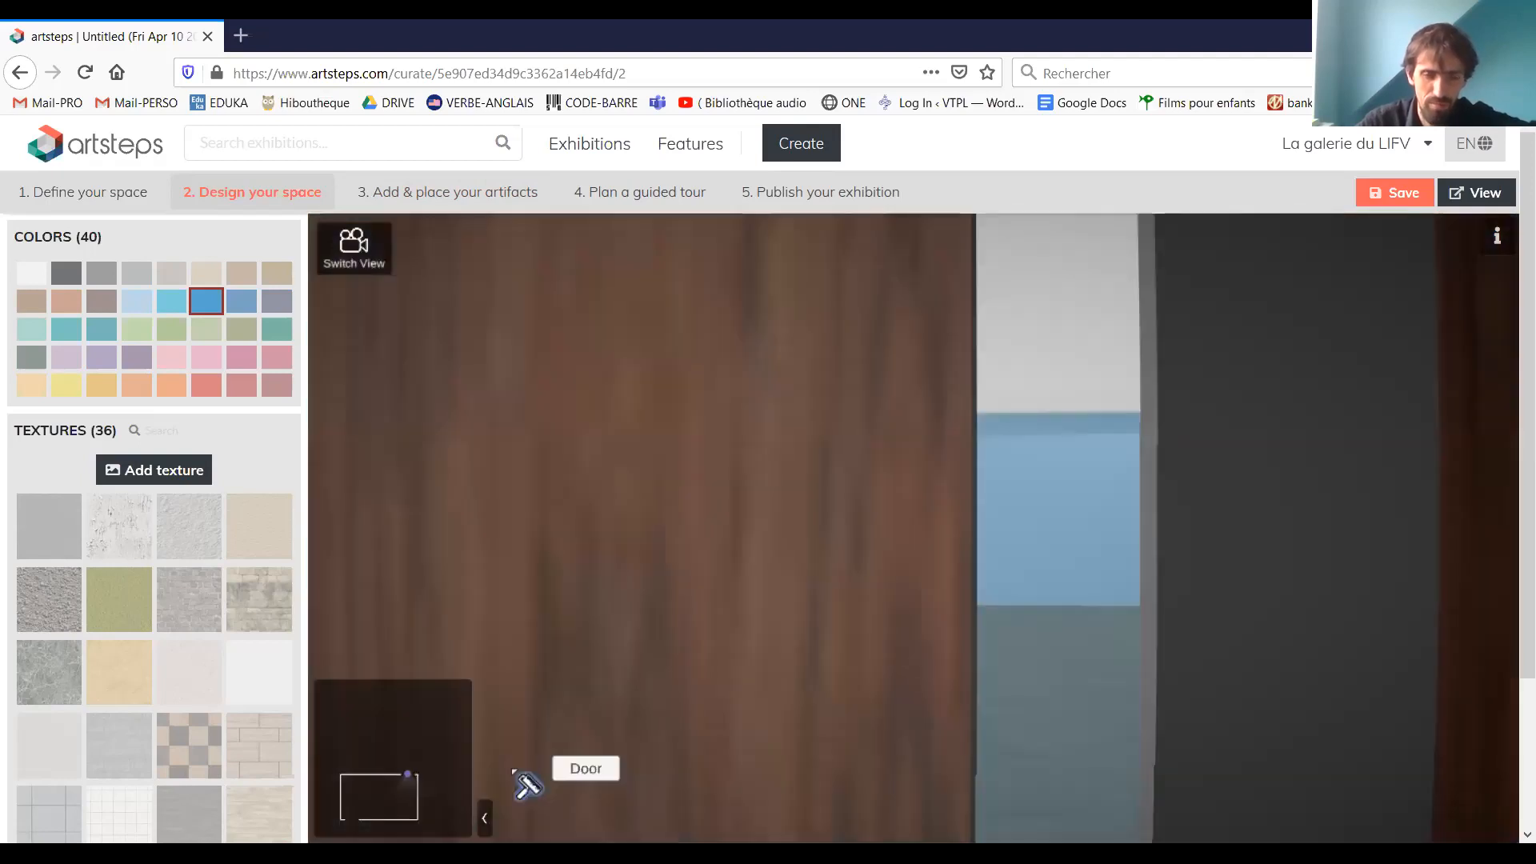
pyautogui.press('Left')
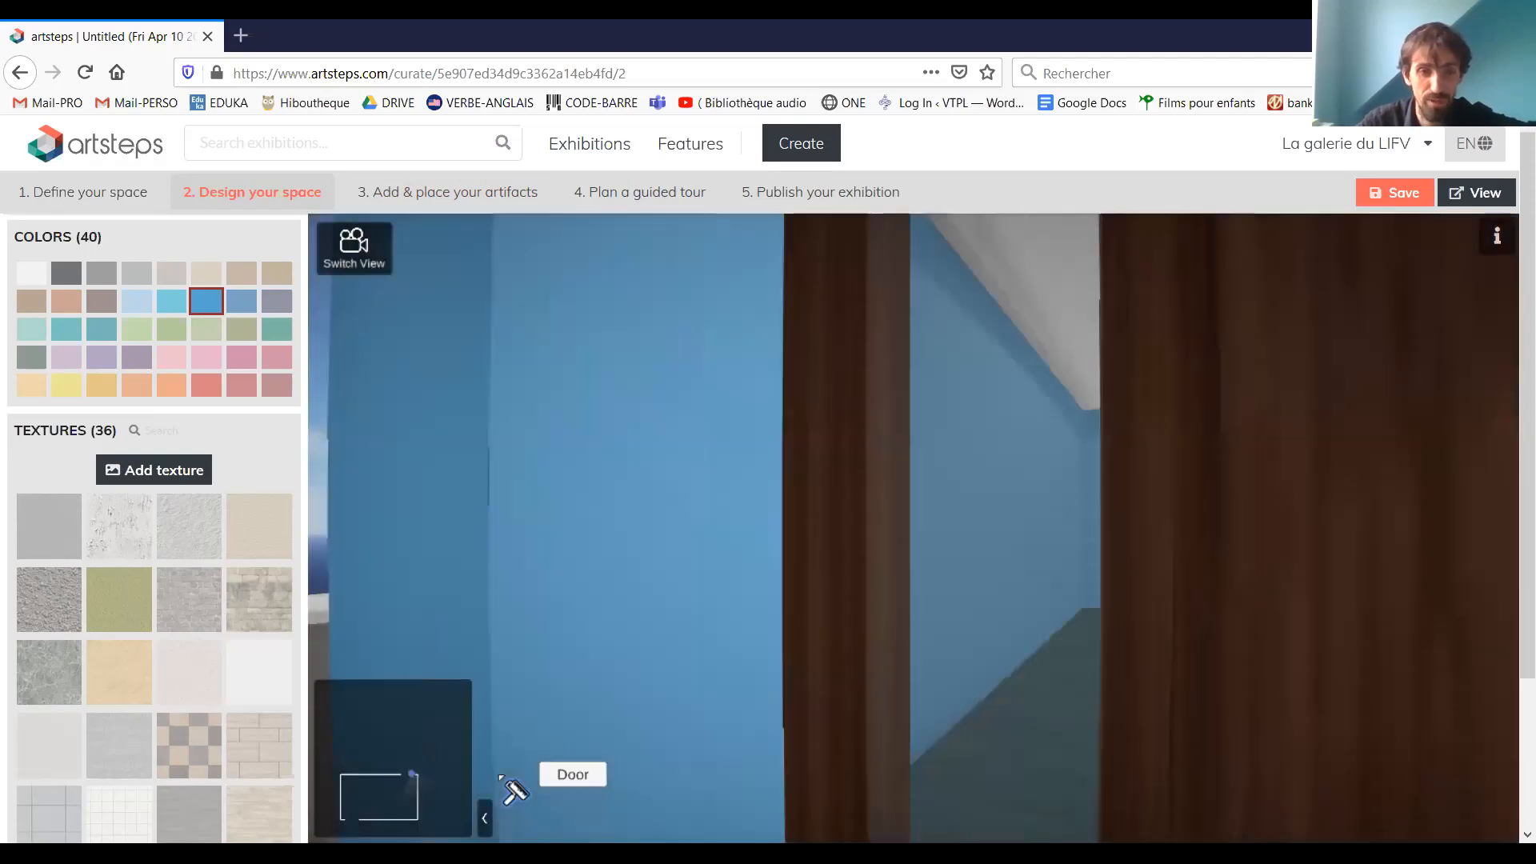
pyautogui.press('Right')
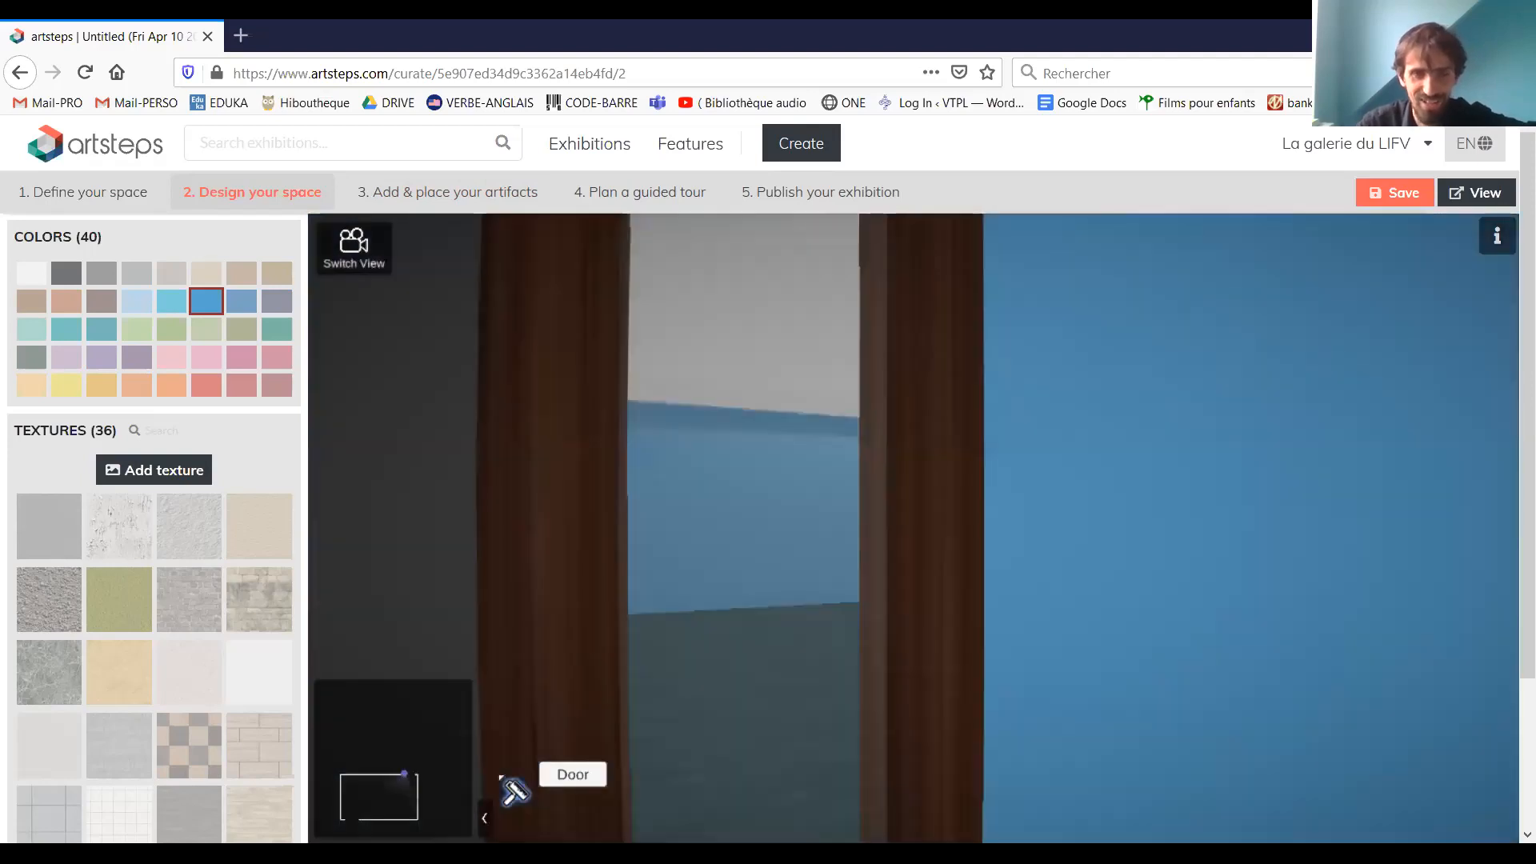
pyautogui.press('Left')
pyautogui.press('Left')
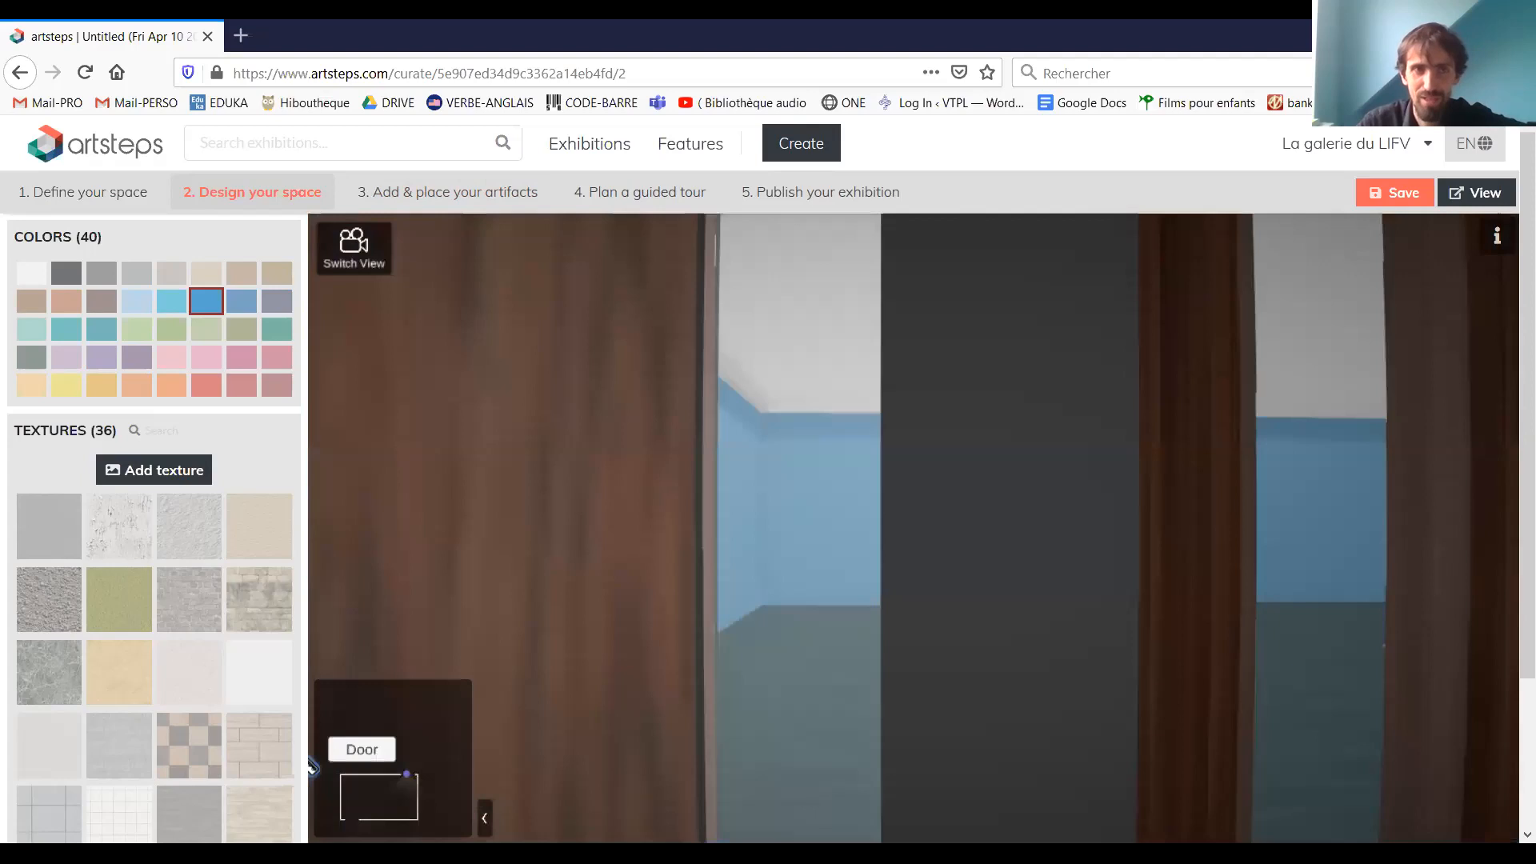
pyautogui.click(350, 264)
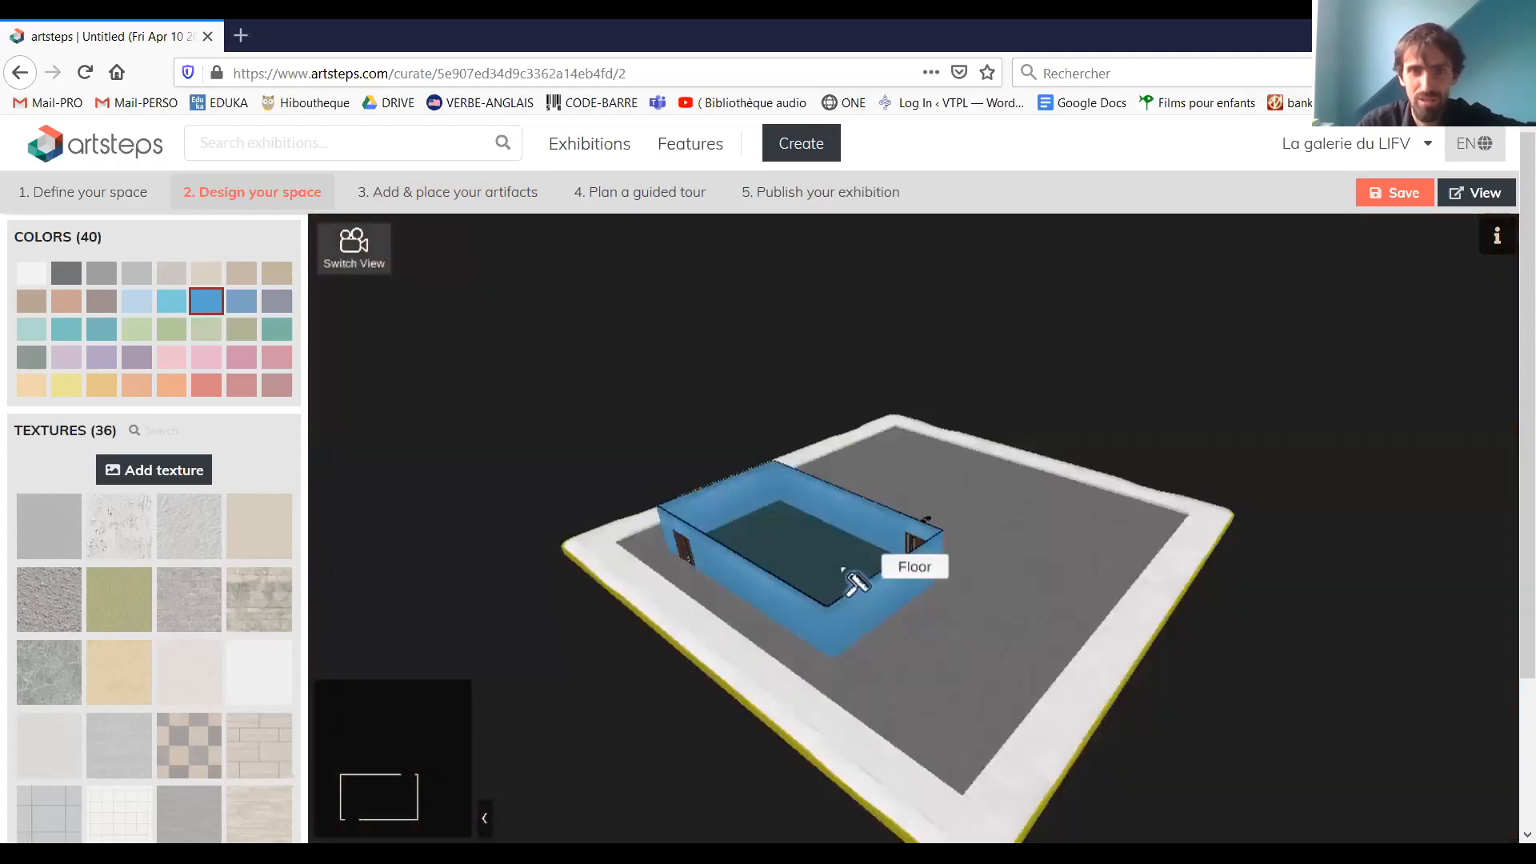
# View the blue room from directly above and look around inside it in first-person view
pyautogui.moveTo(843, 569); pyautogui.dragTo(740, 563)
pyautogui.scroll(3, 952, 512)
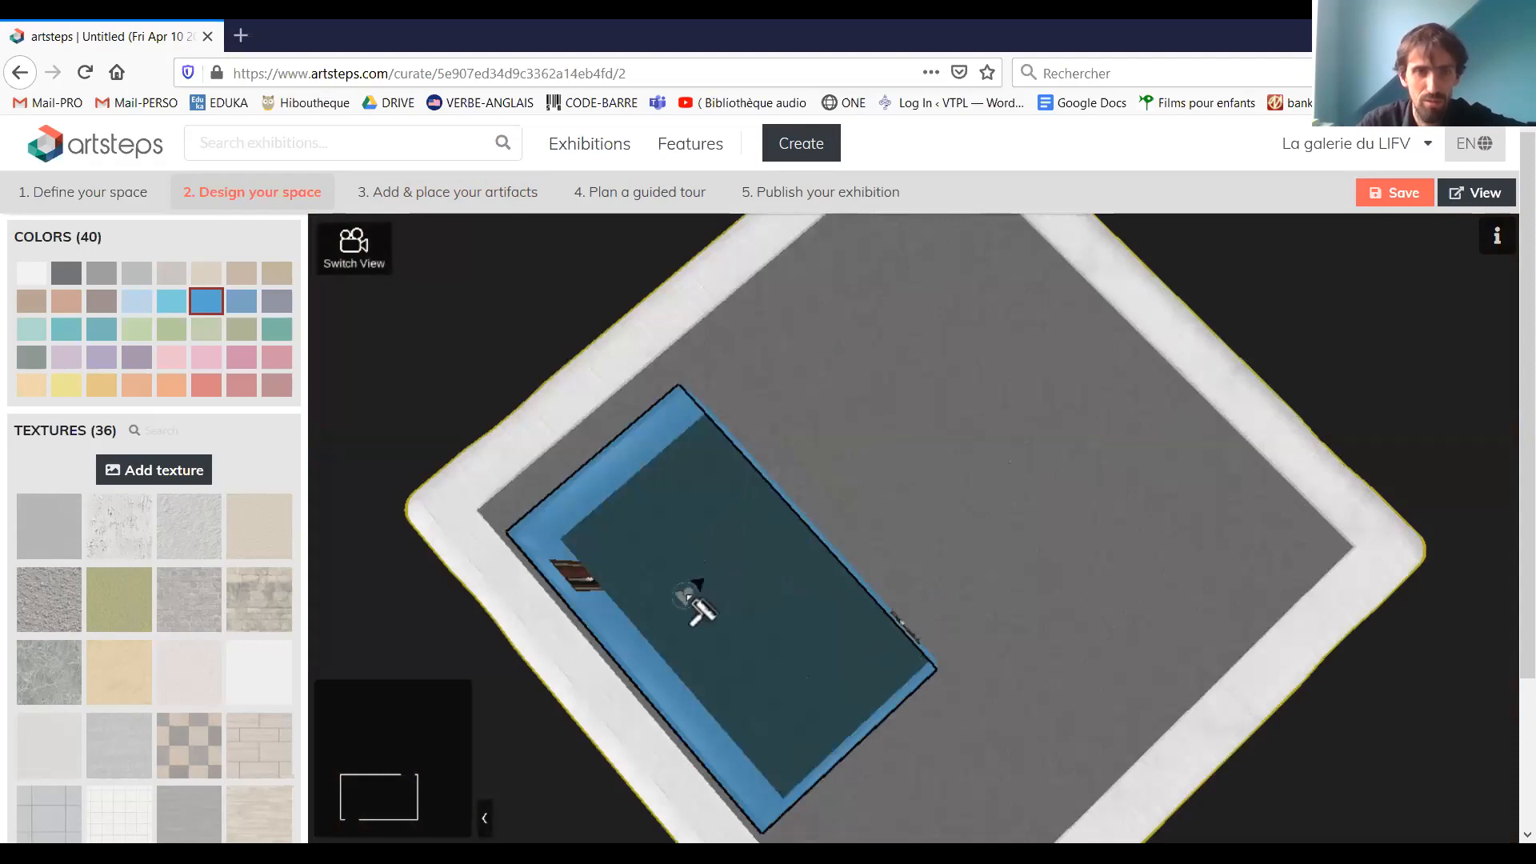
pyautogui.click(353, 255)
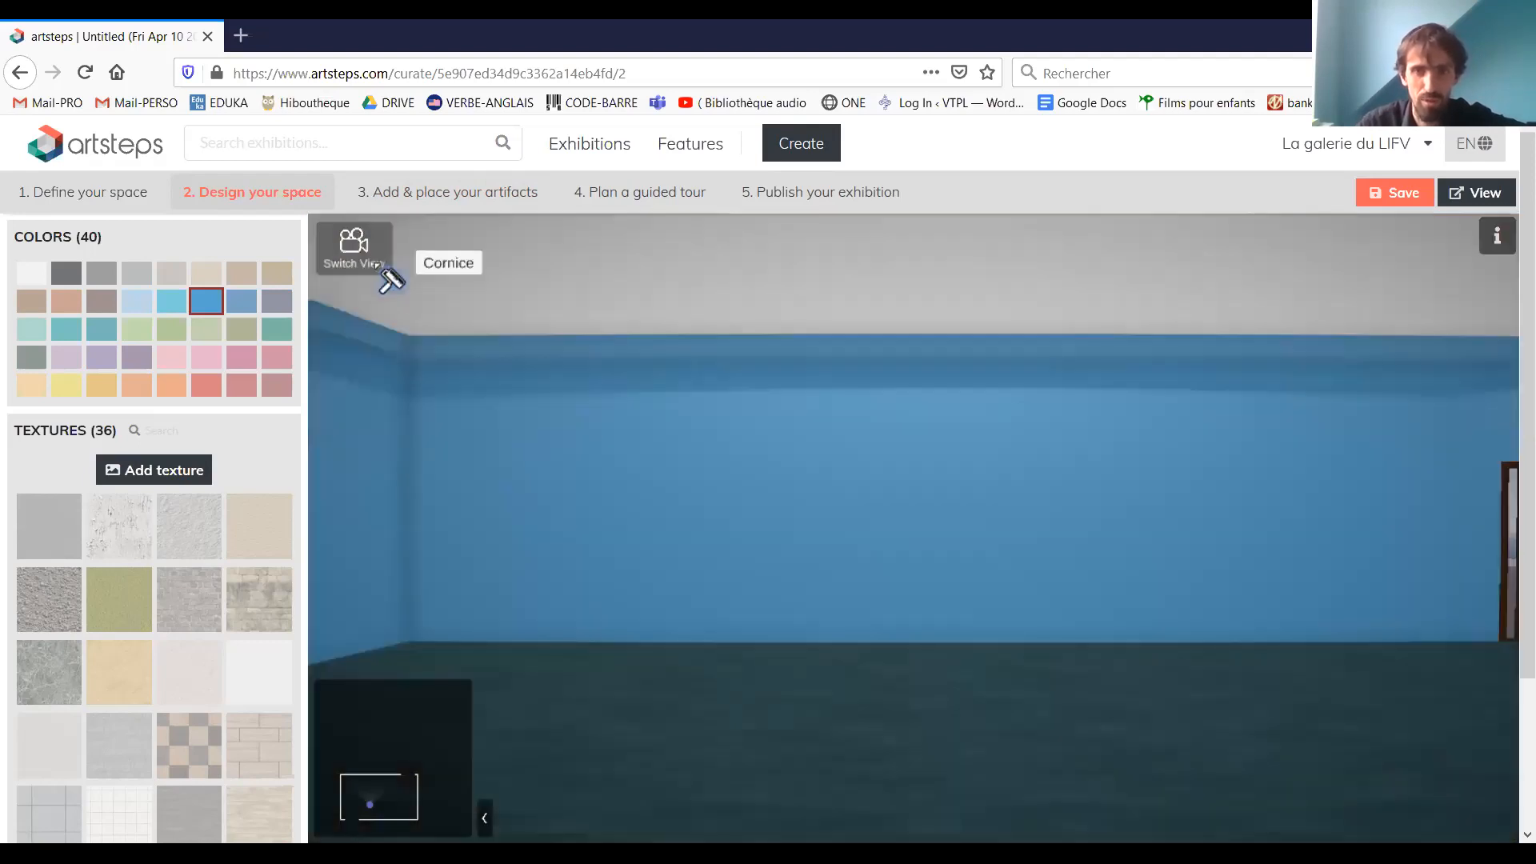
pyautogui.moveTo(376, 265); pyautogui.dragTo(784, 563)
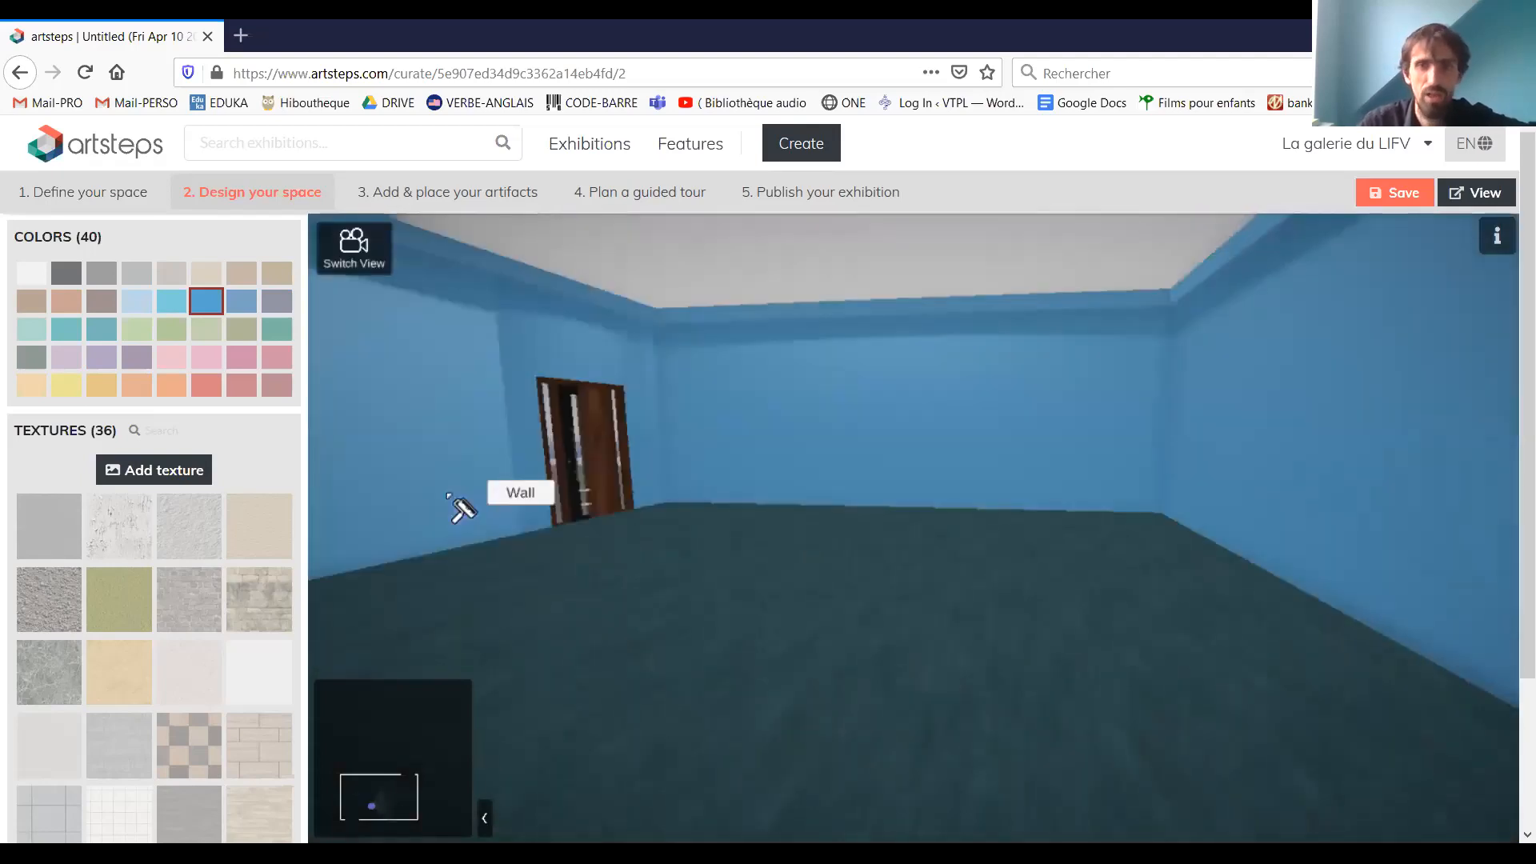
# Try the white peeling-plaster texture on the room's inner walls
pyautogui.click(121, 526)
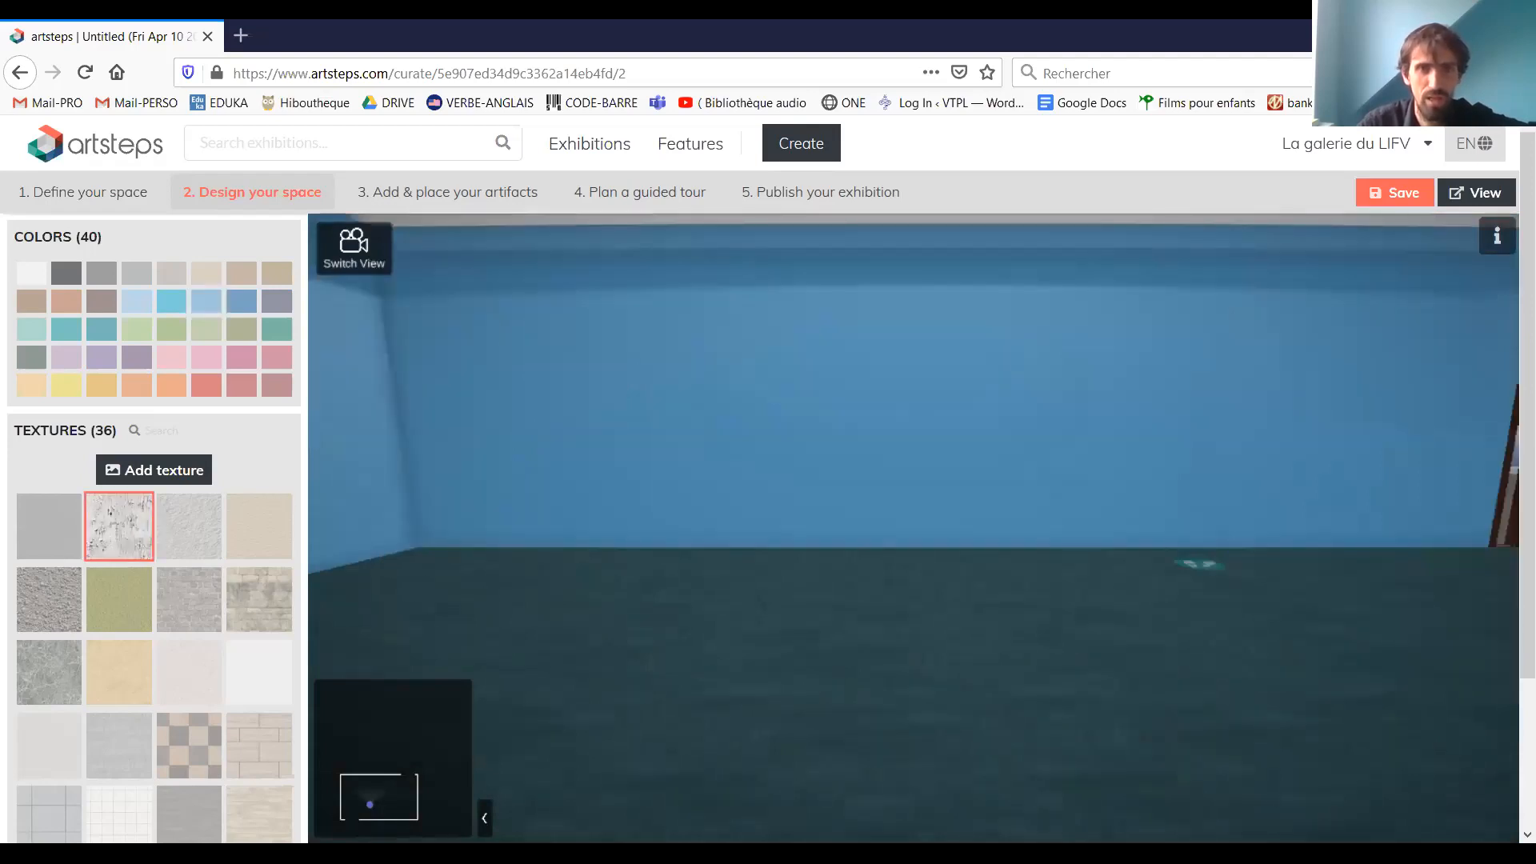
pyautogui.click(715, 397)
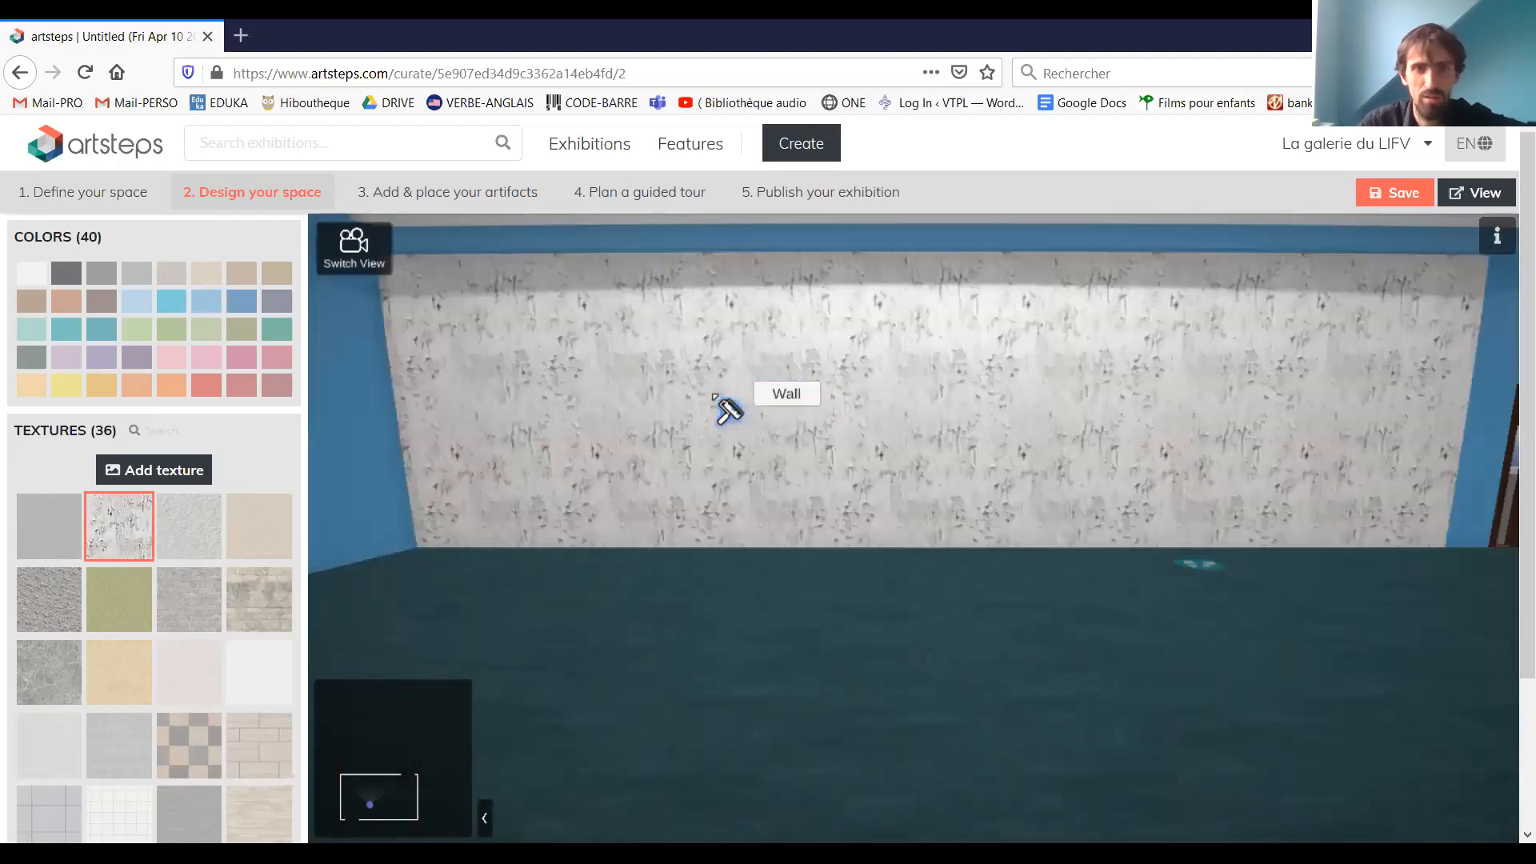
pyautogui.click(320, 437)
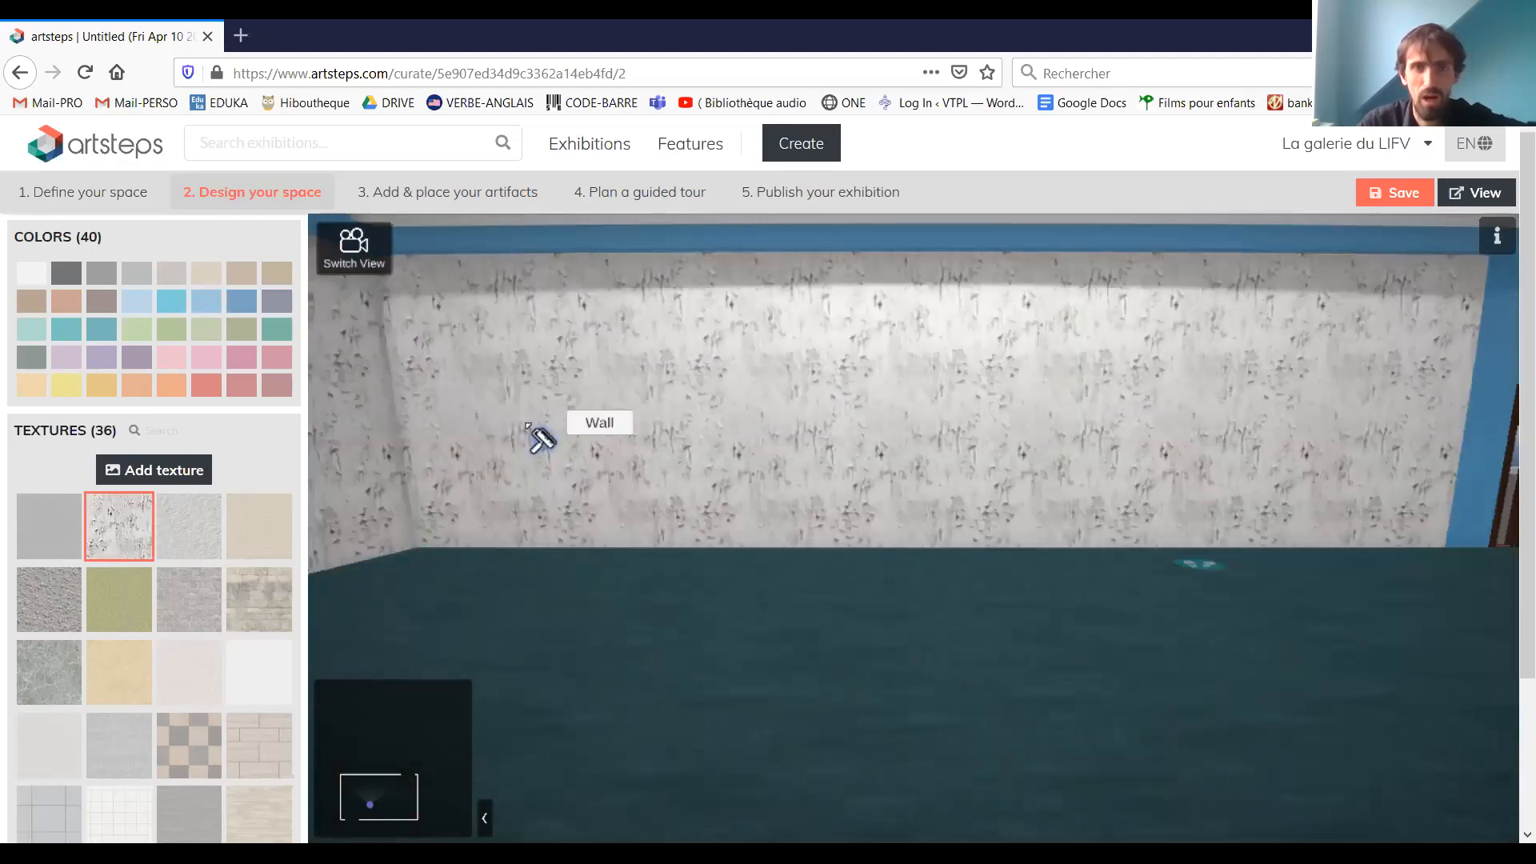
pyautogui.moveTo(525, 428); pyautogui.dragTo(743, 506)
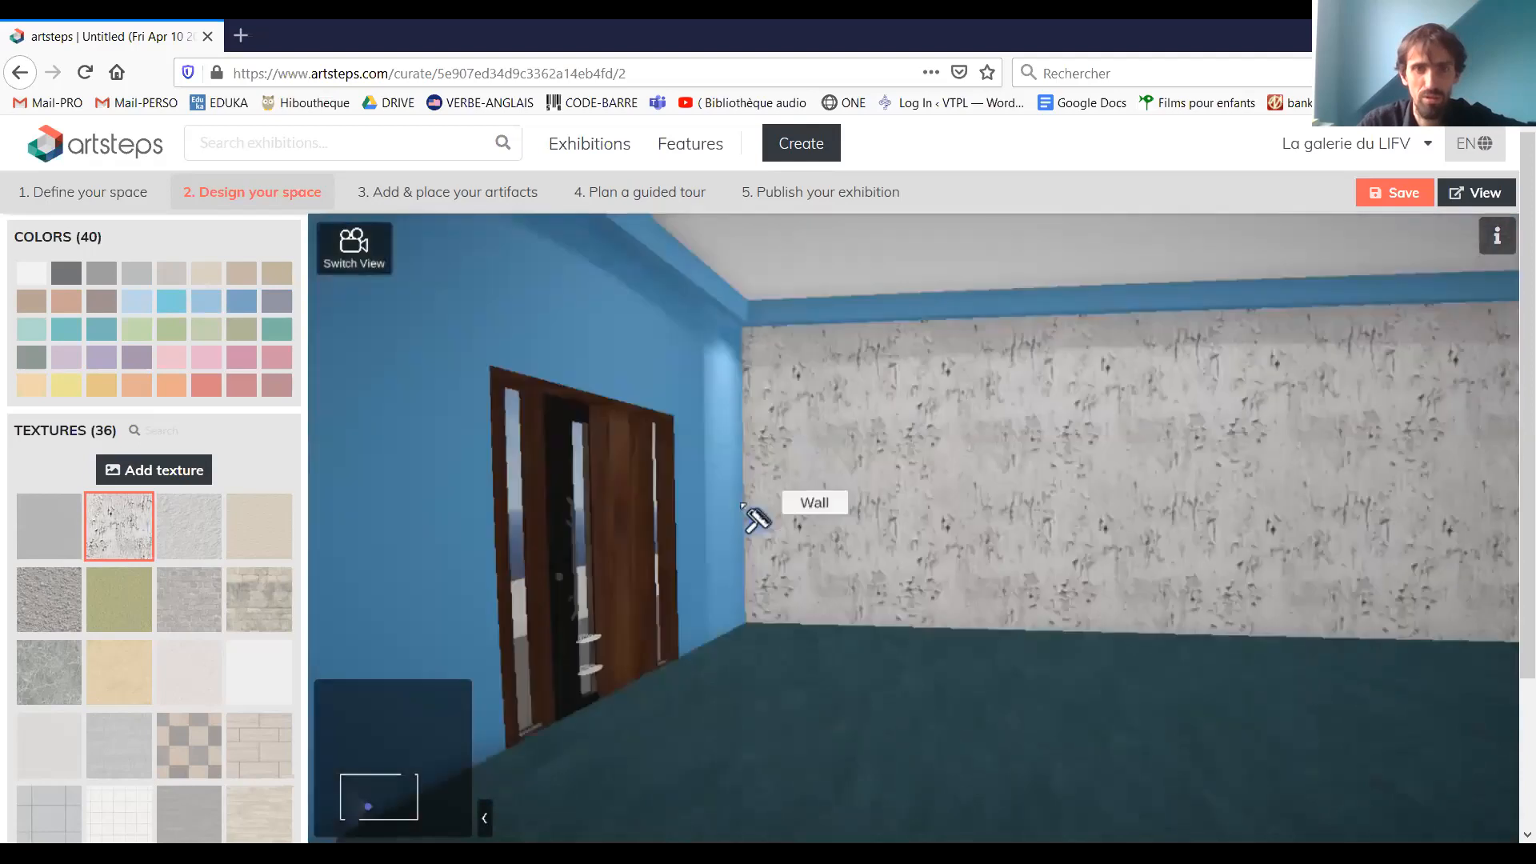
# Cover the end wall, the narrow corner strip, the door section and the adjoining wall with the grey-brown stone texture
pyautogui.click(189, 599)
pyautogui.click(981, 445)
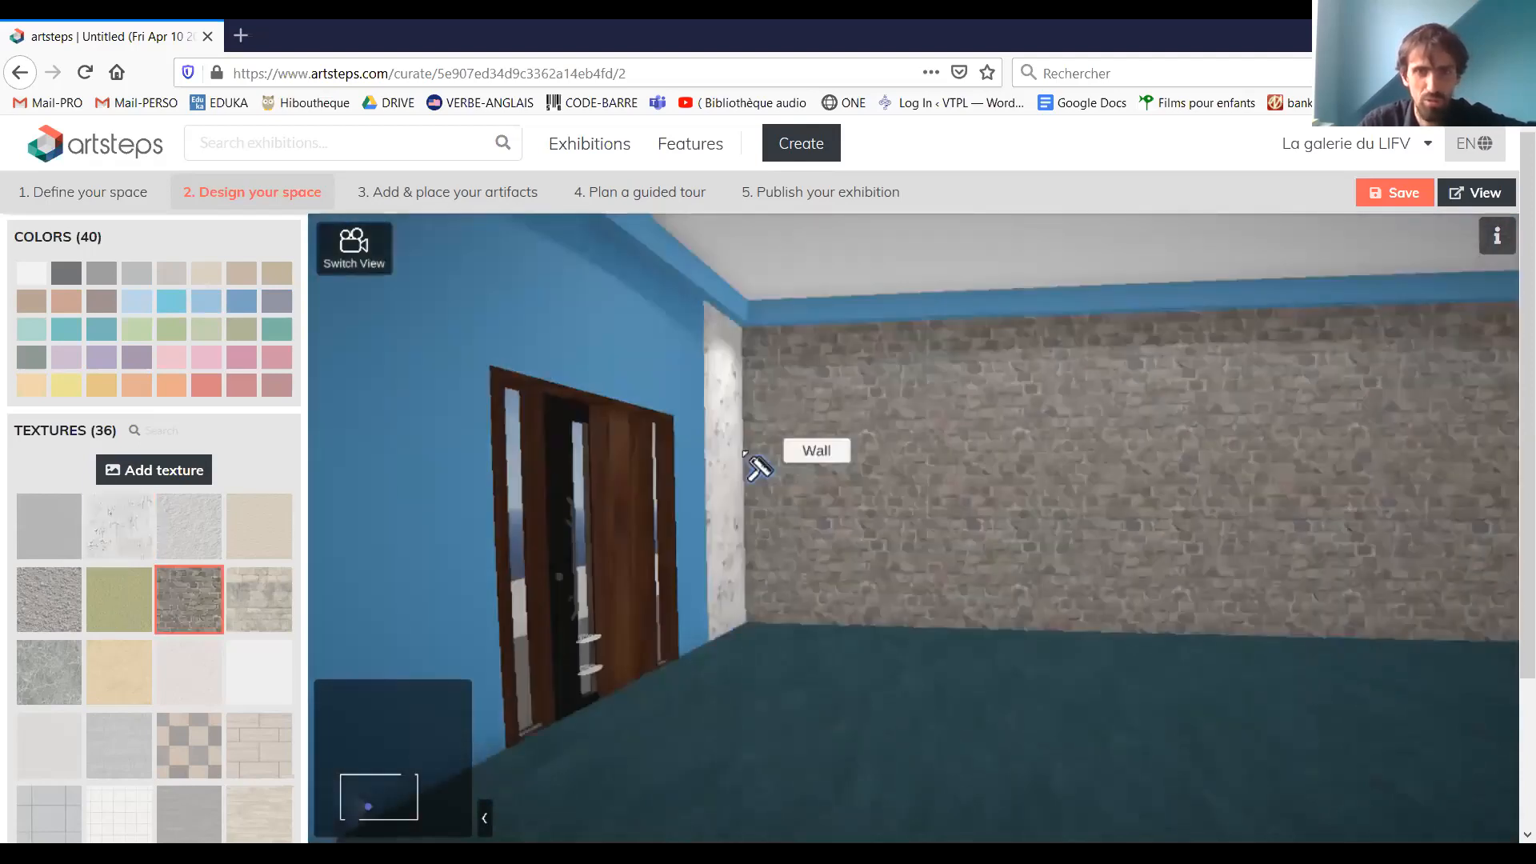
pyautogui.click(717, 463)
pyautogui.click(448, 418)
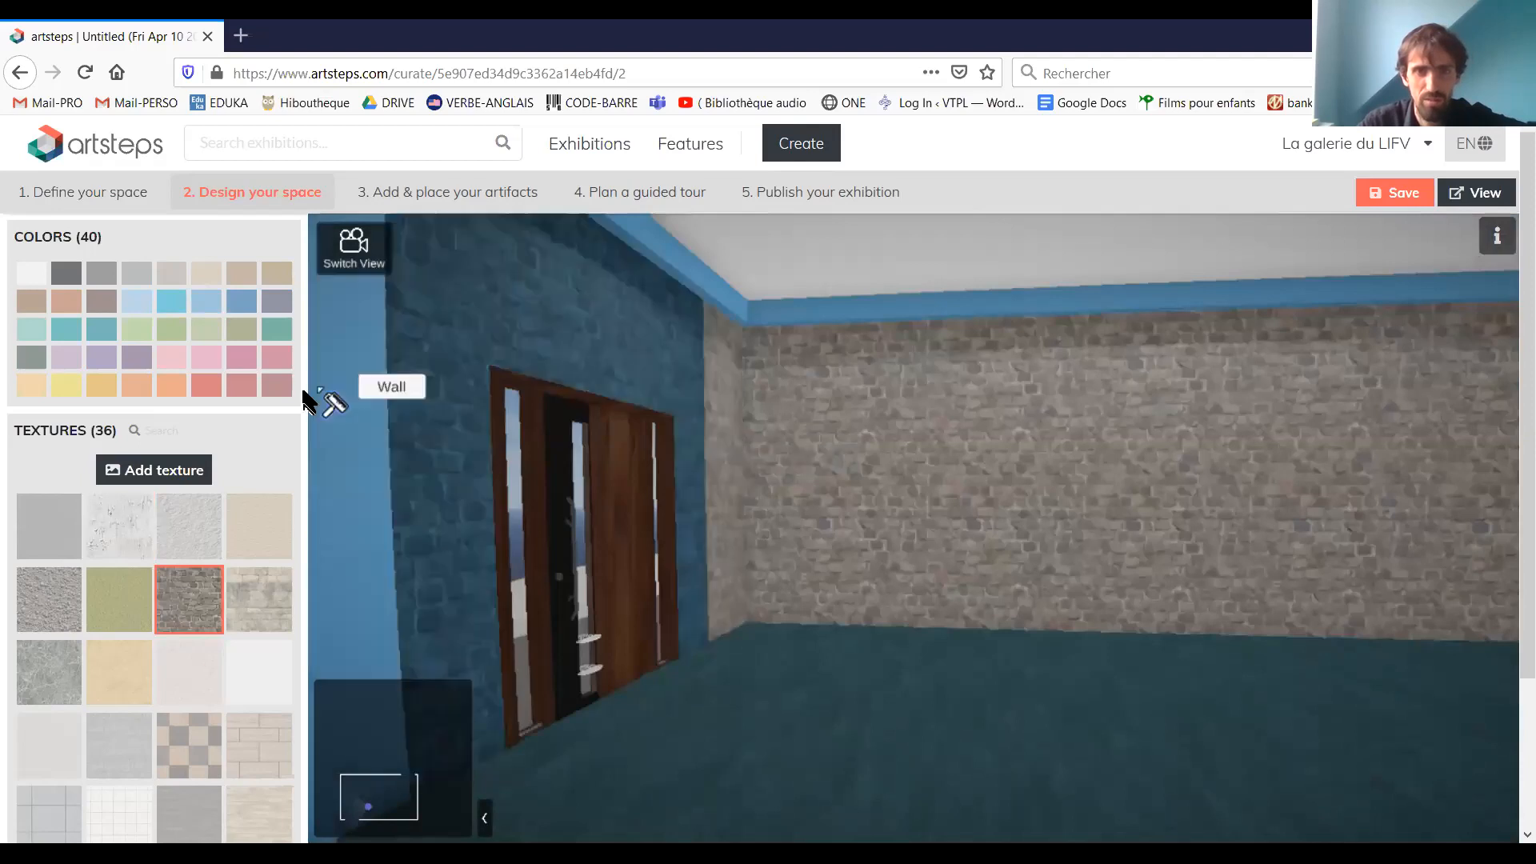
pyautogui.moveTo(788, 480); pyautogui.dragTo(1165, 465)
pyautogui.click(592, 477)
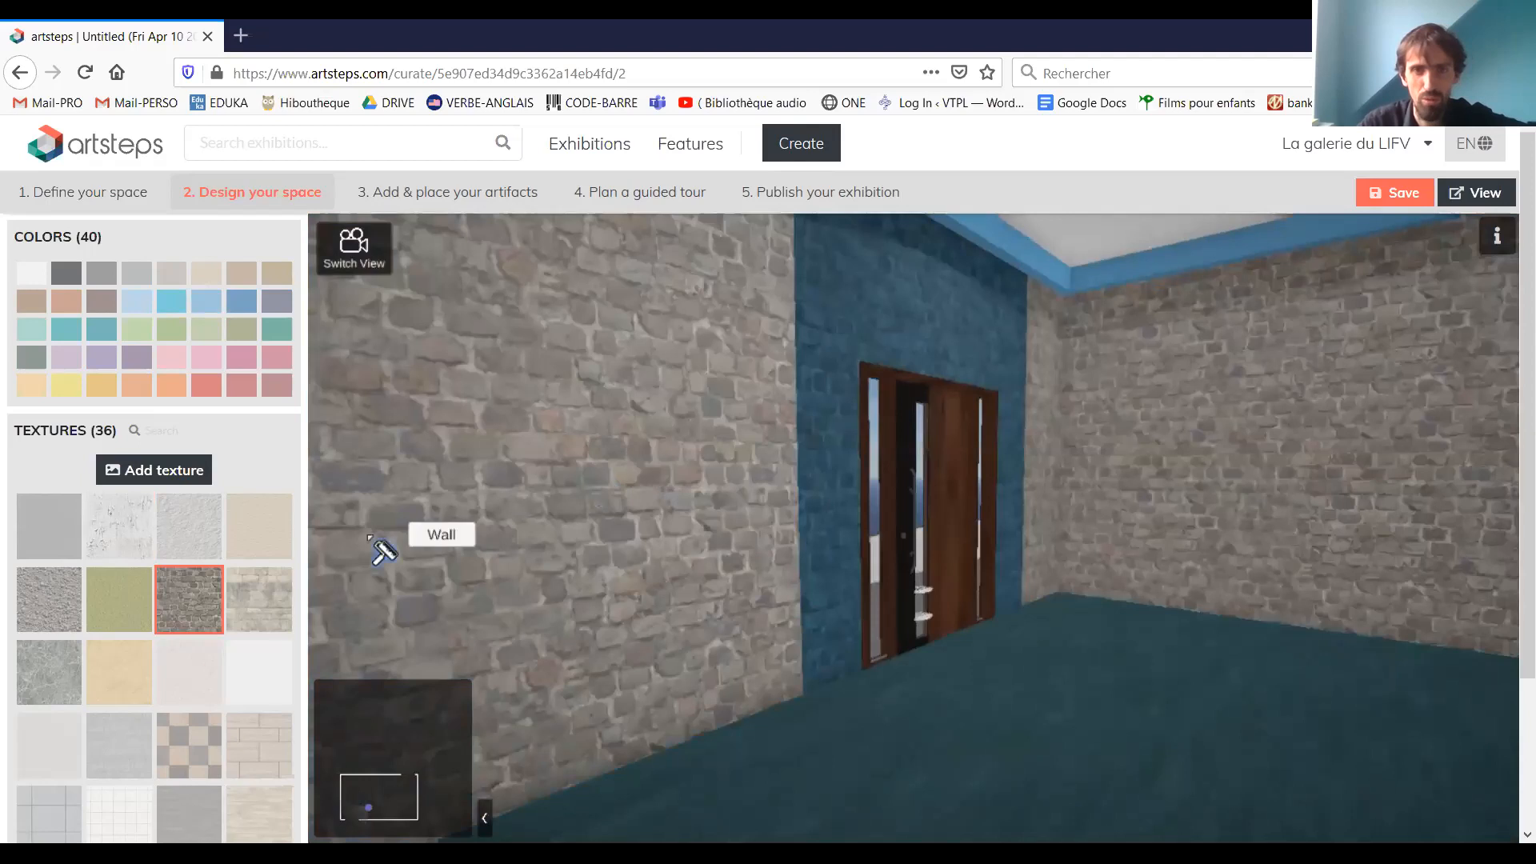
# Apply the same stone texture to the opposite end wall, the remaining long wall and the sections beside the second door
pyautogui.moveTo(384, 548); pyautogui.dragTo(1074, 547)
pyautogui.moveTo(496, 480); pyautogui.dragTo(953, 453)
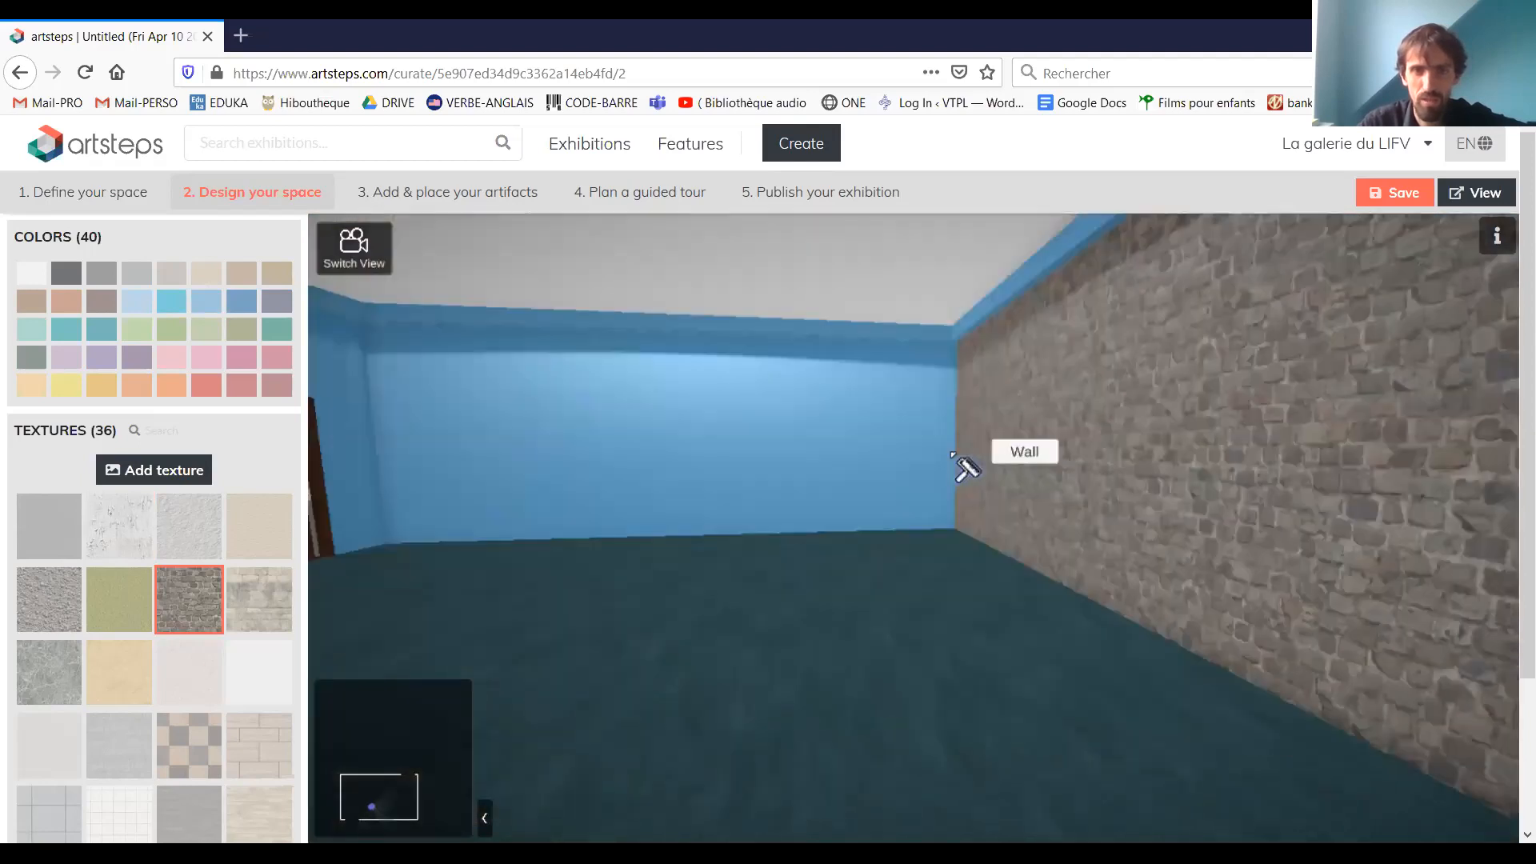
pyautogui.click(720, 448)
pyautogui.moveTo(449, 424); pyautogui.dragTo(932, 414)
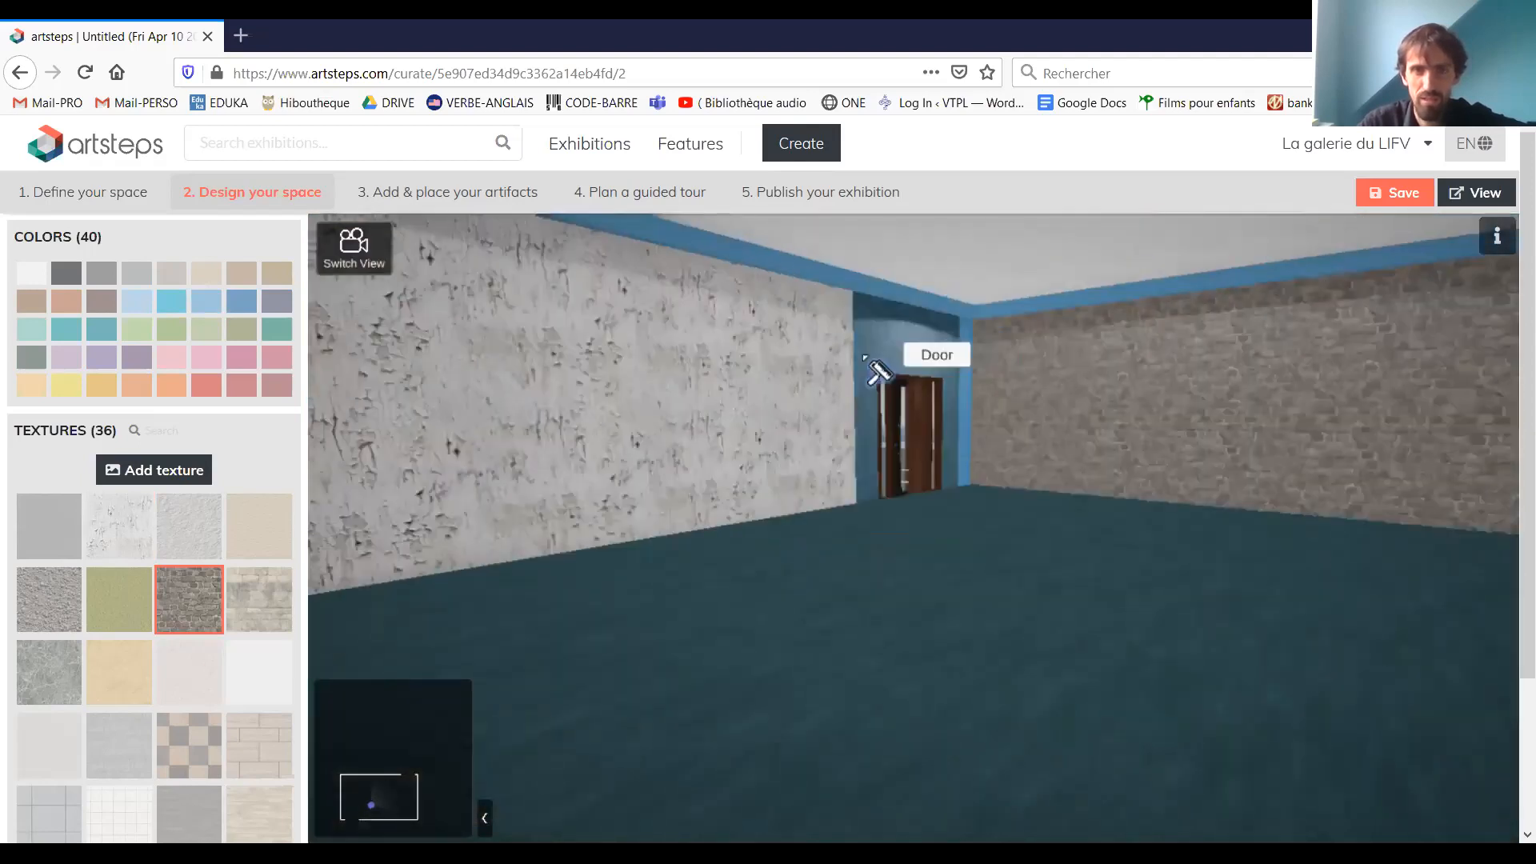
pyautogui.click(862, 360)
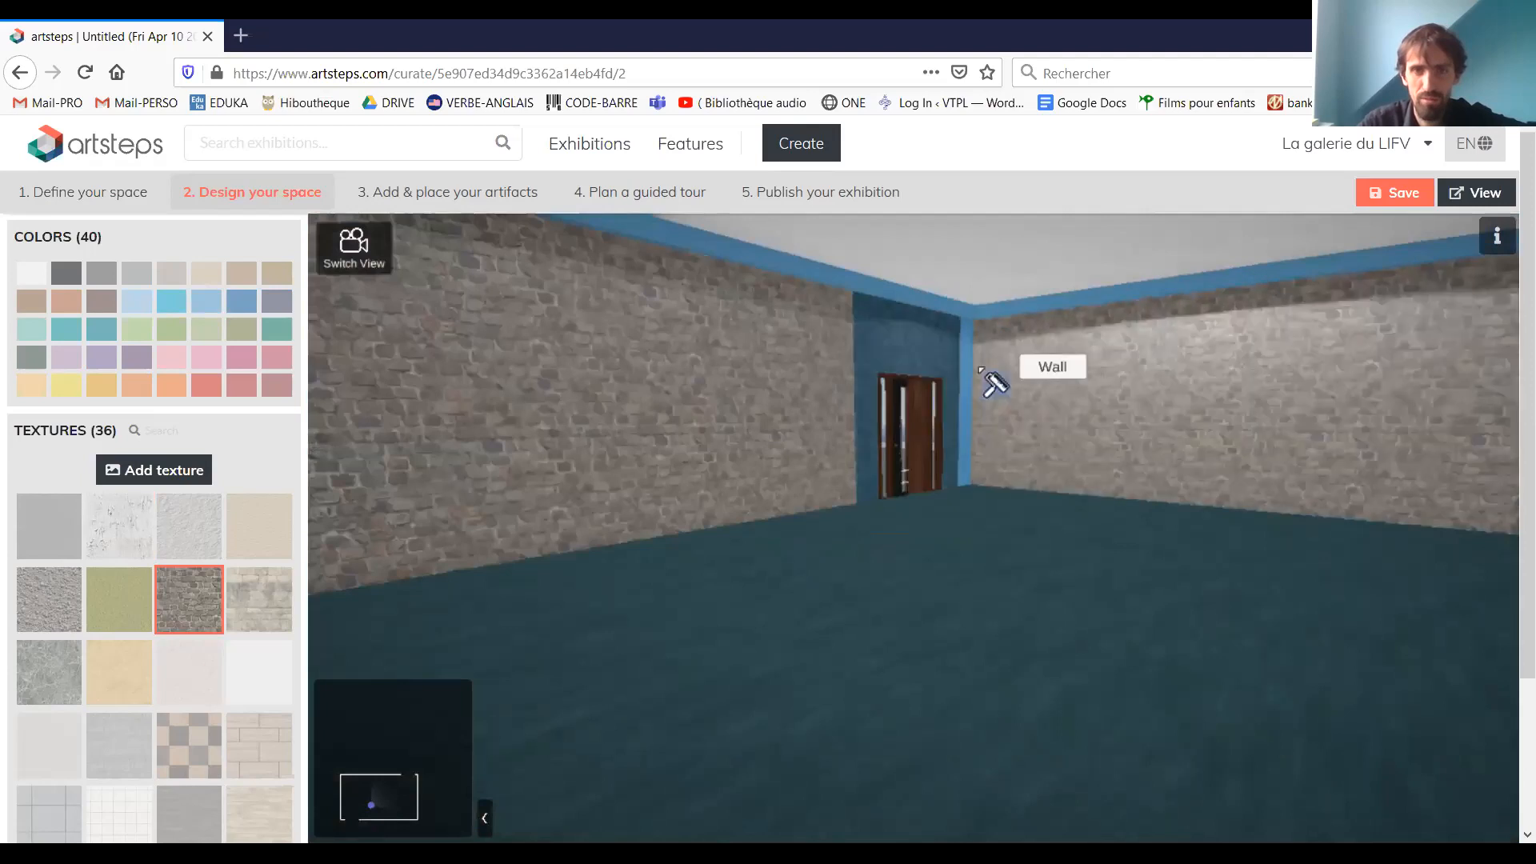
pyautogui.click(970, 372)
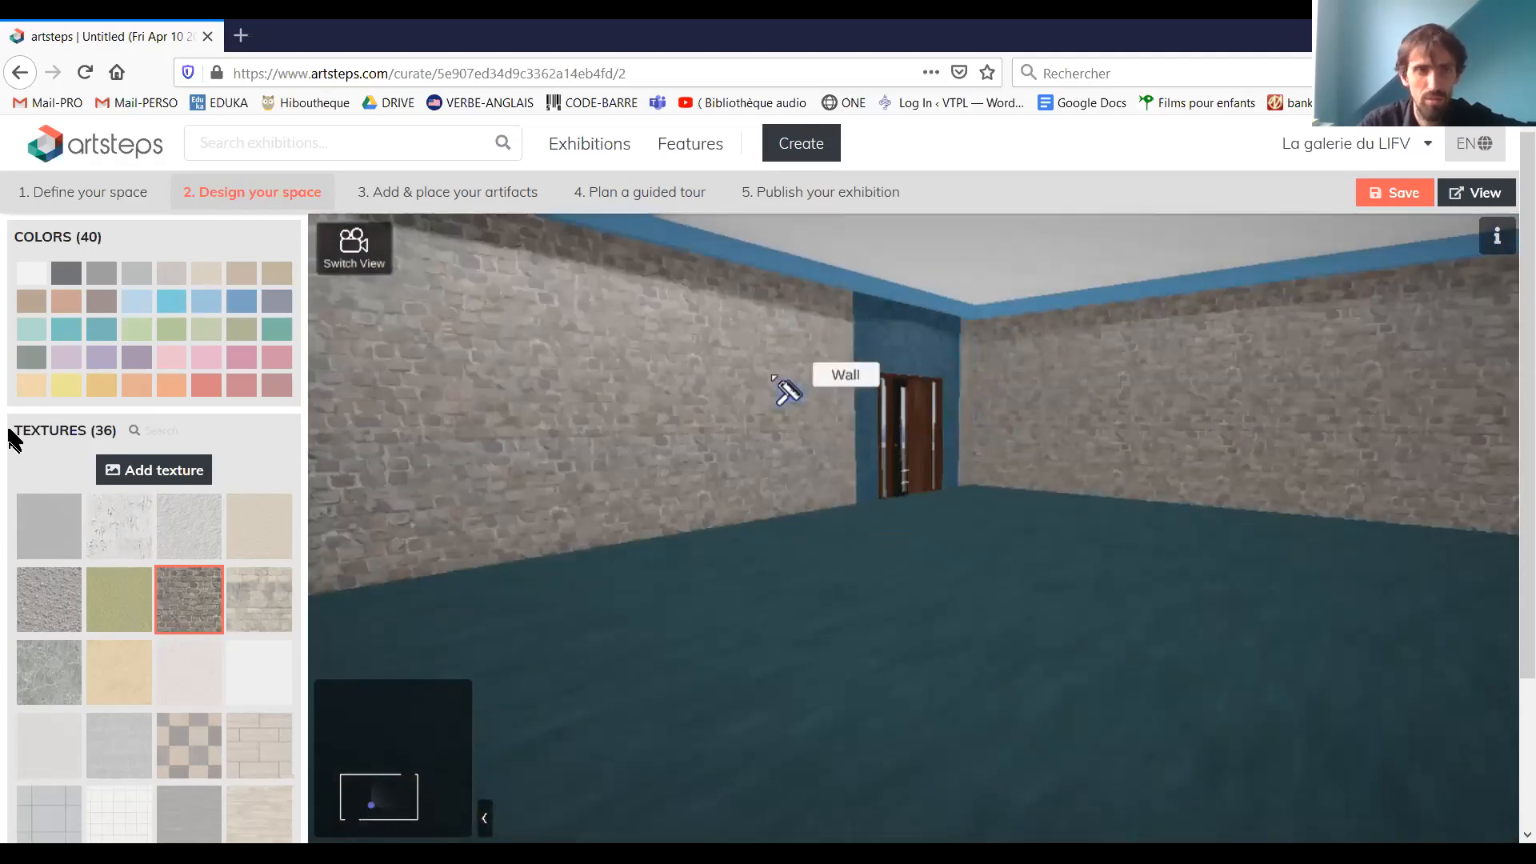
# Try tinting the long stone wall and its door section with a darker blue
pyautogui.click(207, 301)
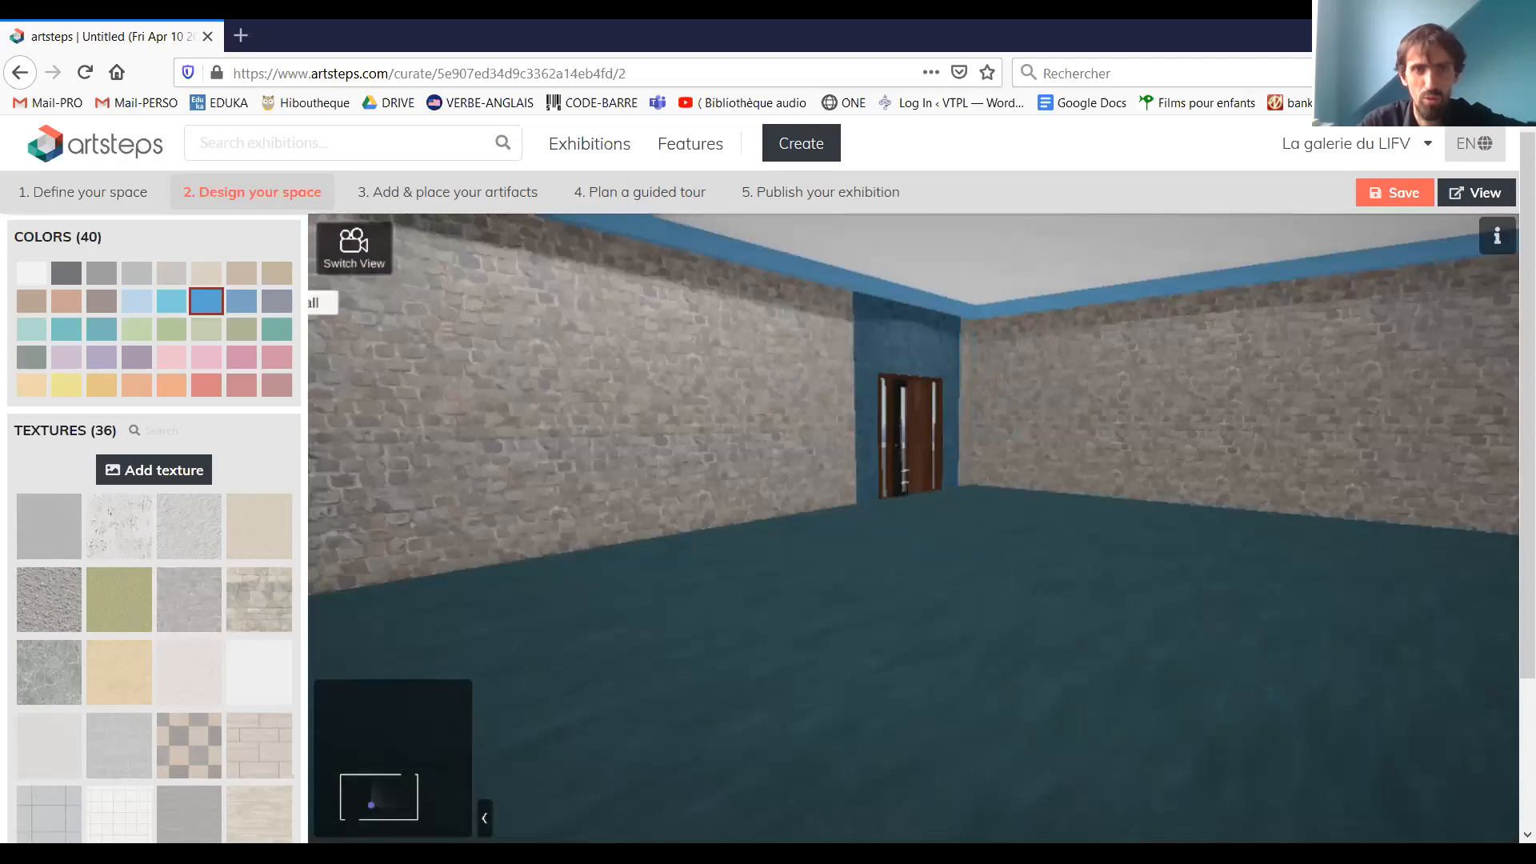
pyautogui.click(241, 301)
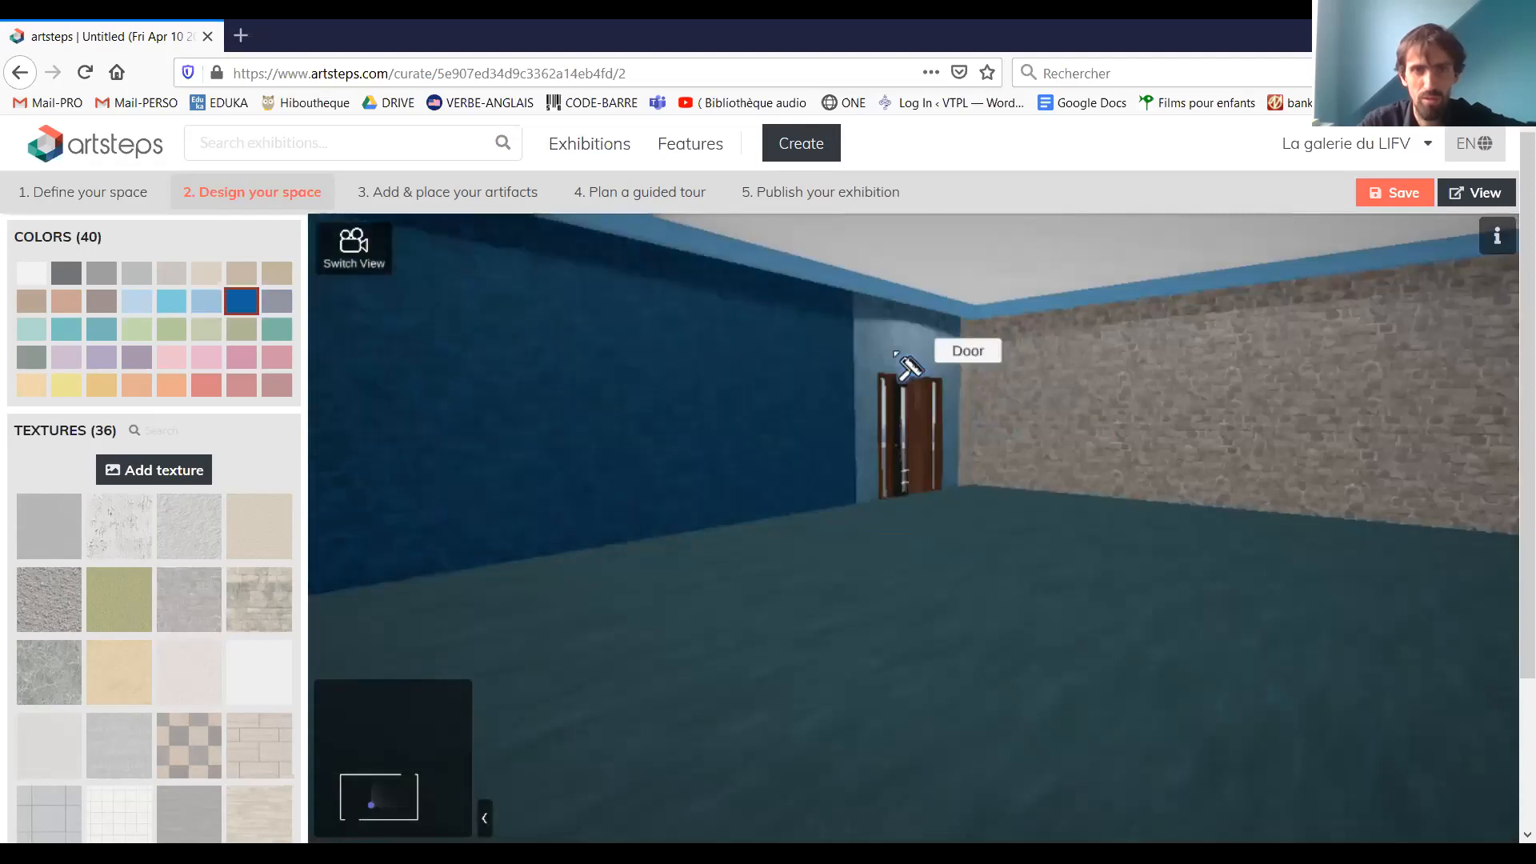
pyautogui.click(908, 369)
# Tint all the inner stone walls, including the narrow strips beside the doors, with the medium blue
pyautogui.click(206, 301)
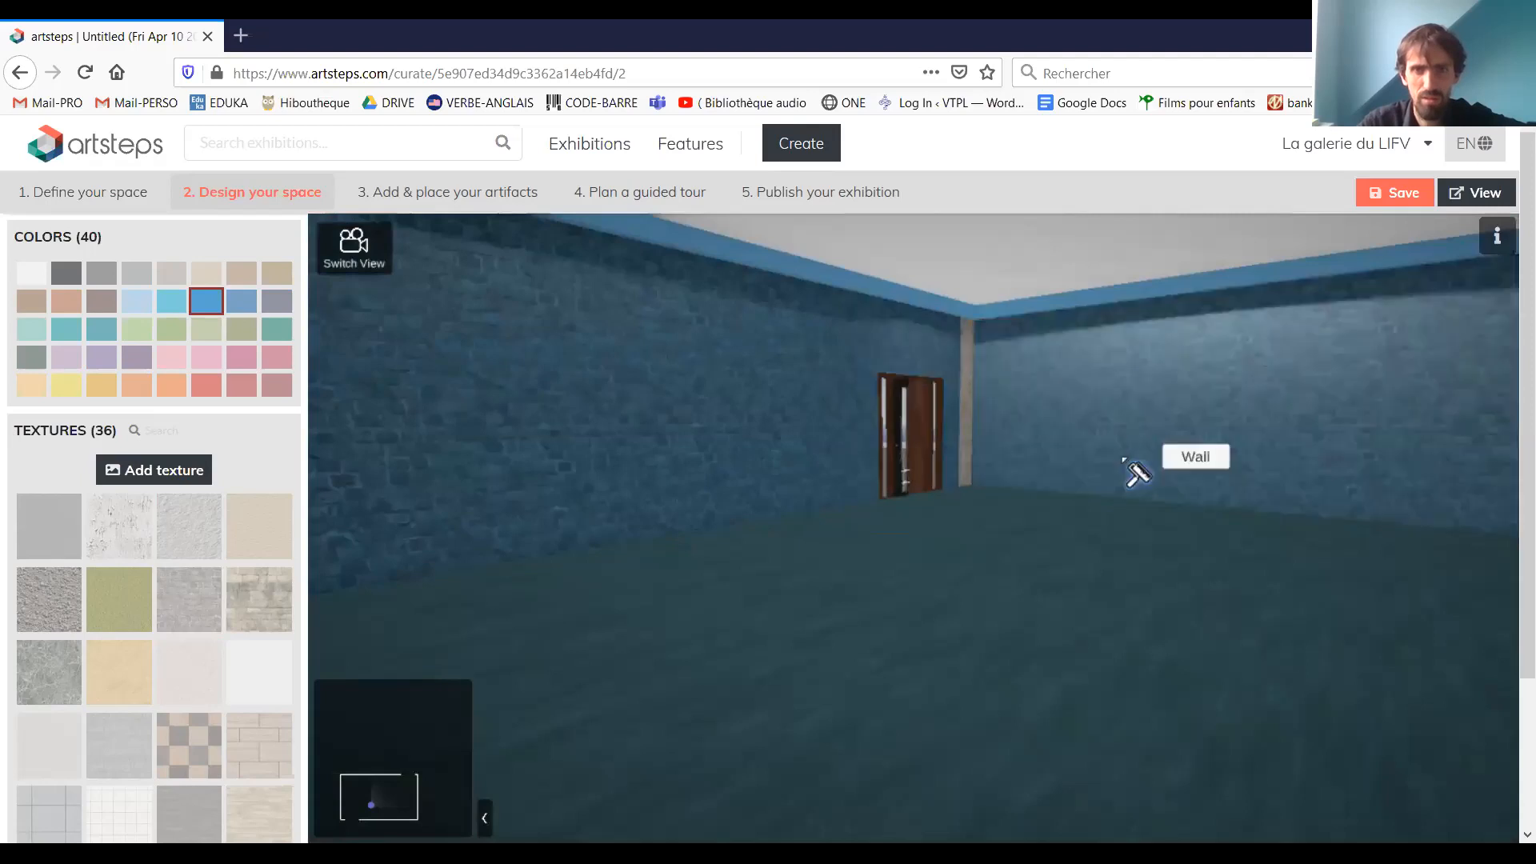
pyautogui.moveTo(1125, 460); pyautogui.dragTo(1025, 440)
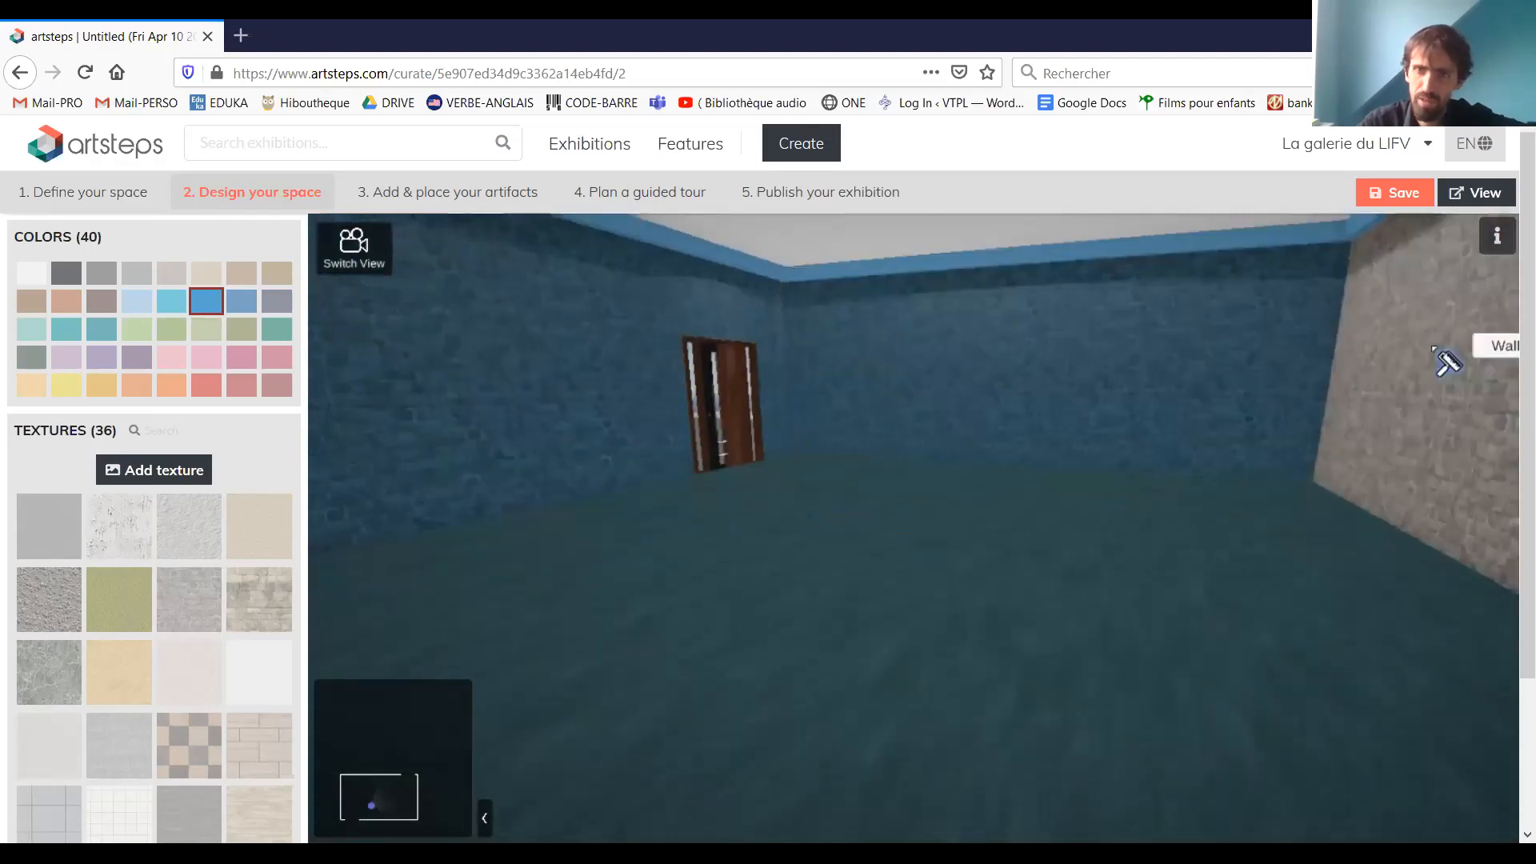
pyautogui.moveTo(1437, 354); pyautogui.dragTo(706, 516)
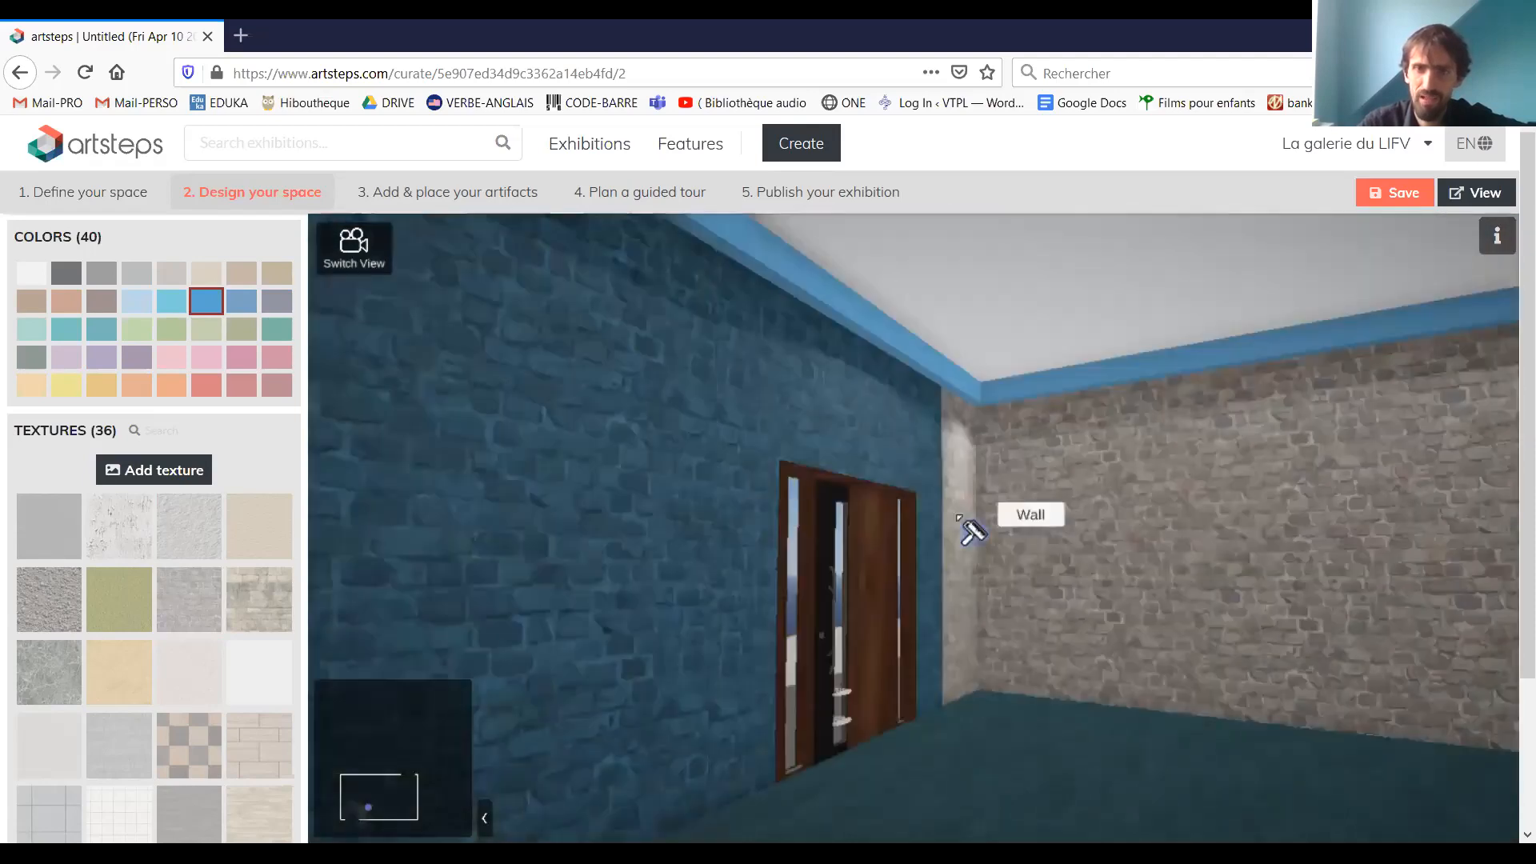
pyautogui.click(1187, 512)
pyautogui.moveTo(1186, 513)
pyautogui.mouseDown()
pyautogui.moveTo(1044, 494)
pyautogui.moveTo(269, 550)
pyautogui.mouseUp()
# Browse the remaining textures and try the grey concrete one on the floor
pyautogui.scroll(-3, 261, 559)
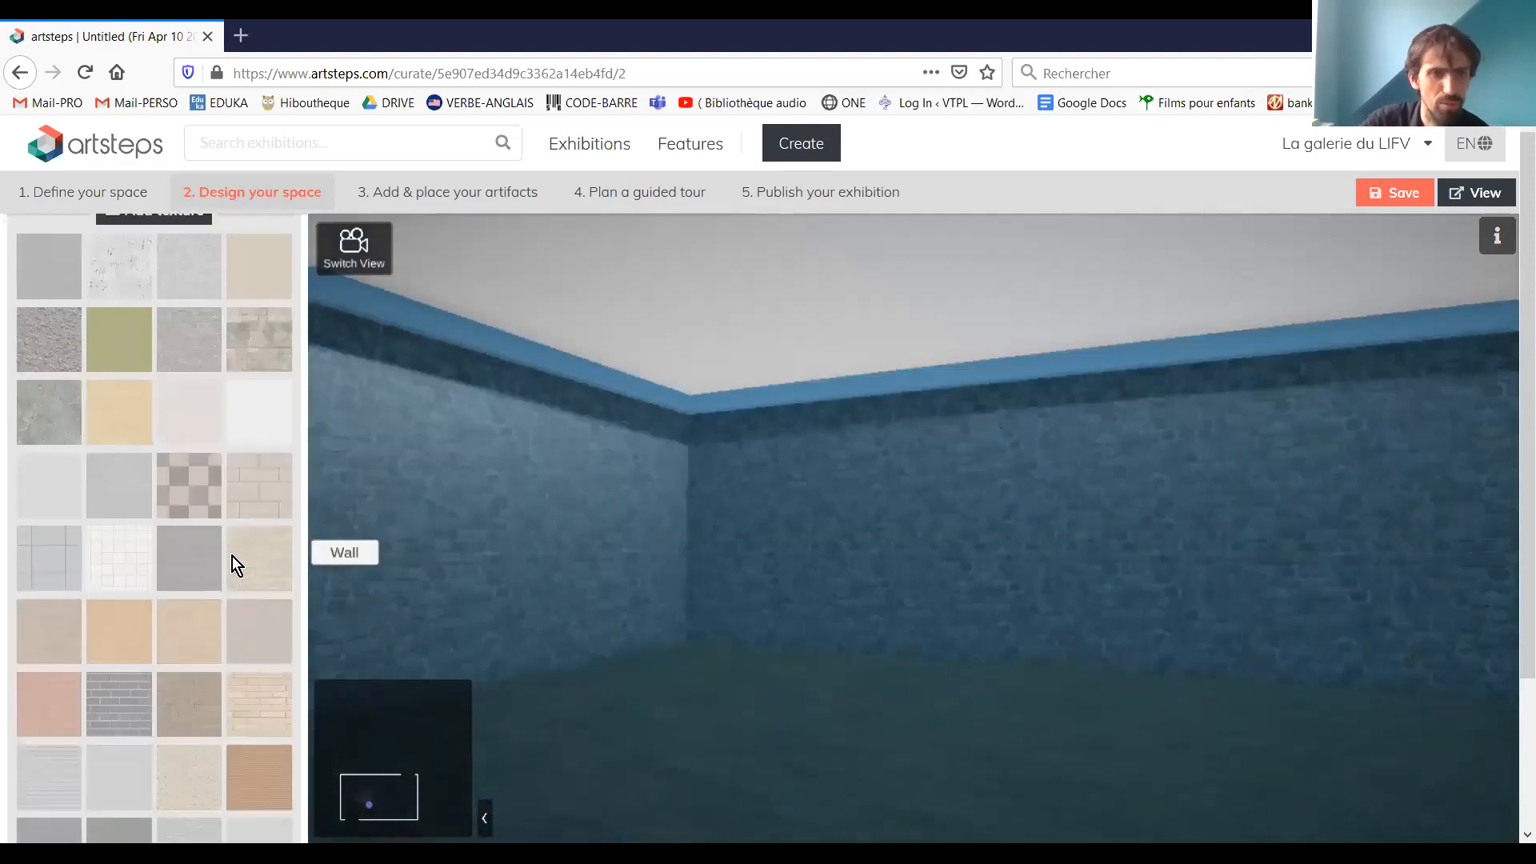
pyautogui.scroll(-1, 187, 574)
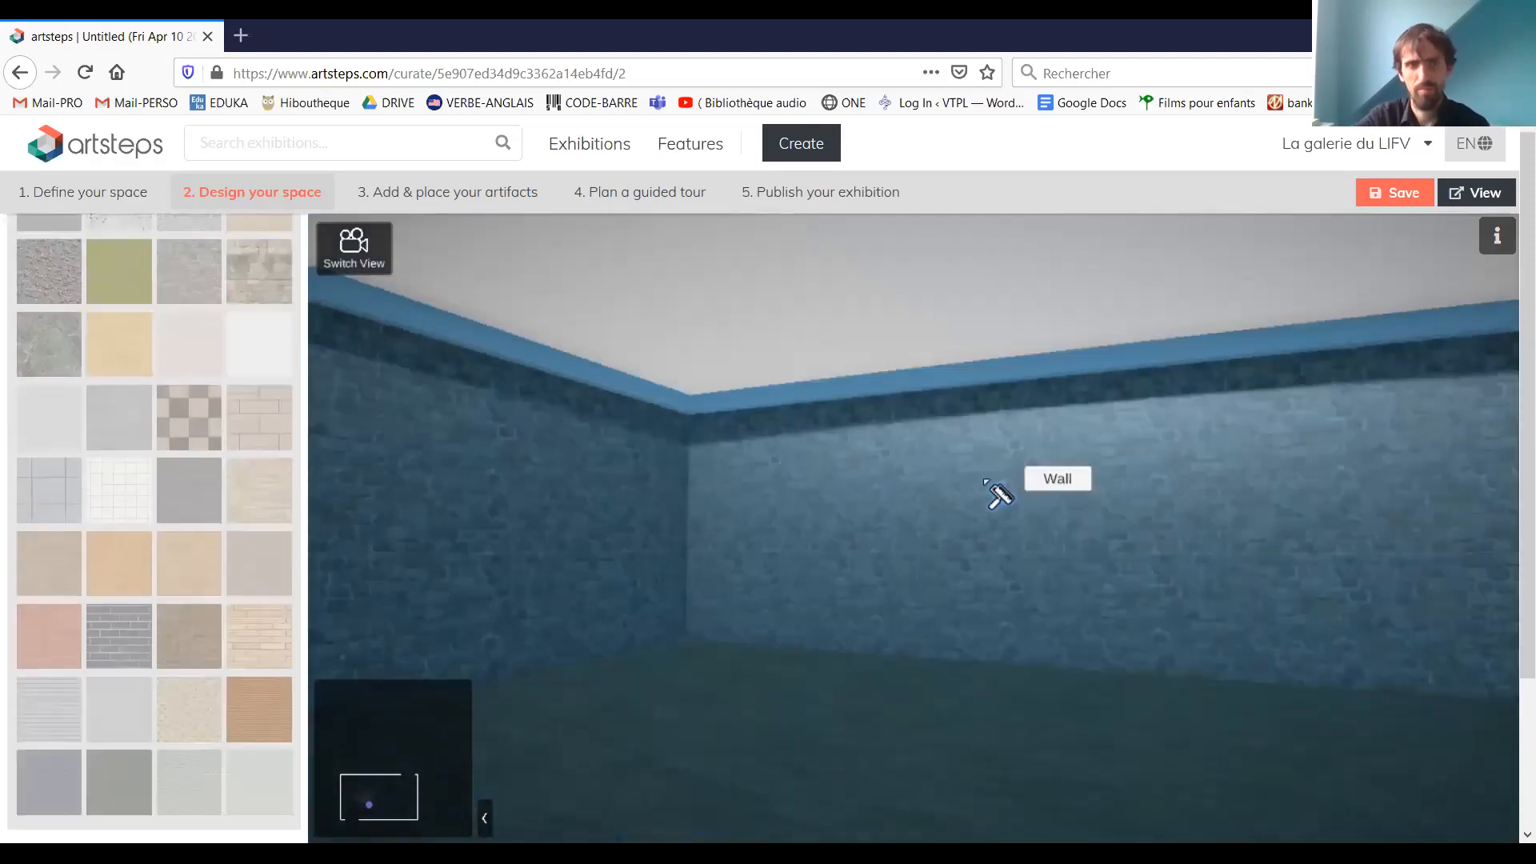
pyautogui.click(112, 492)
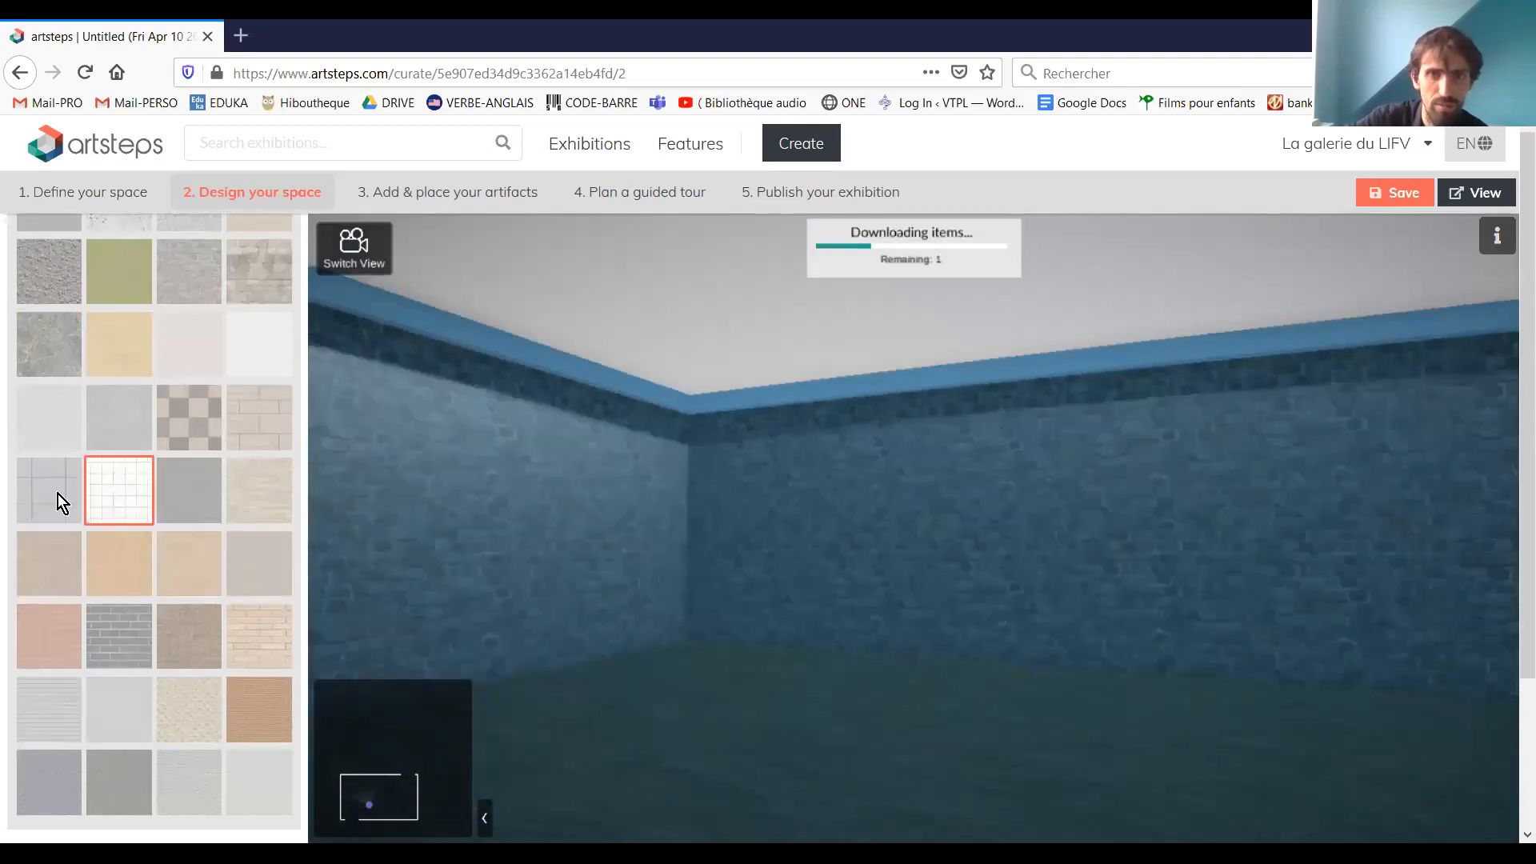
pyautogui.click(133, 425)
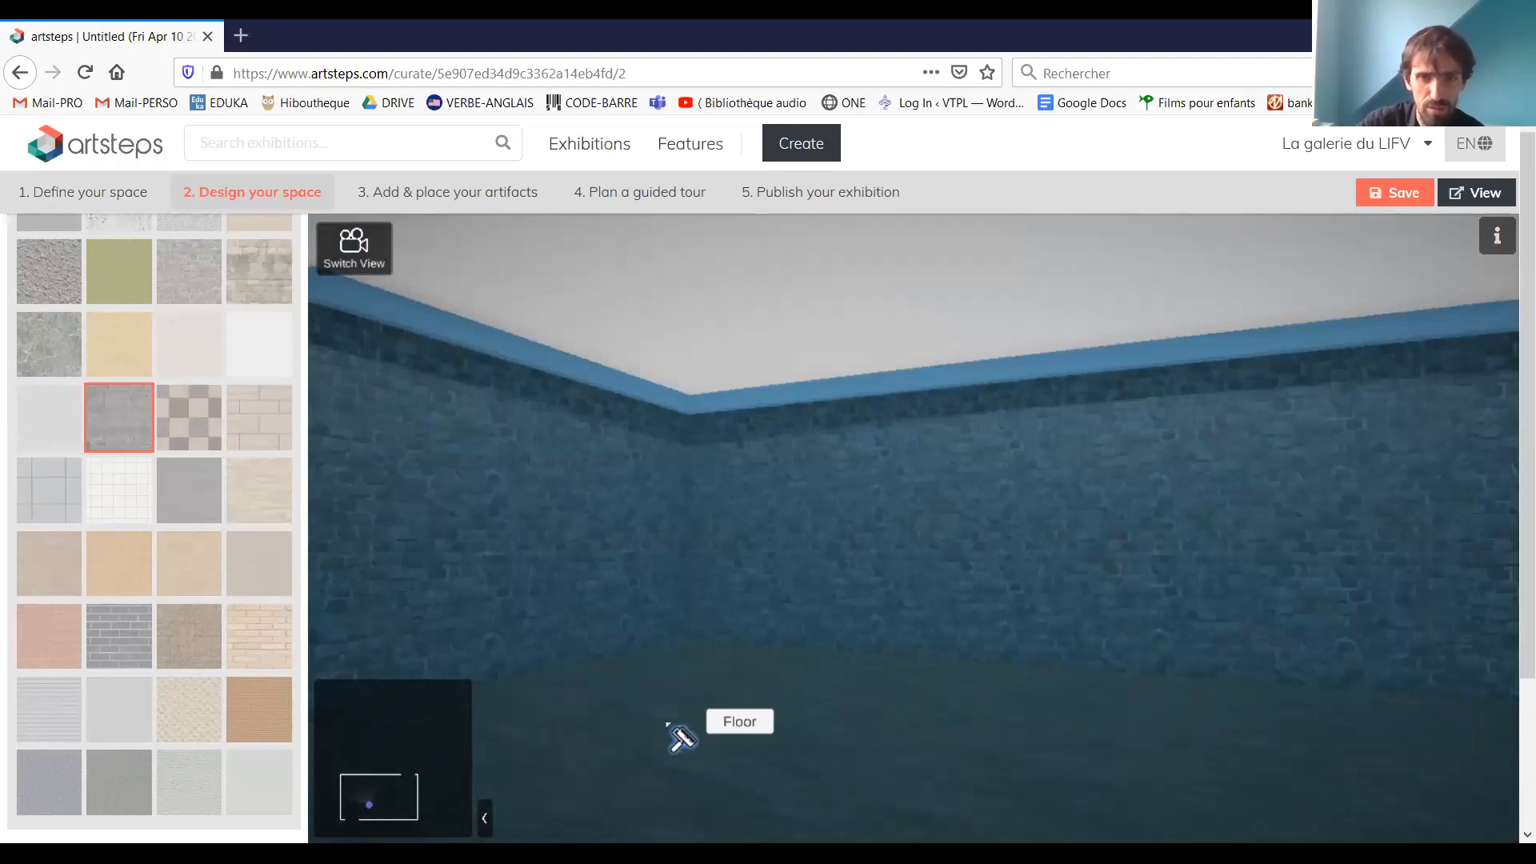
pyautogui.moveTo(669, 724); pyautogui.dragTo(818, 646)
pyautogui.click(818, 646)
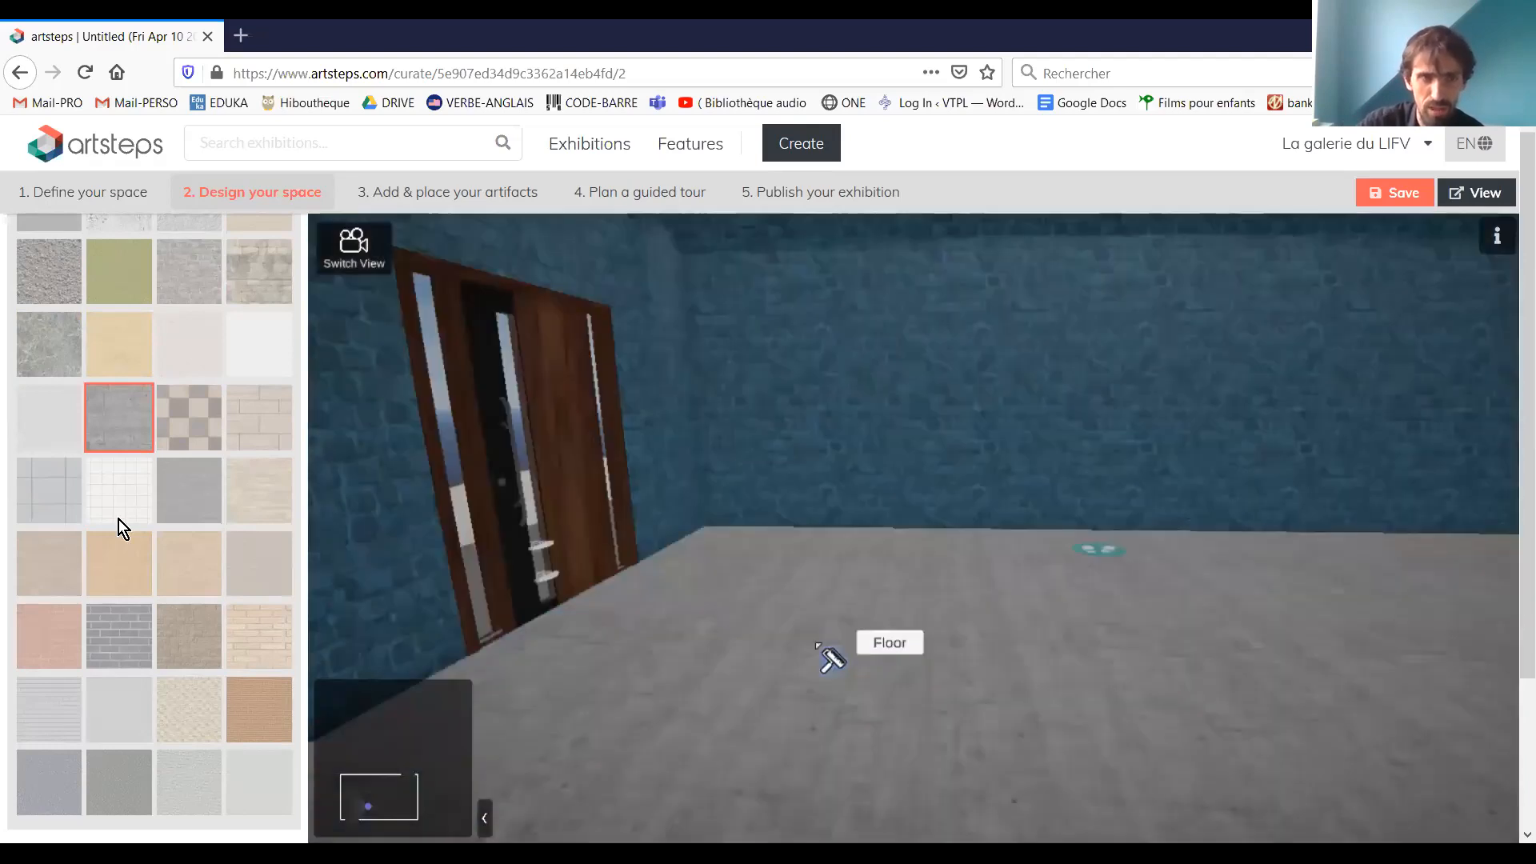
# Cover the floor and the ceiling with the white square-tile texture
pyautogui.click(119, 491)
pyautogui.click(862, 722)
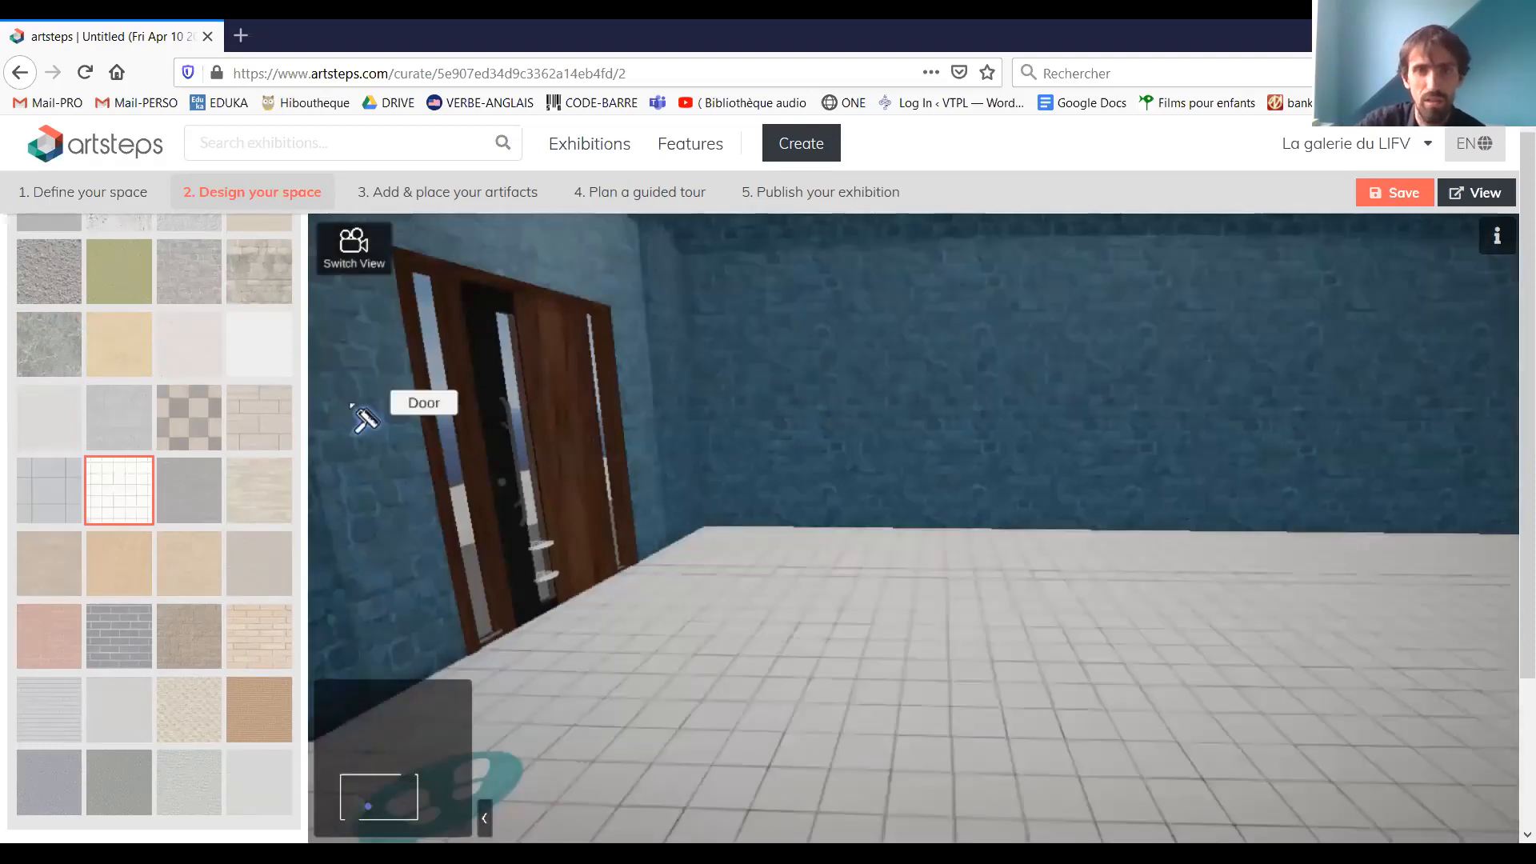
pyautogui.moveTo(359, 417); pyautogui.dragTo(621, 789)
pyautogui.click(824, 368)
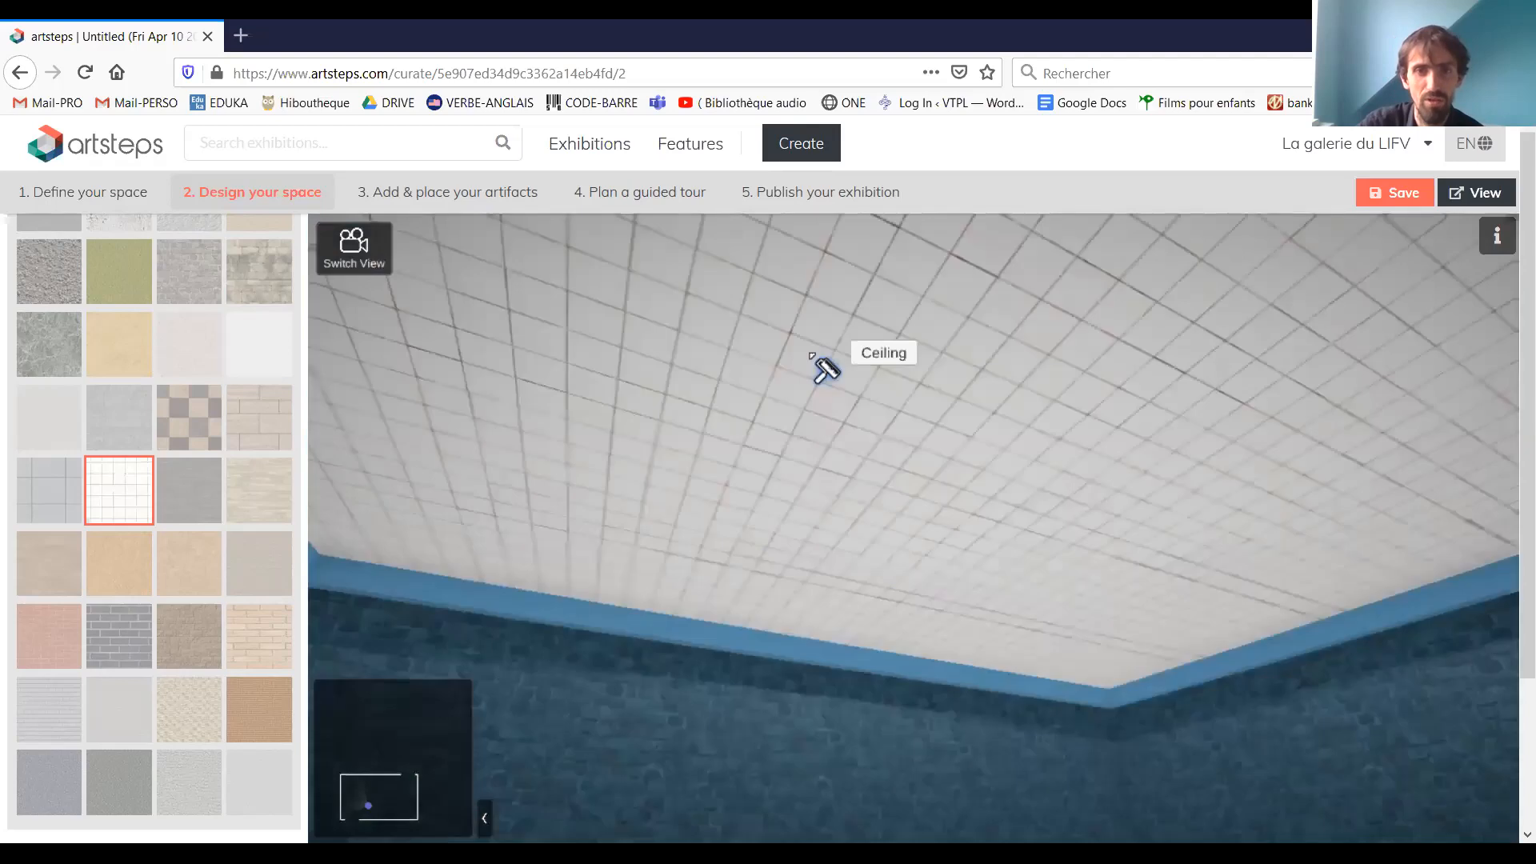
pyautogui.moveTo(652, 685); pyautogui.dragTo(776, 836)
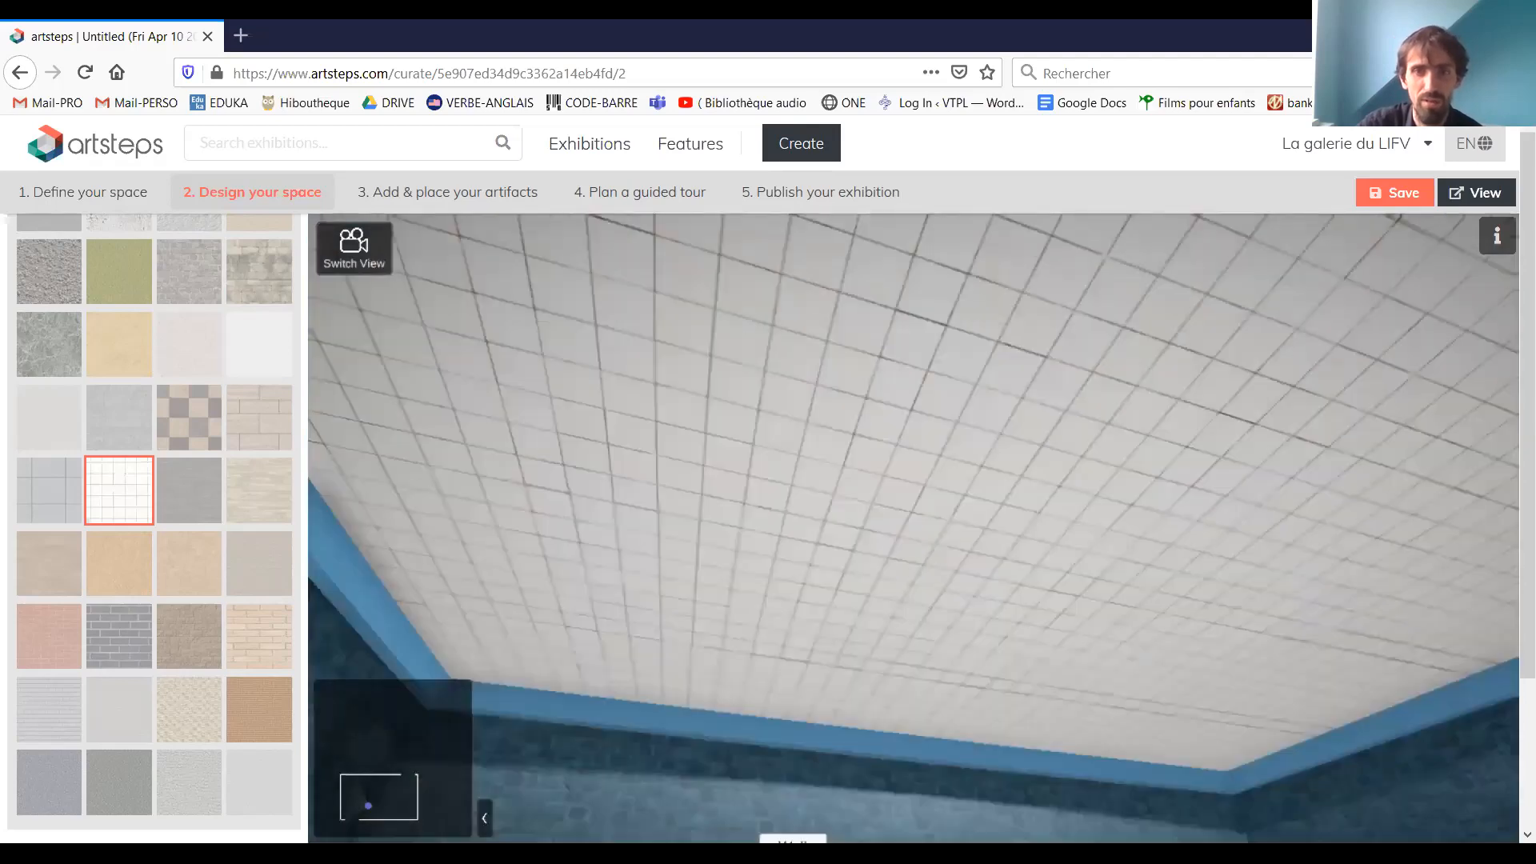
# Try the brown texture on the ceiling and restore its white square tiles
pyautogui.click(75, 559)
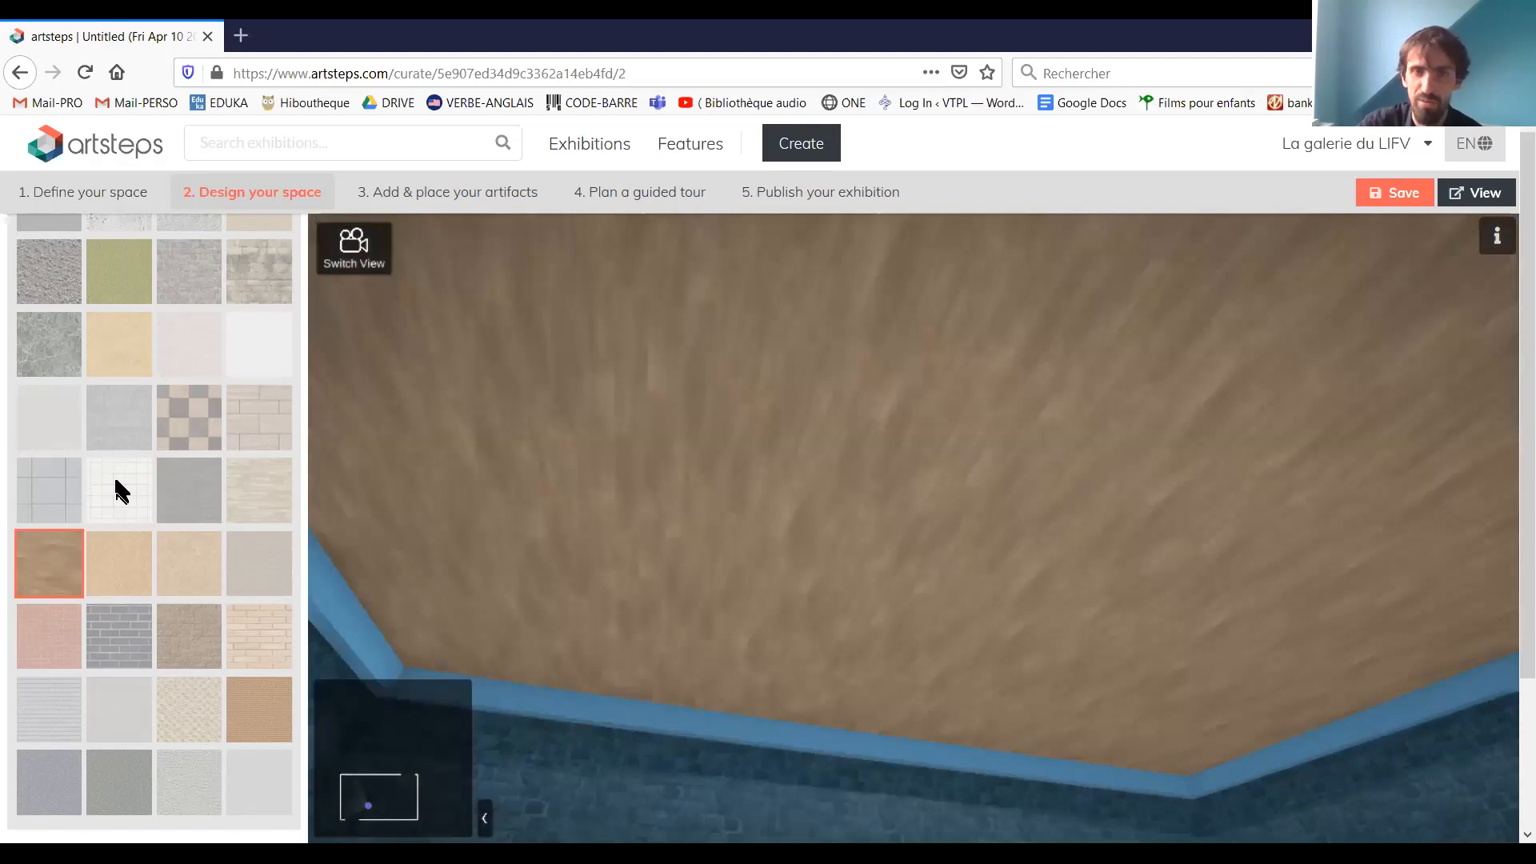
pyautogui.click(119, 488)
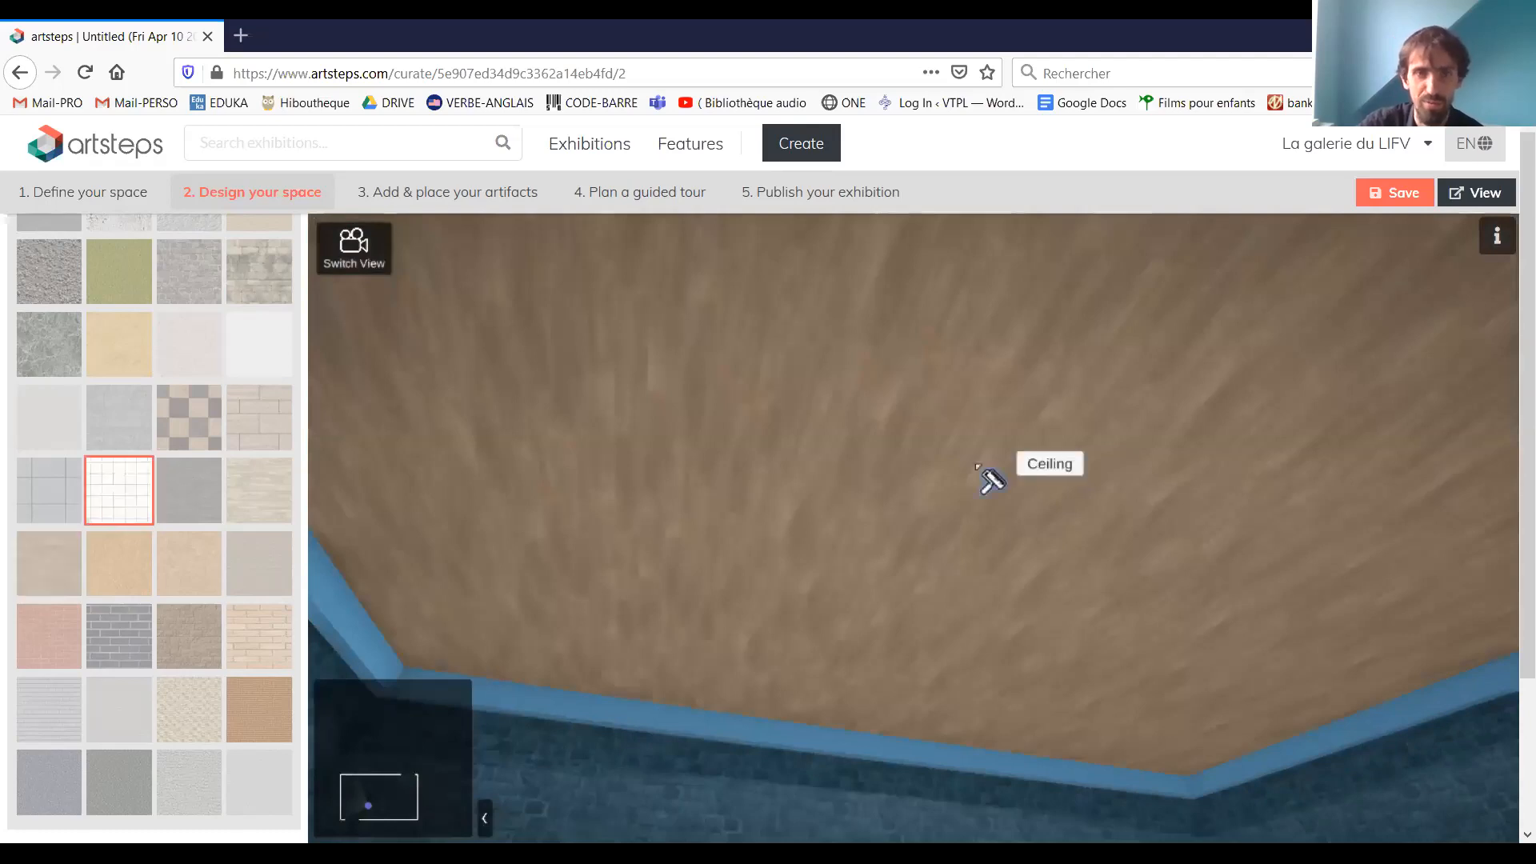
pyautogui.moveTo(977, 467); pyautogui.dragTo(950, 282)
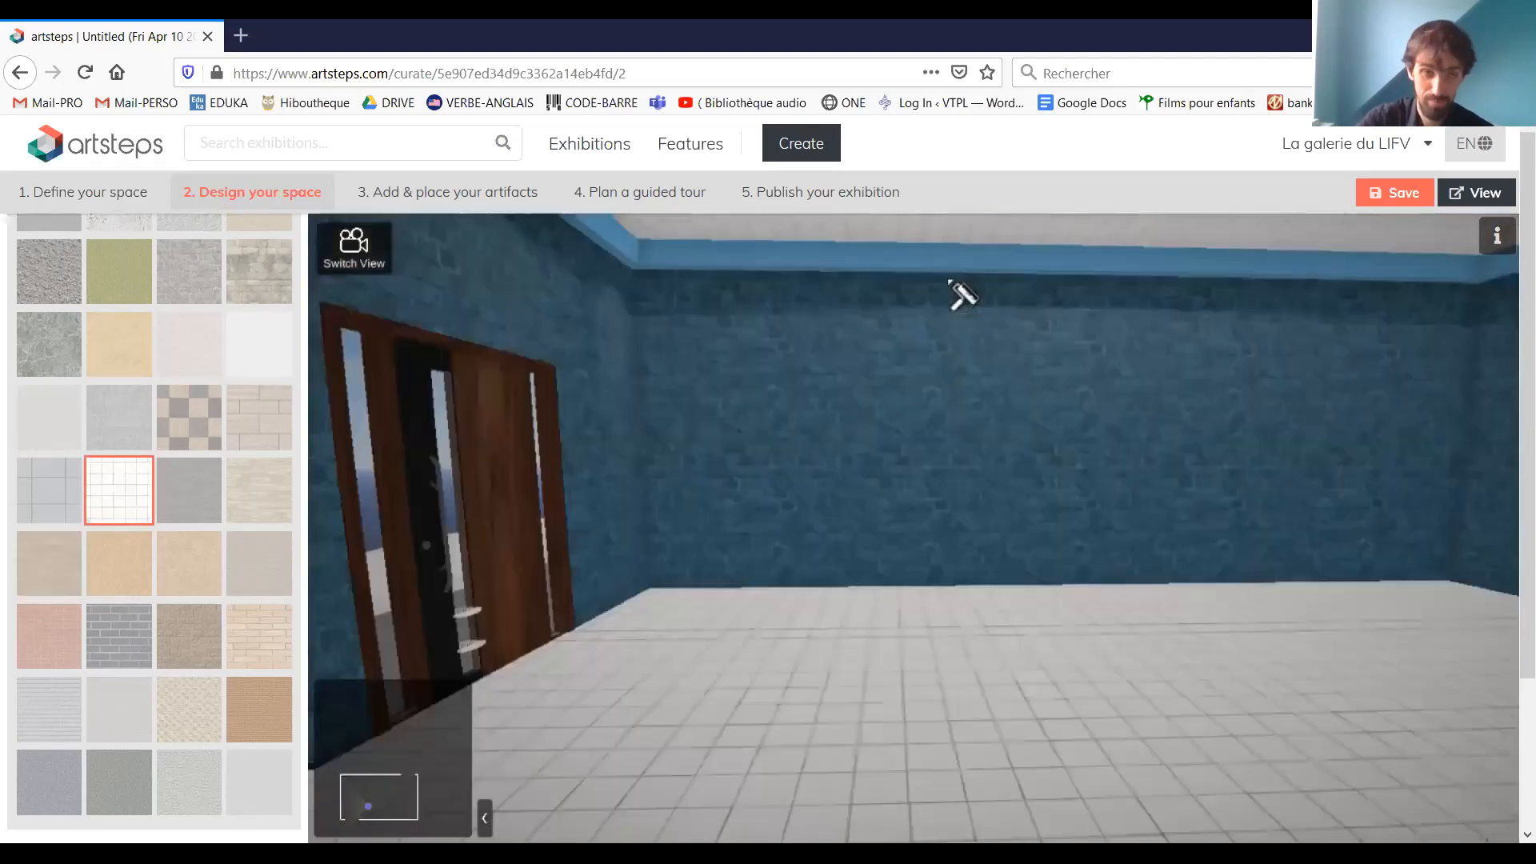
# Go to the artifact placement stage and start a new image from the file Rubic-Cube-Mind-Game.jpg in the Images folder
pyautogui.click(437, 200)
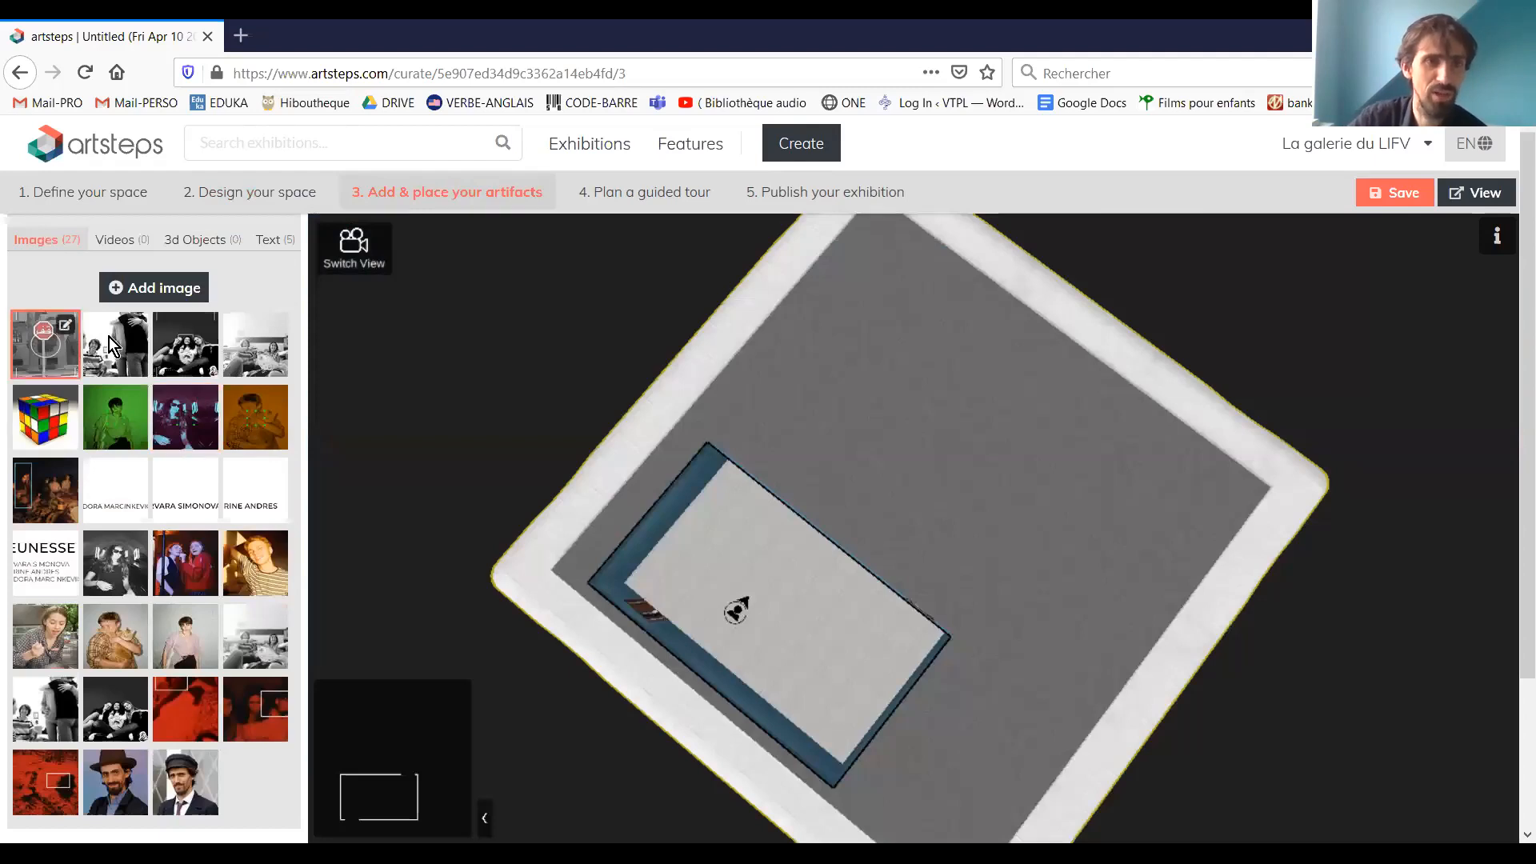
pyautogui.click(248, 641)
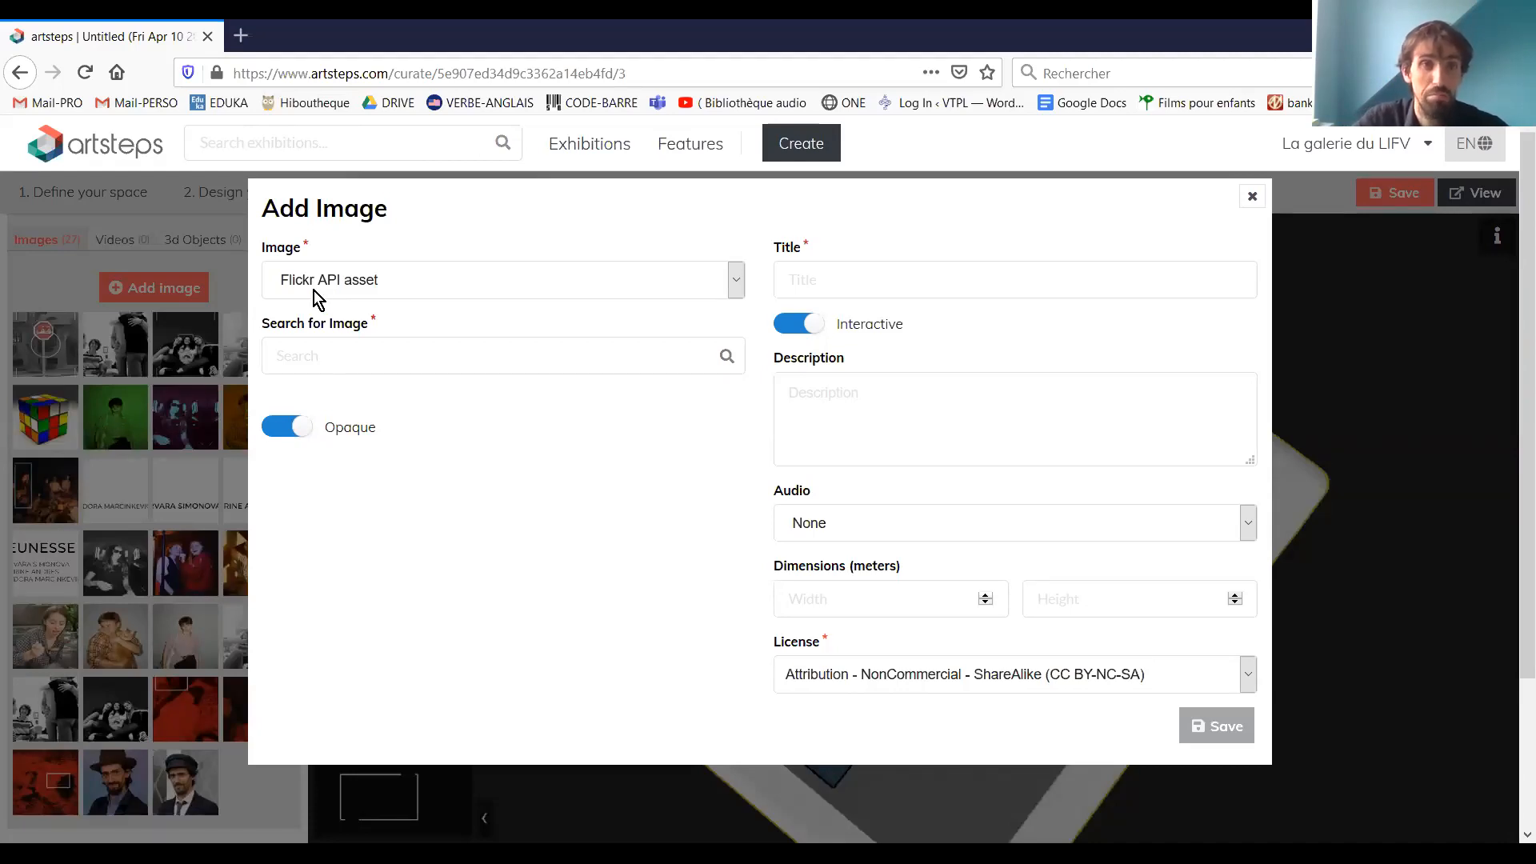
pyautogui.click(368, 288)
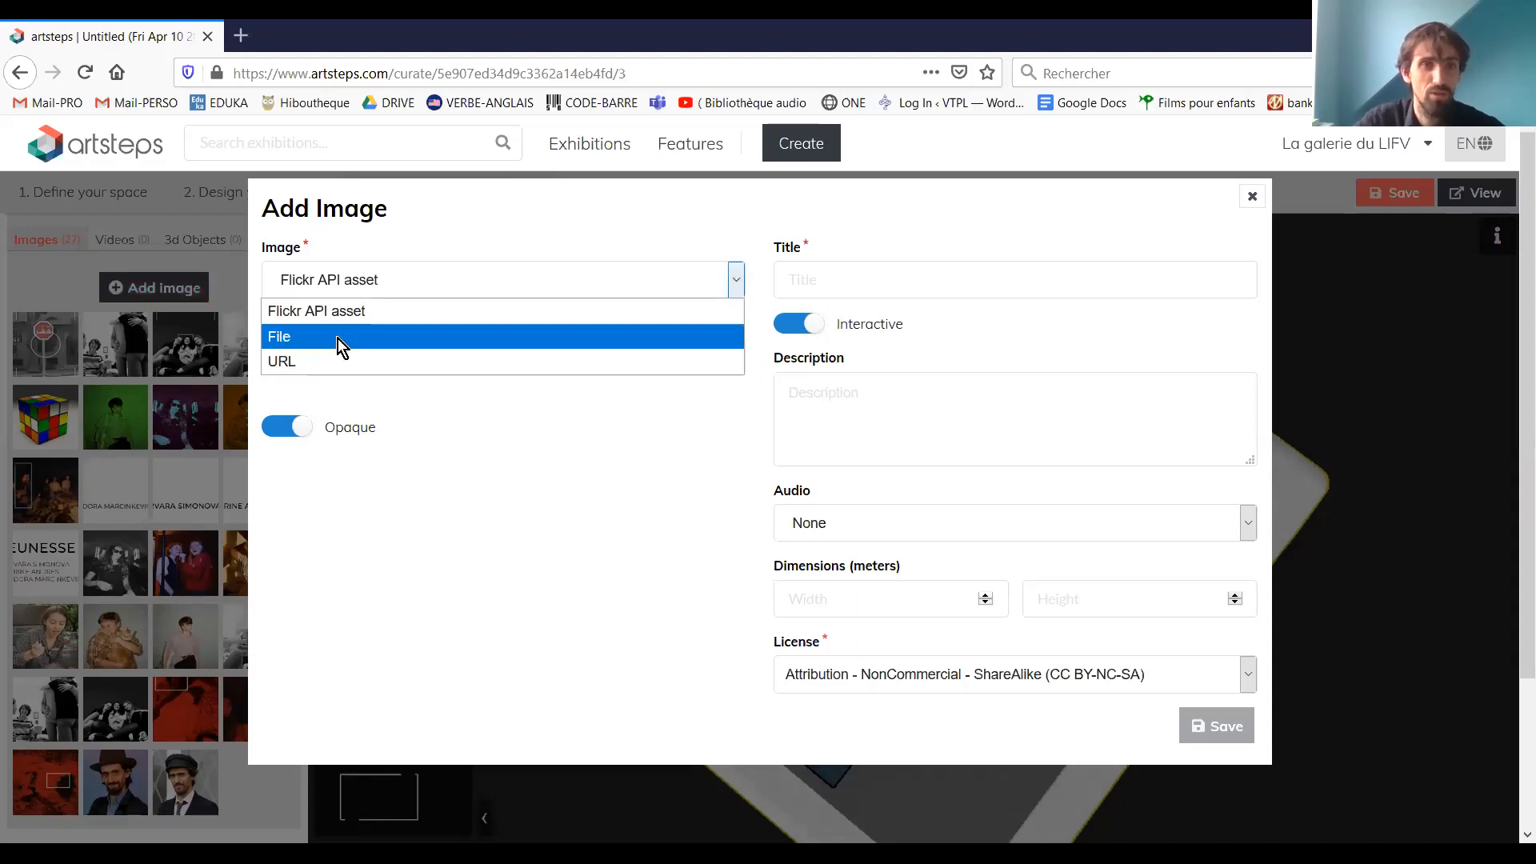
pyautogui.click(337, 337)
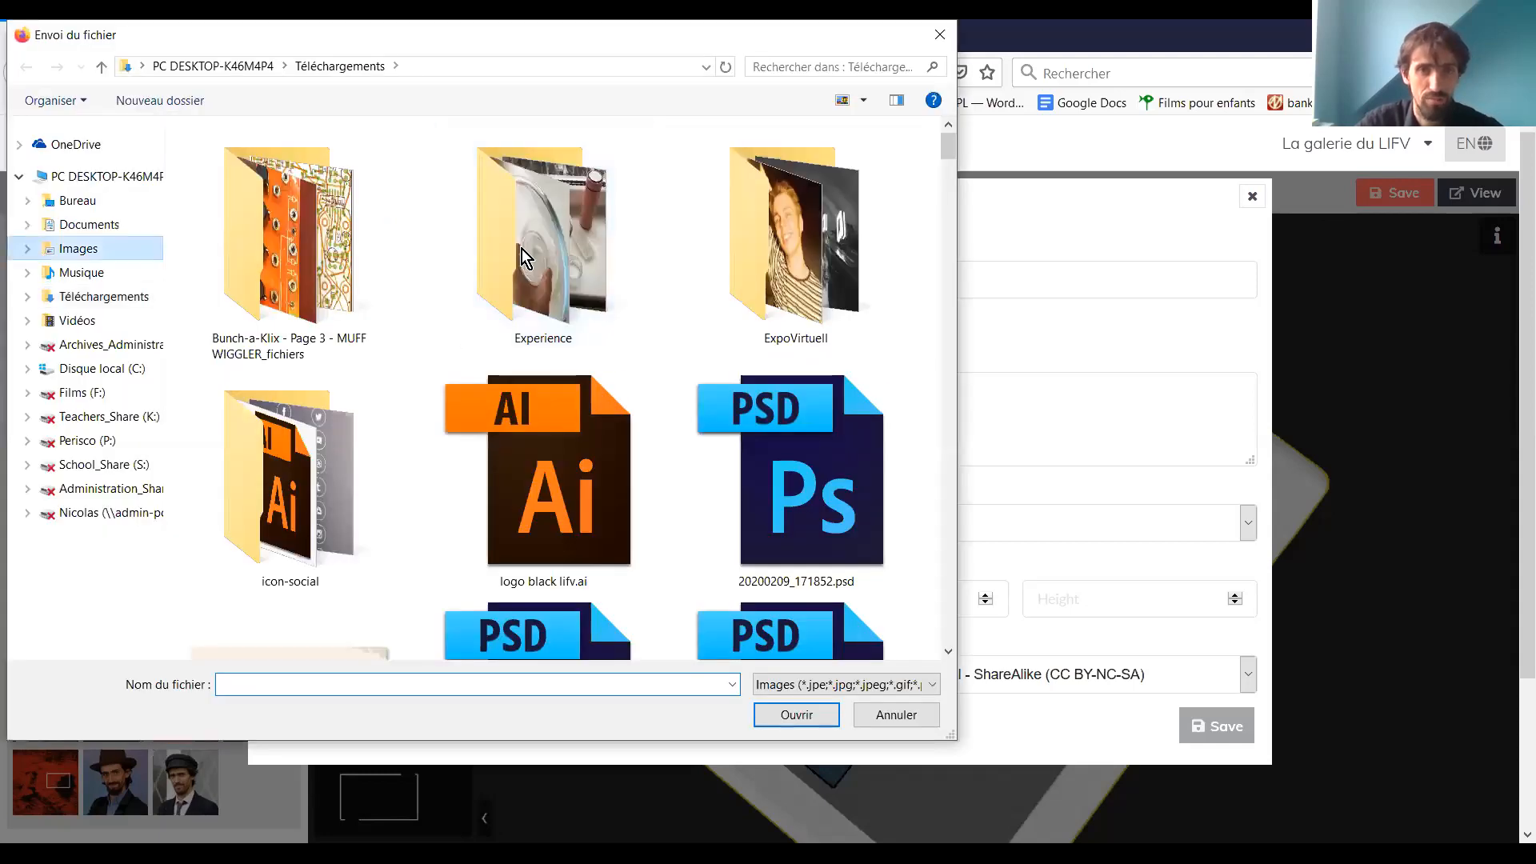
pyautogui.scroll(-5, 524, 261)
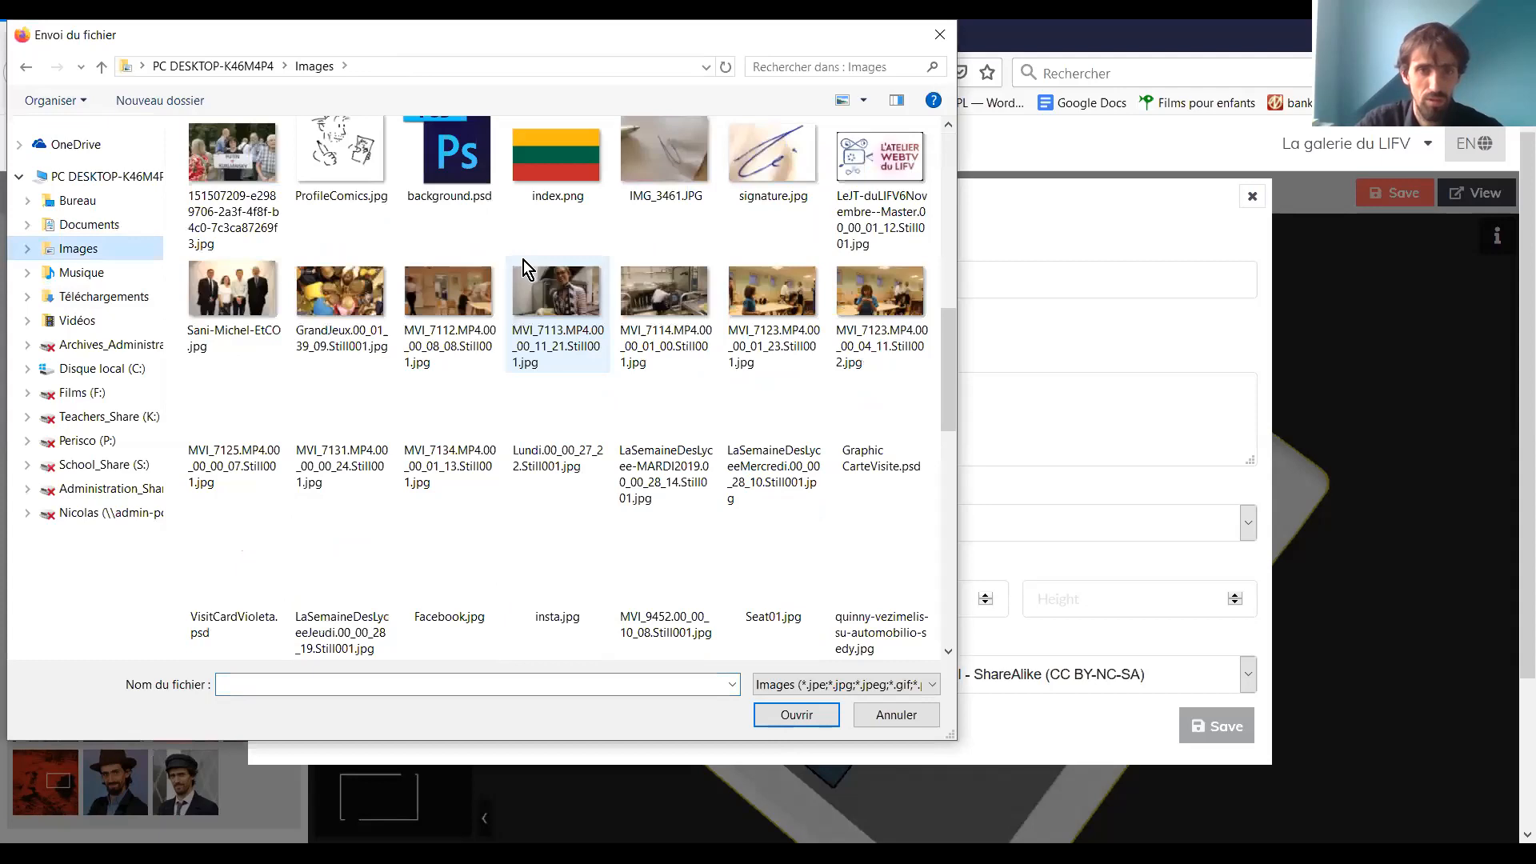
pyautogui.scroll(-10, 525, 261)
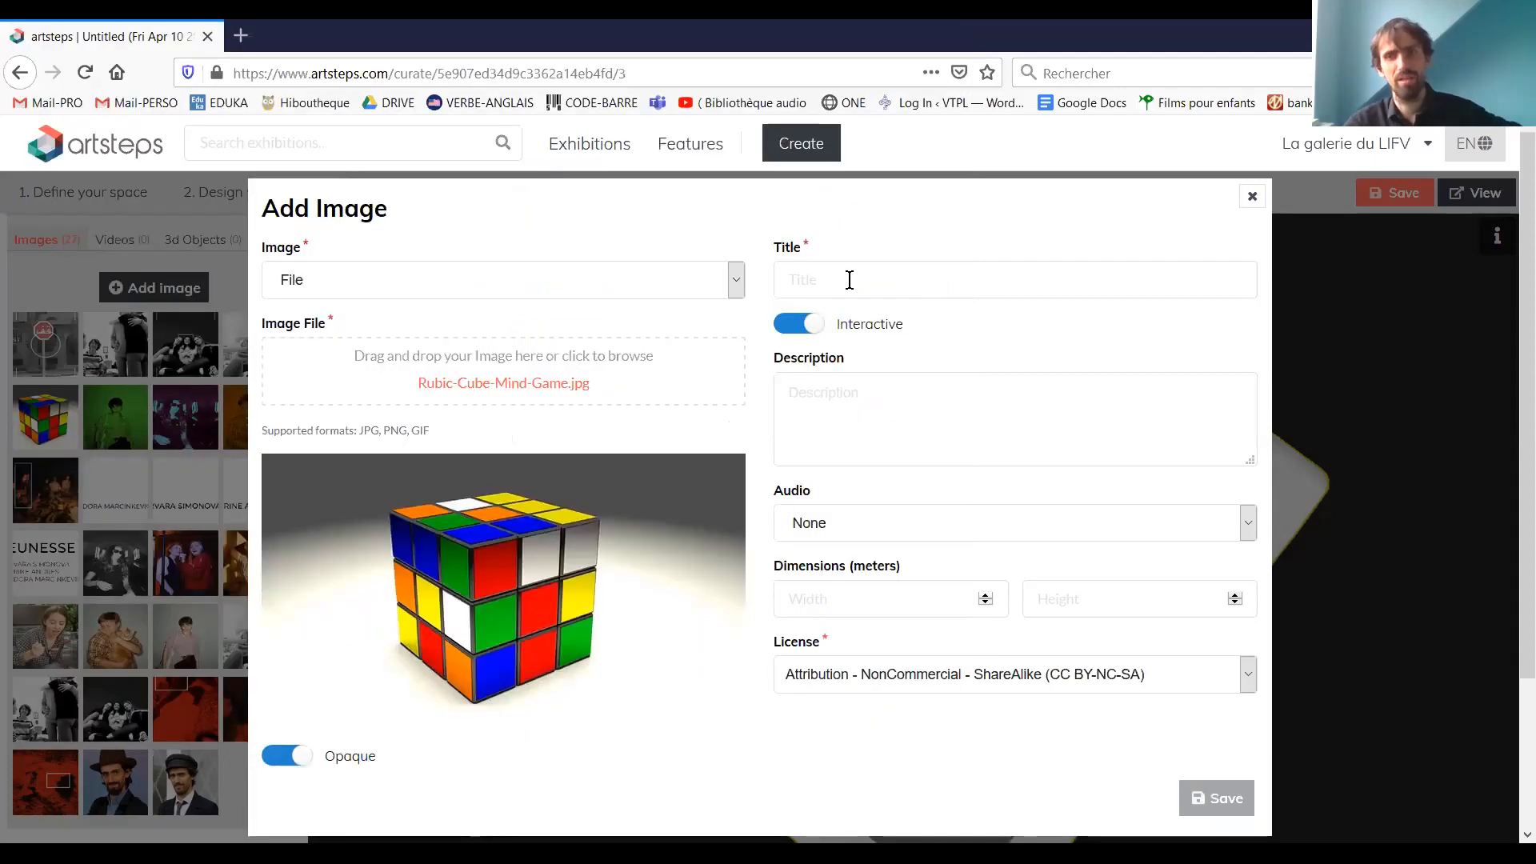
# Title the new image "rubikub"
pyautogui.click(850, 280)
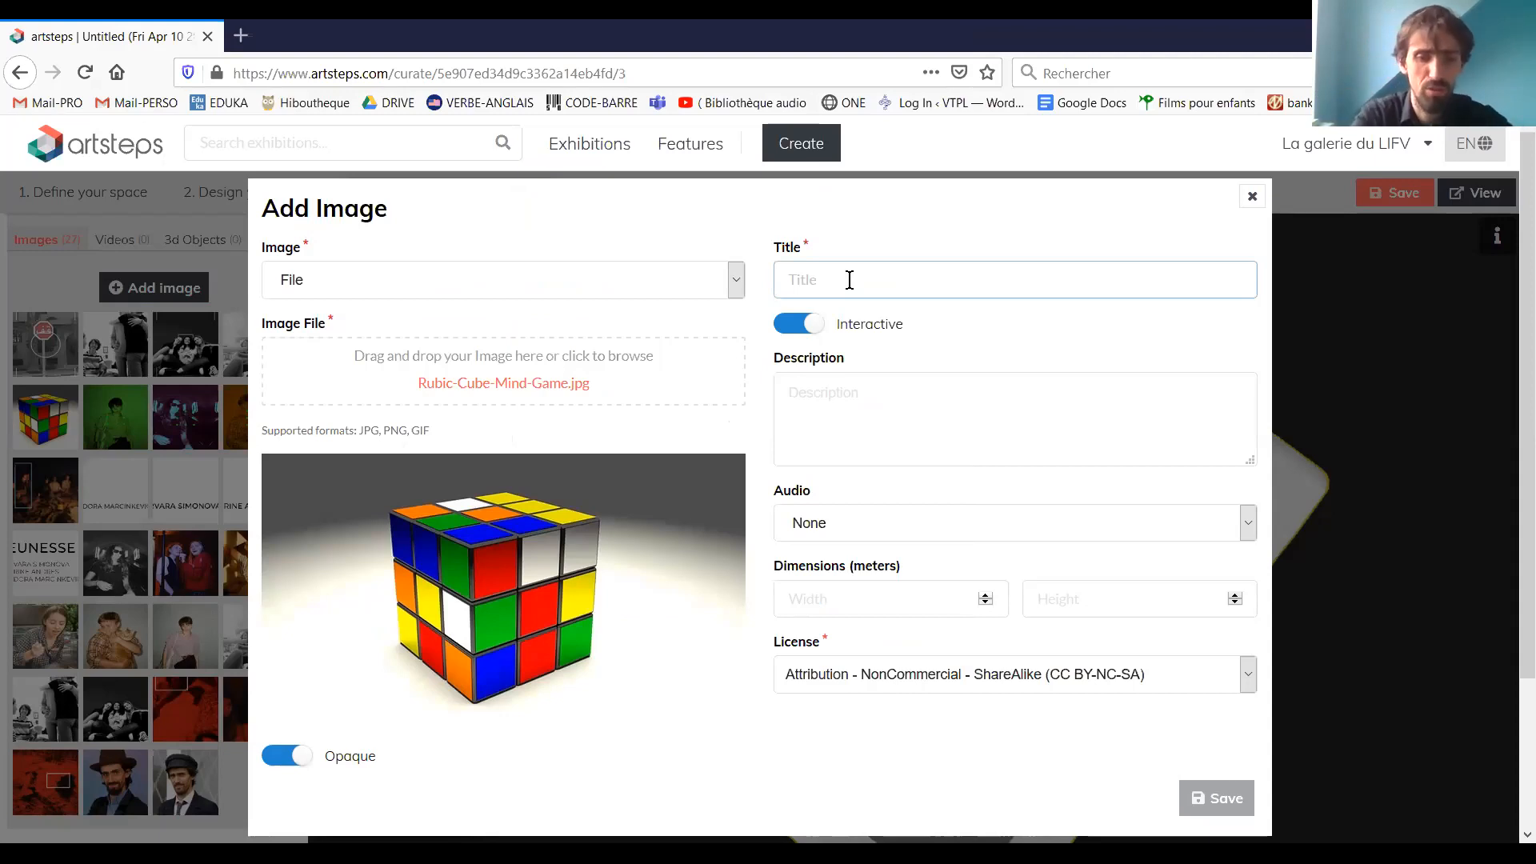
pyautogui.write('rubuk')
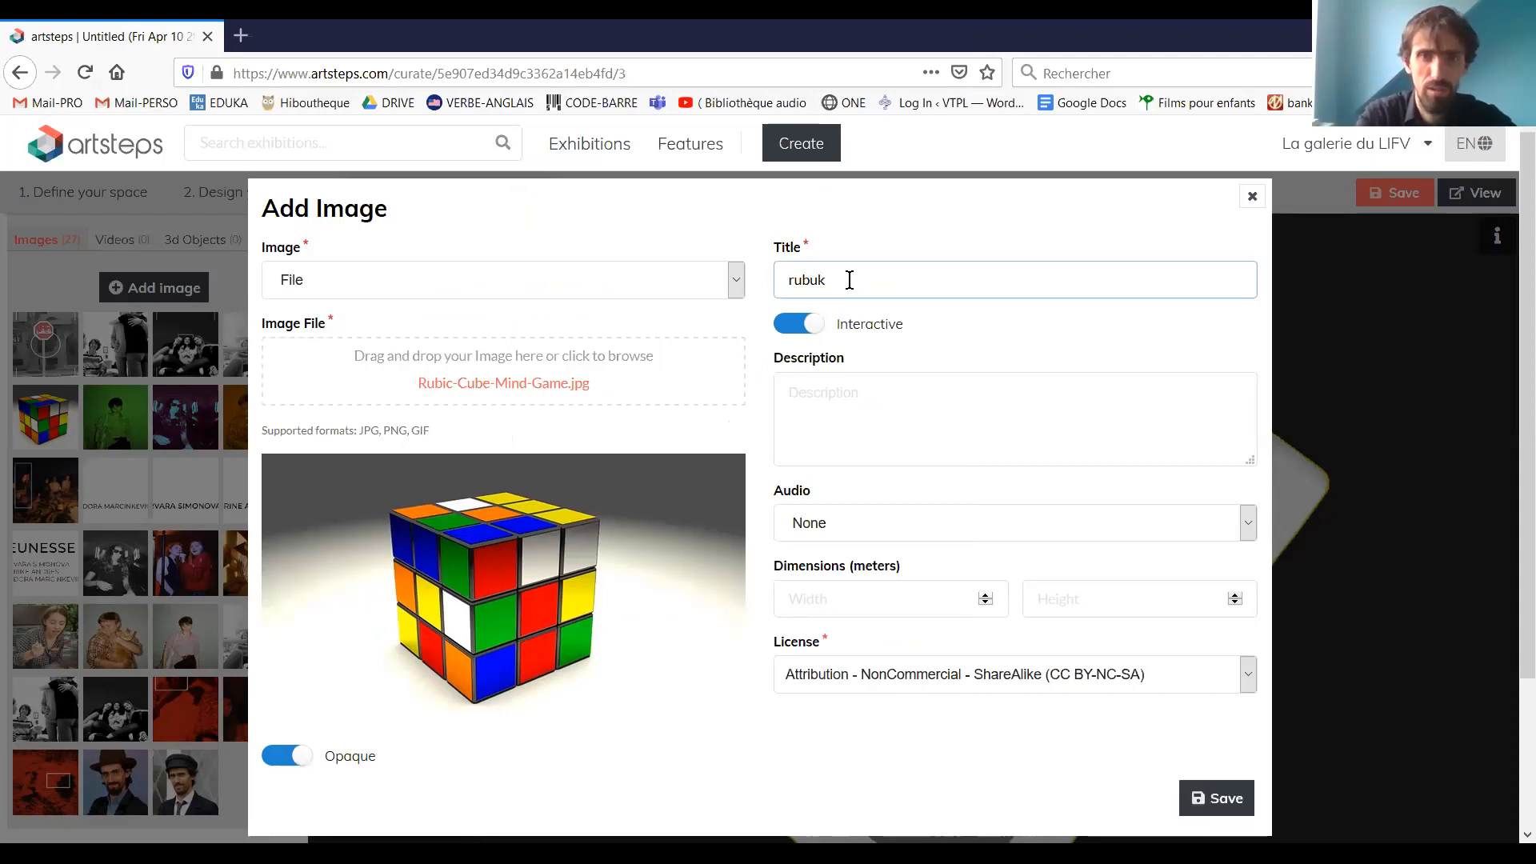
pyautogui.press('BackSpace')
pyautogui.write('i')
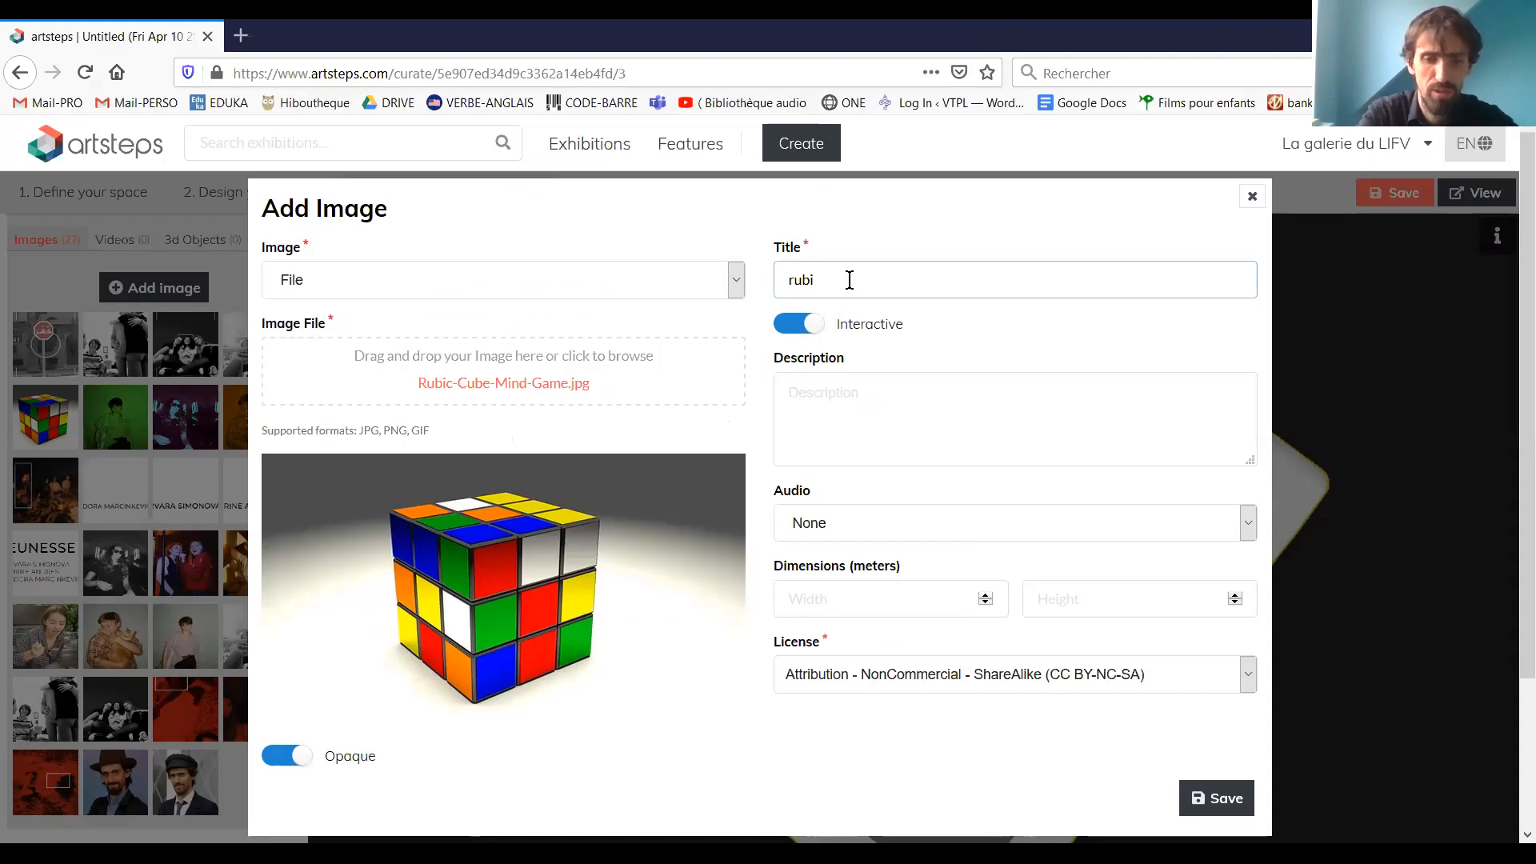
pyautogui.write('kub')
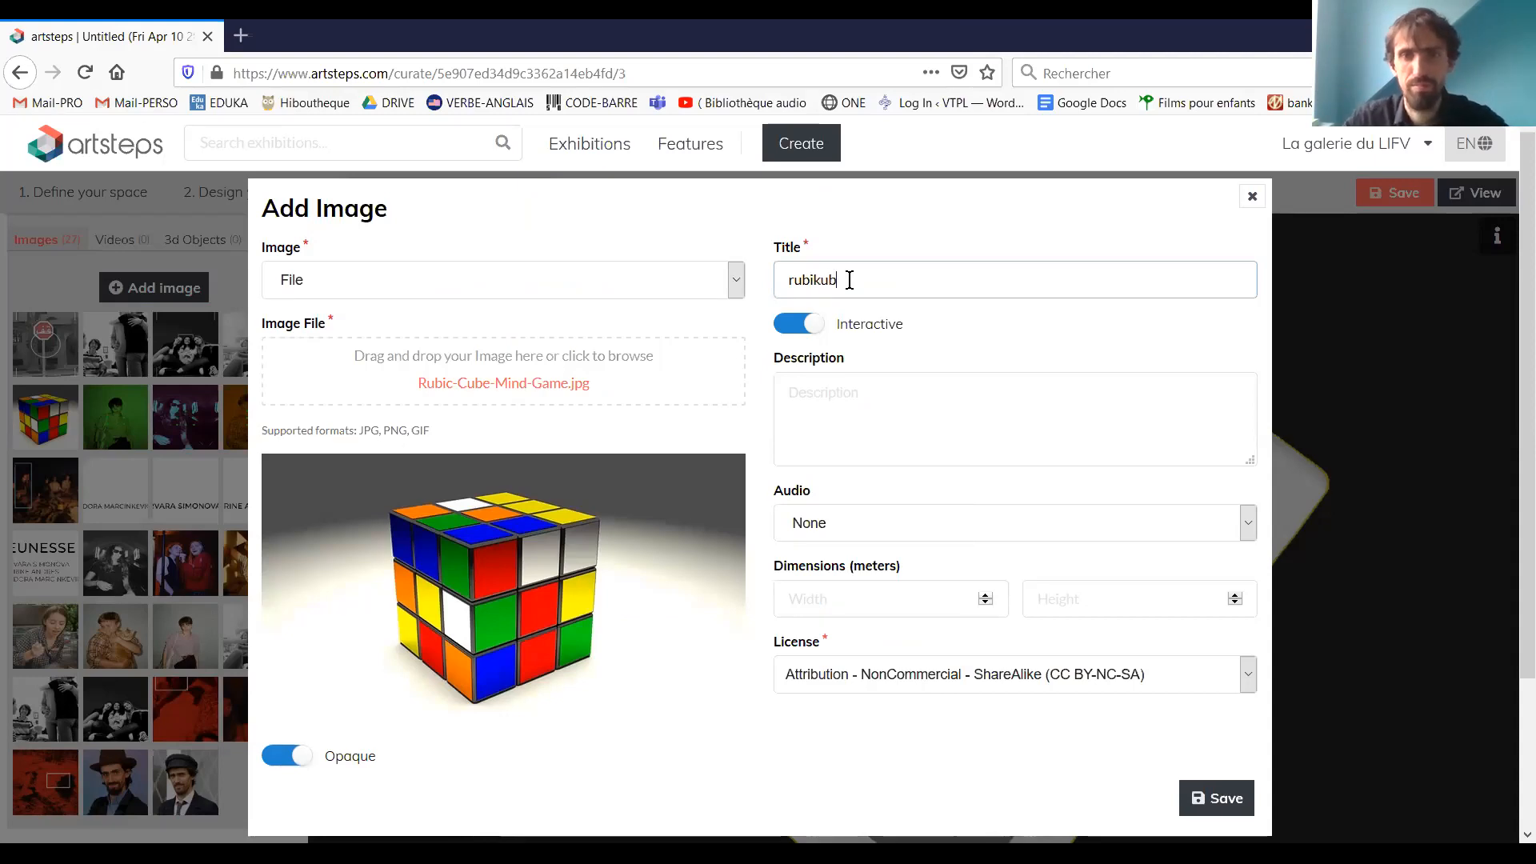
# Enter "c'est un rubikub" as the image's description
pyautogui.click(831, 398)
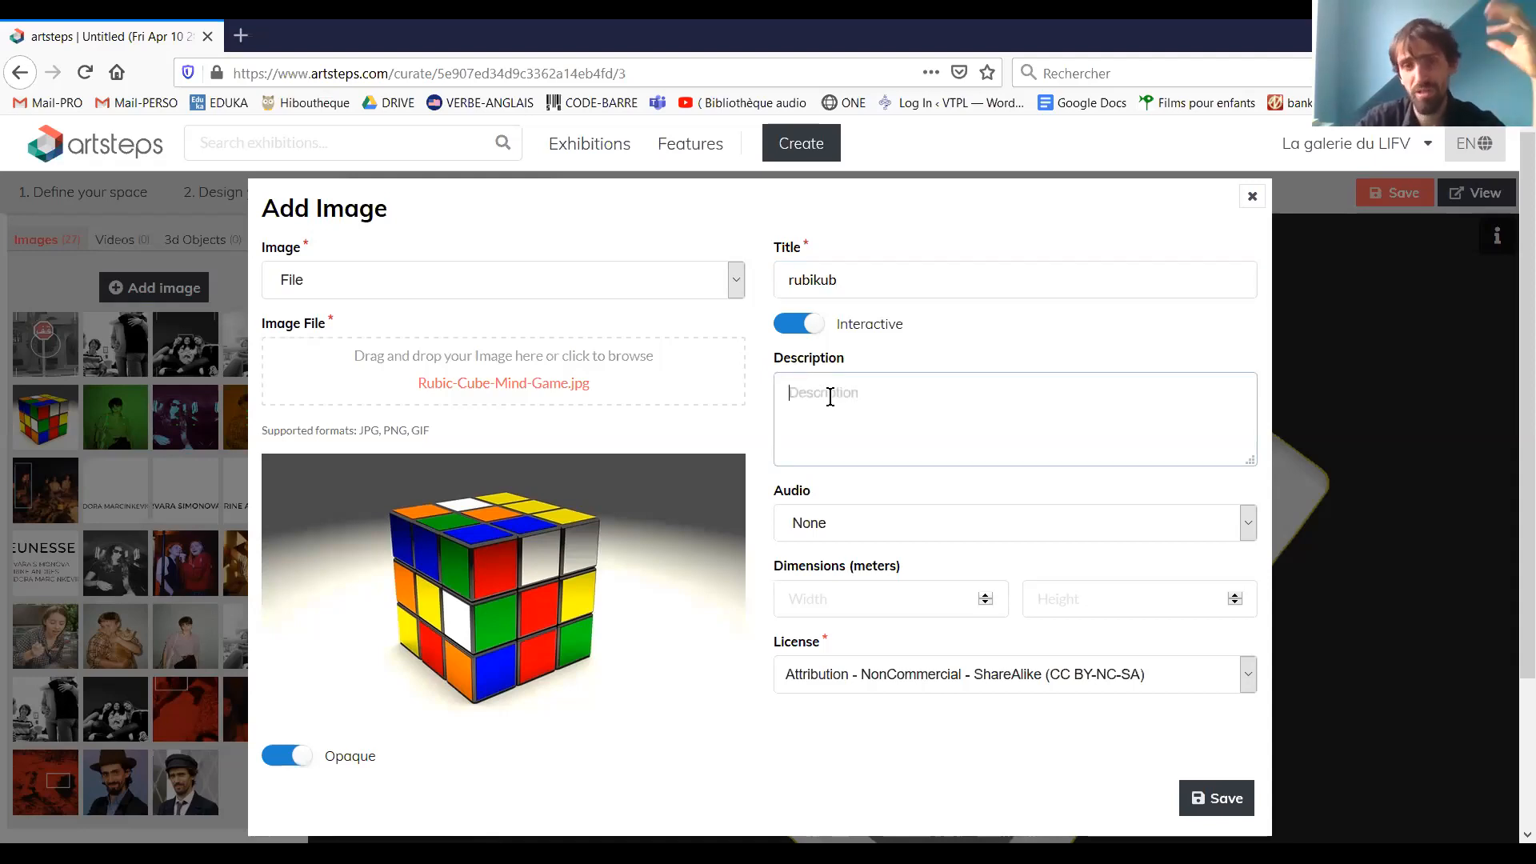
pyautogui.write("c'e")
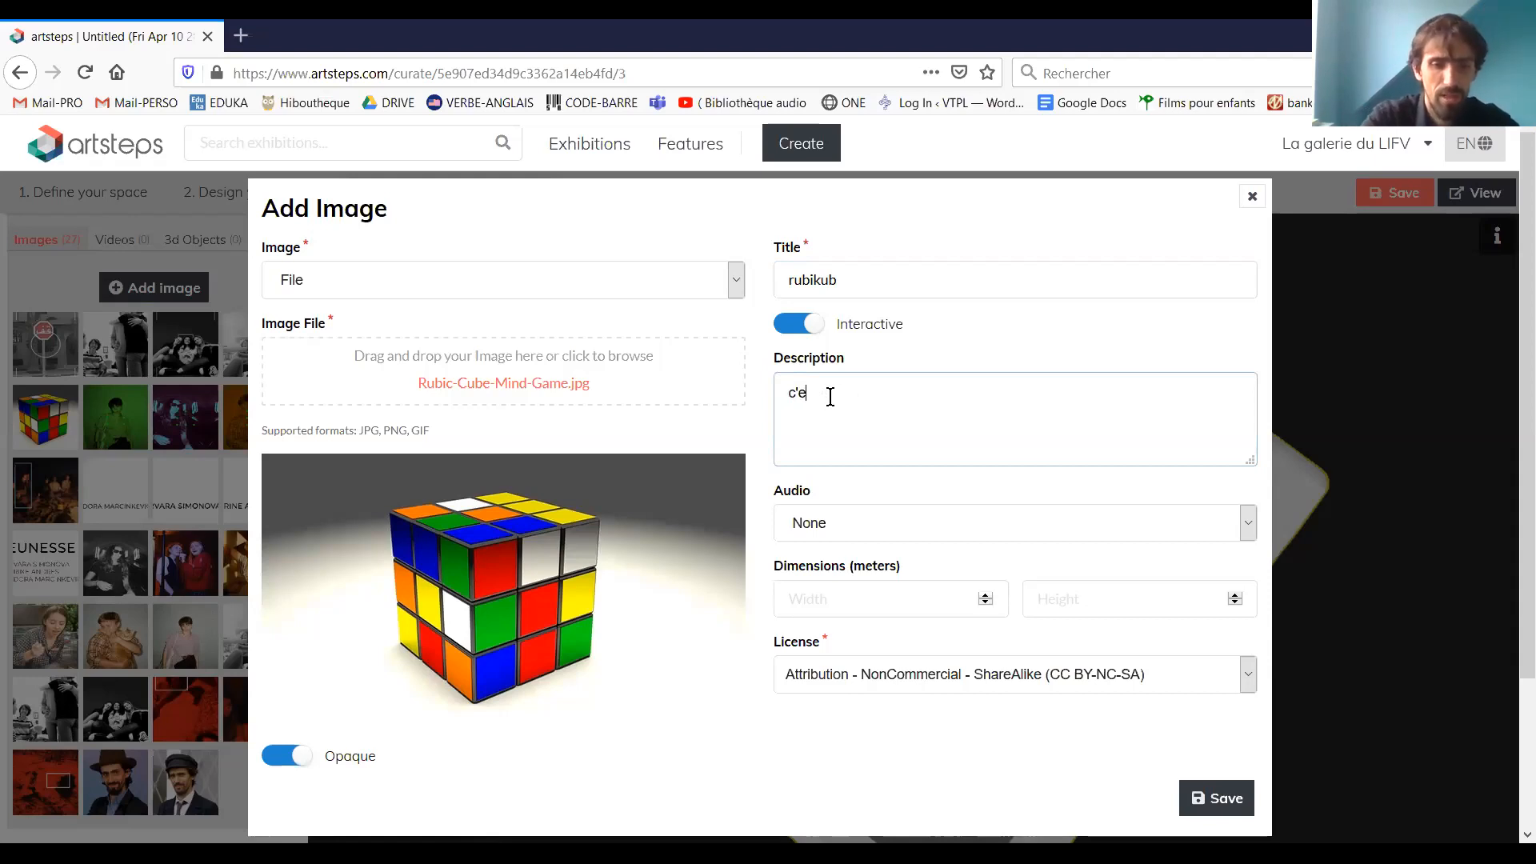
pyautogui.write('st un rub')
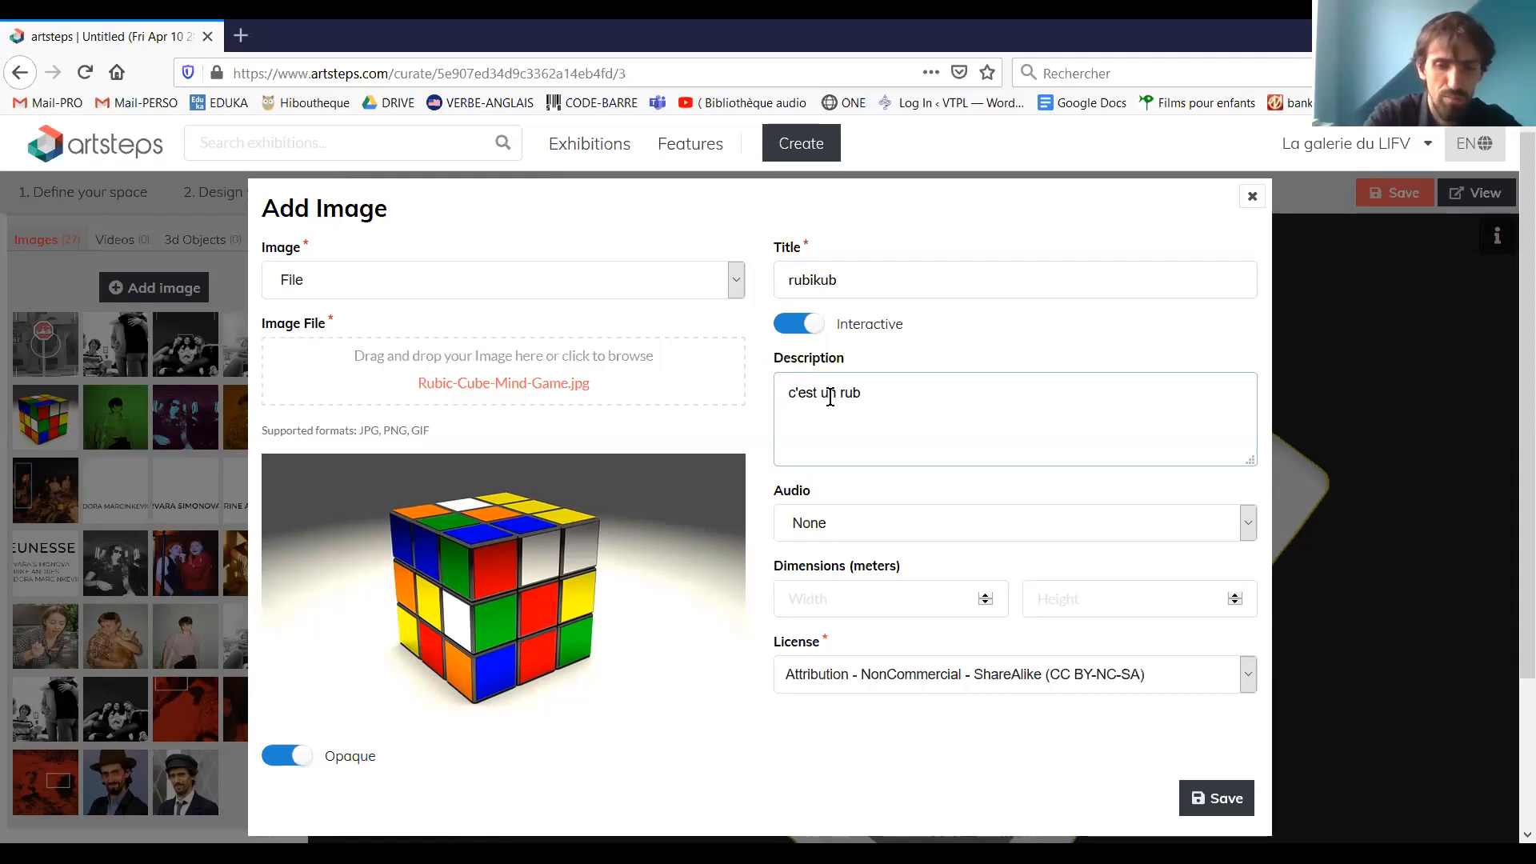
pyautogui.write('ikub')
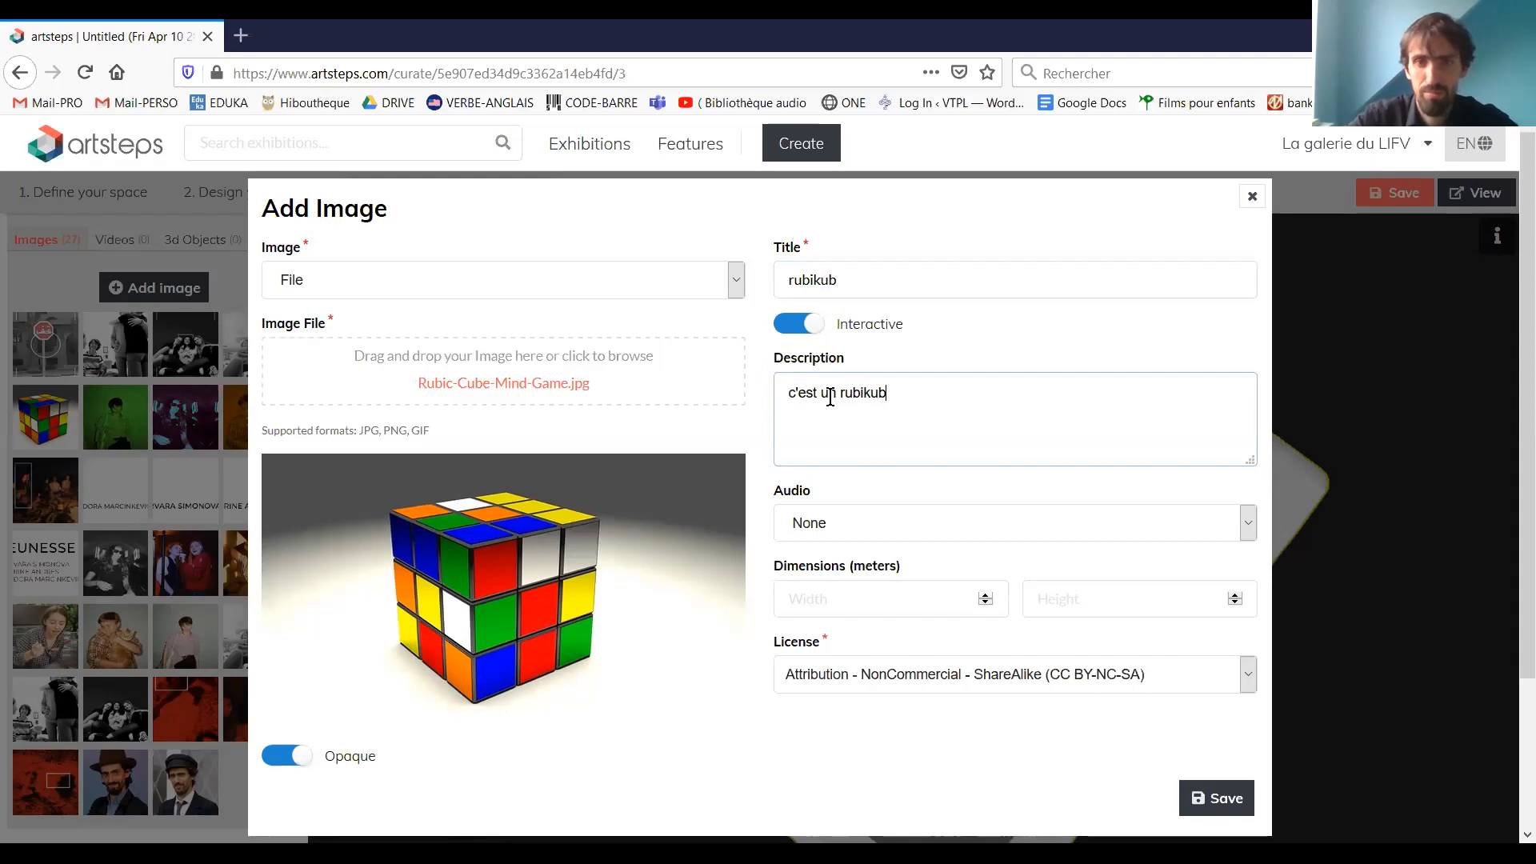
# Set the image's audio source to File, attach Believer.mp3 from the Téléchargements folder, and preview it briefly
pyautogui.click(999, 521)
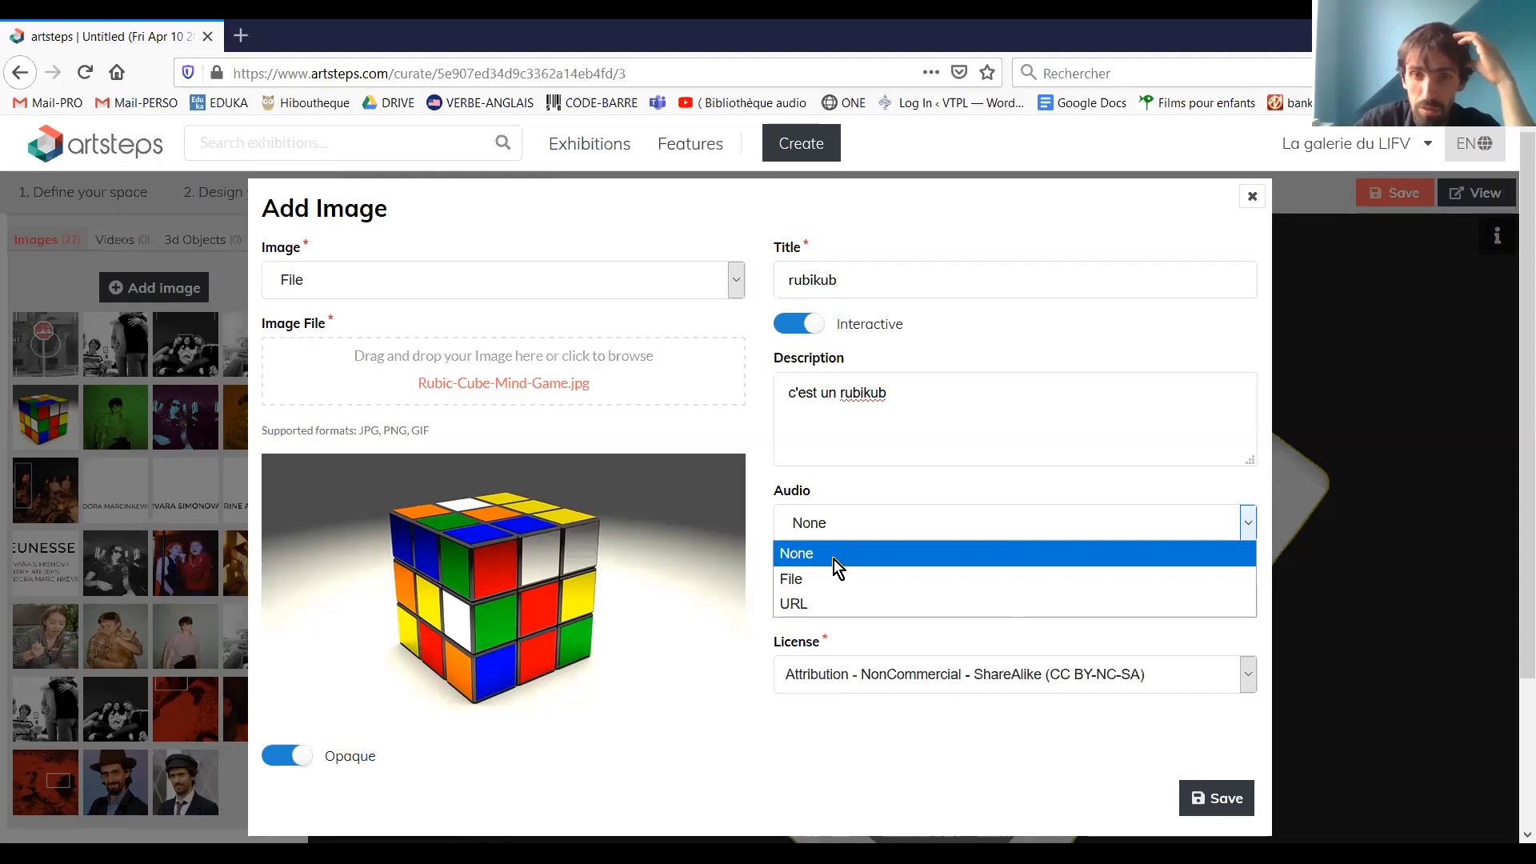
pyautogui.click(877, 580)
pyautogui.click(887, 608)
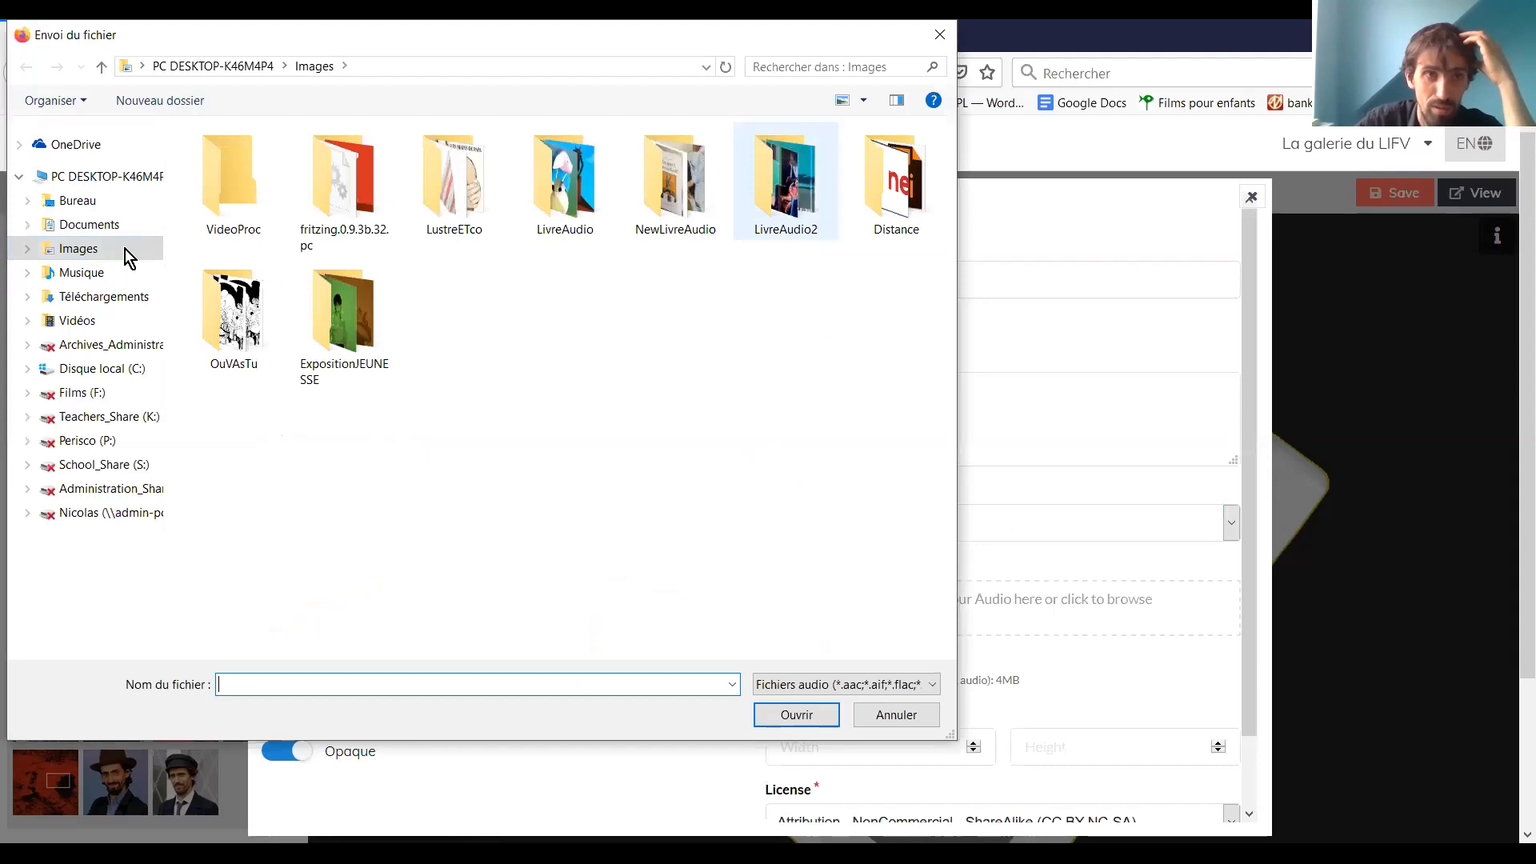
pyautogui.click(100, 296)
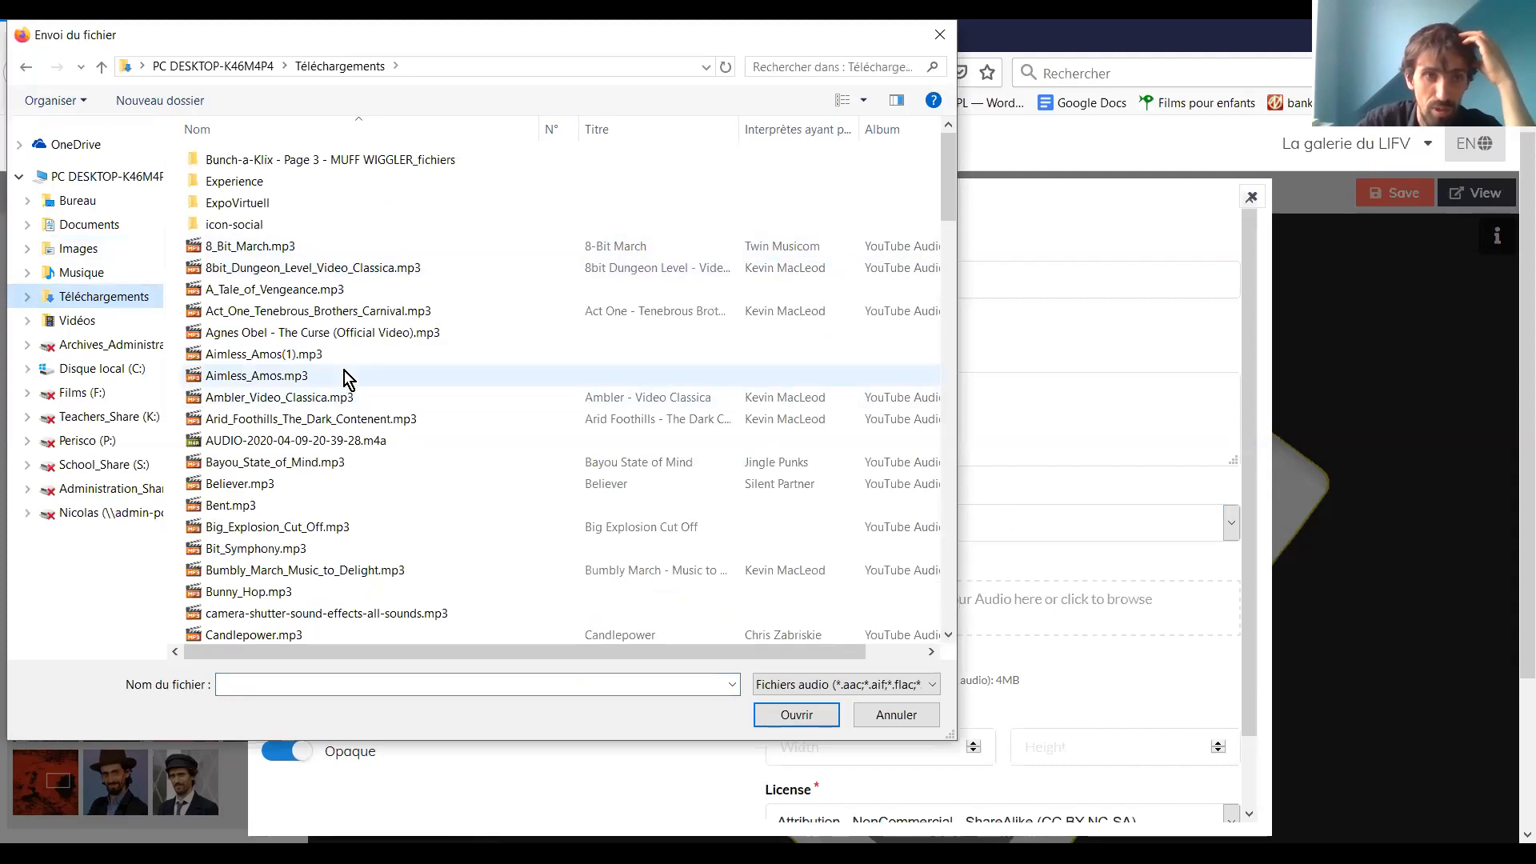
pyautogui.scroll(-1, 269, 432)
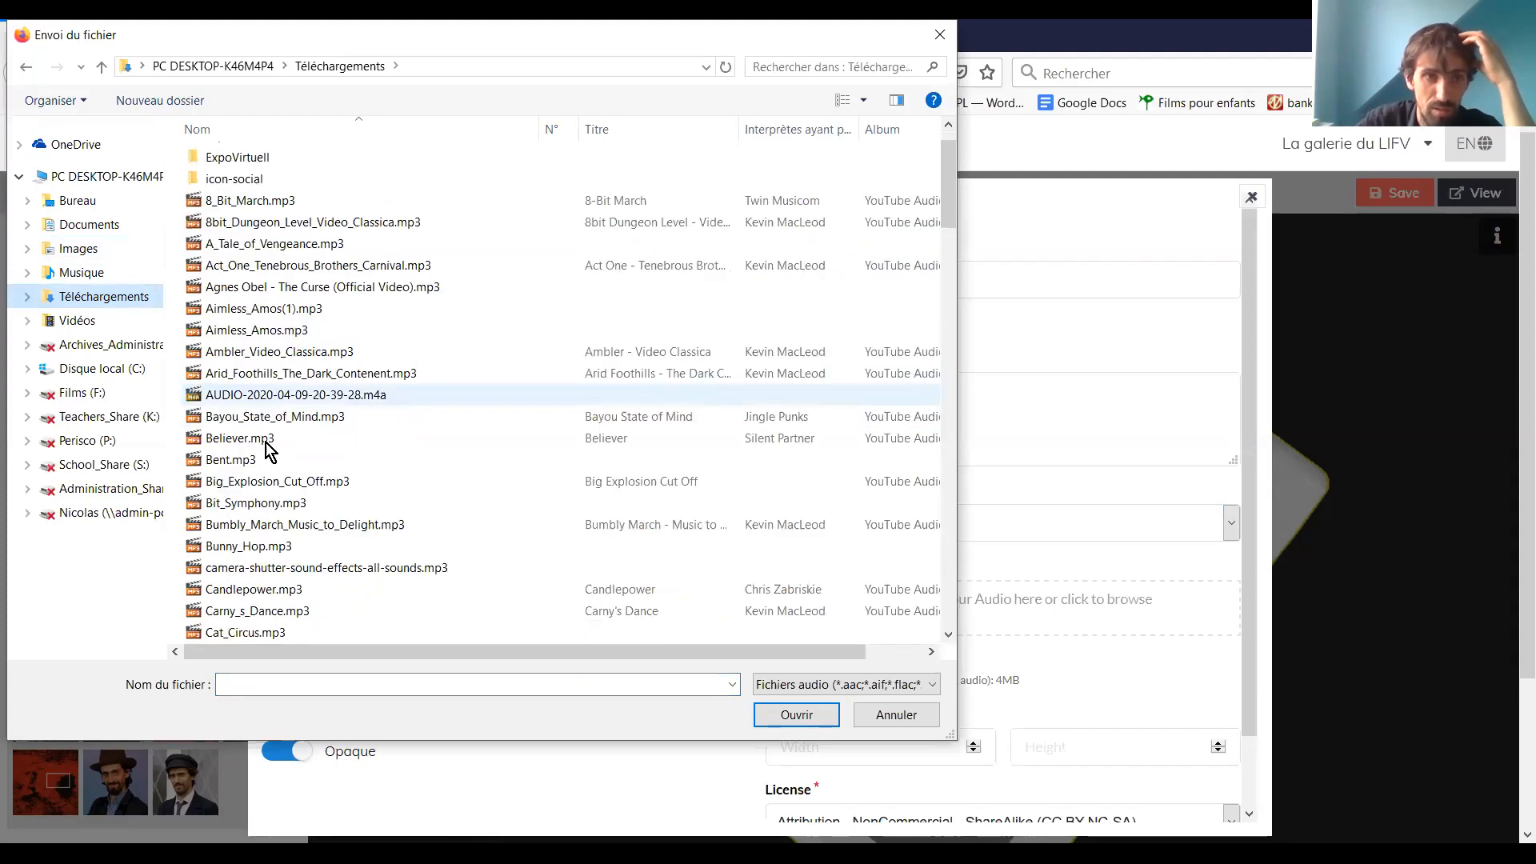
pyautogui.doubleClick(268, 444)
pyautogui.click(883, 737)
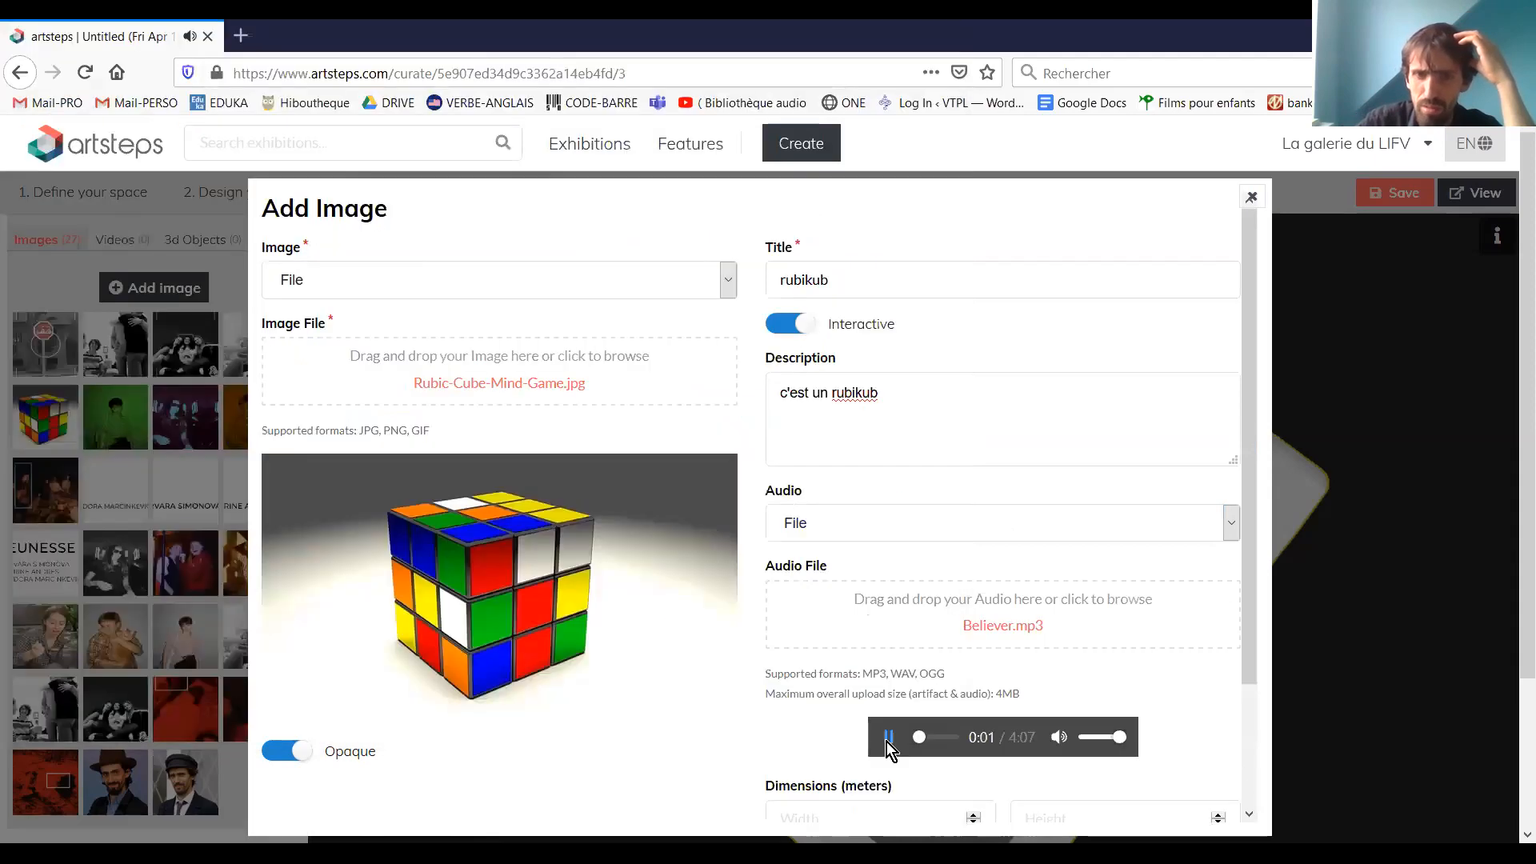
pyautogui.click(907, 727)
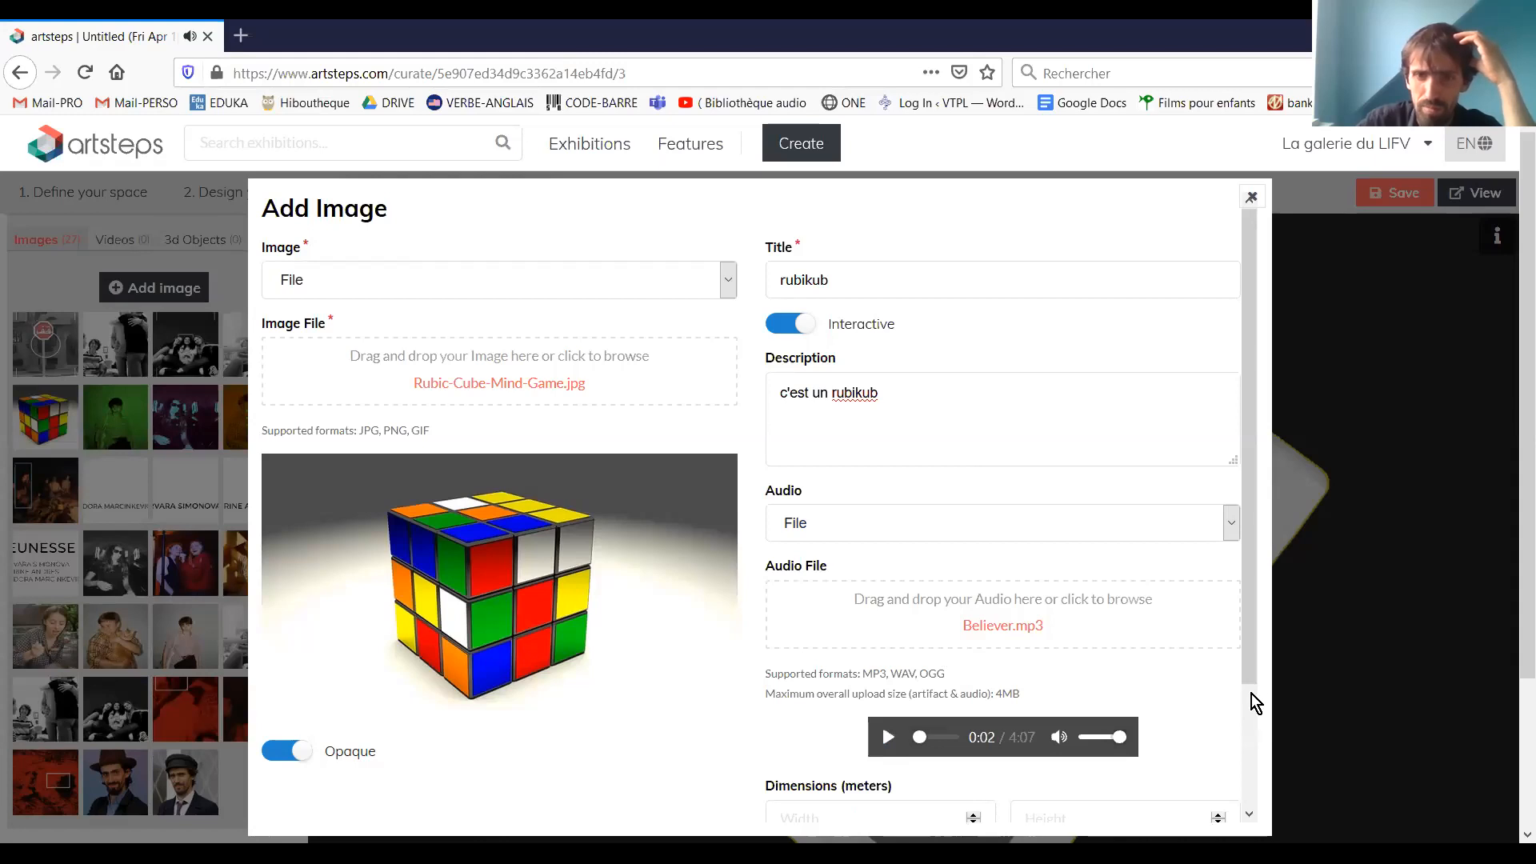
# Review the licence options, keep Attribution - NonCommercial - ShareAlike (CC BY-NC-SA), and try to save the image with Believer.mp3 attached
pyautogui.scroll(-3, 1252, 694)
pyautogui.click(1082, 748)
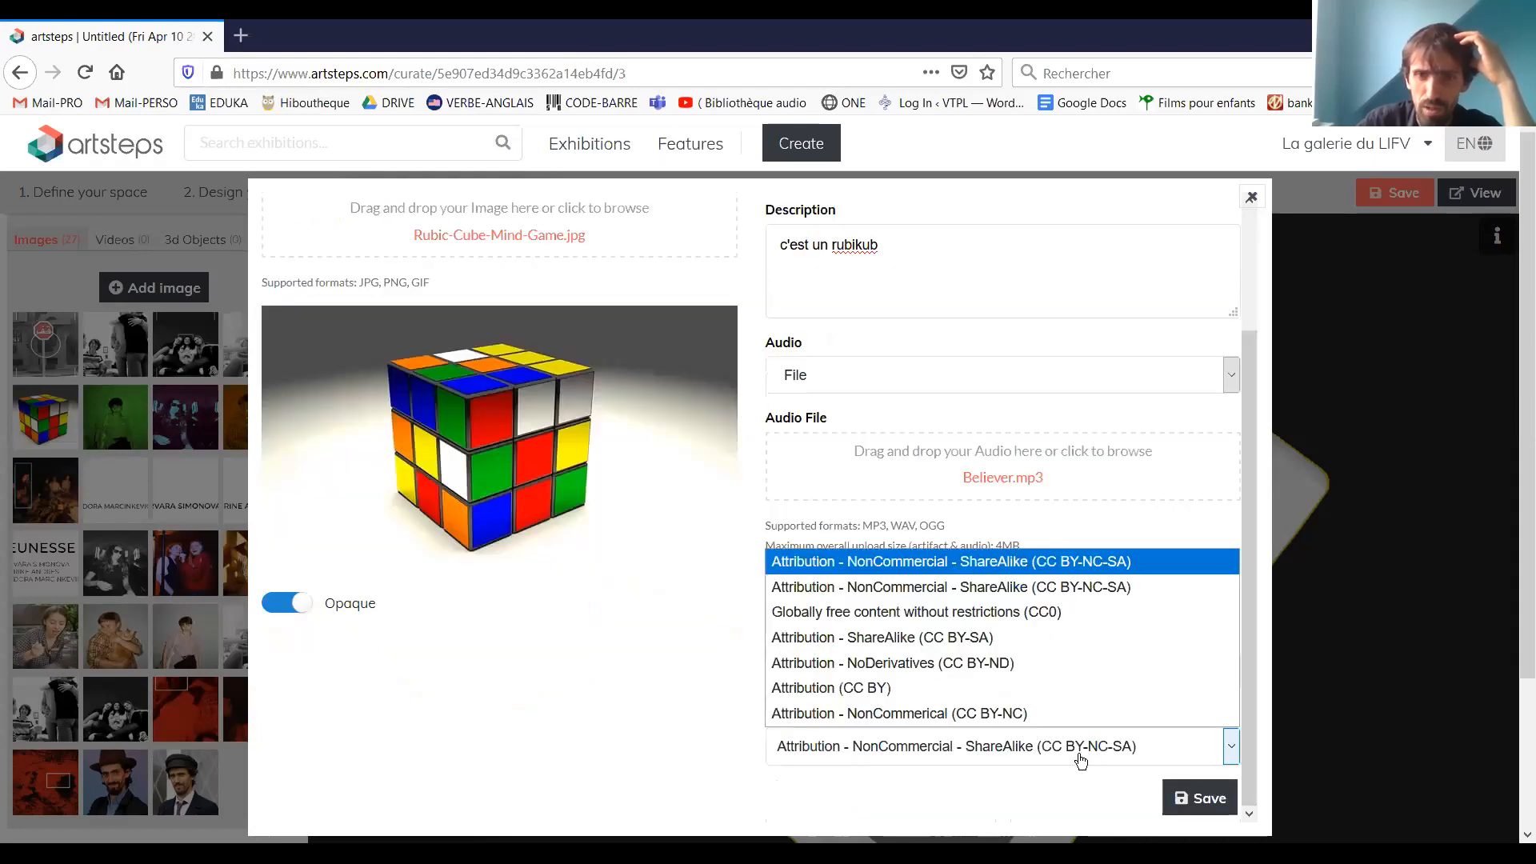
pyautogui.click(914, 790)
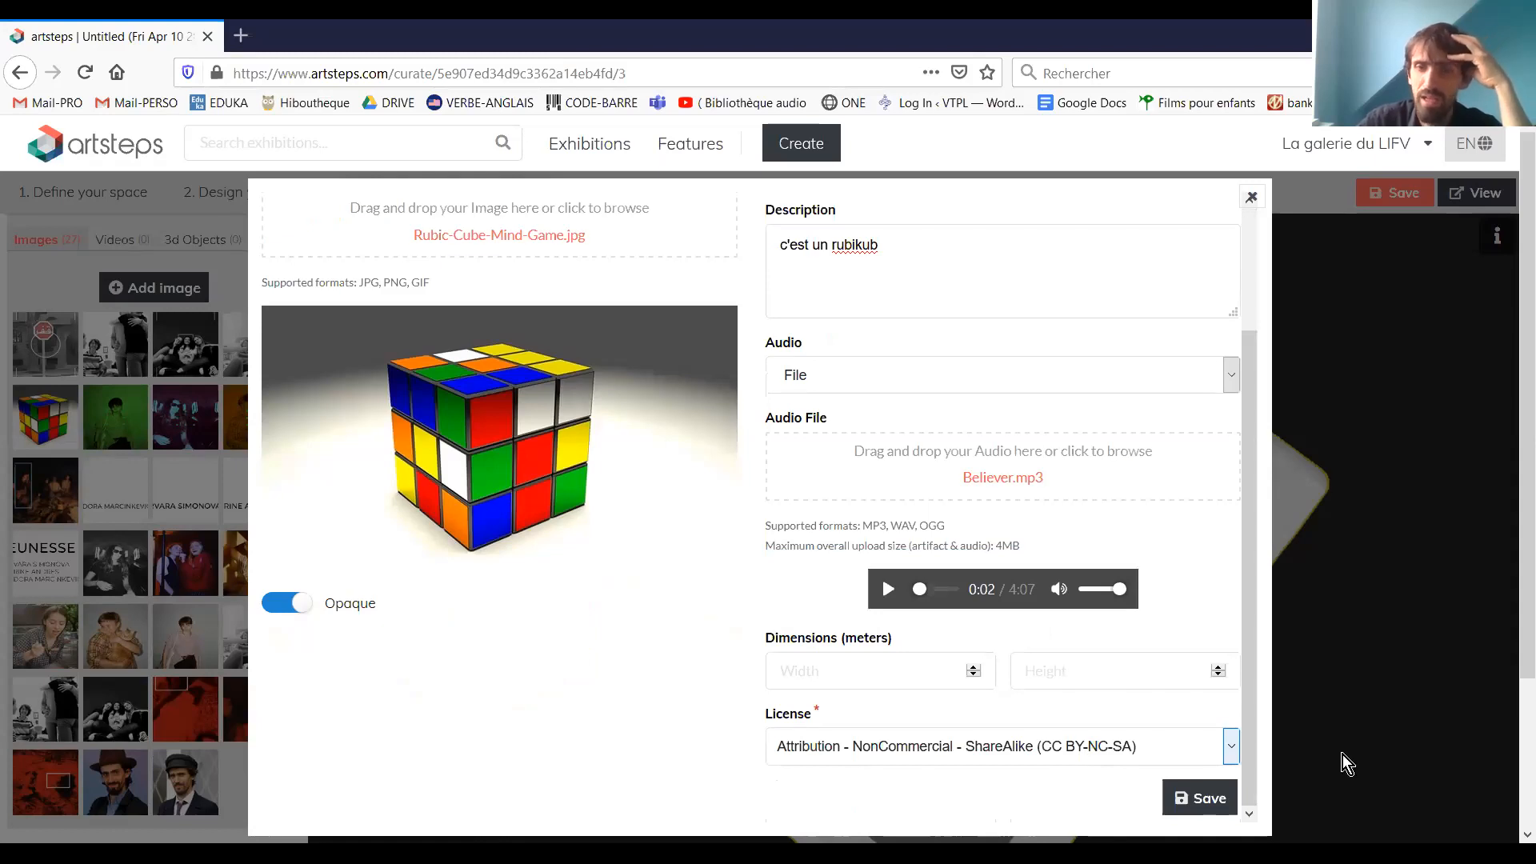
pyautogui.click(1200, 801)
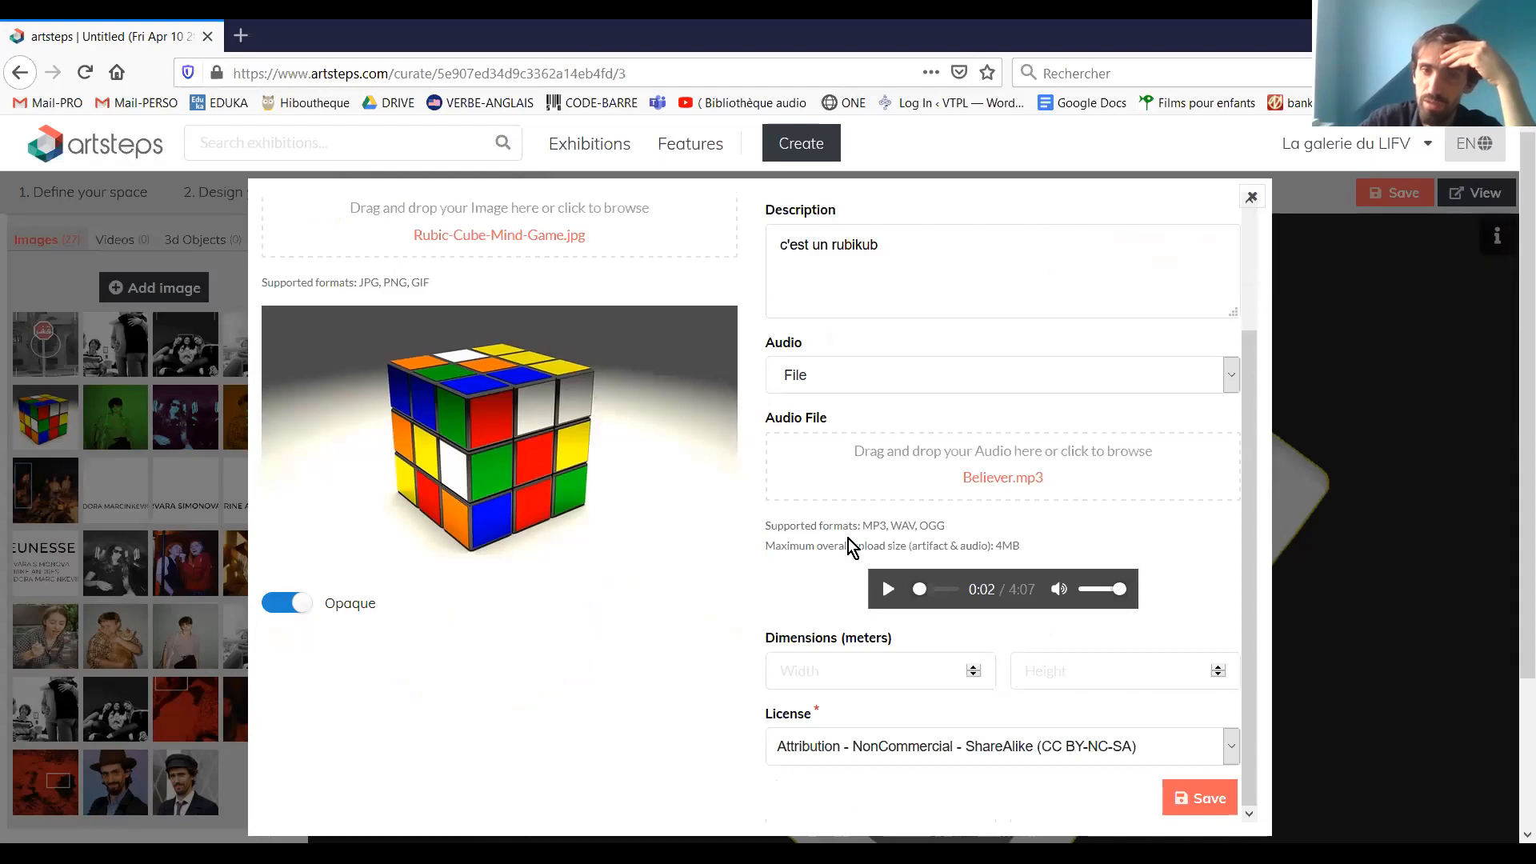
pyautogui.scroll(2, 1250, 472)
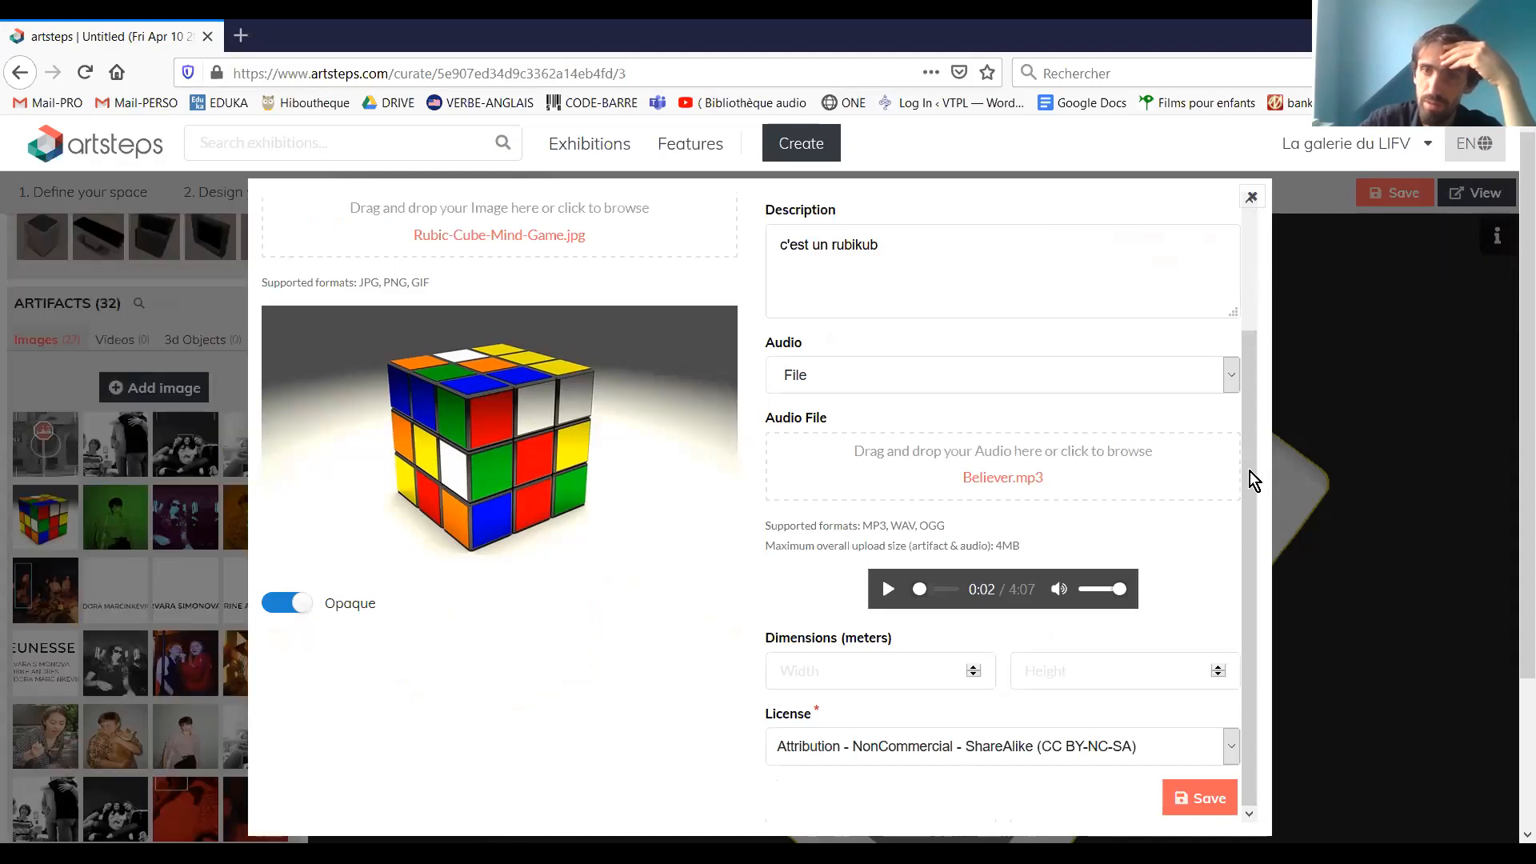
pyautogui.scroll(1, 1256, 396)
pyautogui.scroll(-1, 1241, 525)
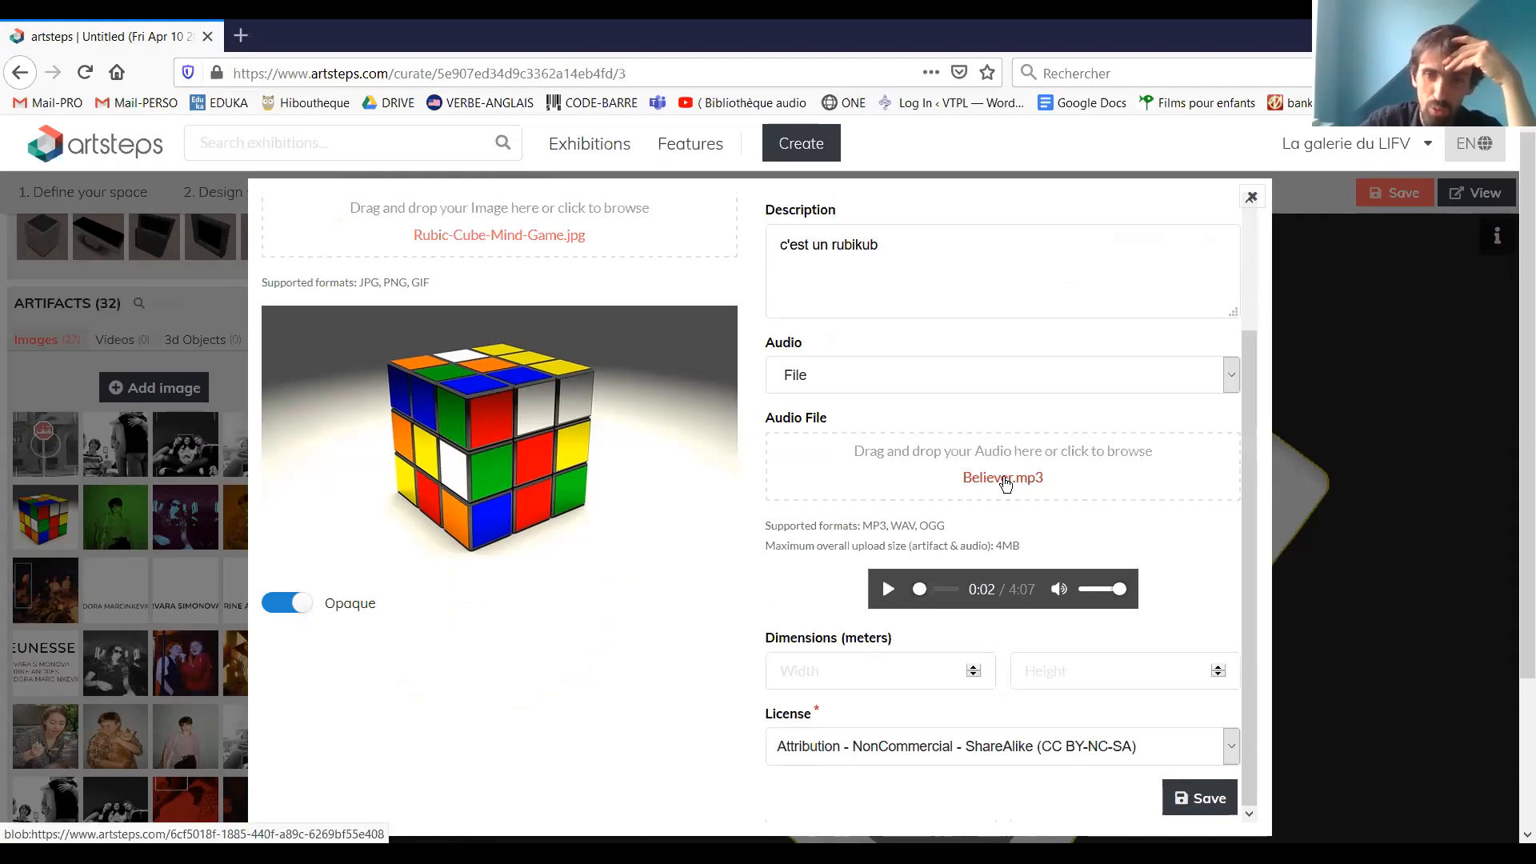
# Replace the image's audio file with StevensonMatissewav.mp3 from the Téléchargements folder and save the image artifact
pyautogui.click(373, 206)
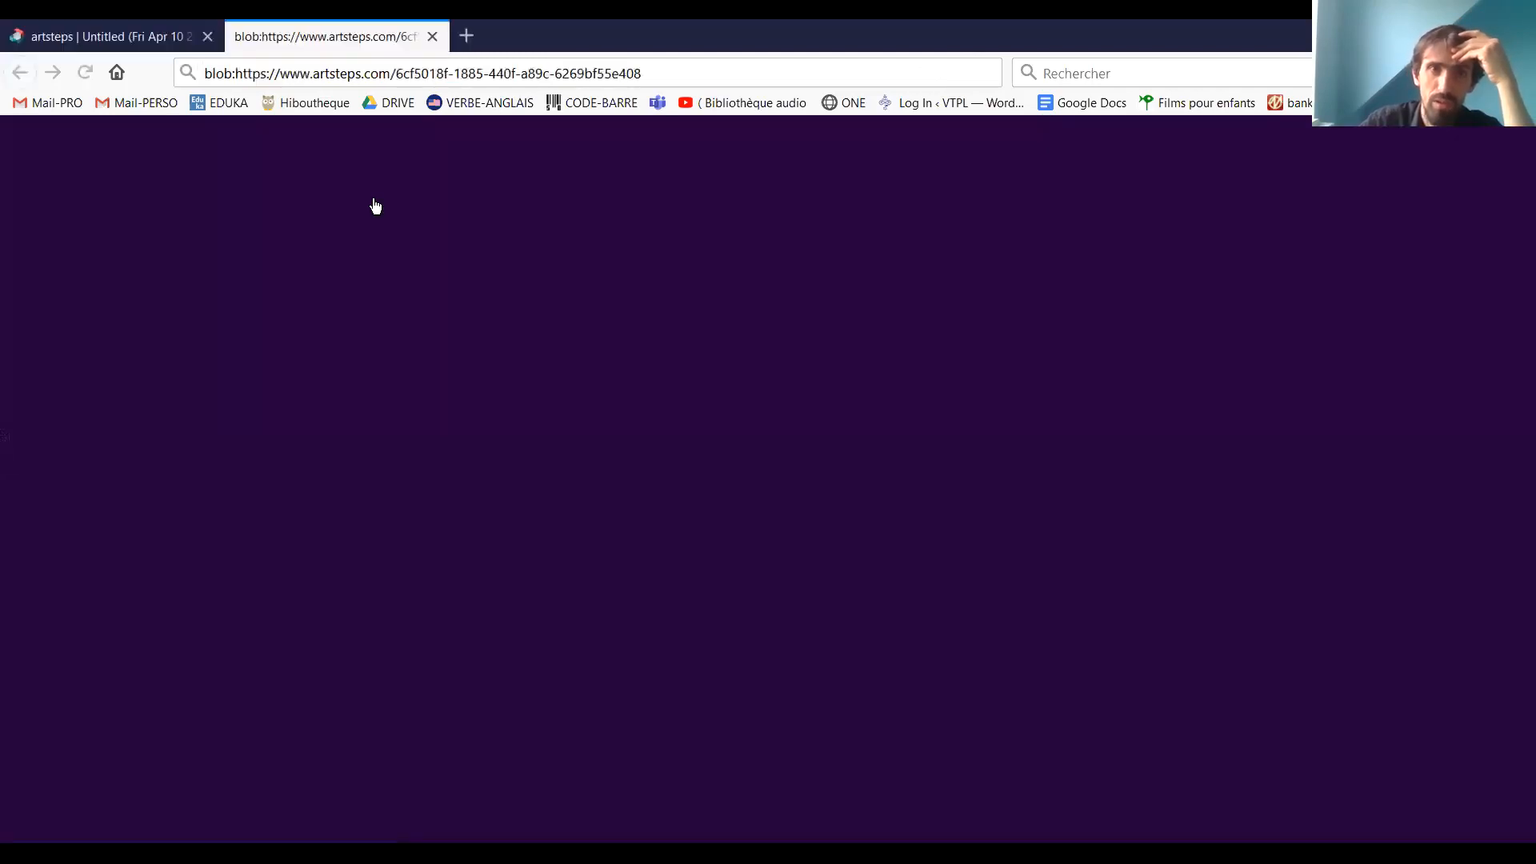
pyautogui.hotkey('ctrl', 'w')
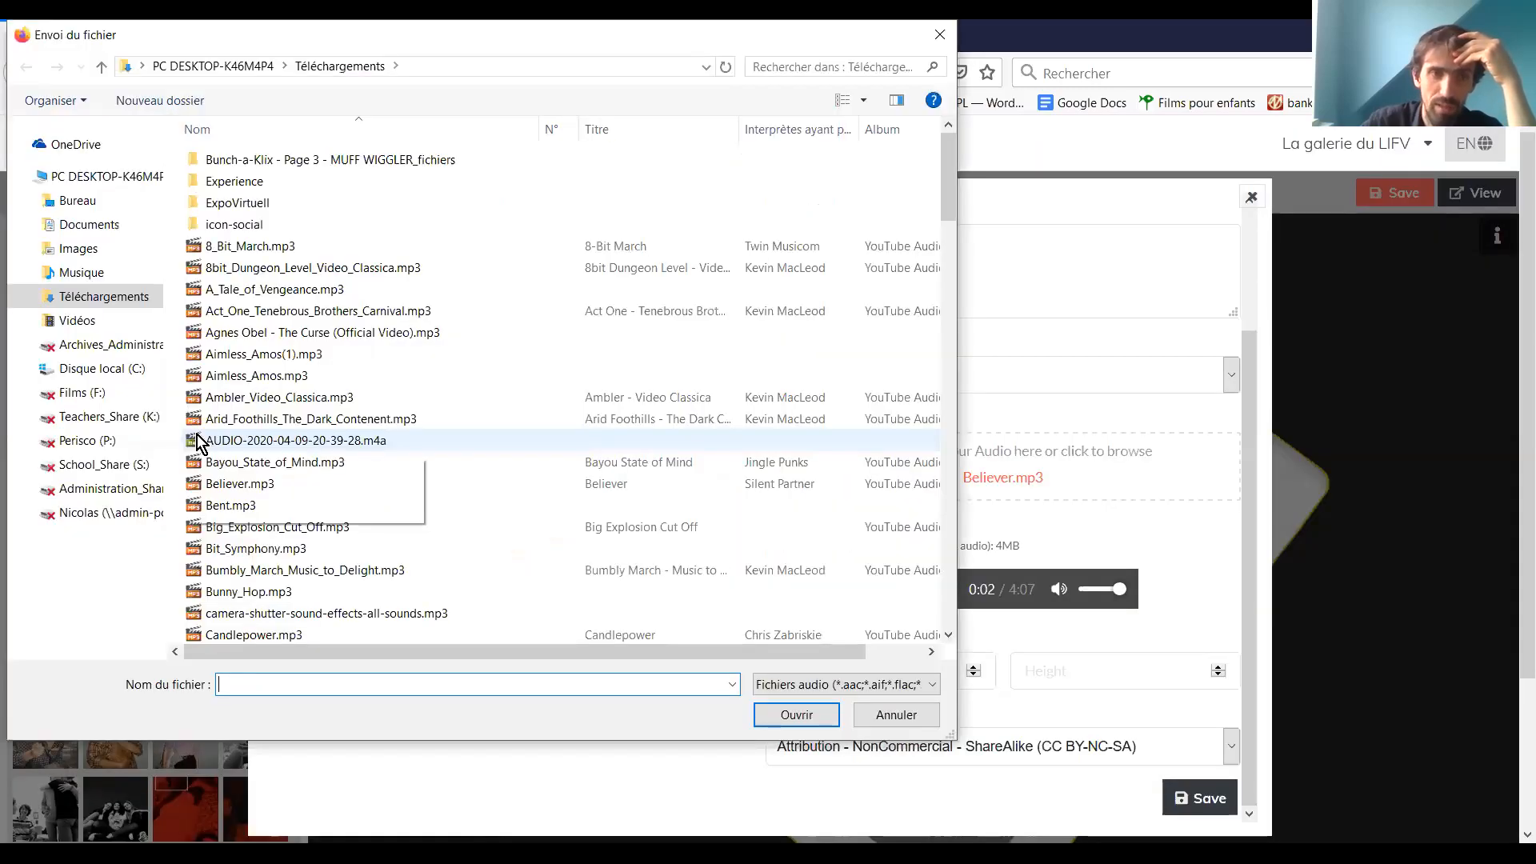
pyautogui.scroll(-3, 244, 406)
pyautogui.scroll(-7, 242, 414)
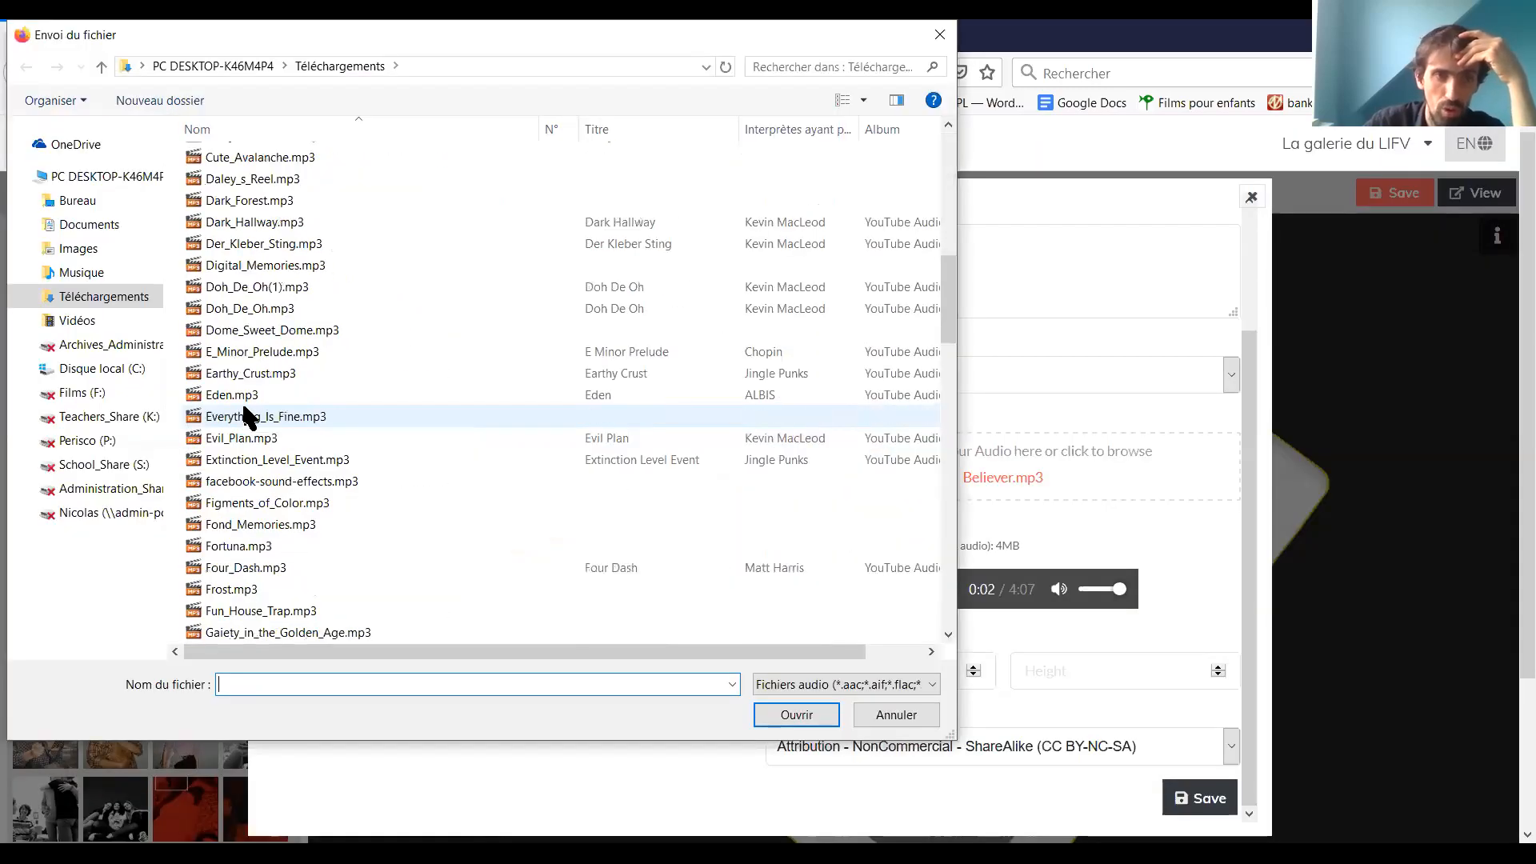
pyautogui.scroll(-7, 242, 414)
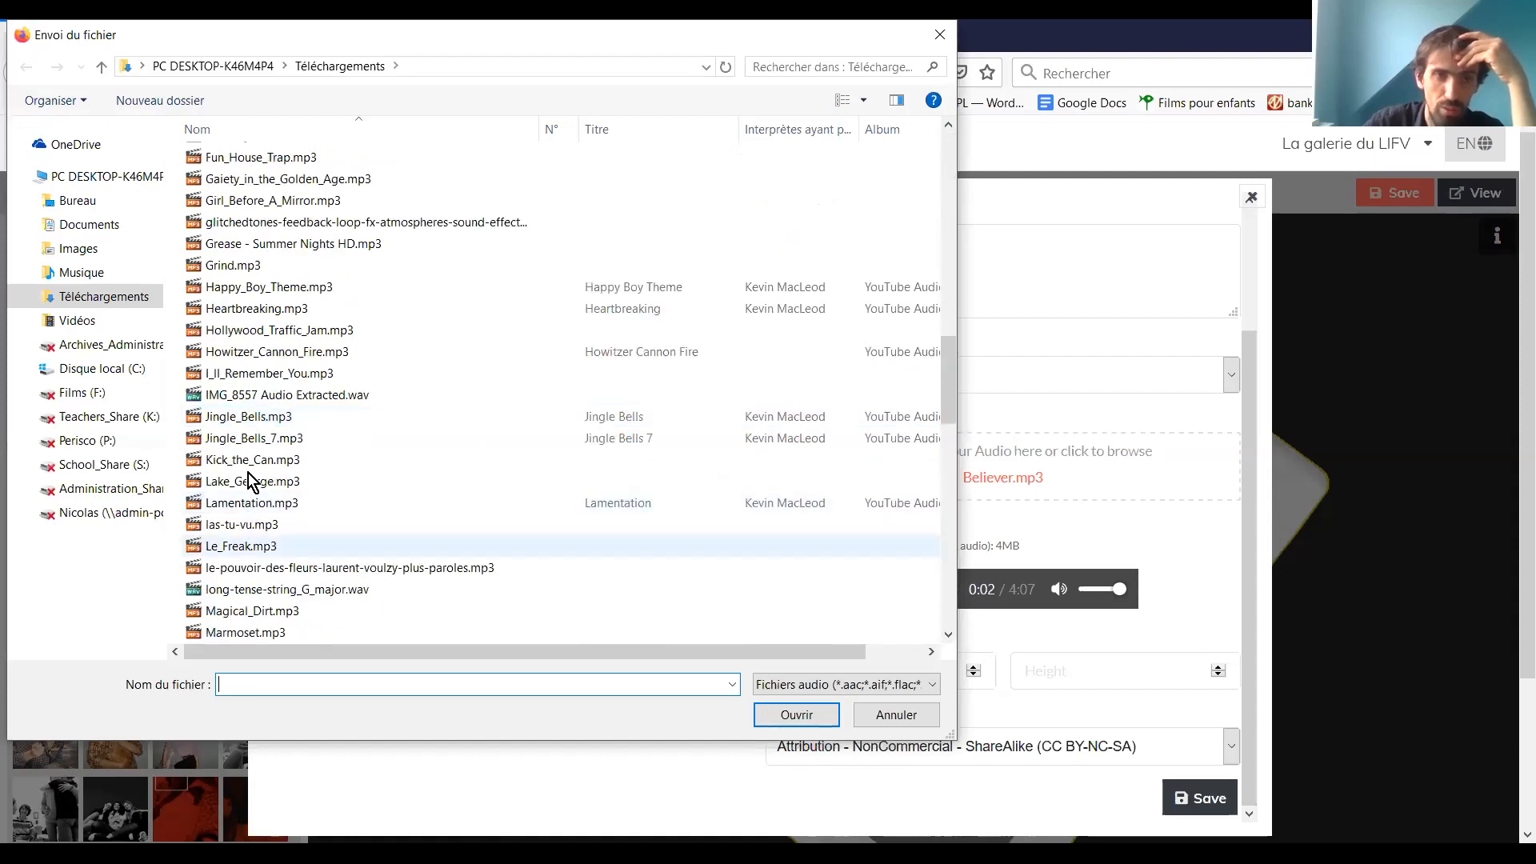
pyautogui.scroll(-3, 252, 470)
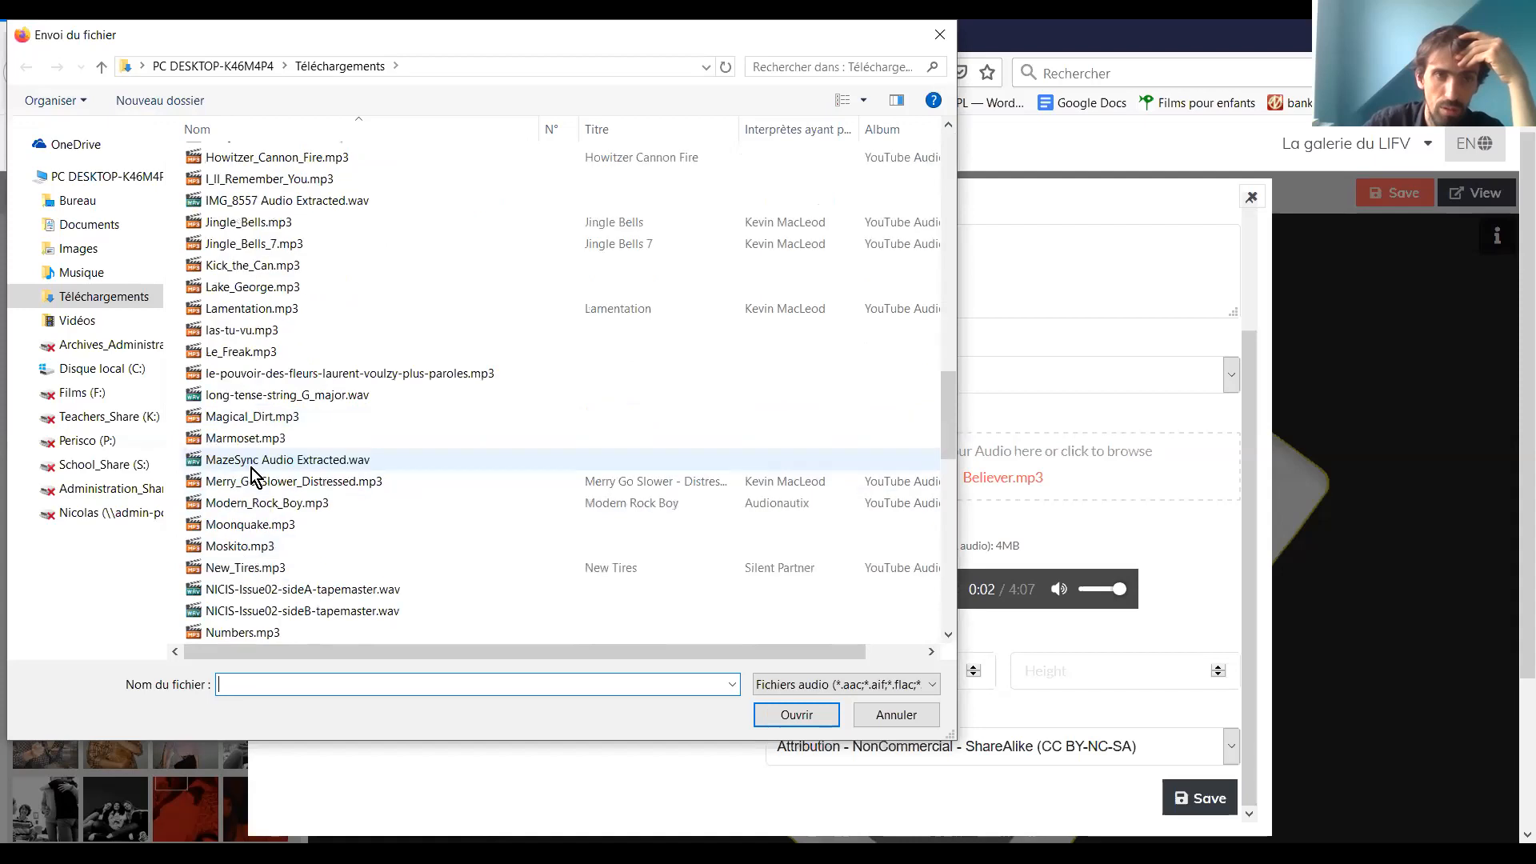
pyautogui.scroll(-4, 252, 472)
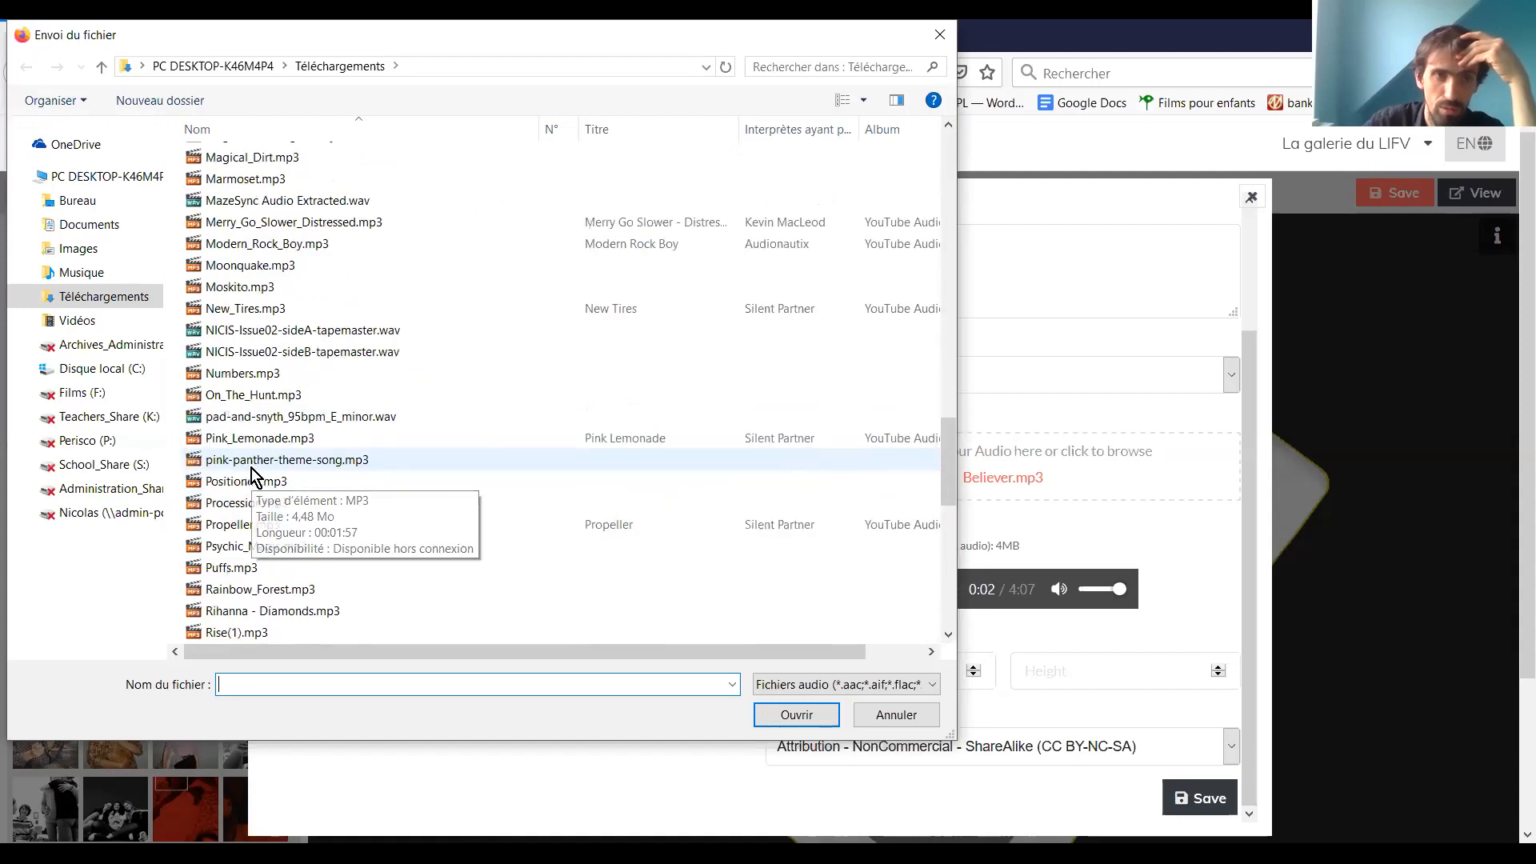
pyautogui.scroll(-3, 252, 472)
pyautogui.scroll(-3, 252, 473)
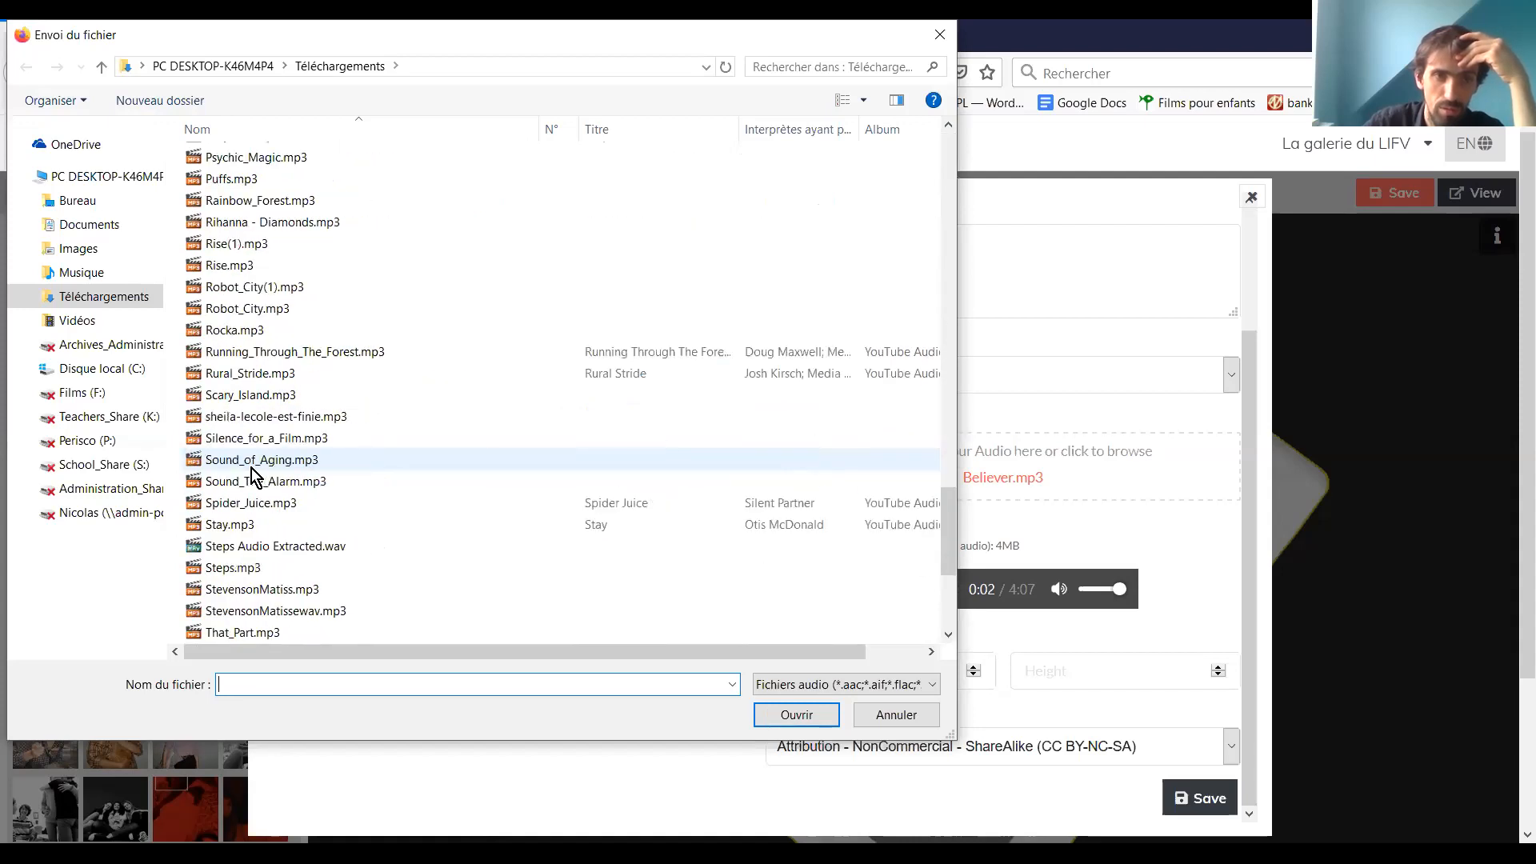
pyautogui.scroll(-4, 251, 474)
pyautogui.scroll(-1, 260, 592)
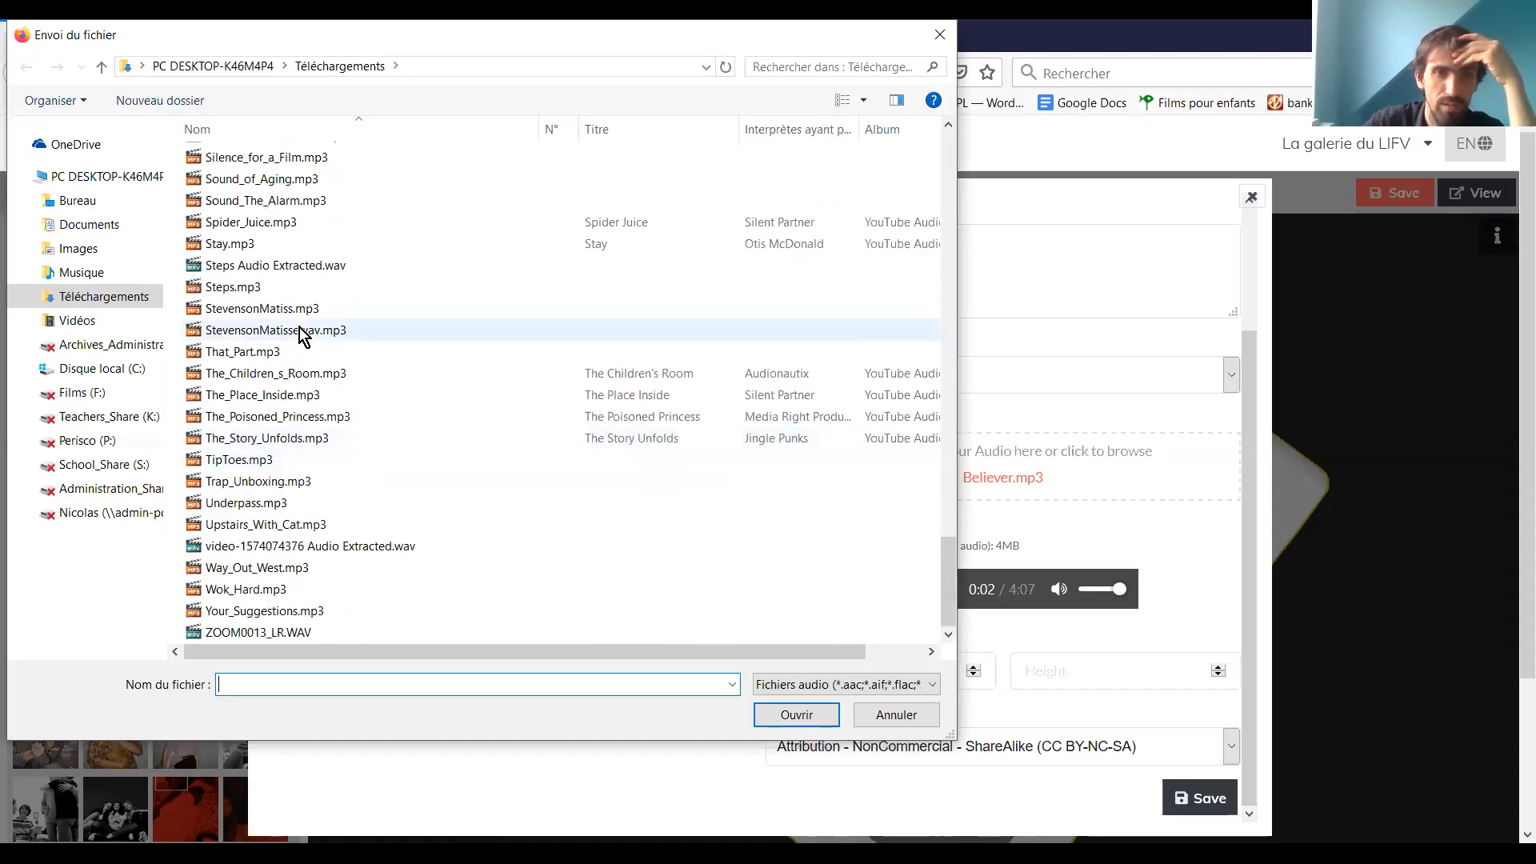
pyautogui.click(890, 593)
pyautogui.click(890, 590)
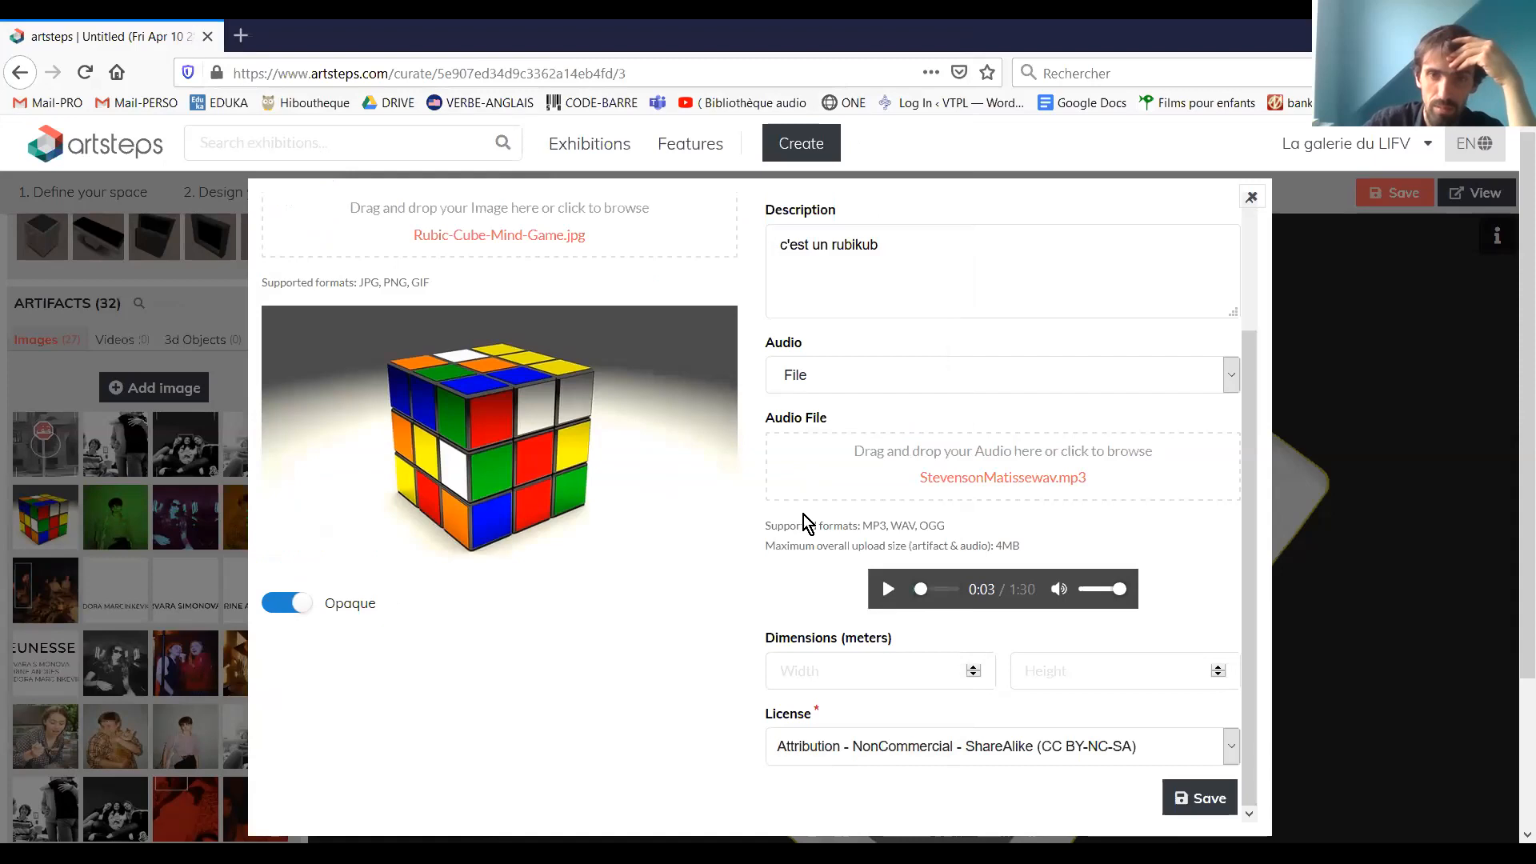
pyautogui.click(1202, 800)
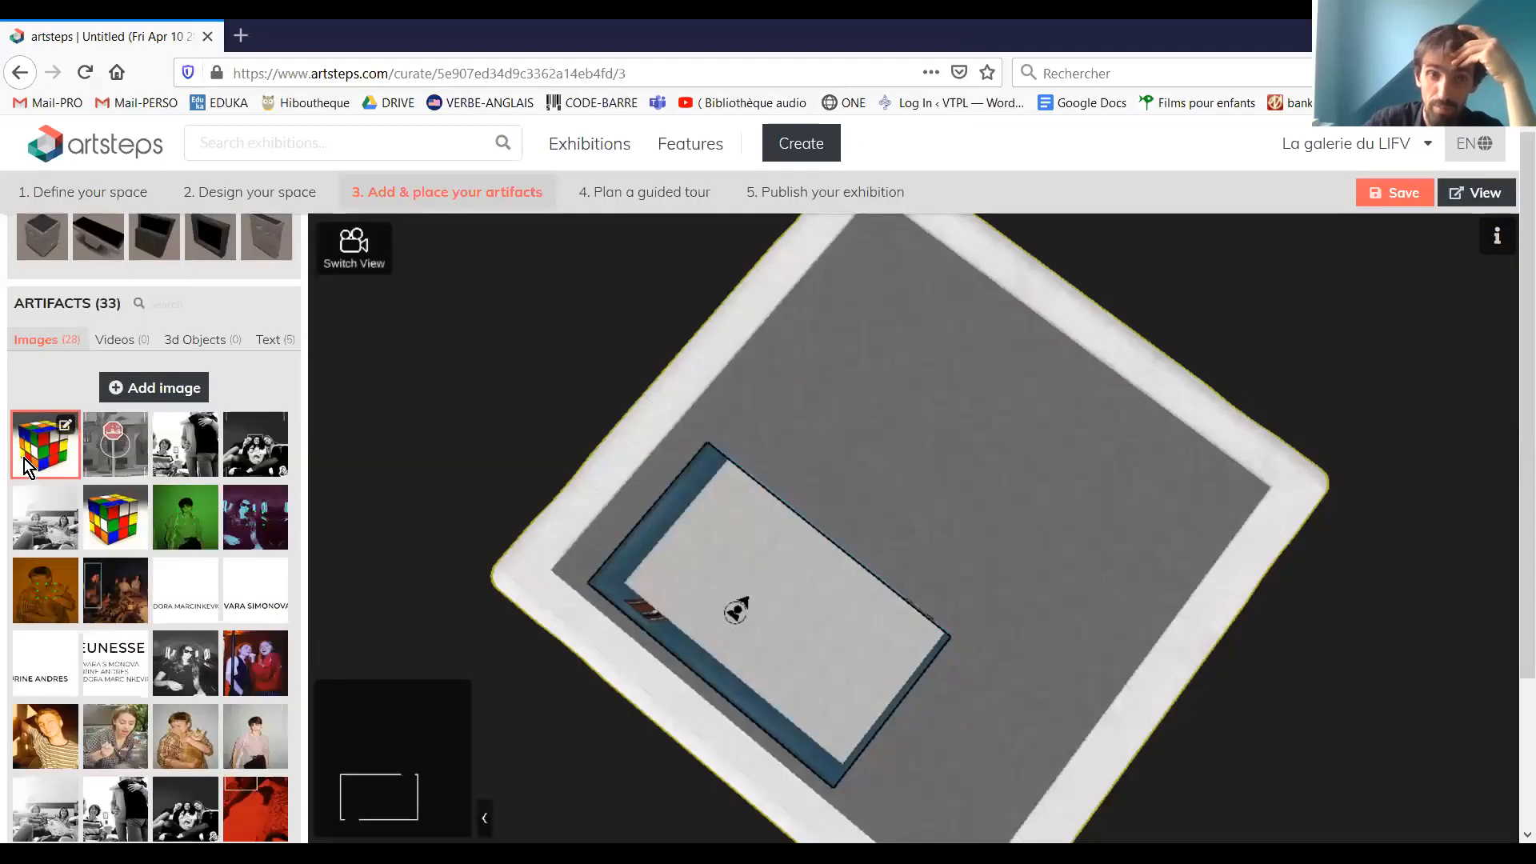
# Start a new video artifact and set its video source to URL instead of File
pyautogui.click(125, 344)
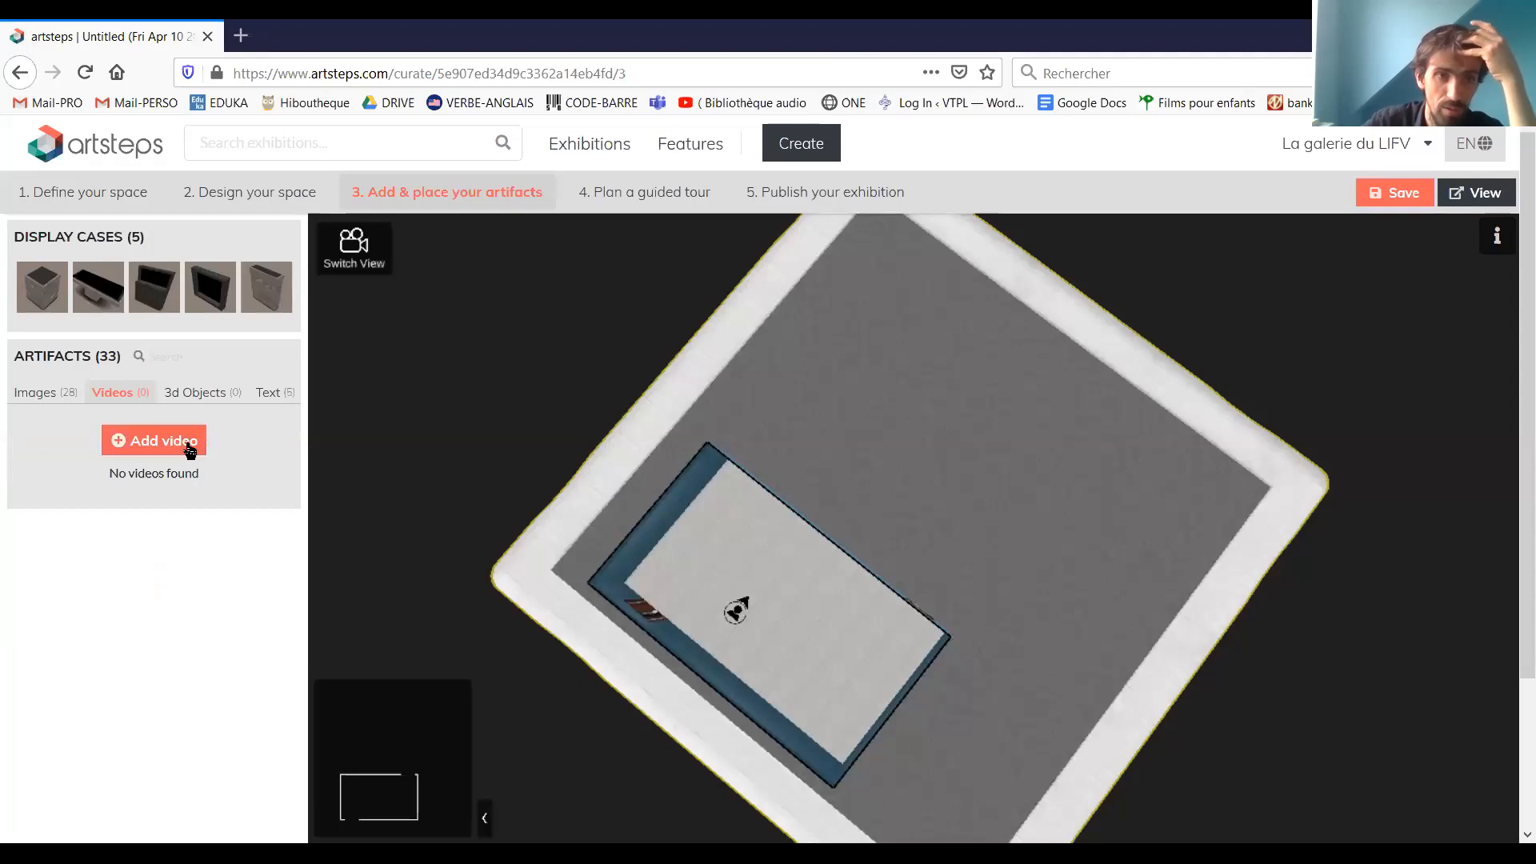
pyautogui.click(187, 445)
pyautogui.click(480, 285)
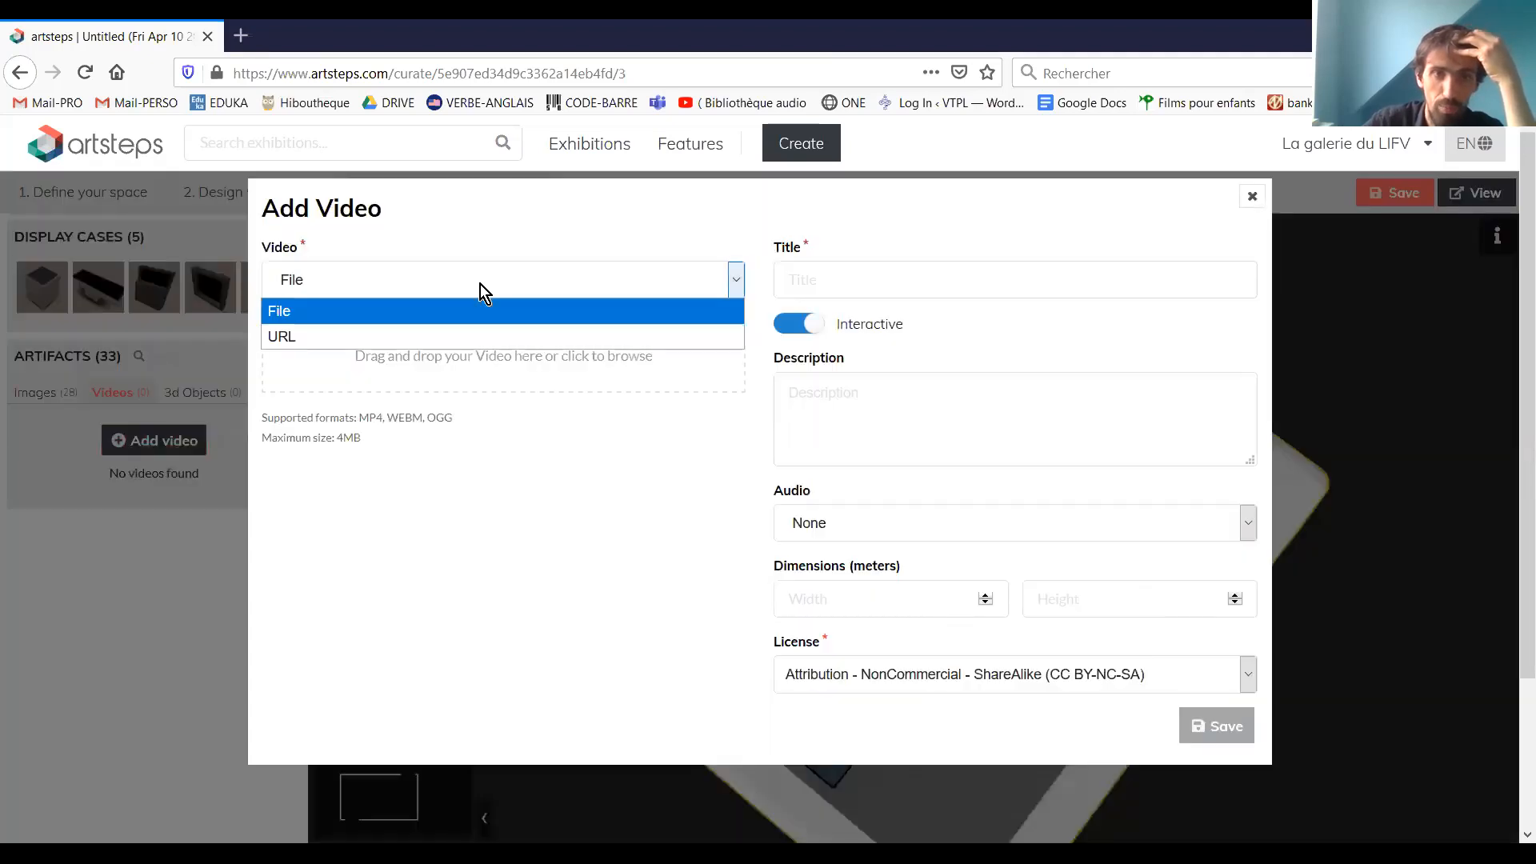
pyautogui.click(360, 364)
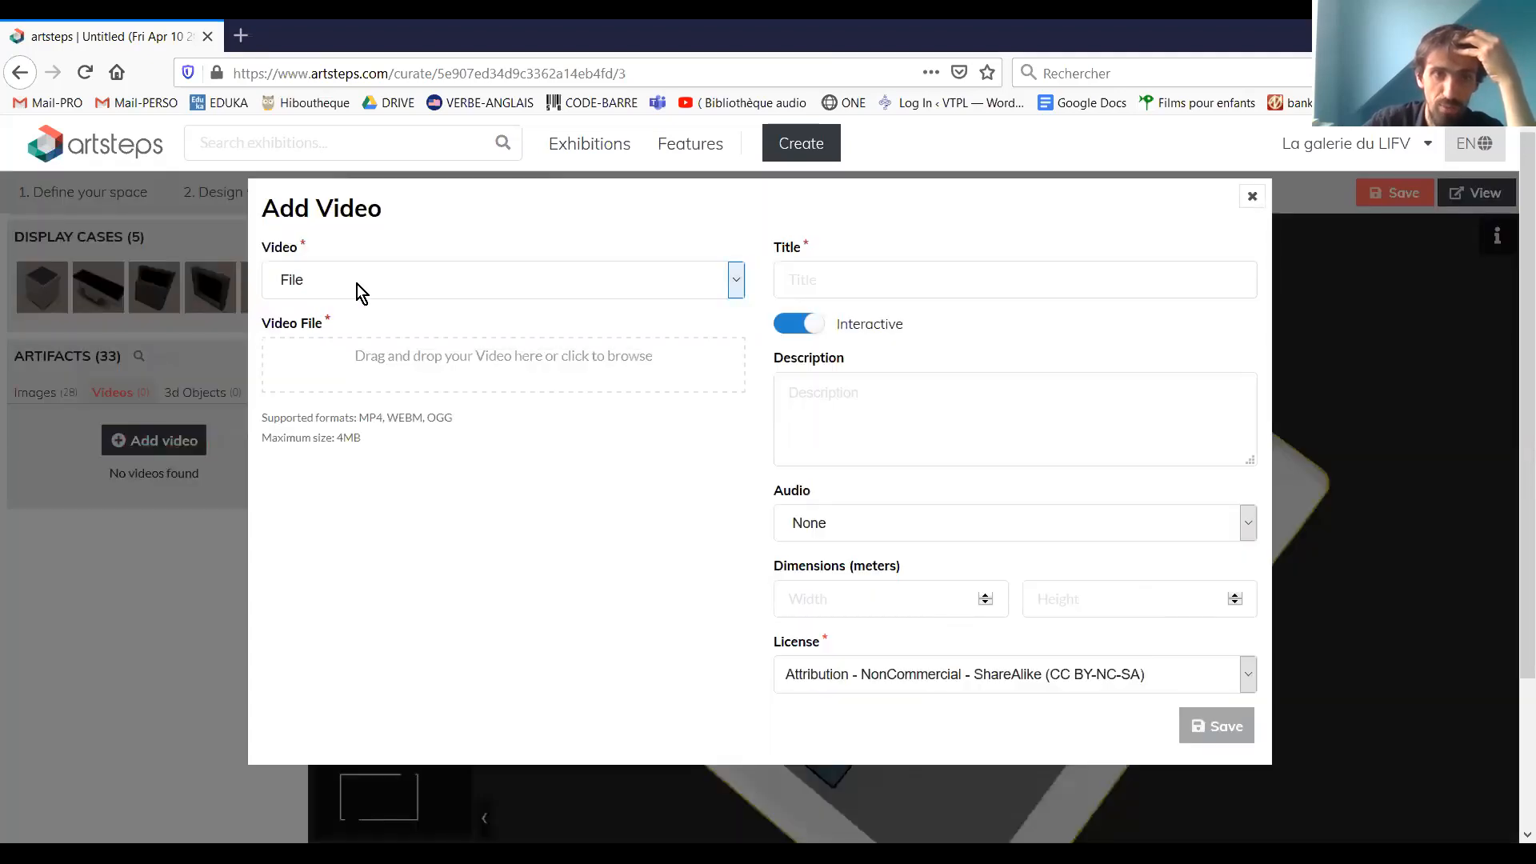
pyautogui.click(352, 282)
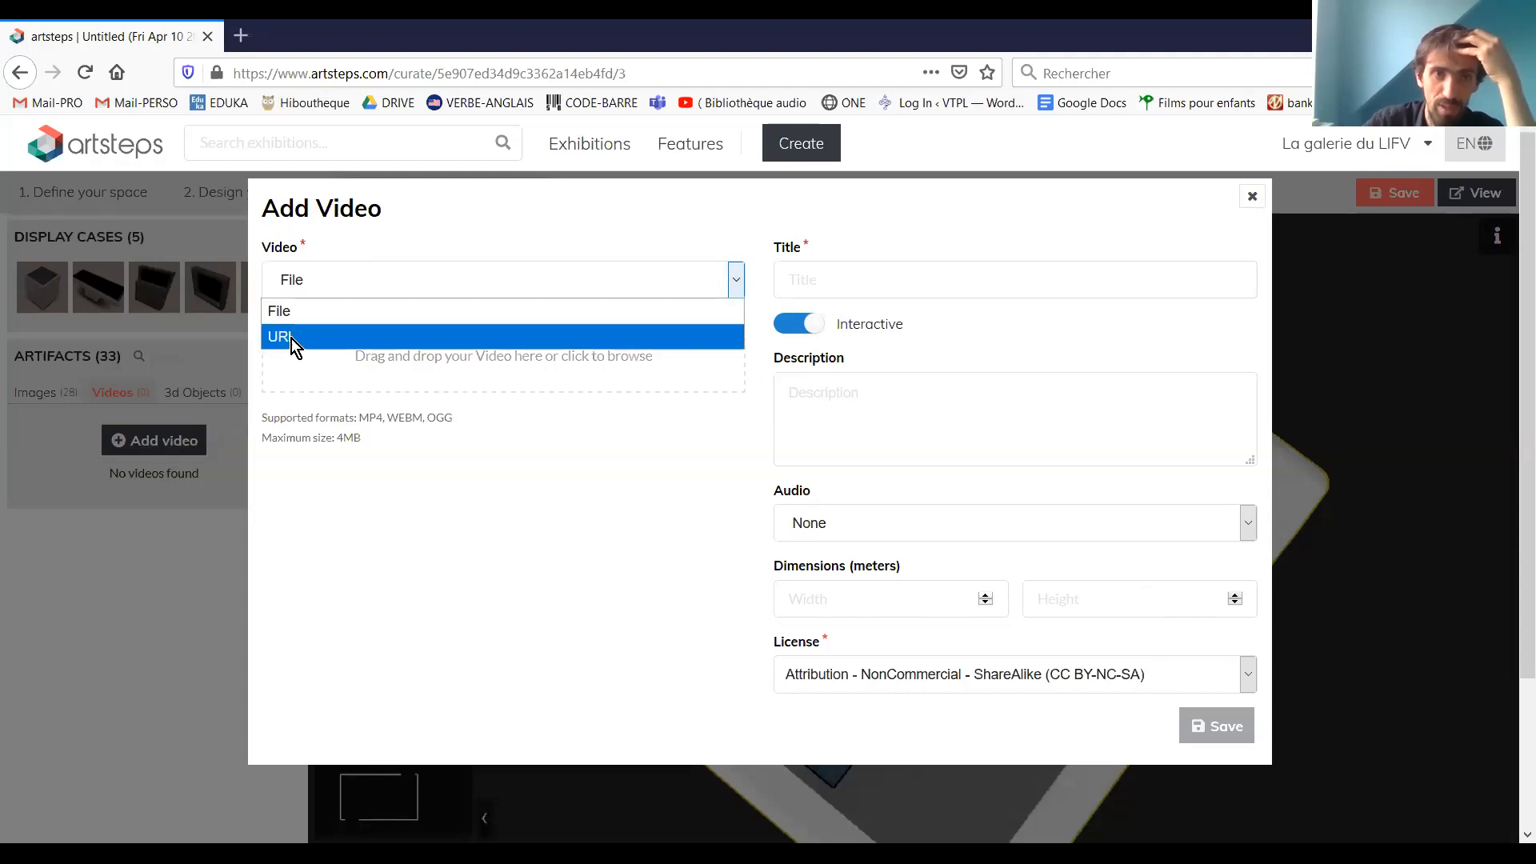
pyautogui.click(374, 337)
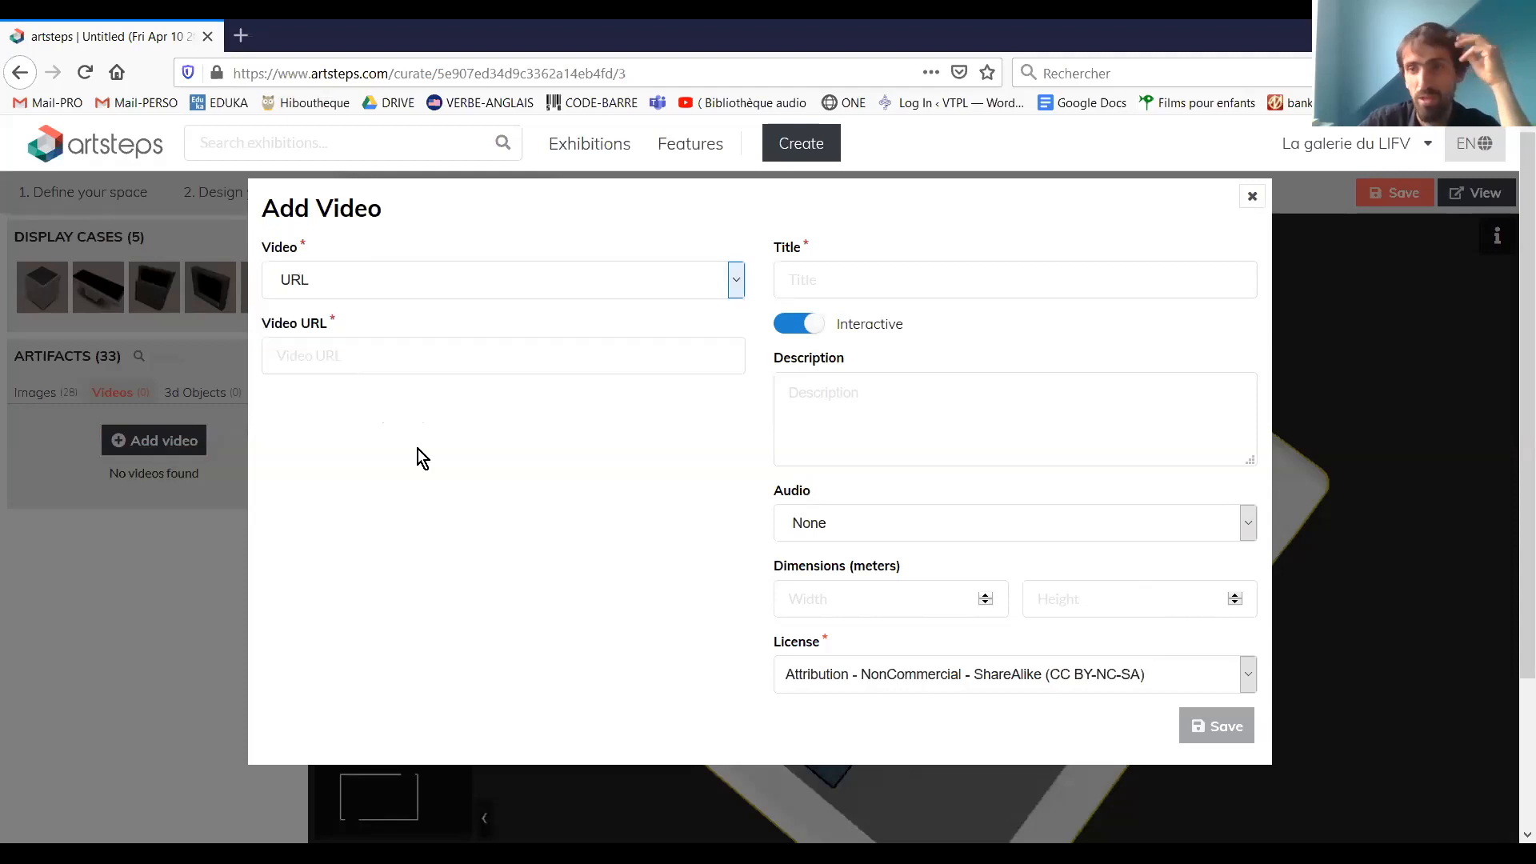
pyautogui.click(392, 356)
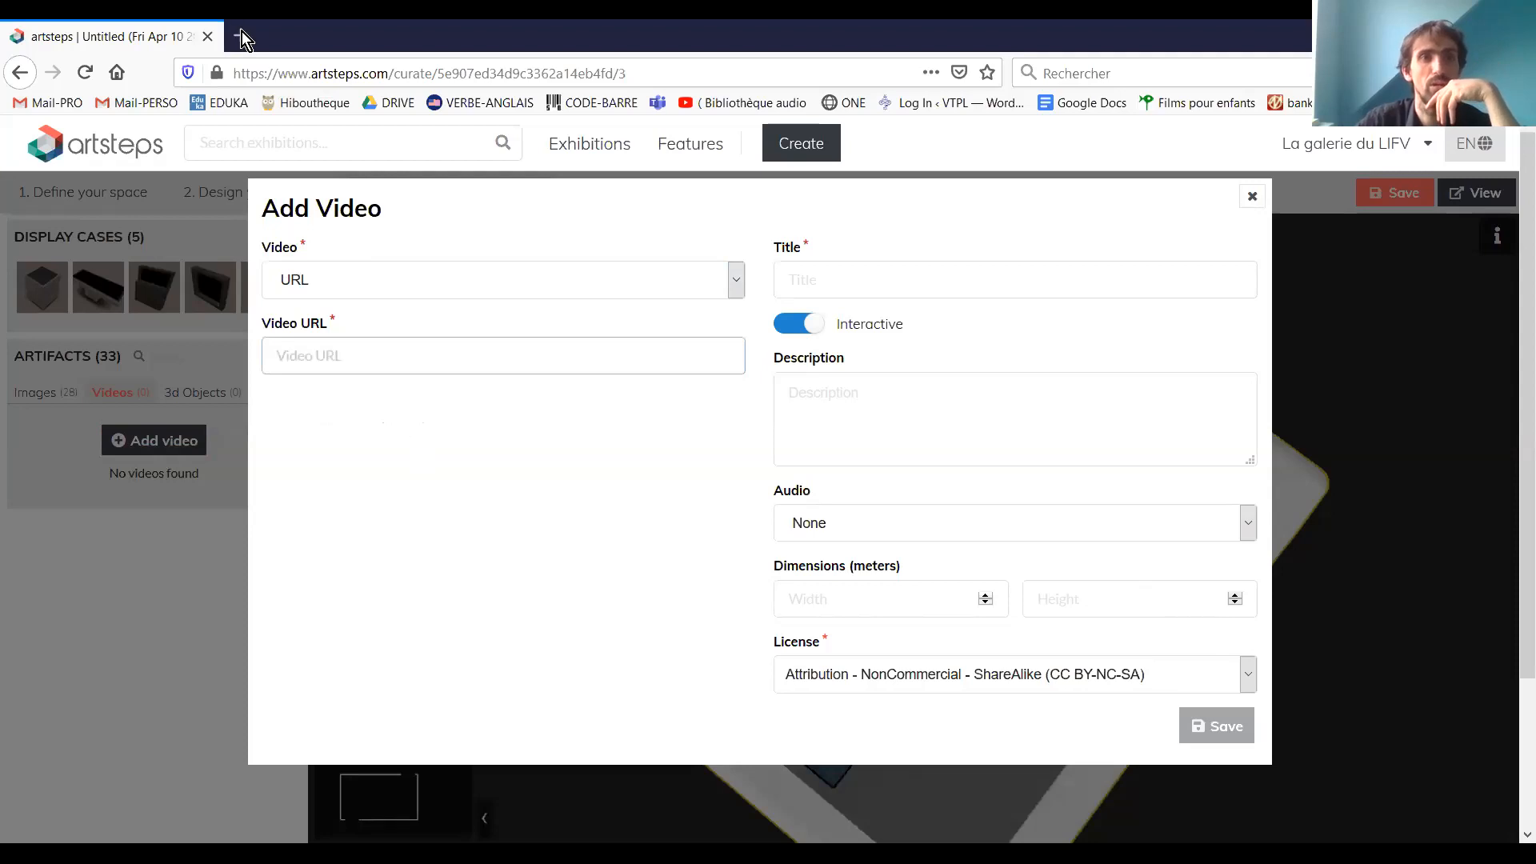
# Open the YouTube video "La première édition du JT du LIFV" in a new tab and copy its share link
pyautogui.hotkey('ctrl', 't')
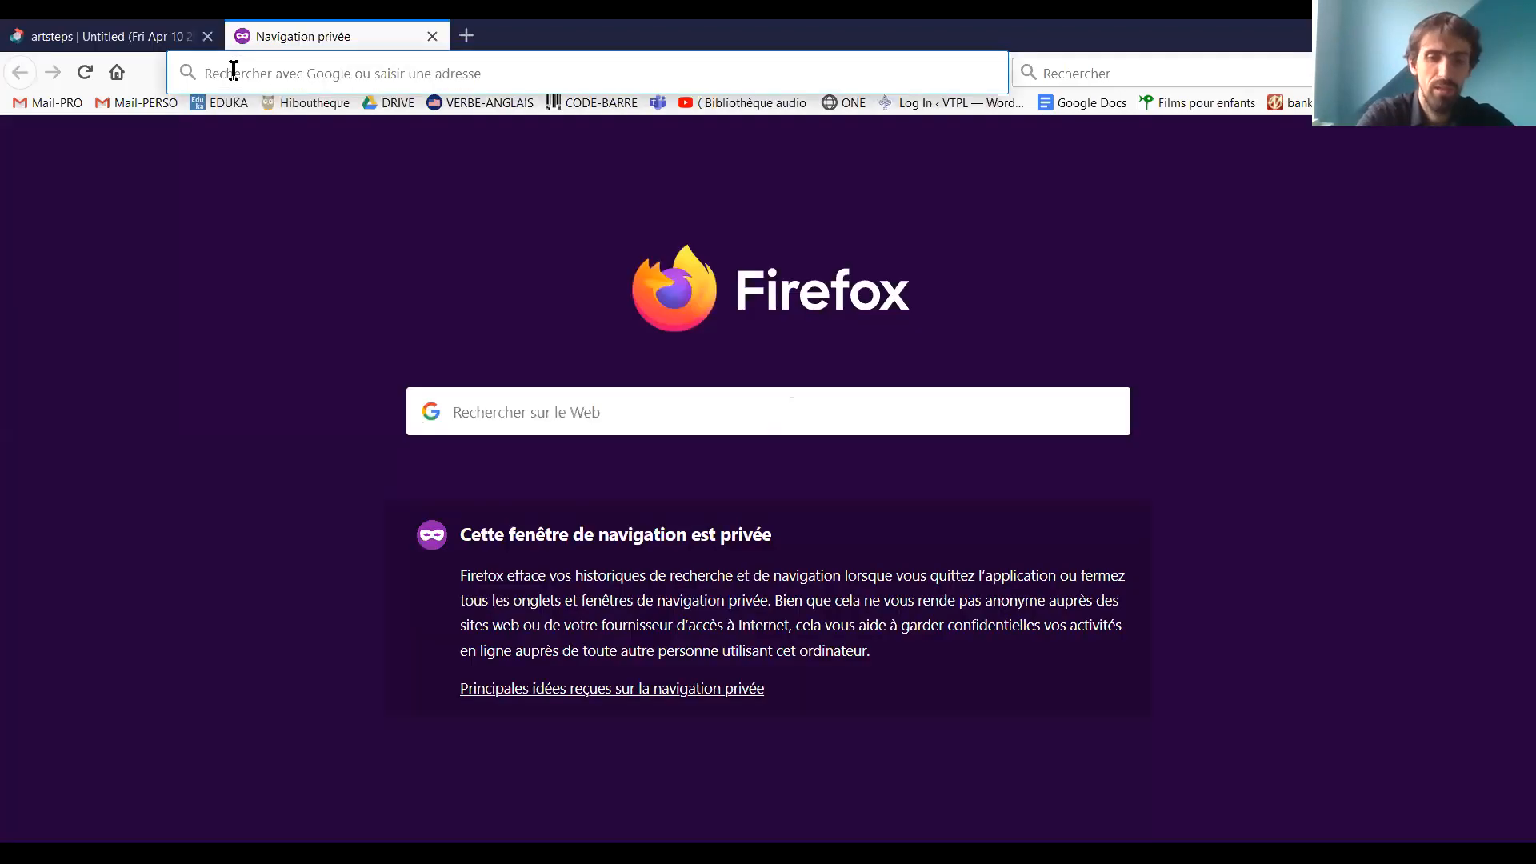
pyautogui.write('yo')
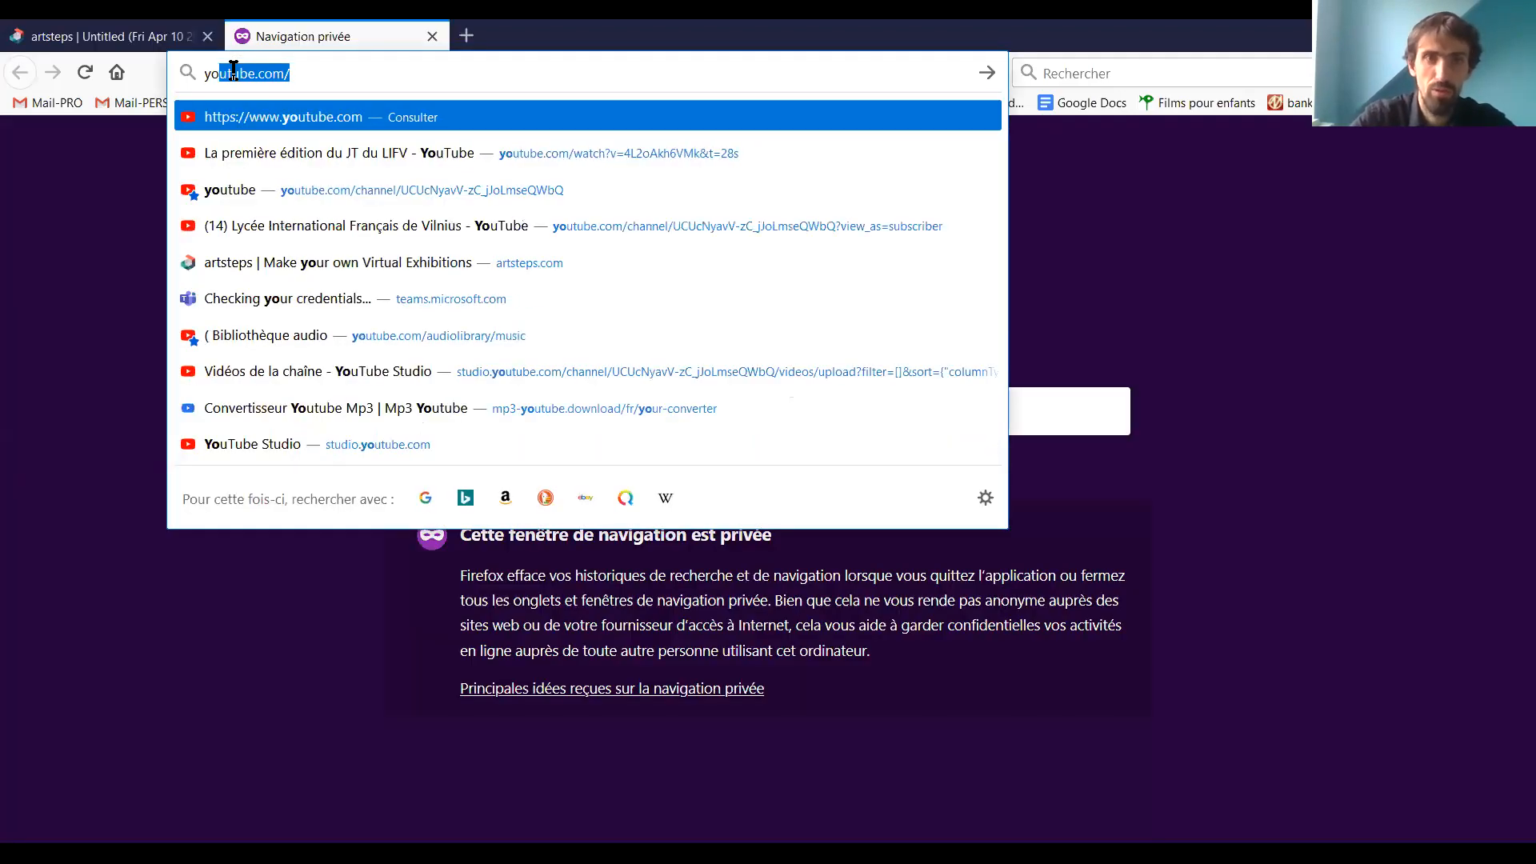
pyautogui.press('Down')
pyautogui.press('Return')
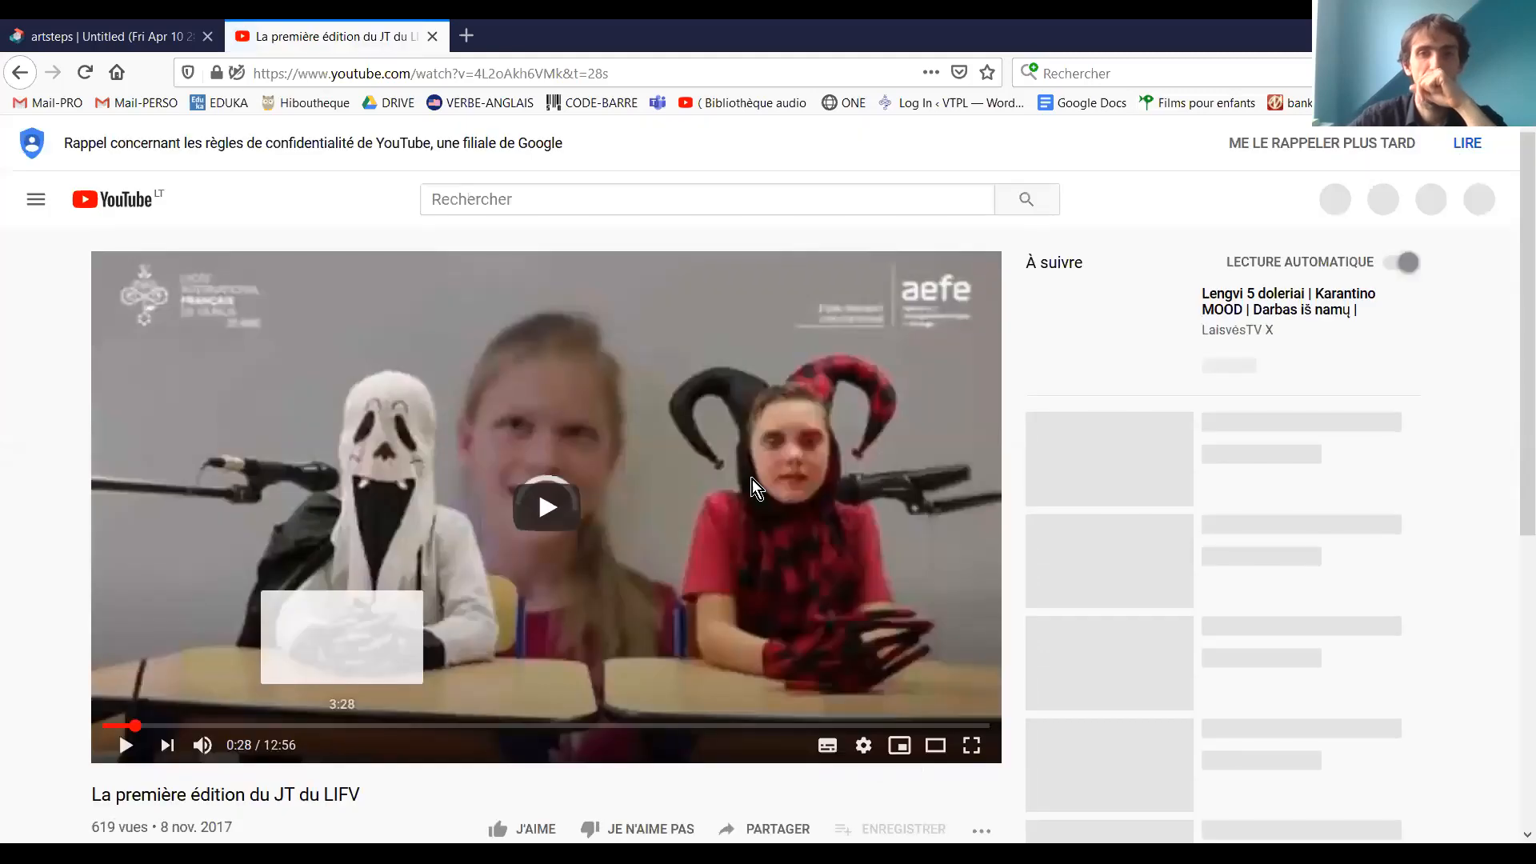
pyautogui.scroll(-5, 281, 346)
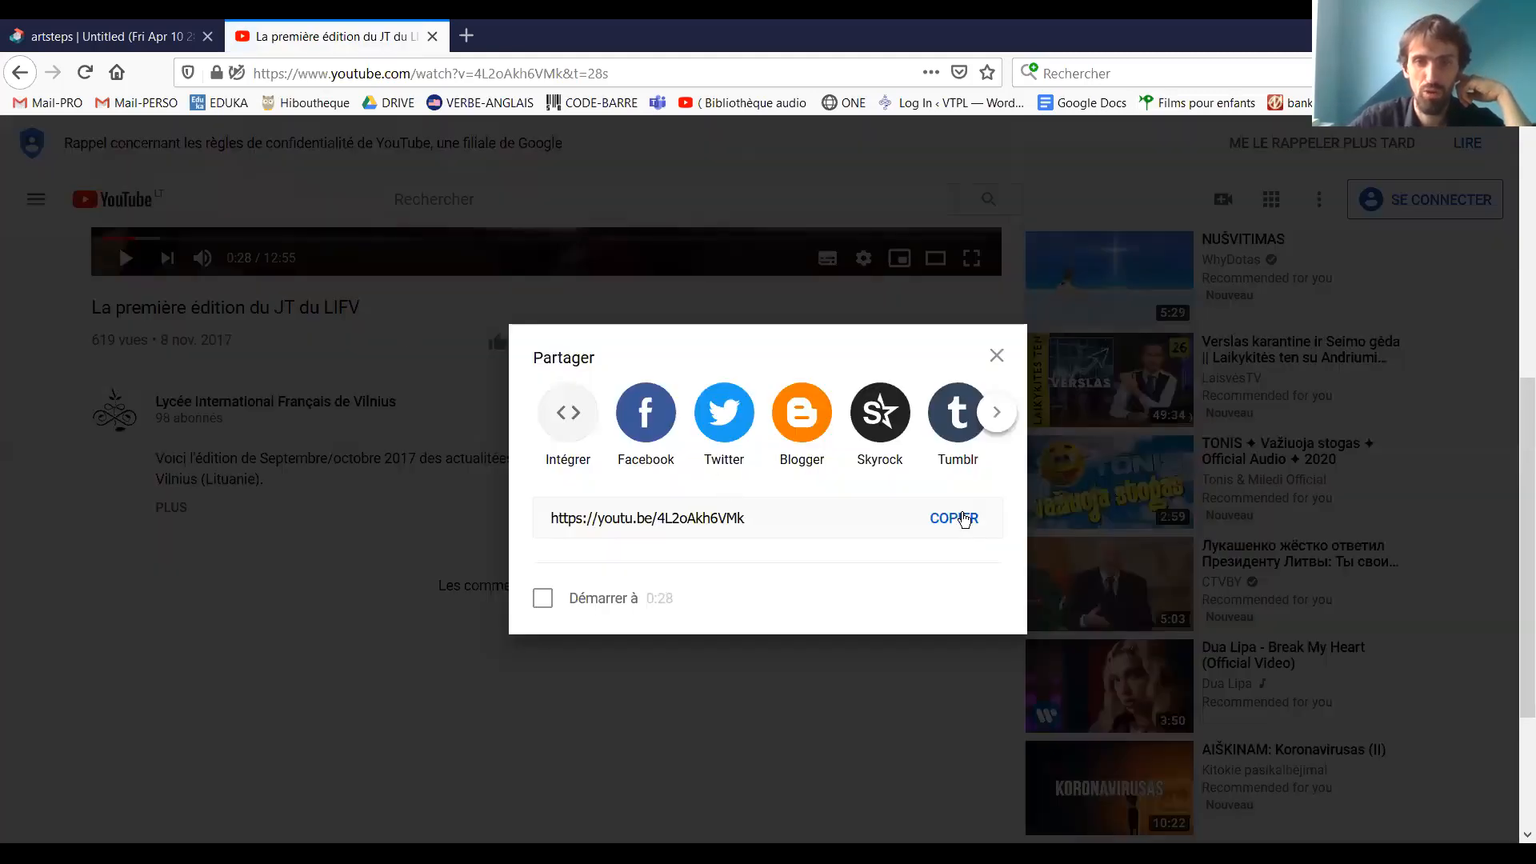
pyautogui.click(147, 36)
pyautogui.click(349, 355)
pyautogui.rightClick(358, 356)
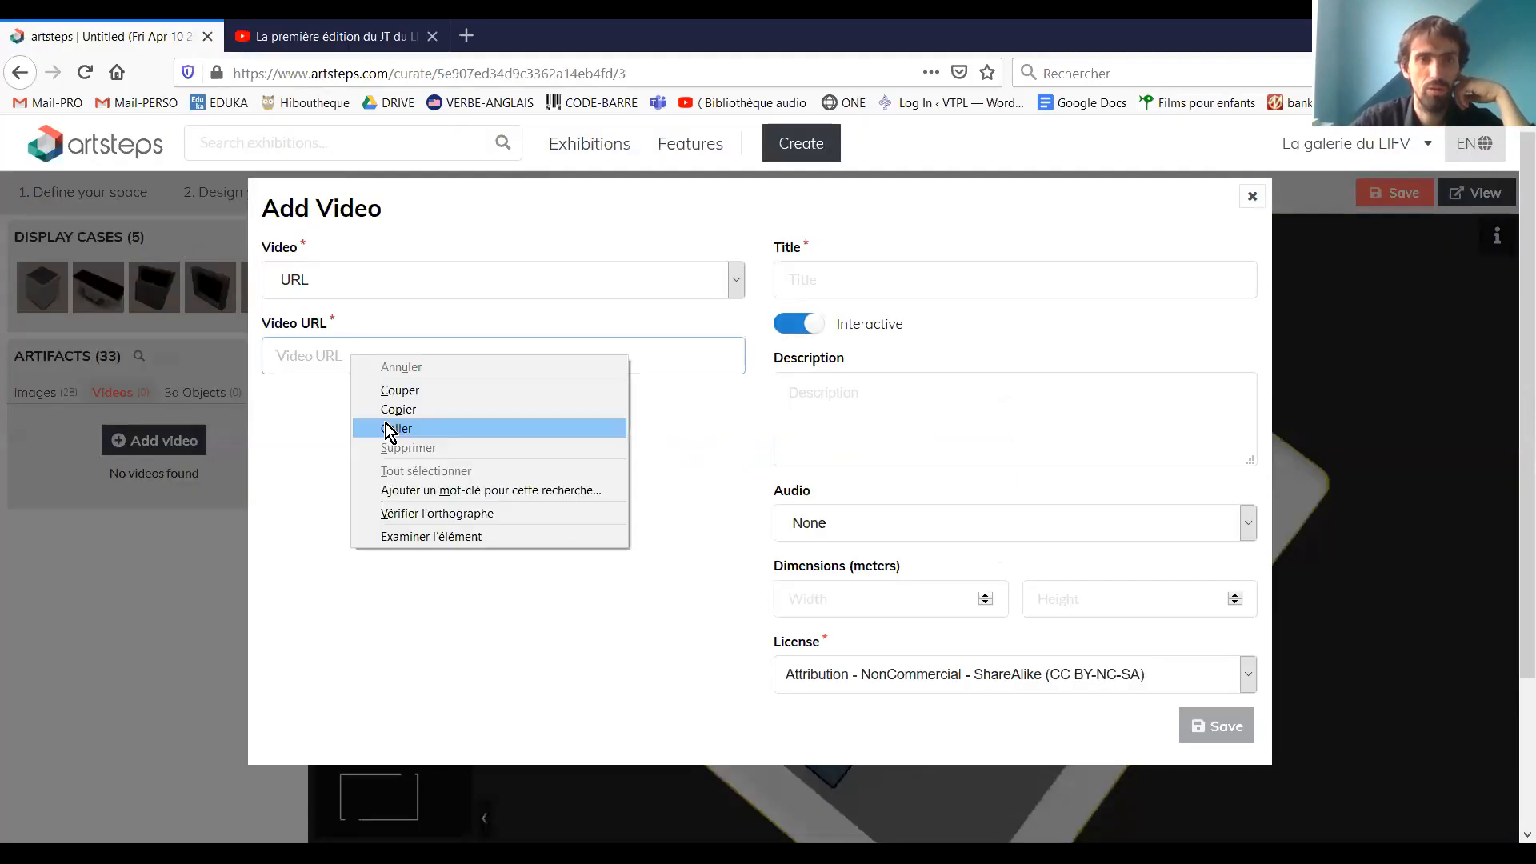
pyautogui.click(472, 425)
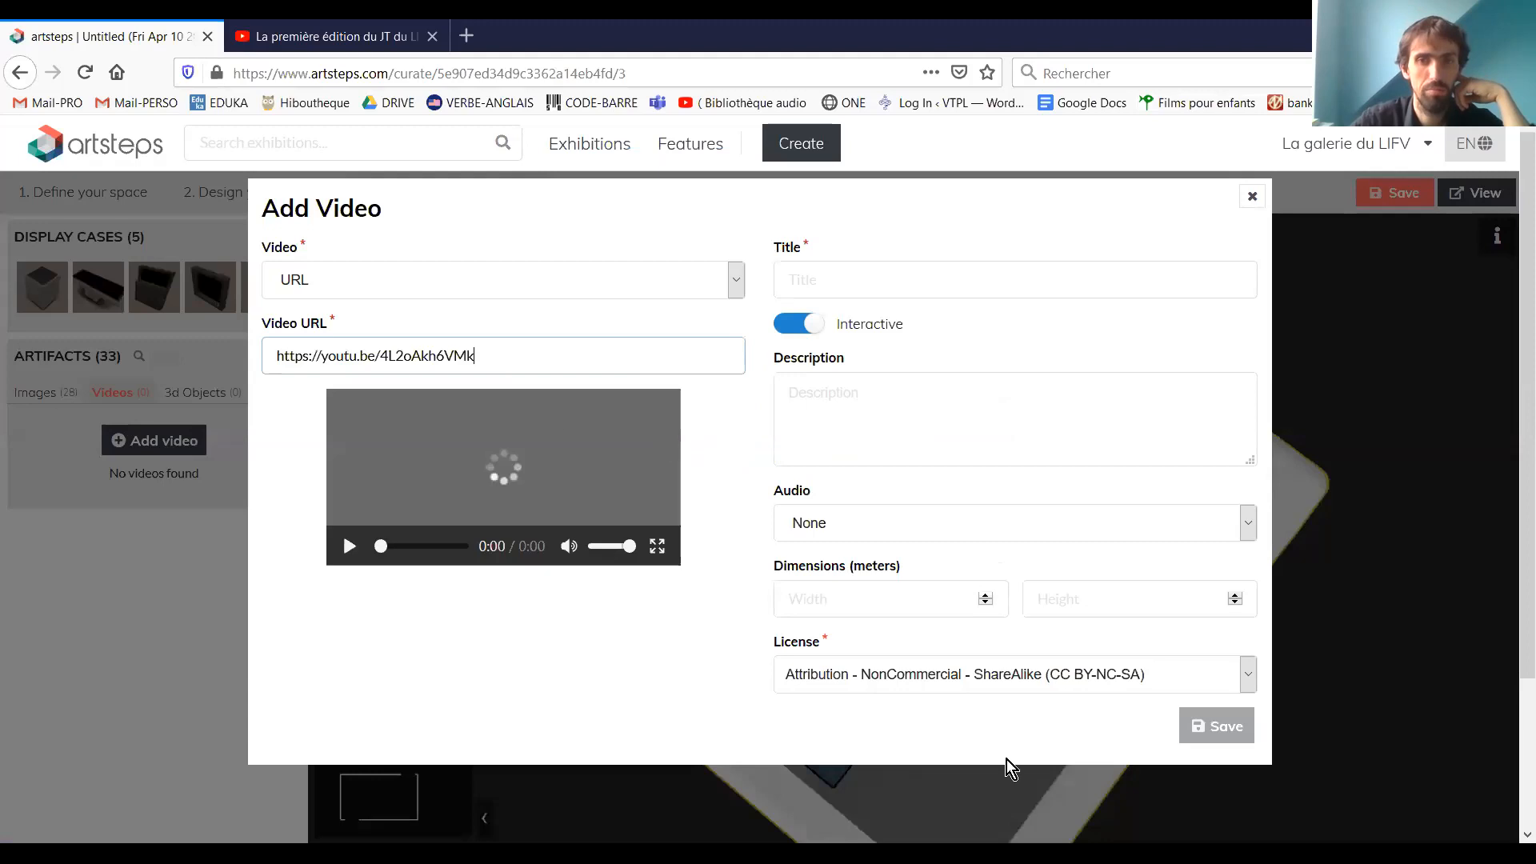
pyautogui.click(811, 286)
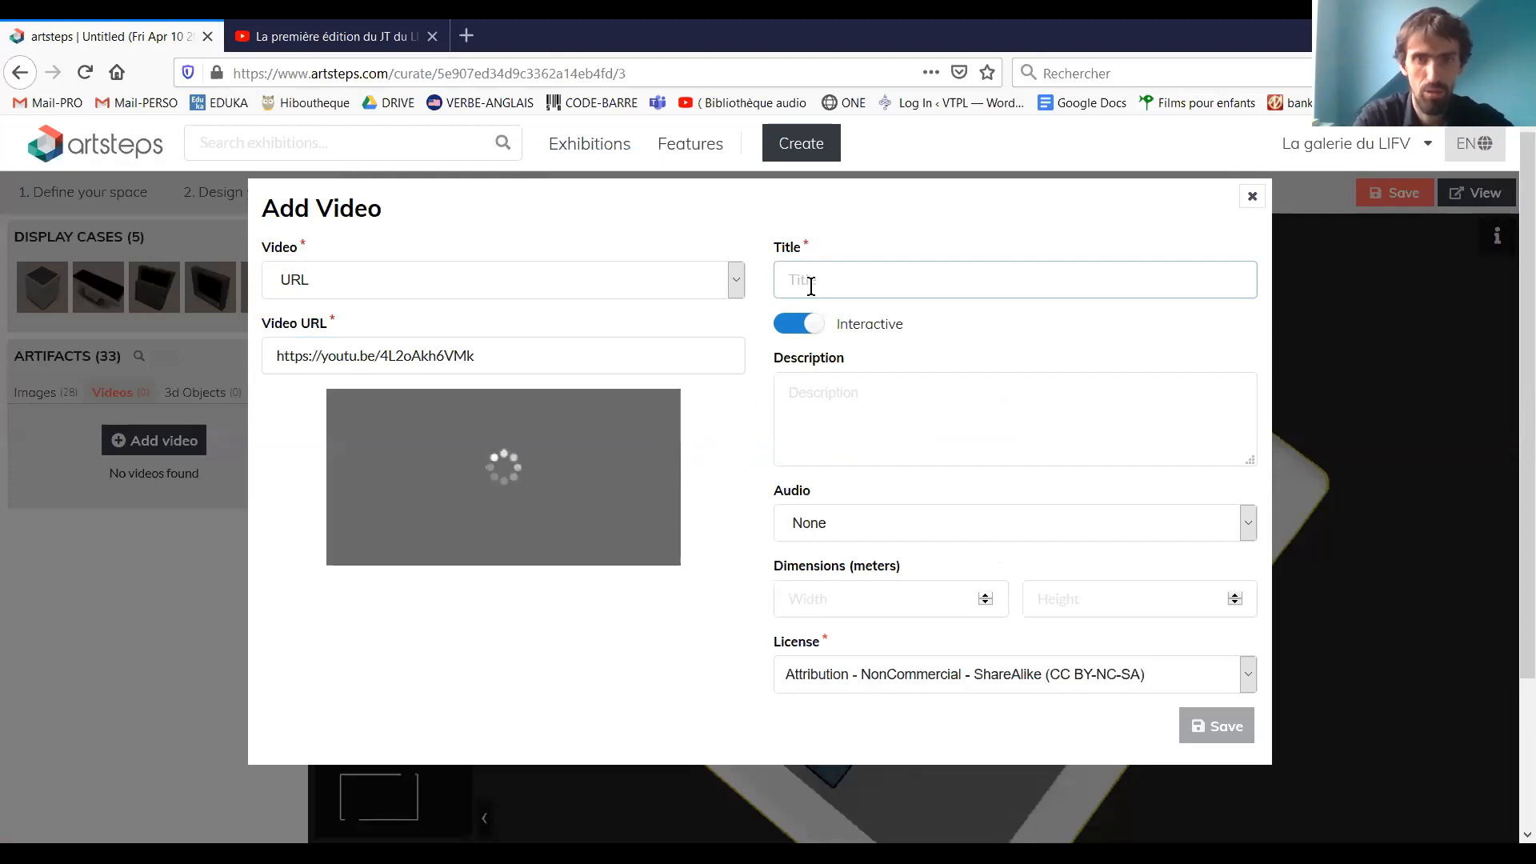
pyautogui.write('le JT')
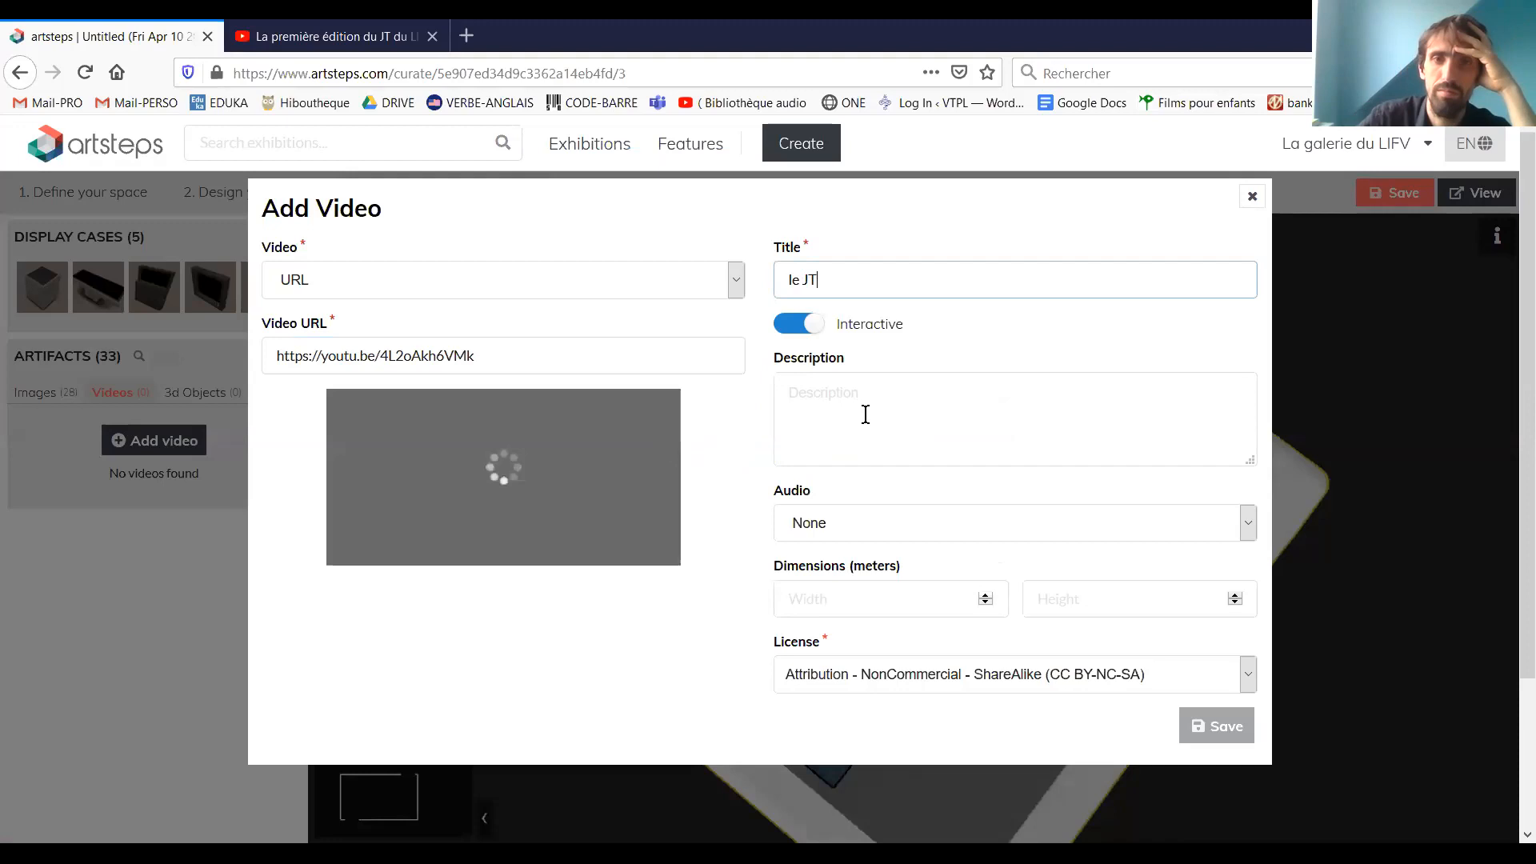
pyautogui.press('Tab')
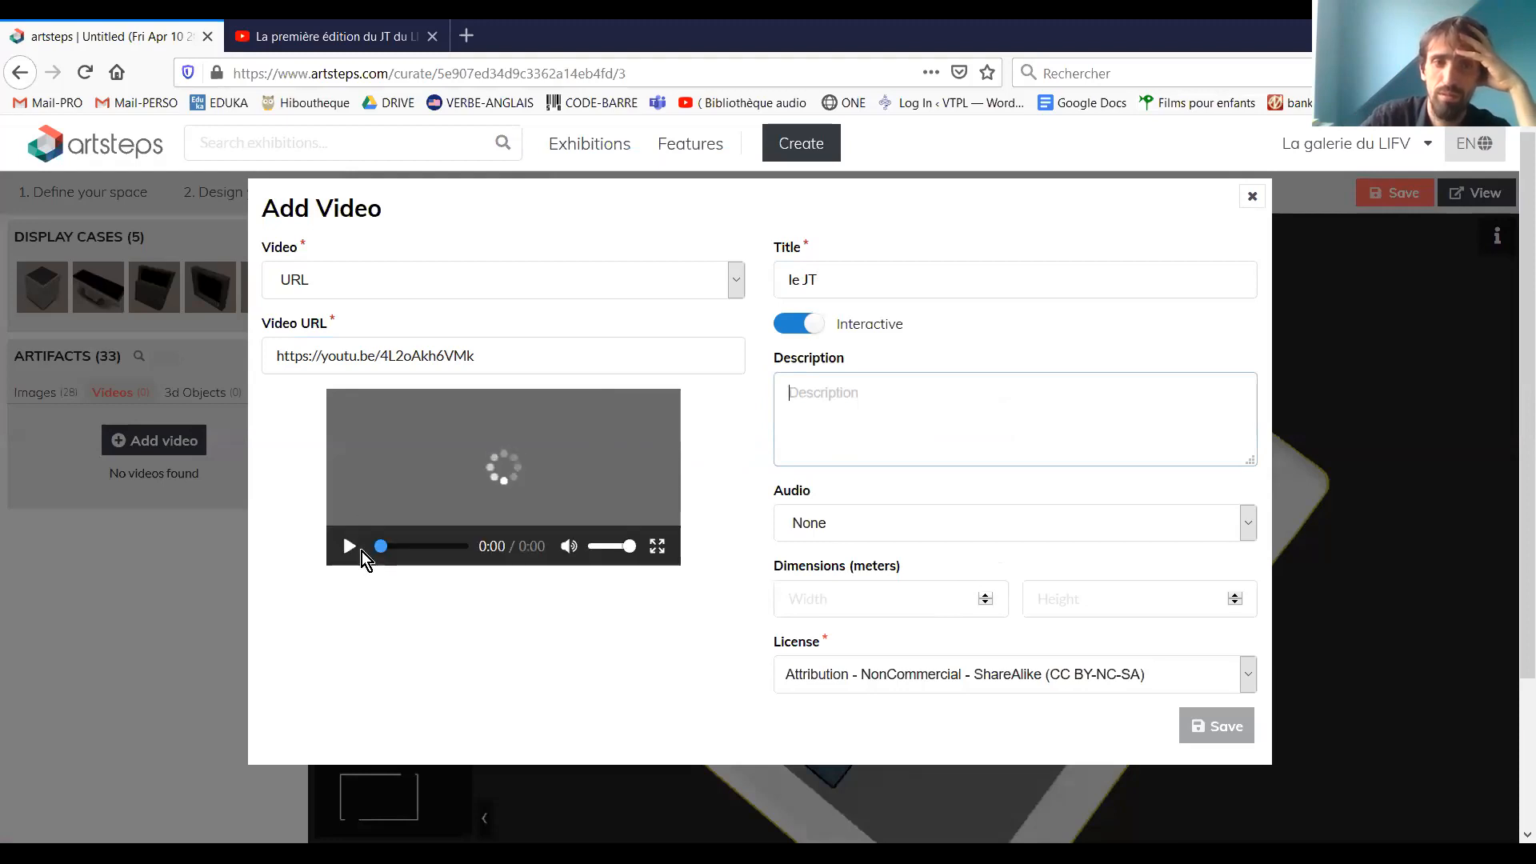
# Try to play the video preview, and close the Add Video form without saving
pyautogui.click(351, 546)
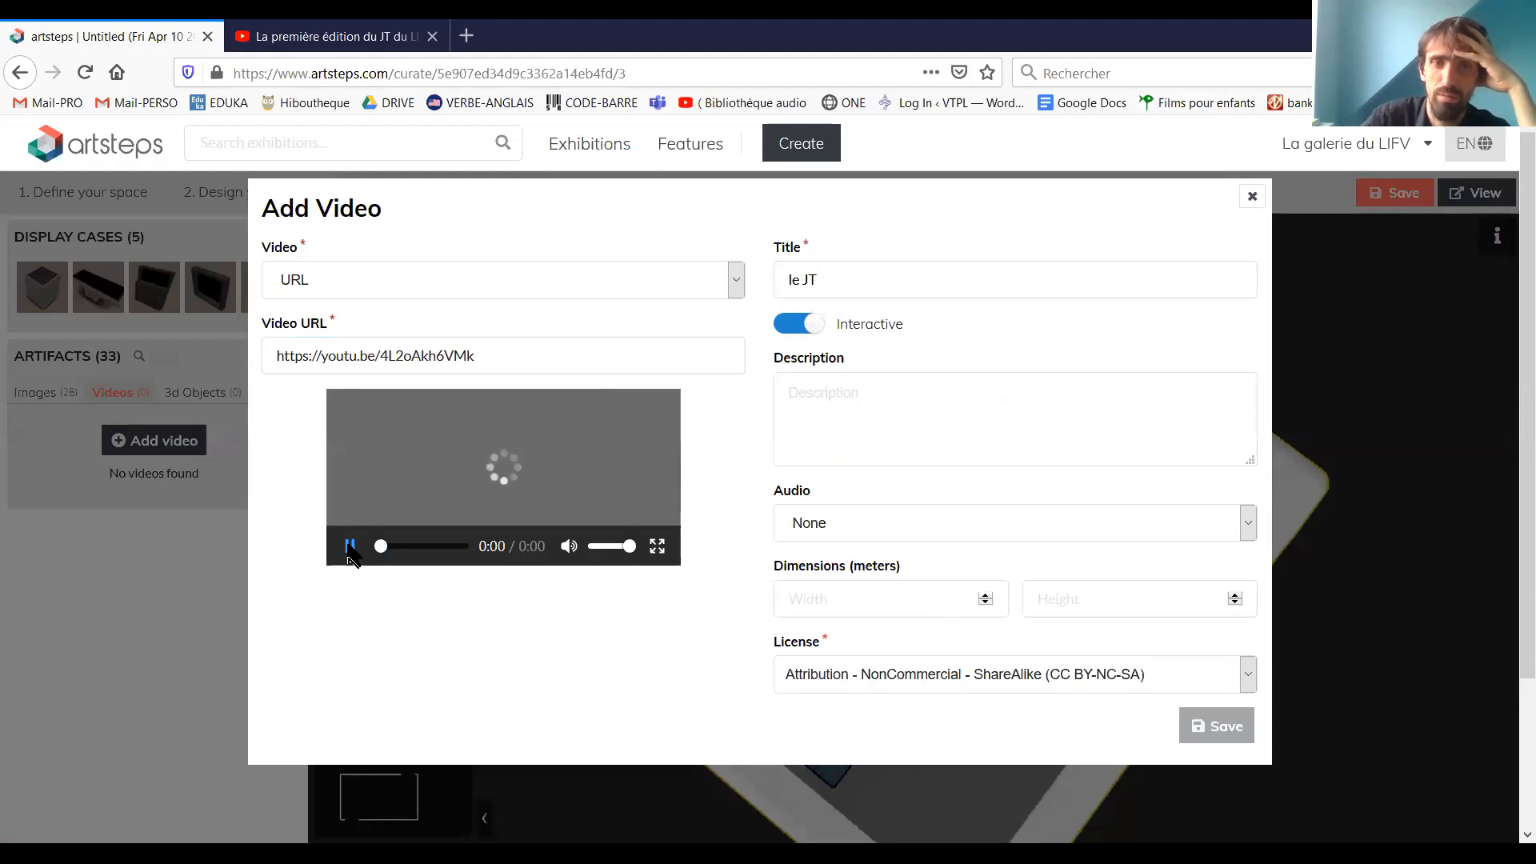
pyautogui.click(623, 414)
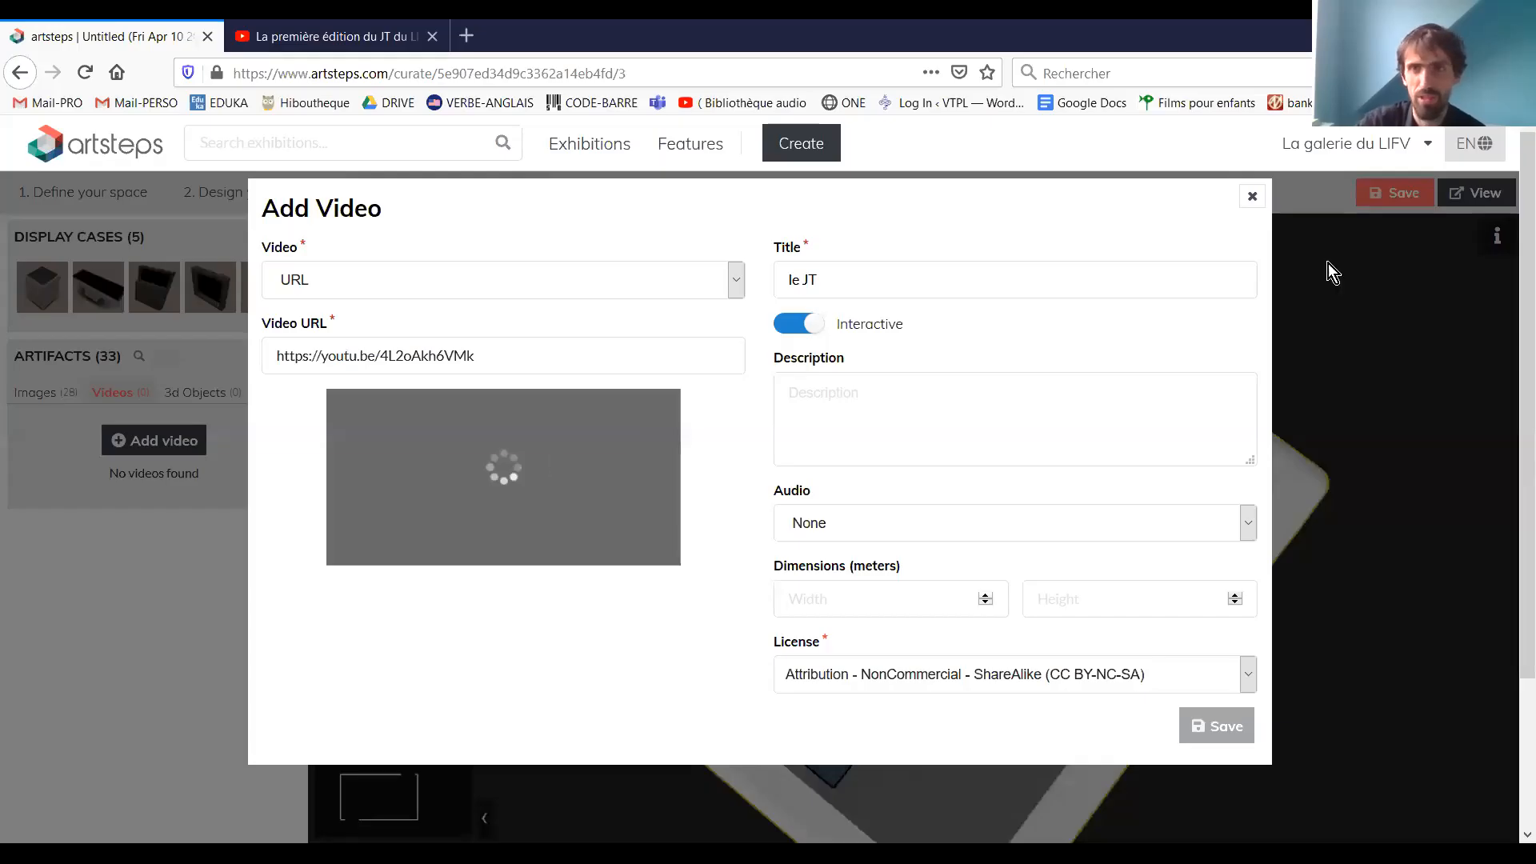
pyautogui.click(1250, 200)
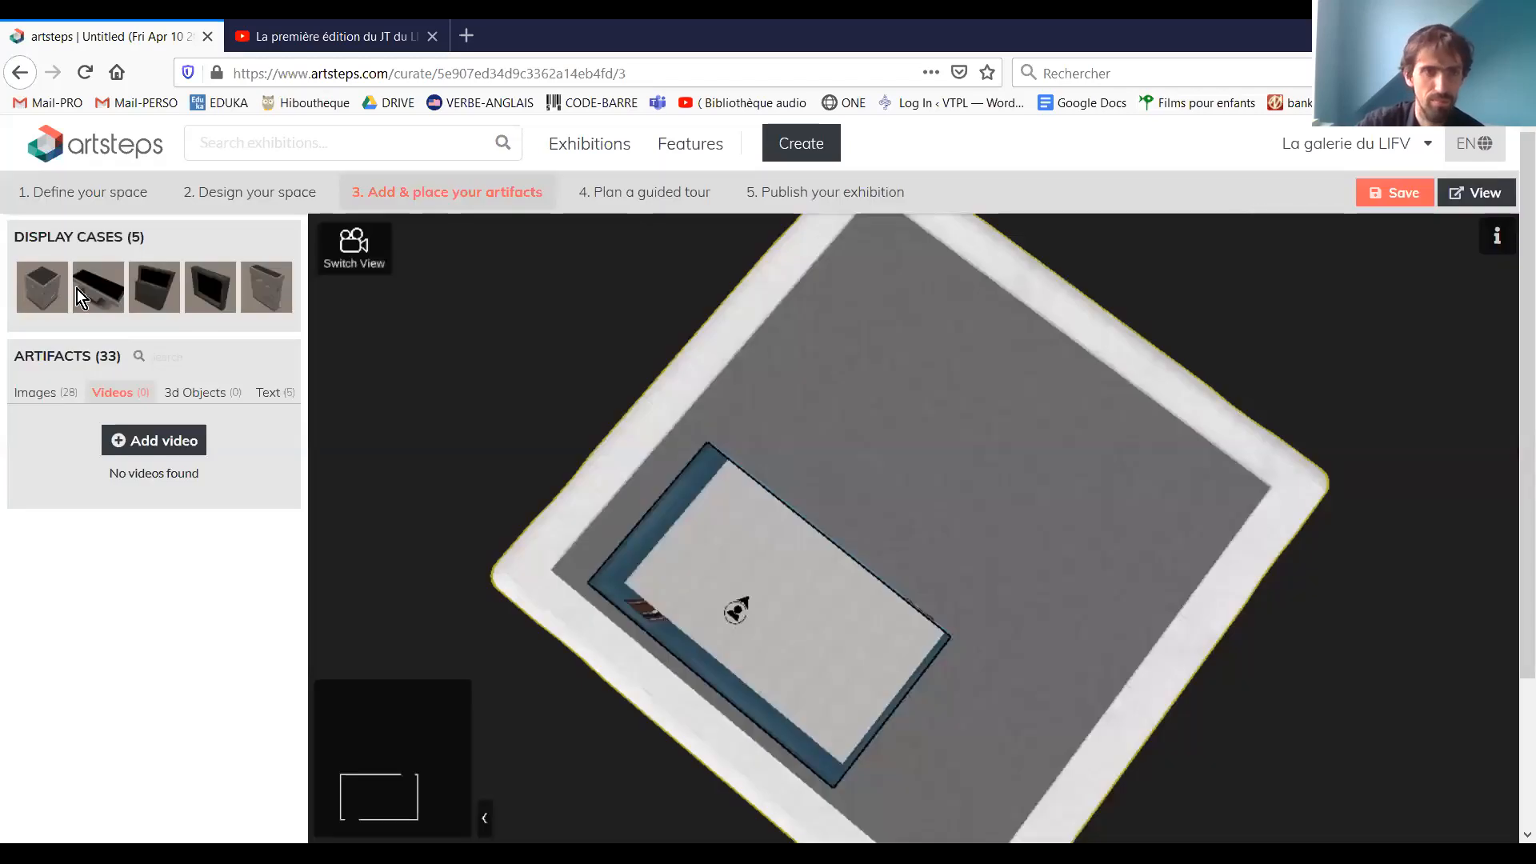
# Start a new text artifact with the text "FLUO" and set its color to yellow
pyautogui.click(170, 398)
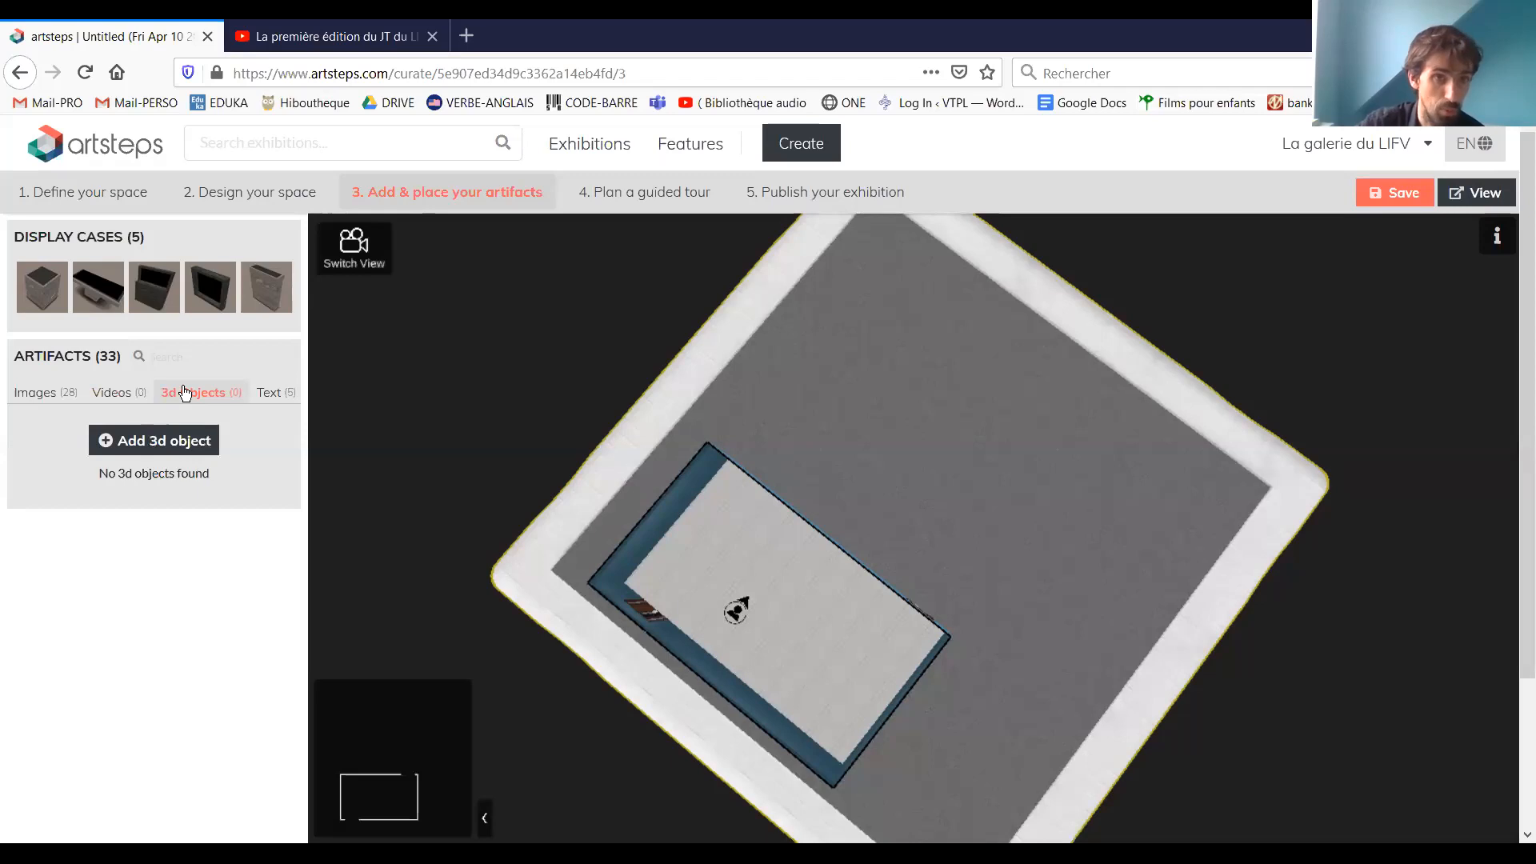
pyautogui.click(268, 398)
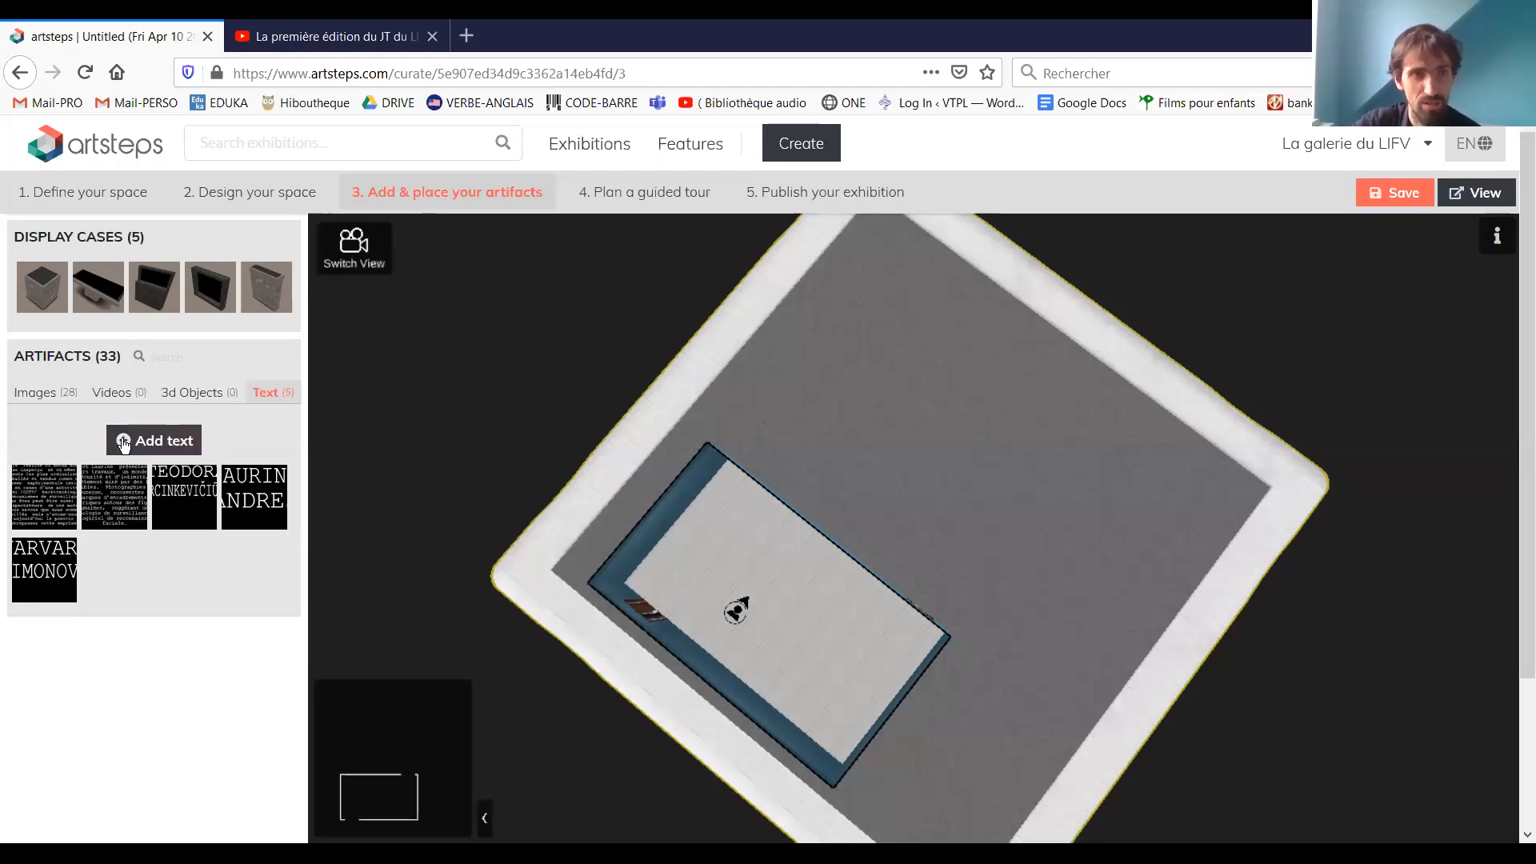
pyautogui.click(128, 442)
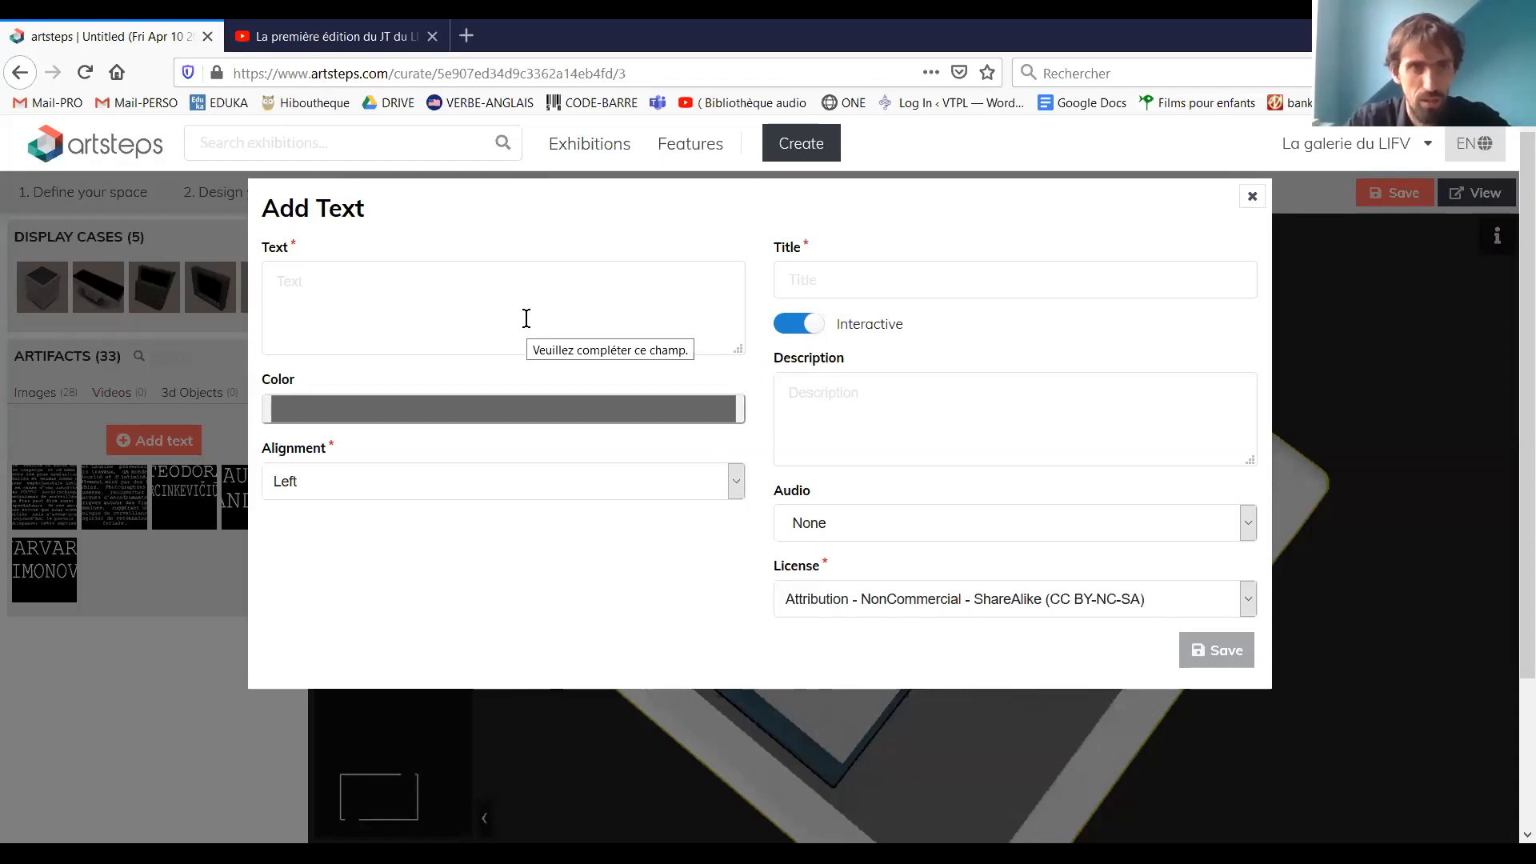
pyautogui.click(526, 318)
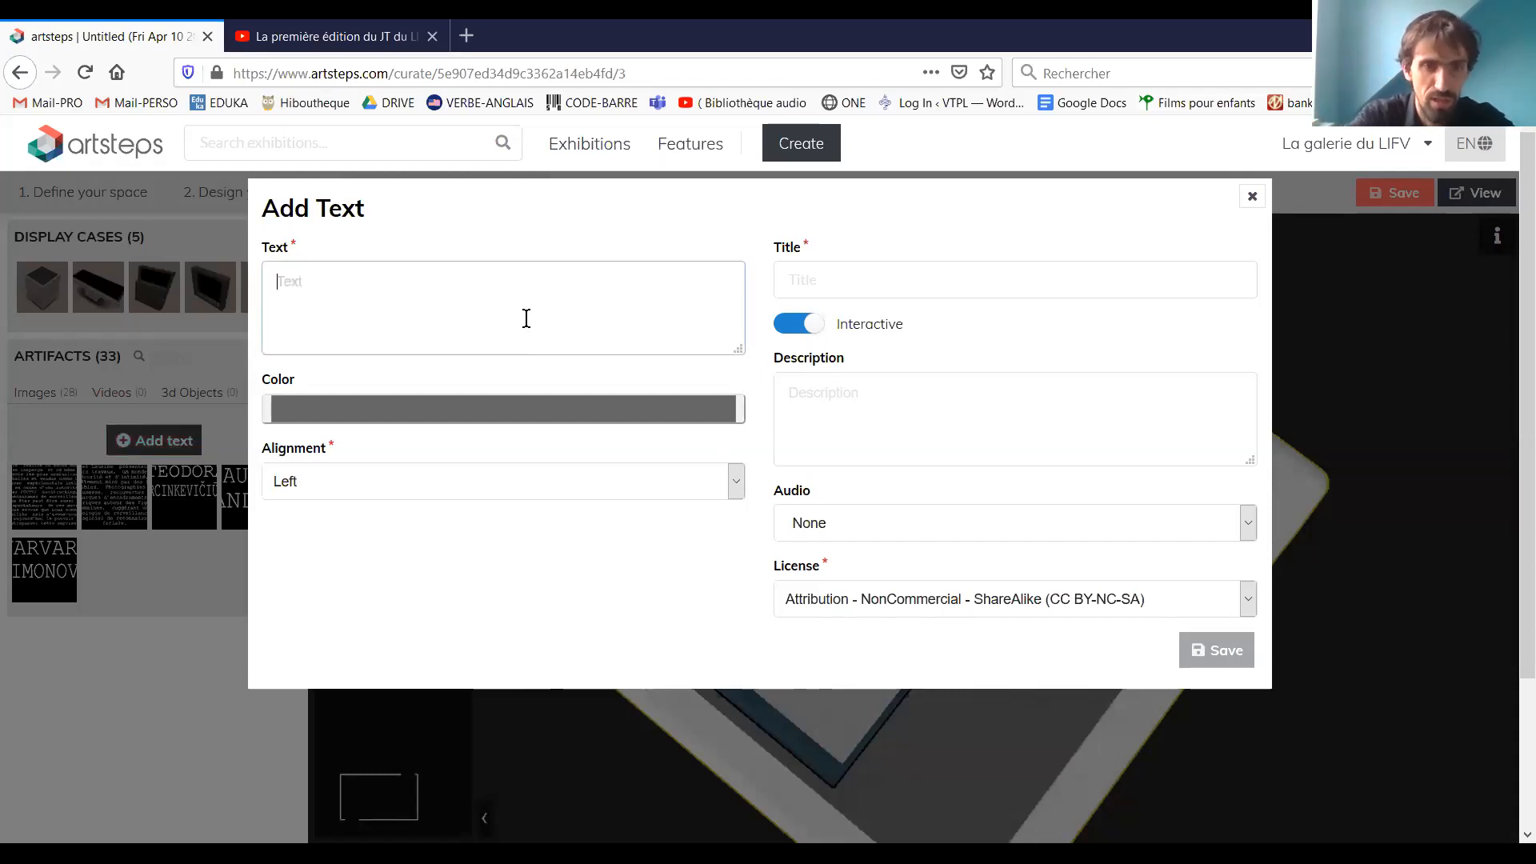
pyautogui.write('FLUO')
pyautogui.click(470, 406)
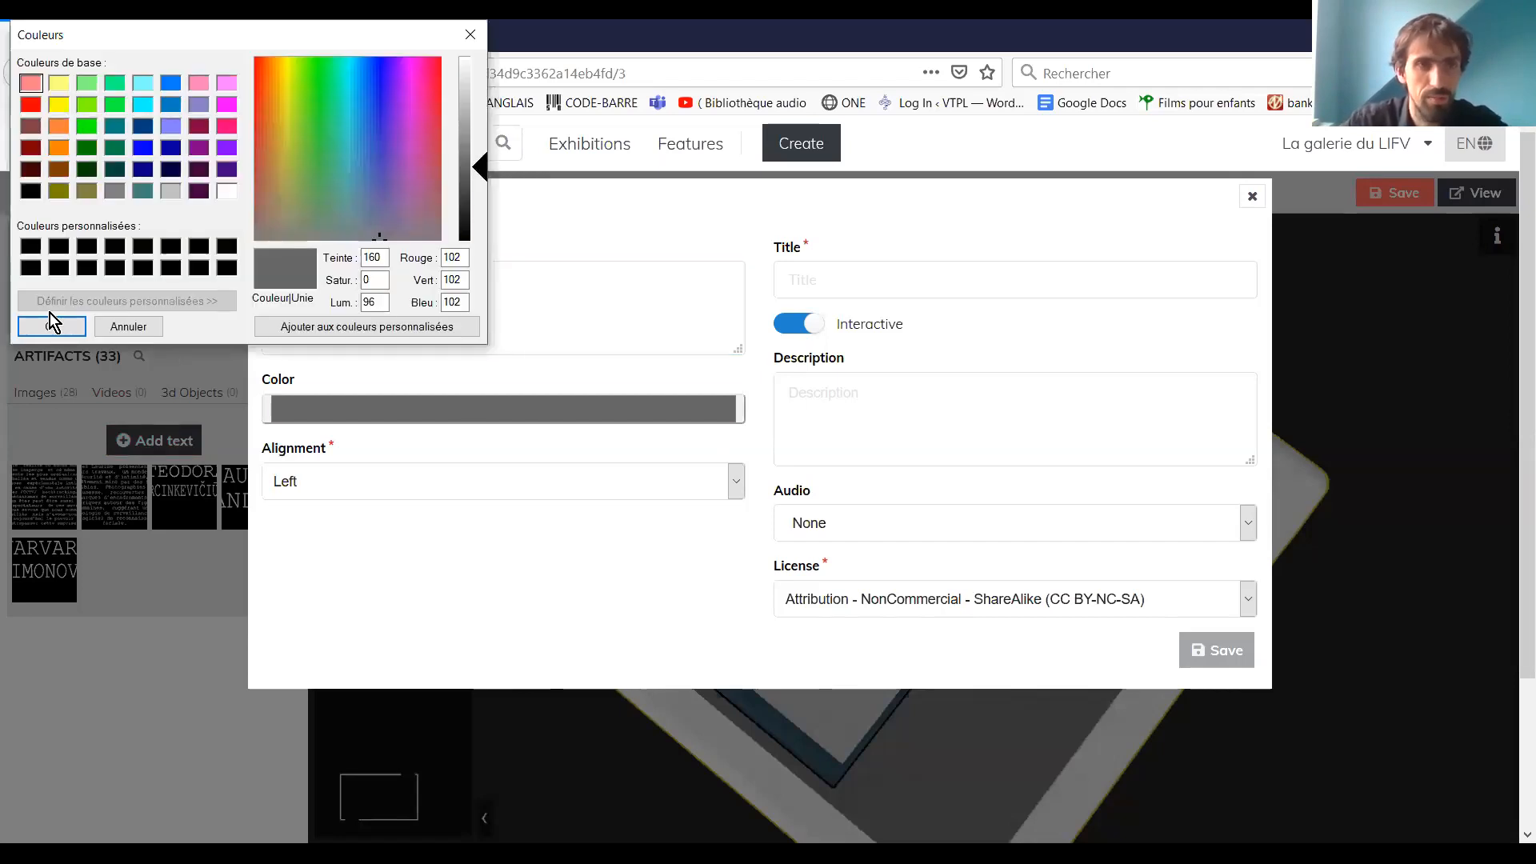
pyautogui.click(58, 104)
pyautogui.click(52, 320)
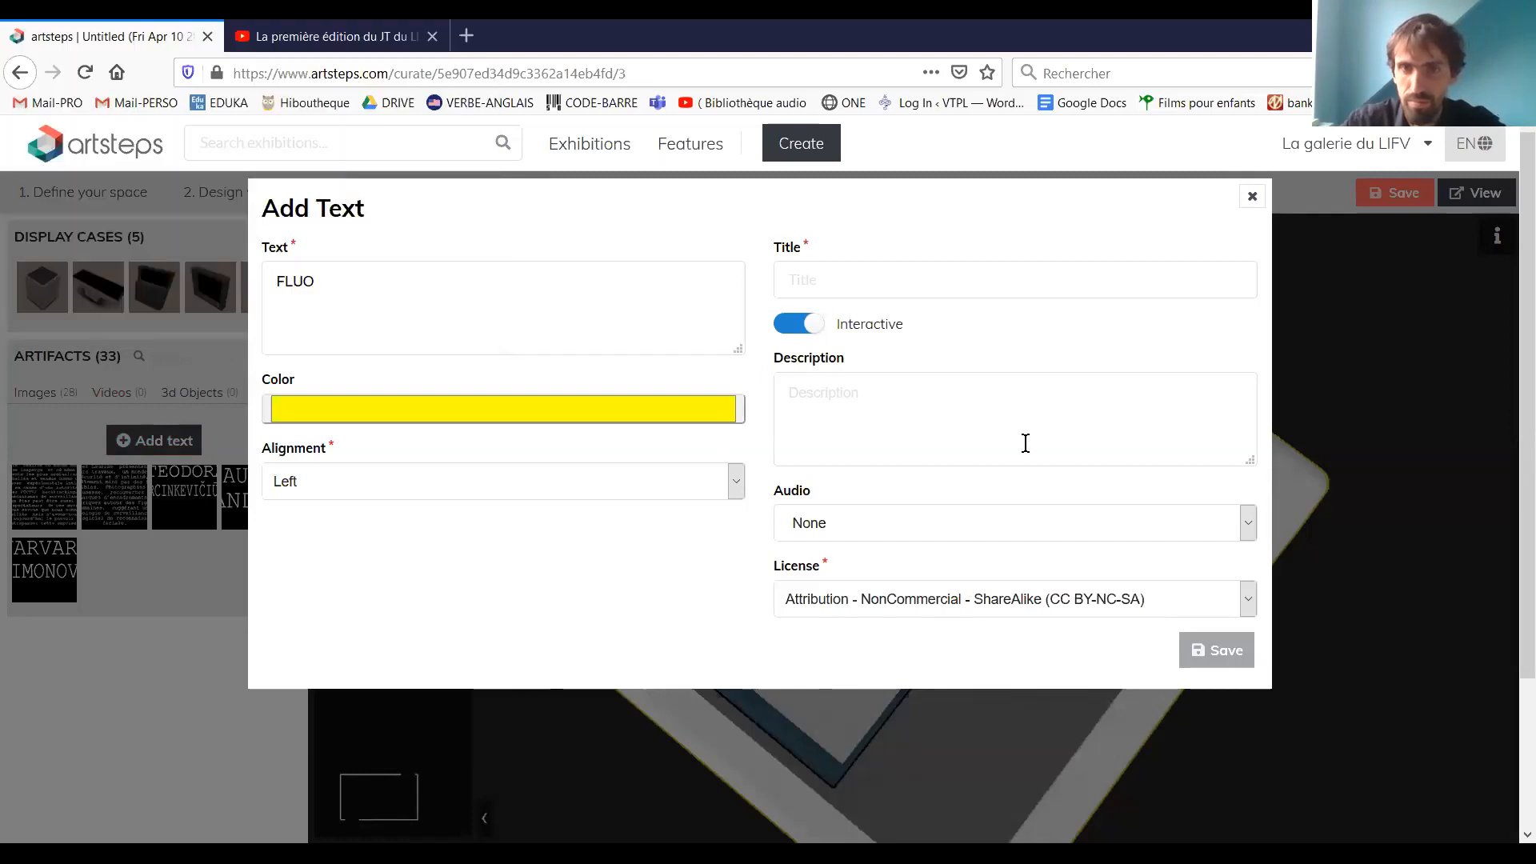
# Title the text artifact "fluo", keep its left alignment, and save it
pyautogui.click(981, 288)
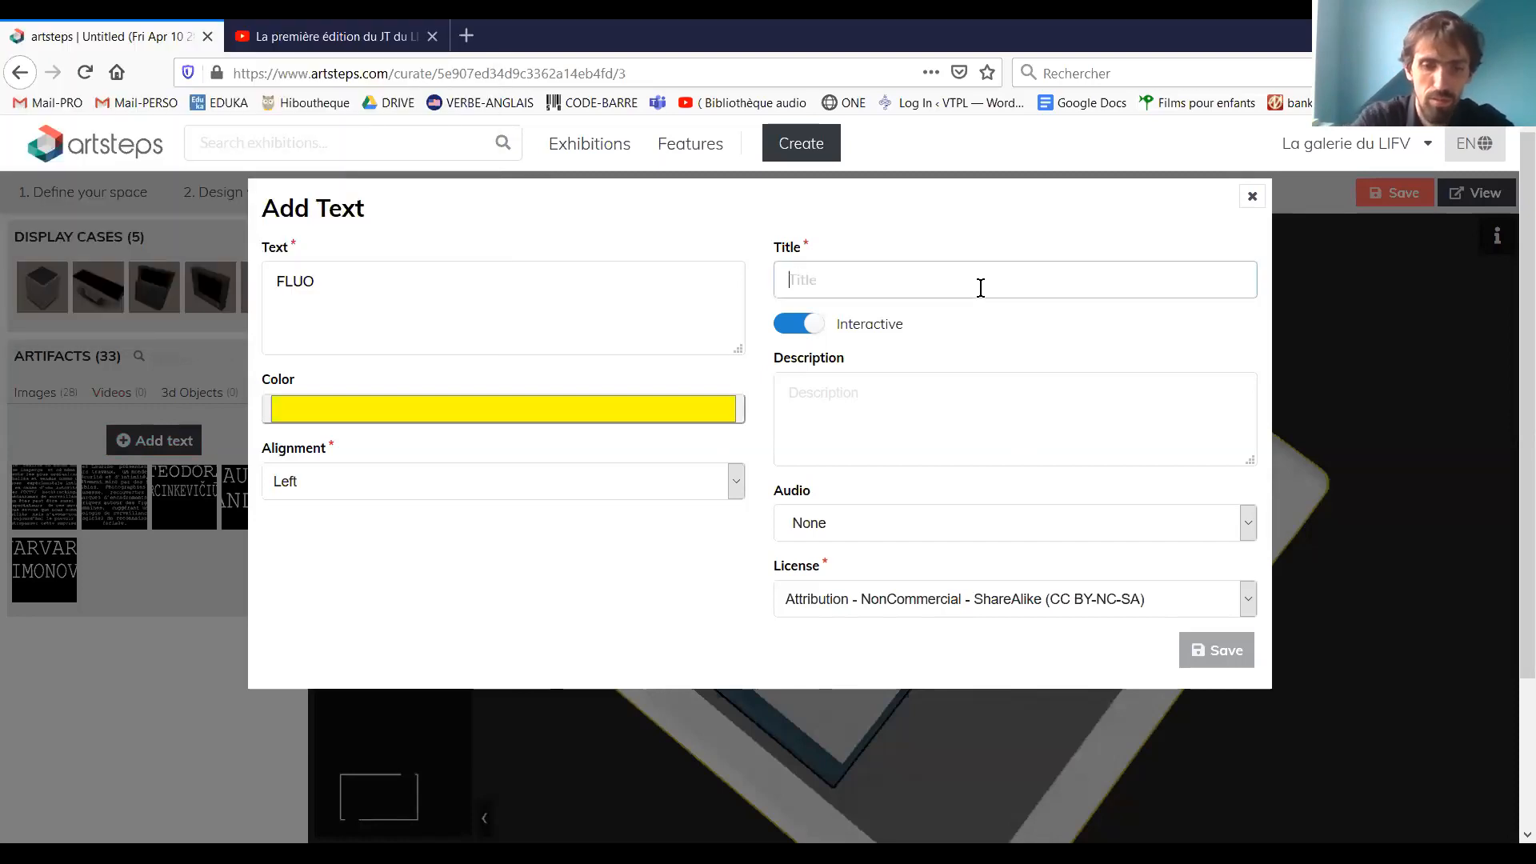
pyautogui.write('fluo')
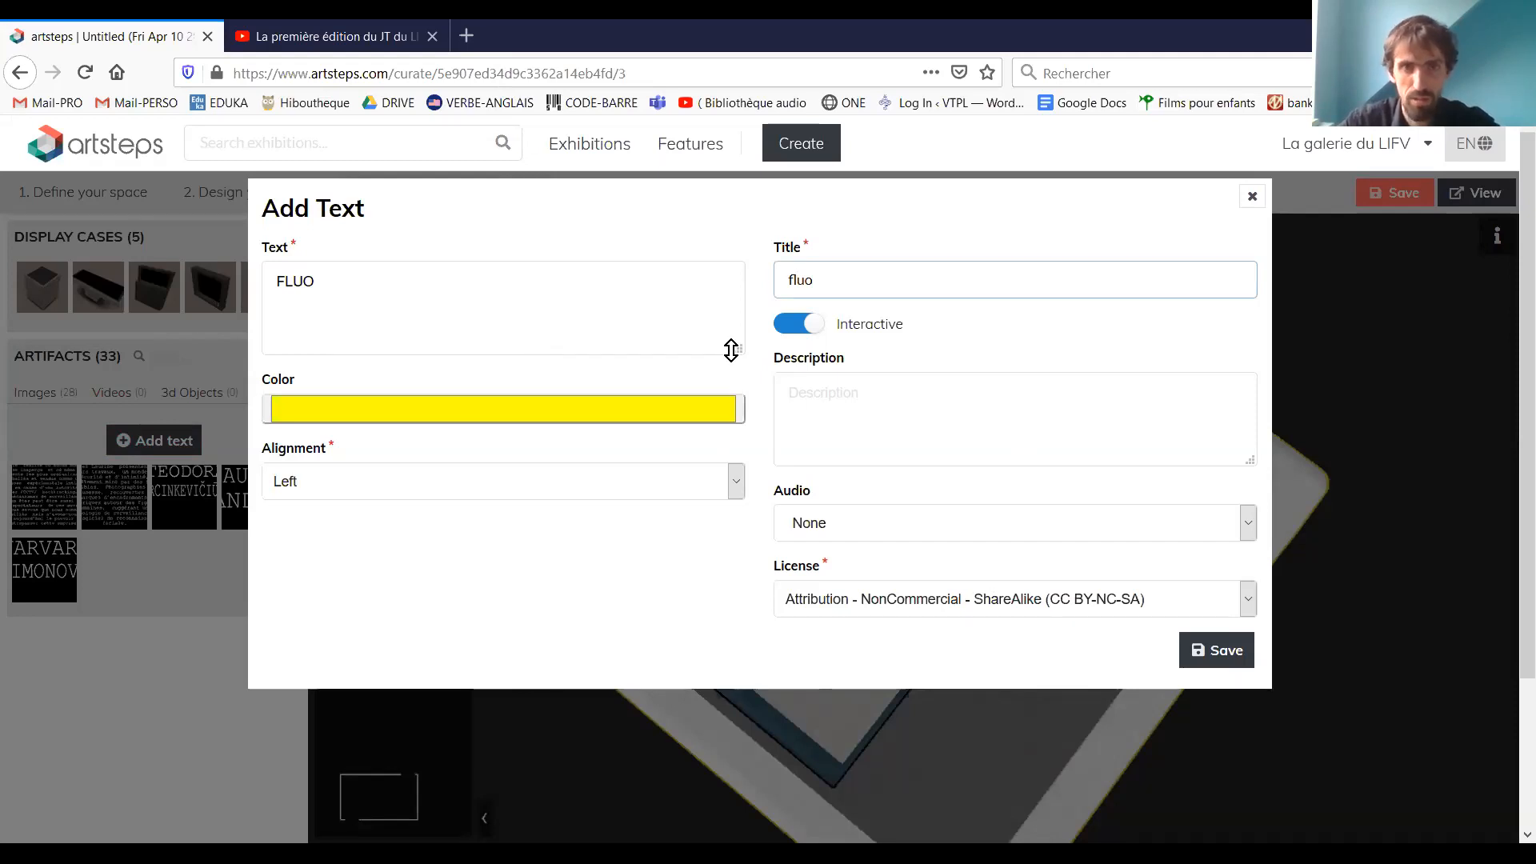
pyautogui.moveTo(729, 423); pyautogui.dragTo(726, 336)
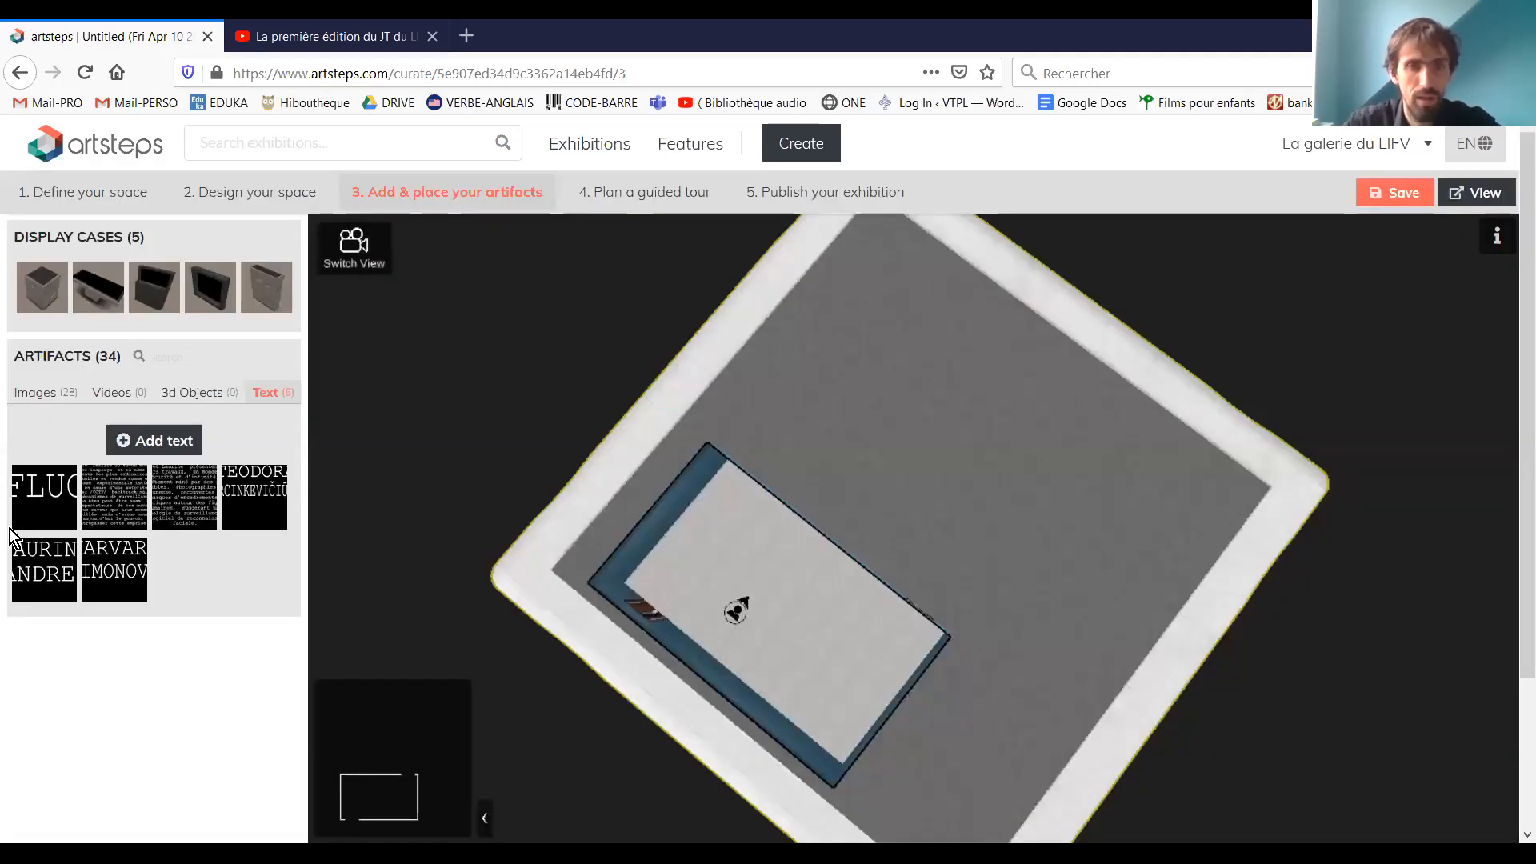
# Place the cube-shaped display case on the floor of the blue-walled room and move it towards the far wall
pyautogui.moveTo(782, 567); pyautogui.dragTo(579, 474)
pyautogui.click(50, 300)
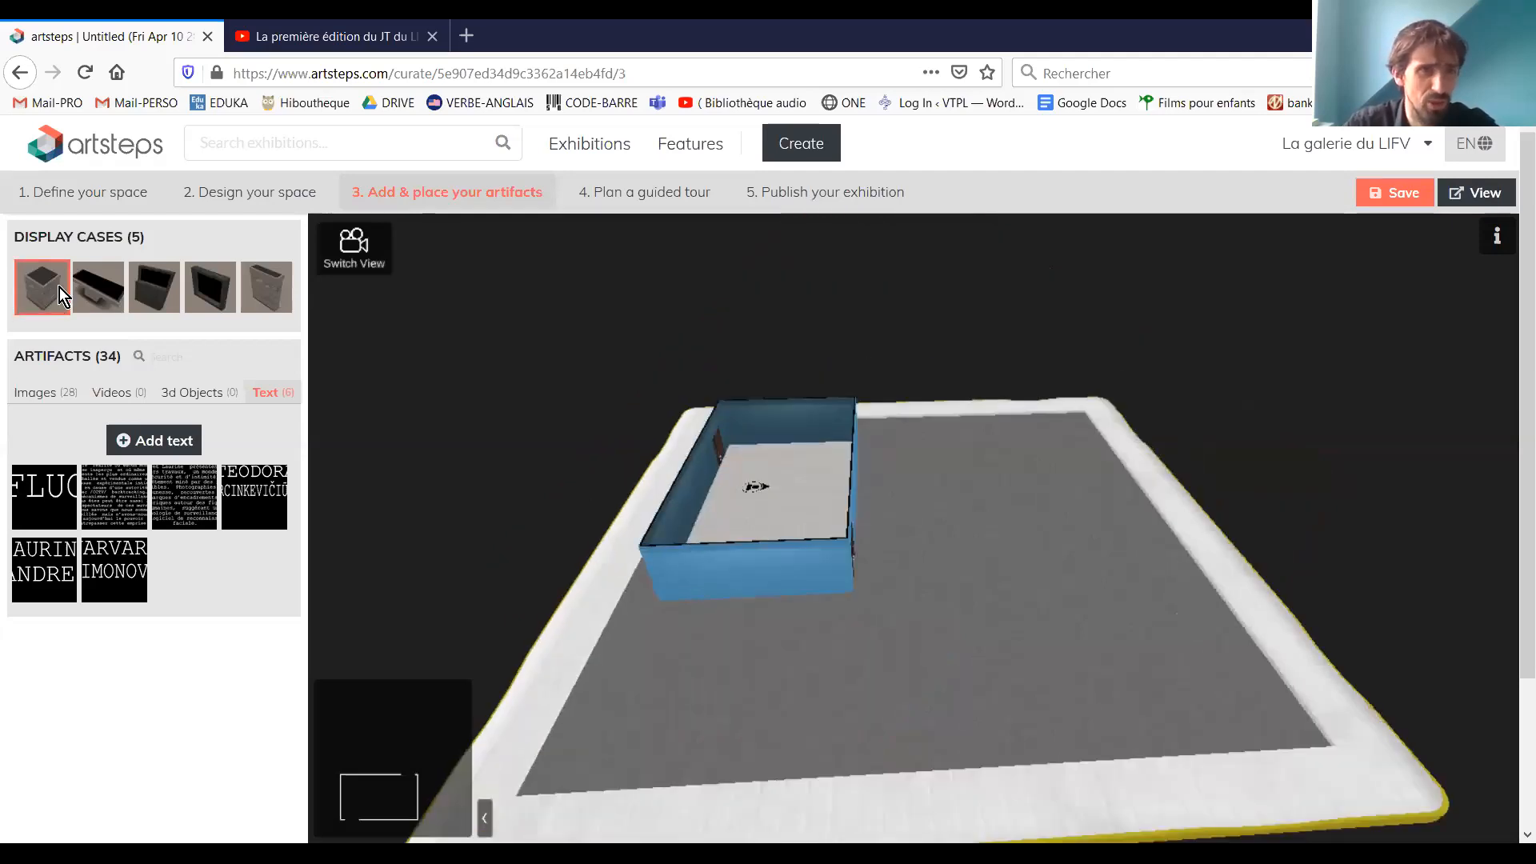
pyautogui.click(39, 287)
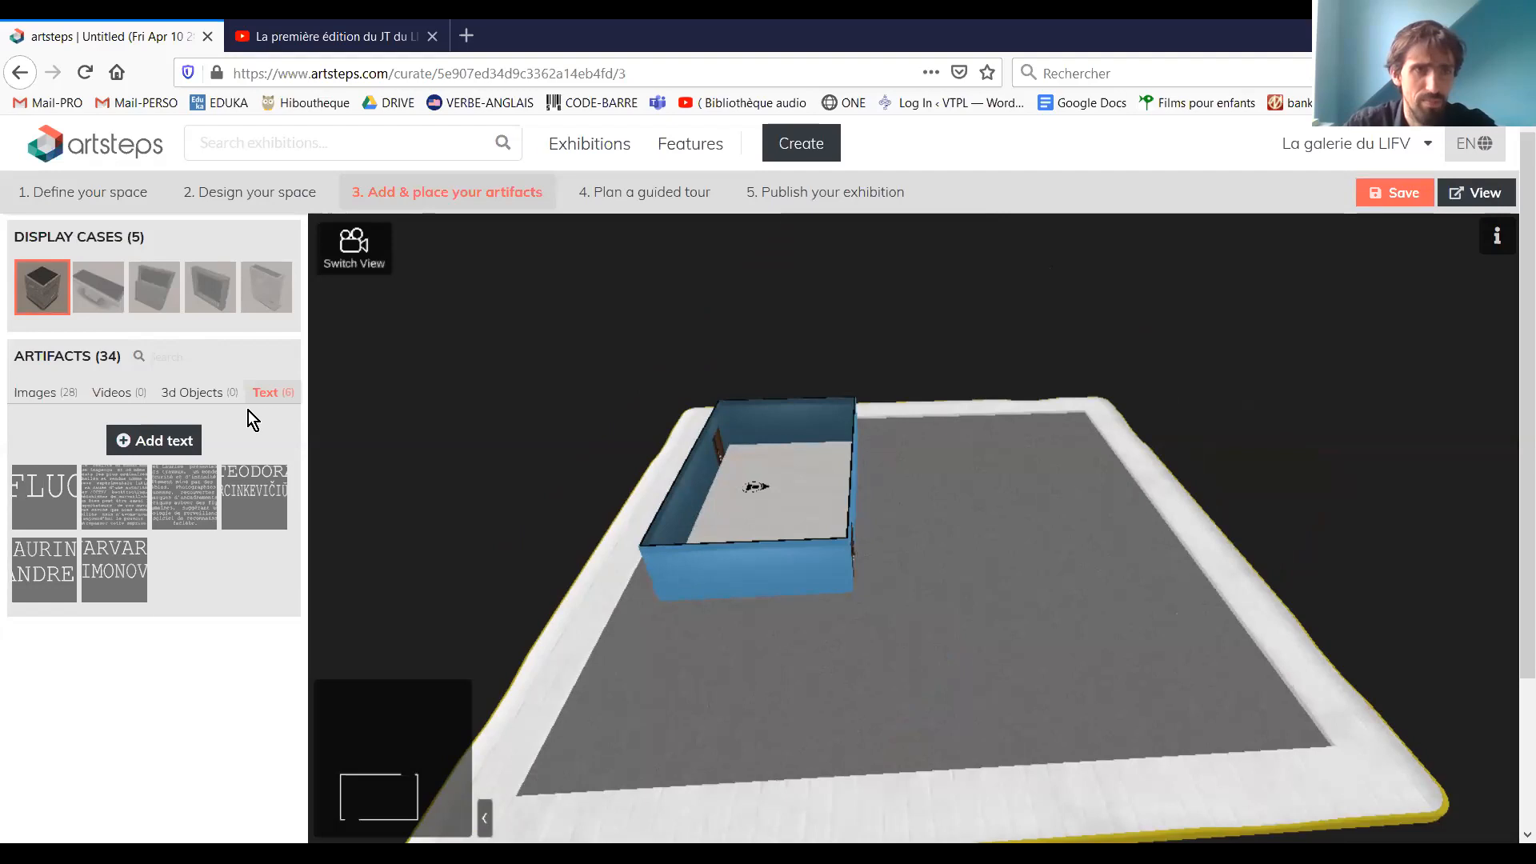
pyautogui.click(31, 271)
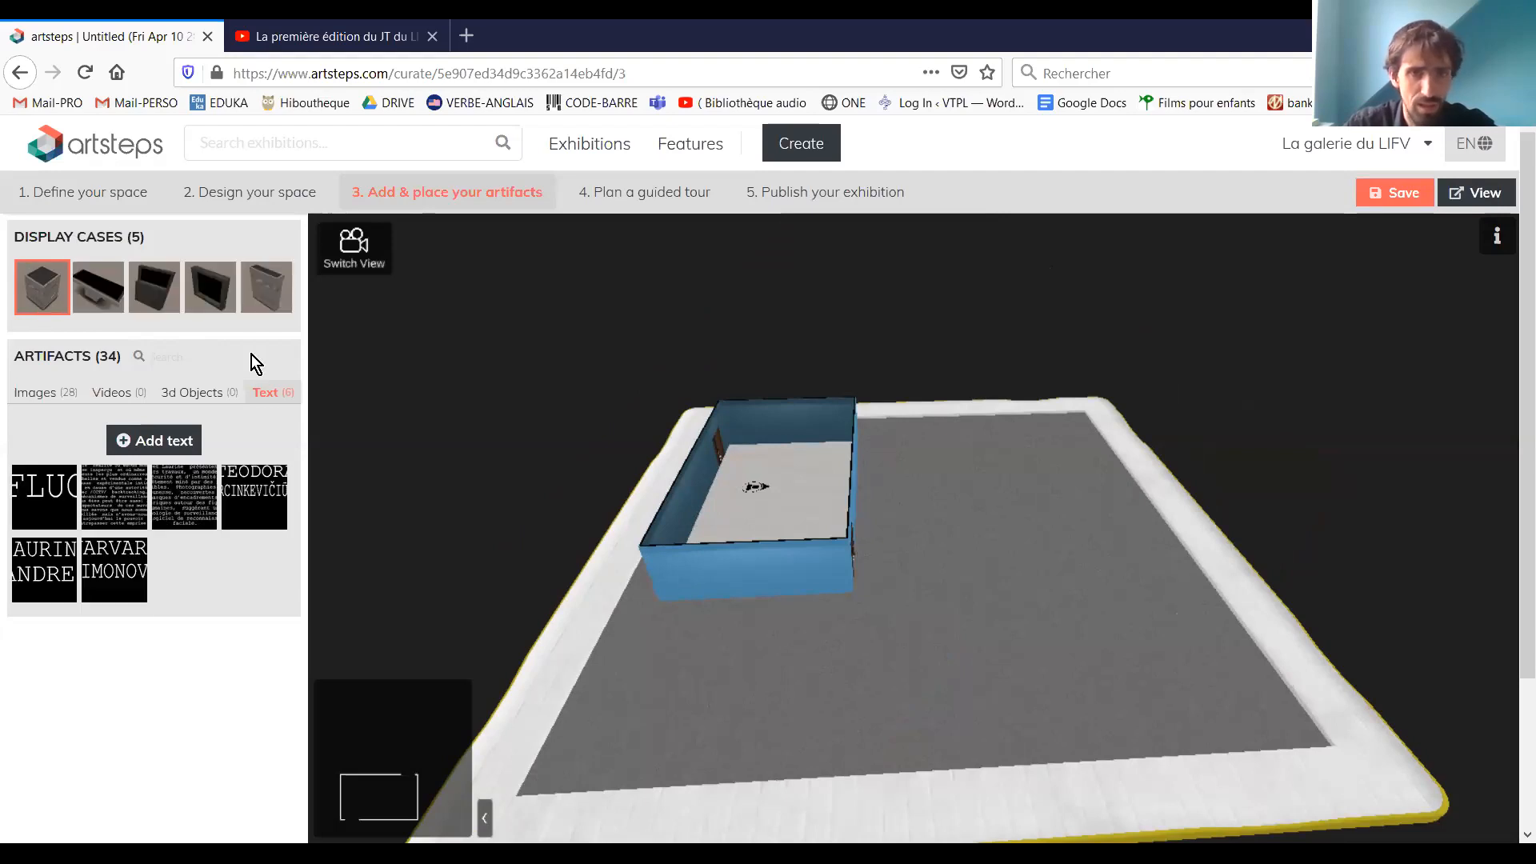
pyautogui.click(53, 297)
pyautogui.click(49, 291)
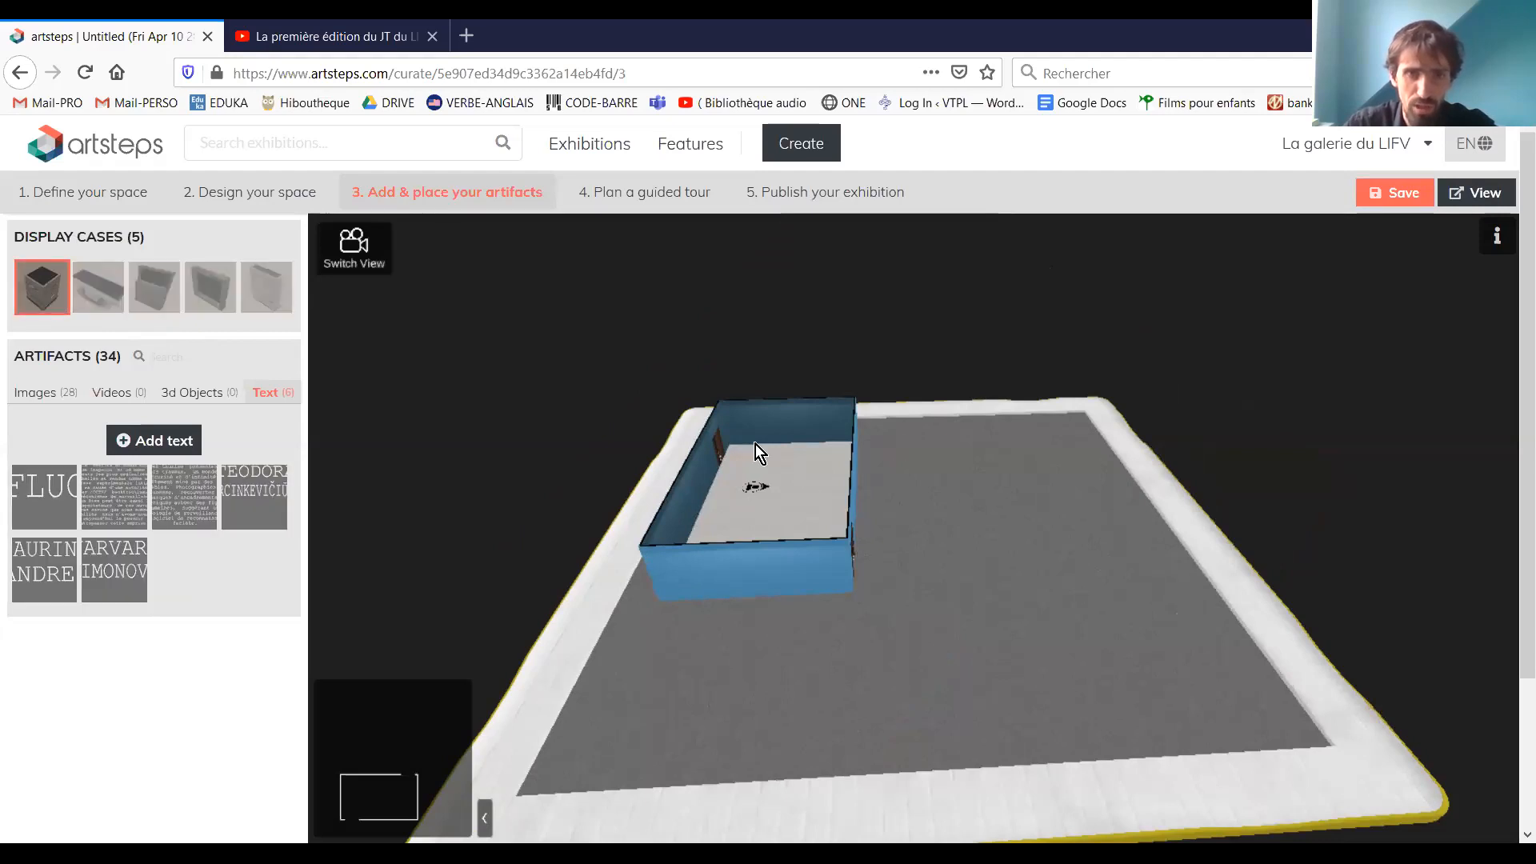
pyautogui.click(752, 479)
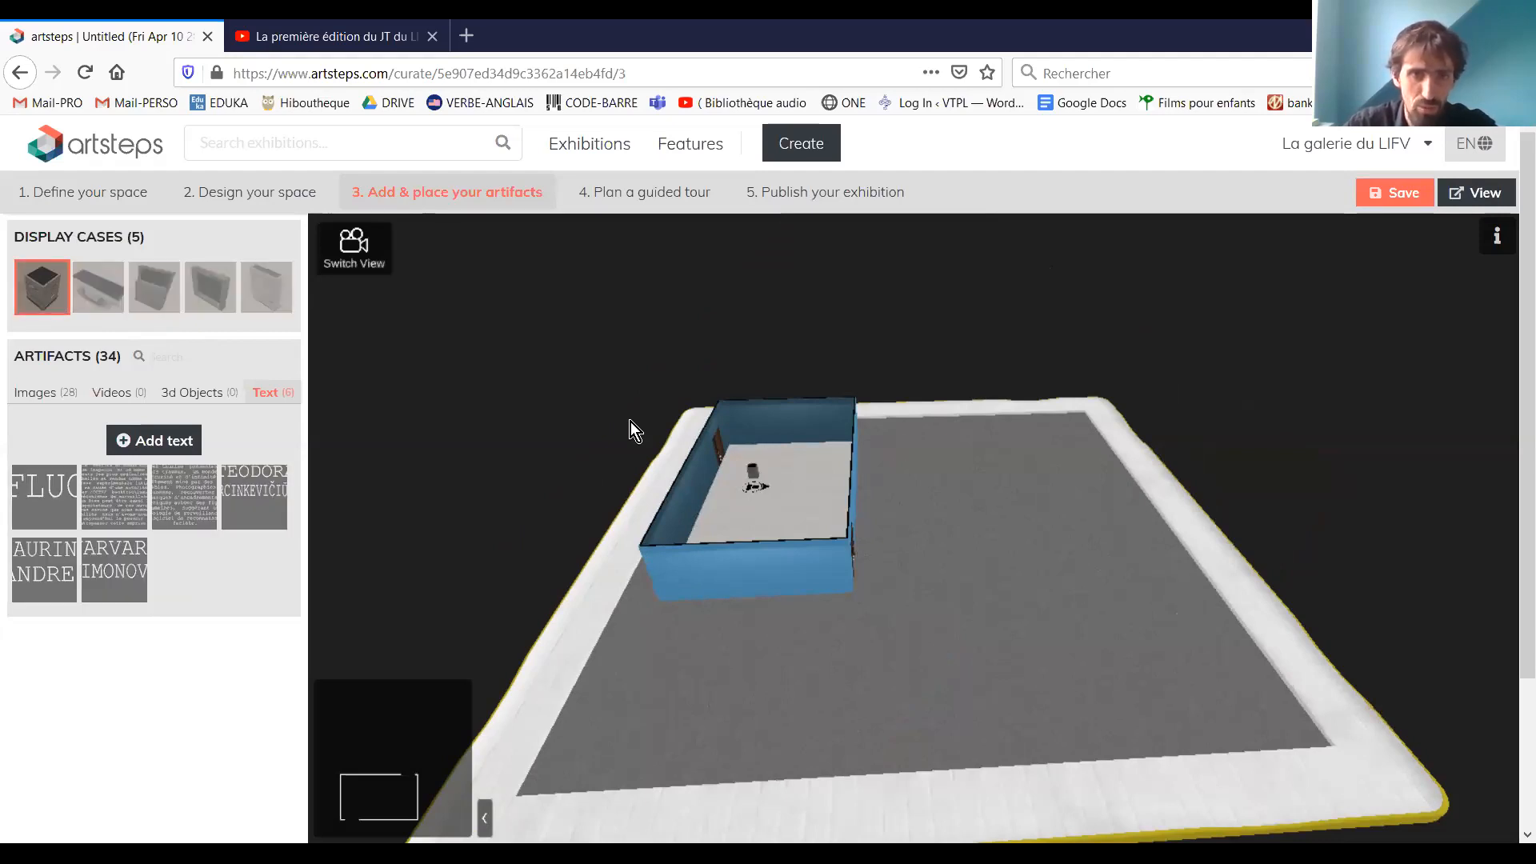
pyautogui.scroll(3, 632, 422)
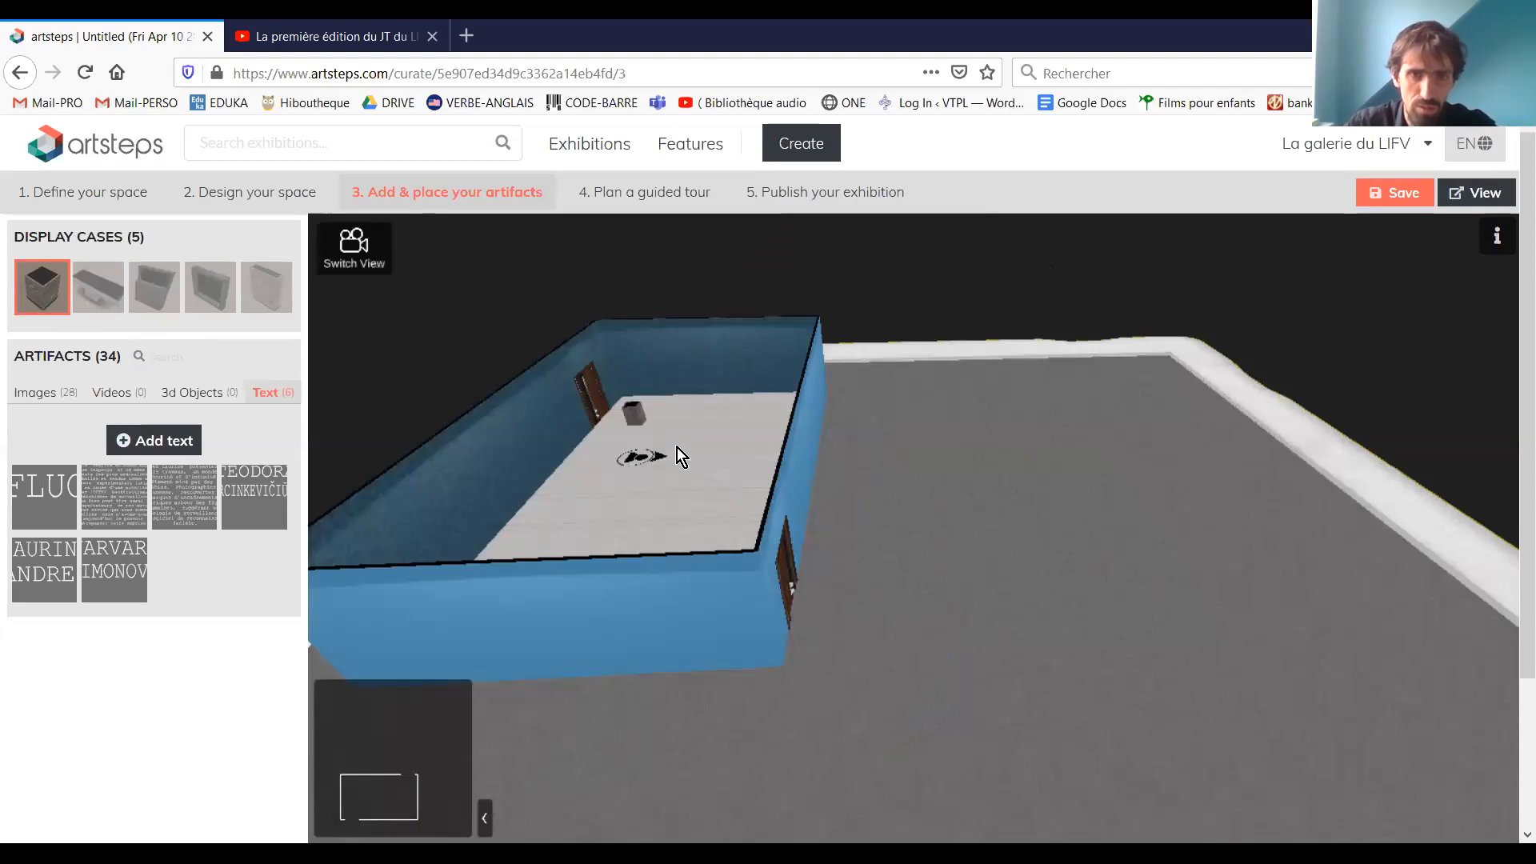
pyautogui.click(696, 439)
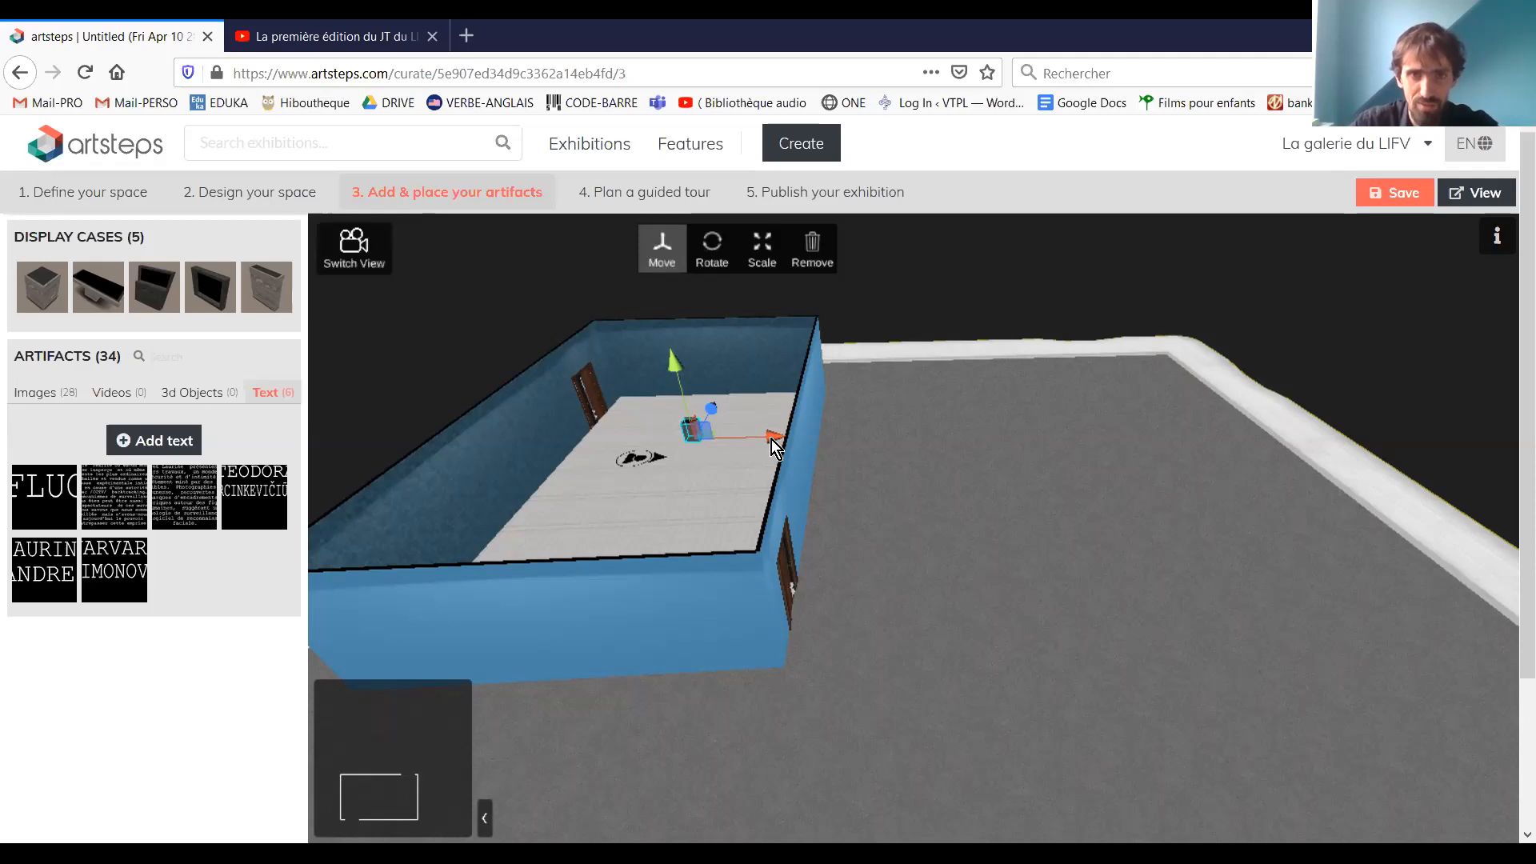
pyautogui.moveTo(770, 435); pyautogui.dragTo(649, 291)
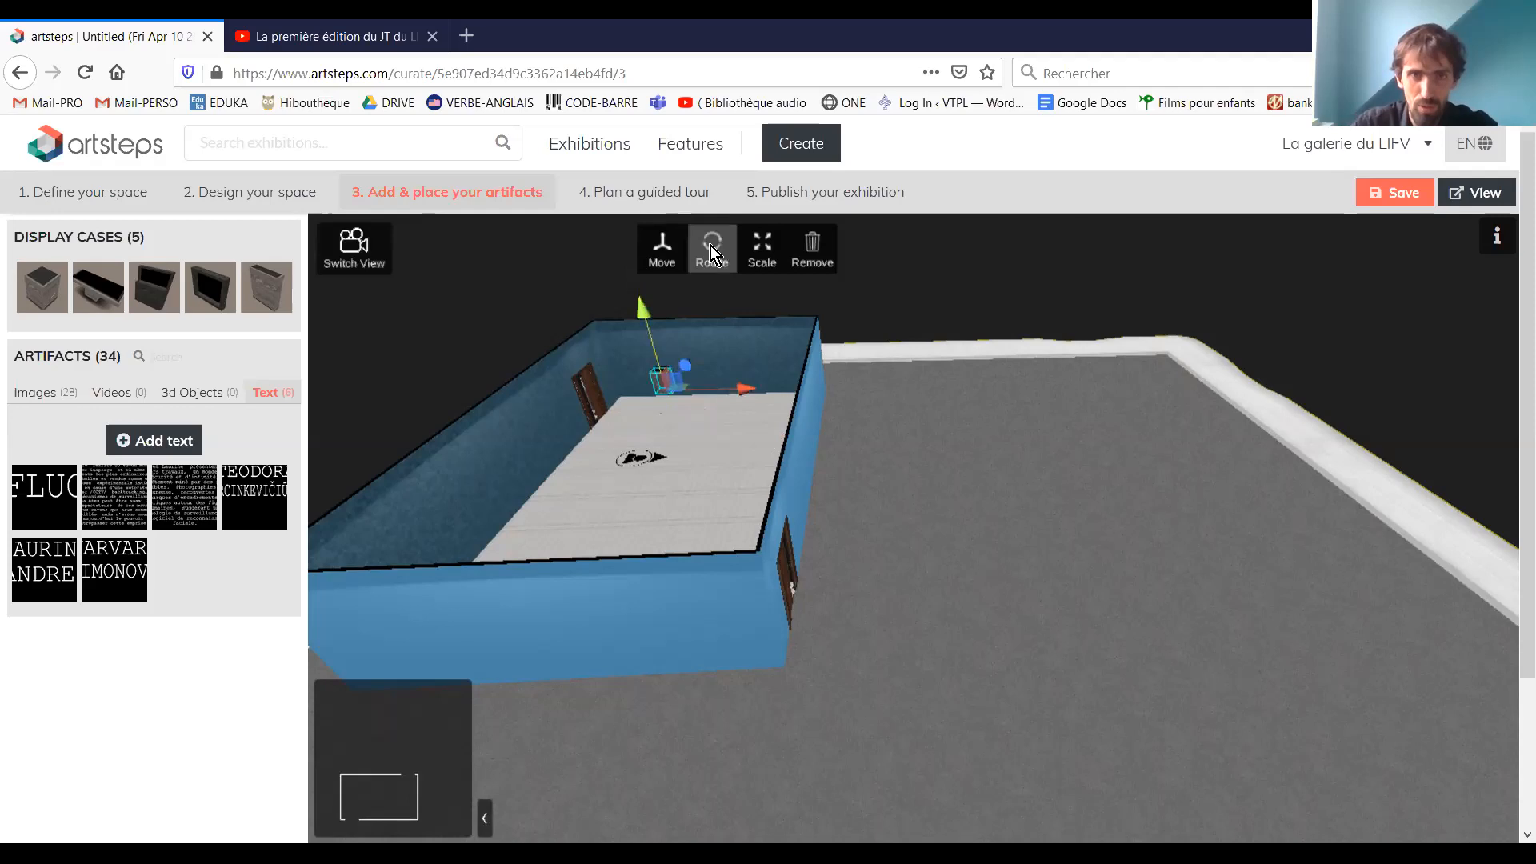
# Tilt the cube-shaped display case near the far wall and stretch it into a slanted panel
pyautogui.click(711, 246)
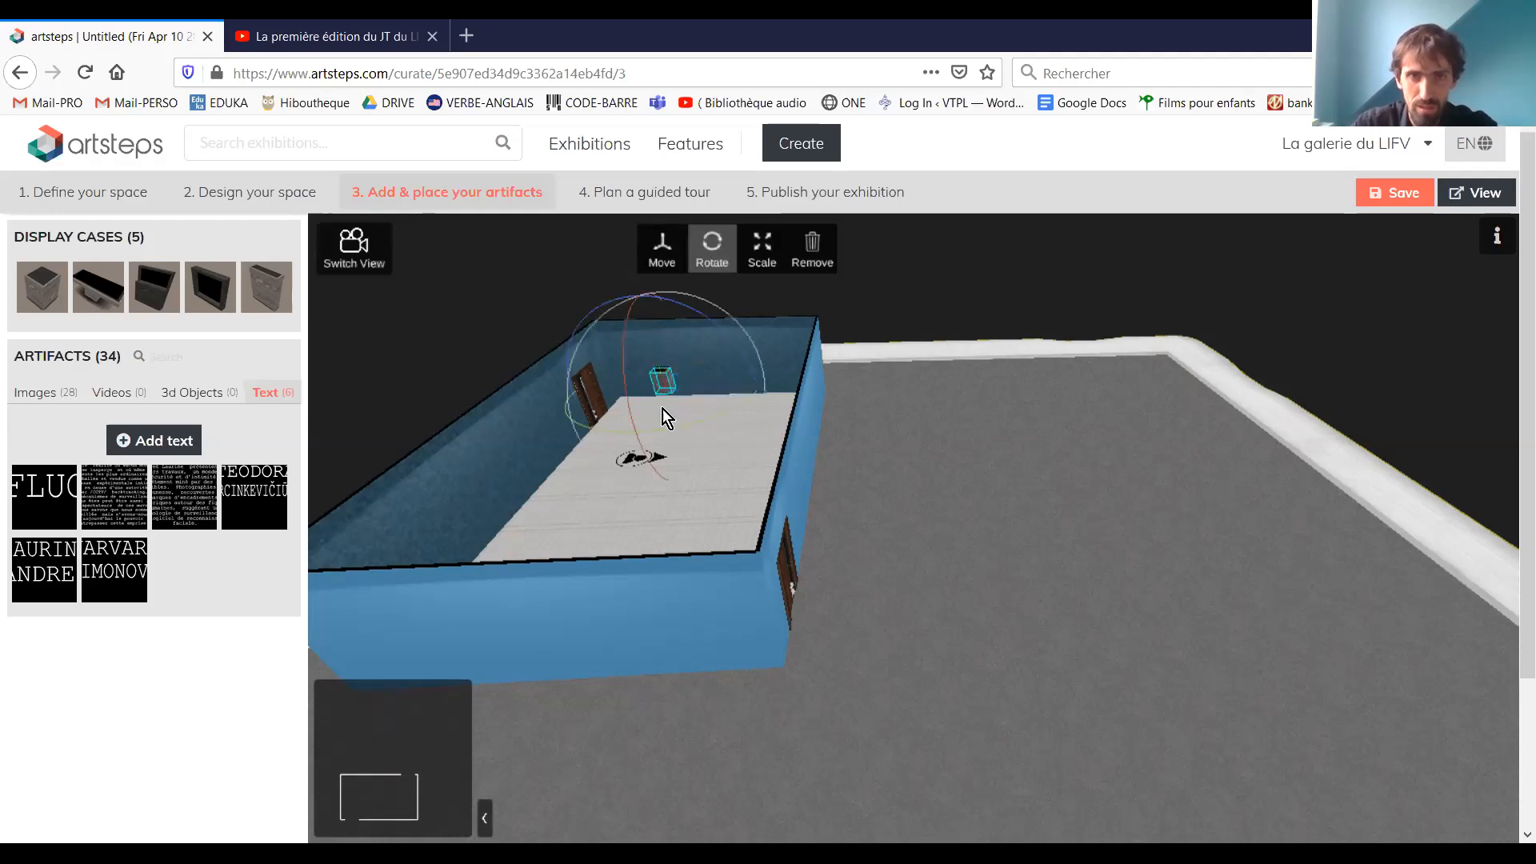
pyautogui.moveTo(653, 441); pyautogui.dragTo(600, 266)
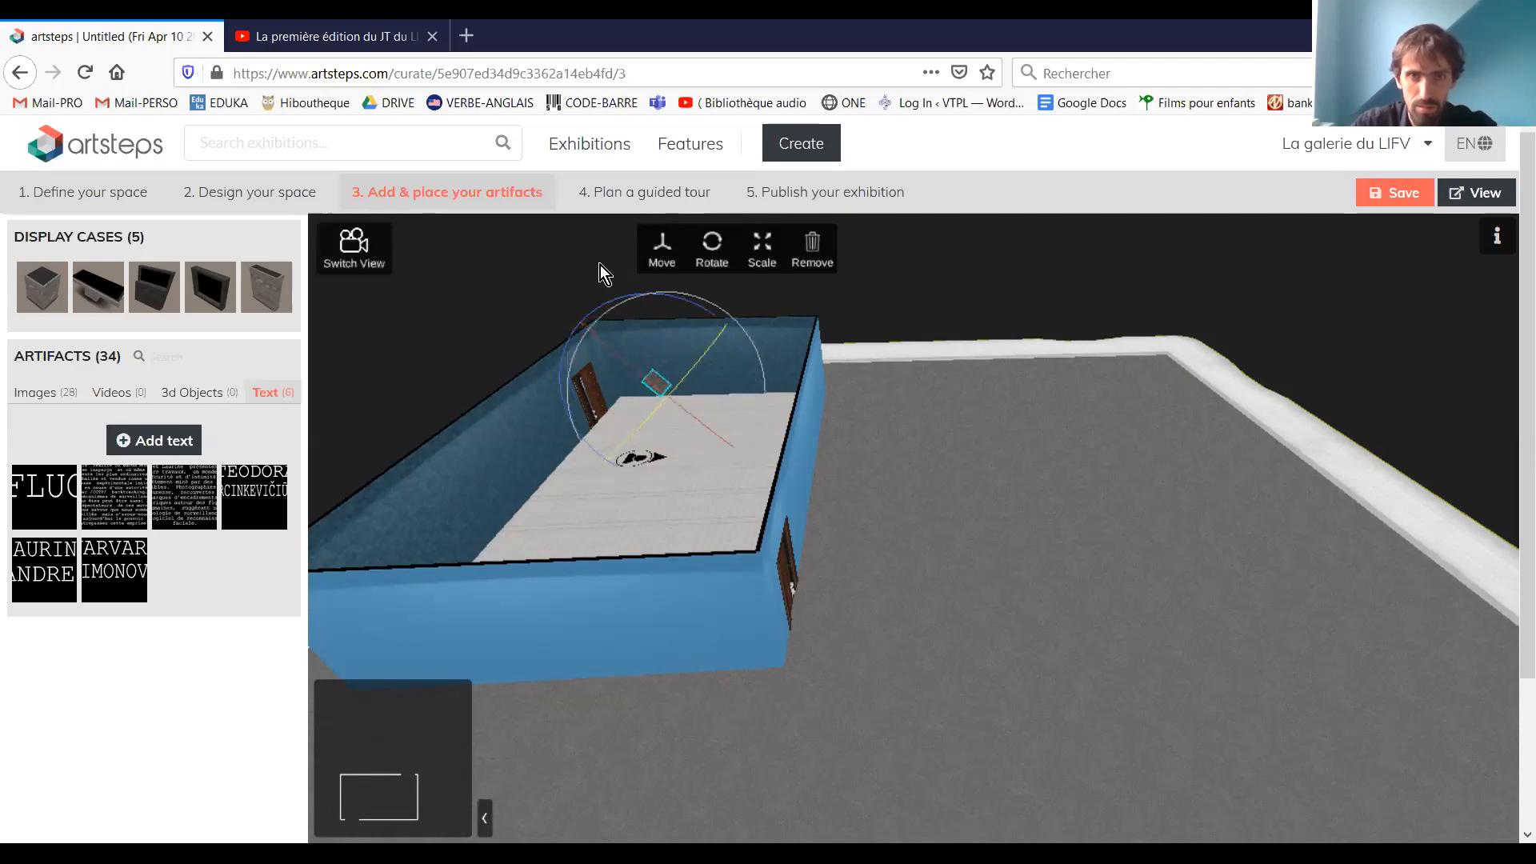
pyautogui.click(760, 249)
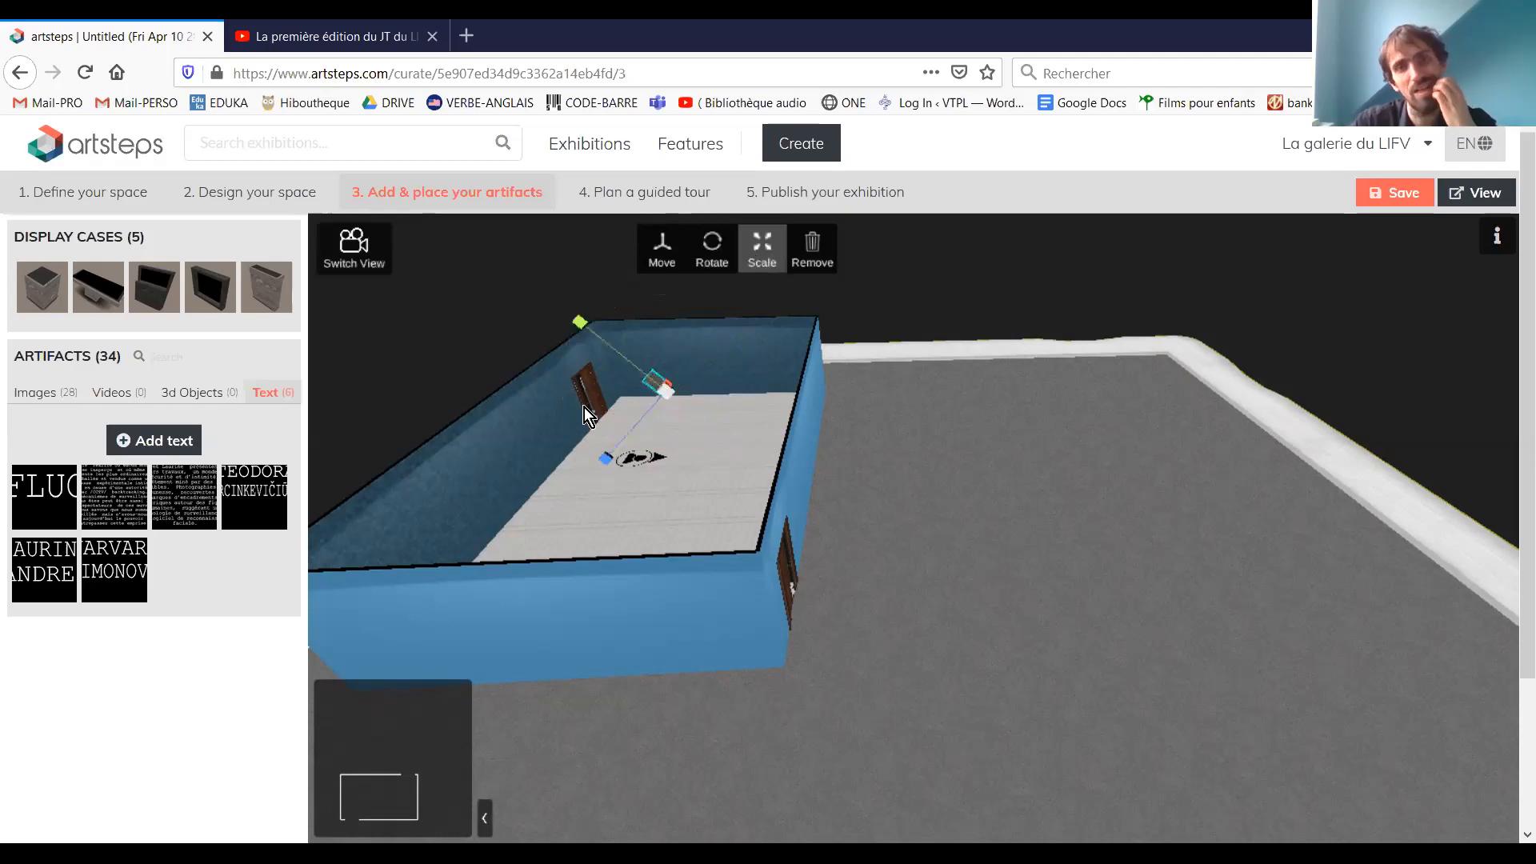
pyautogui.moveTo(601, 460); pyautogui.dragTo(540, 528)
pyautogui.moveTo(581, 325); pyautogui.dragTo(496, 228)
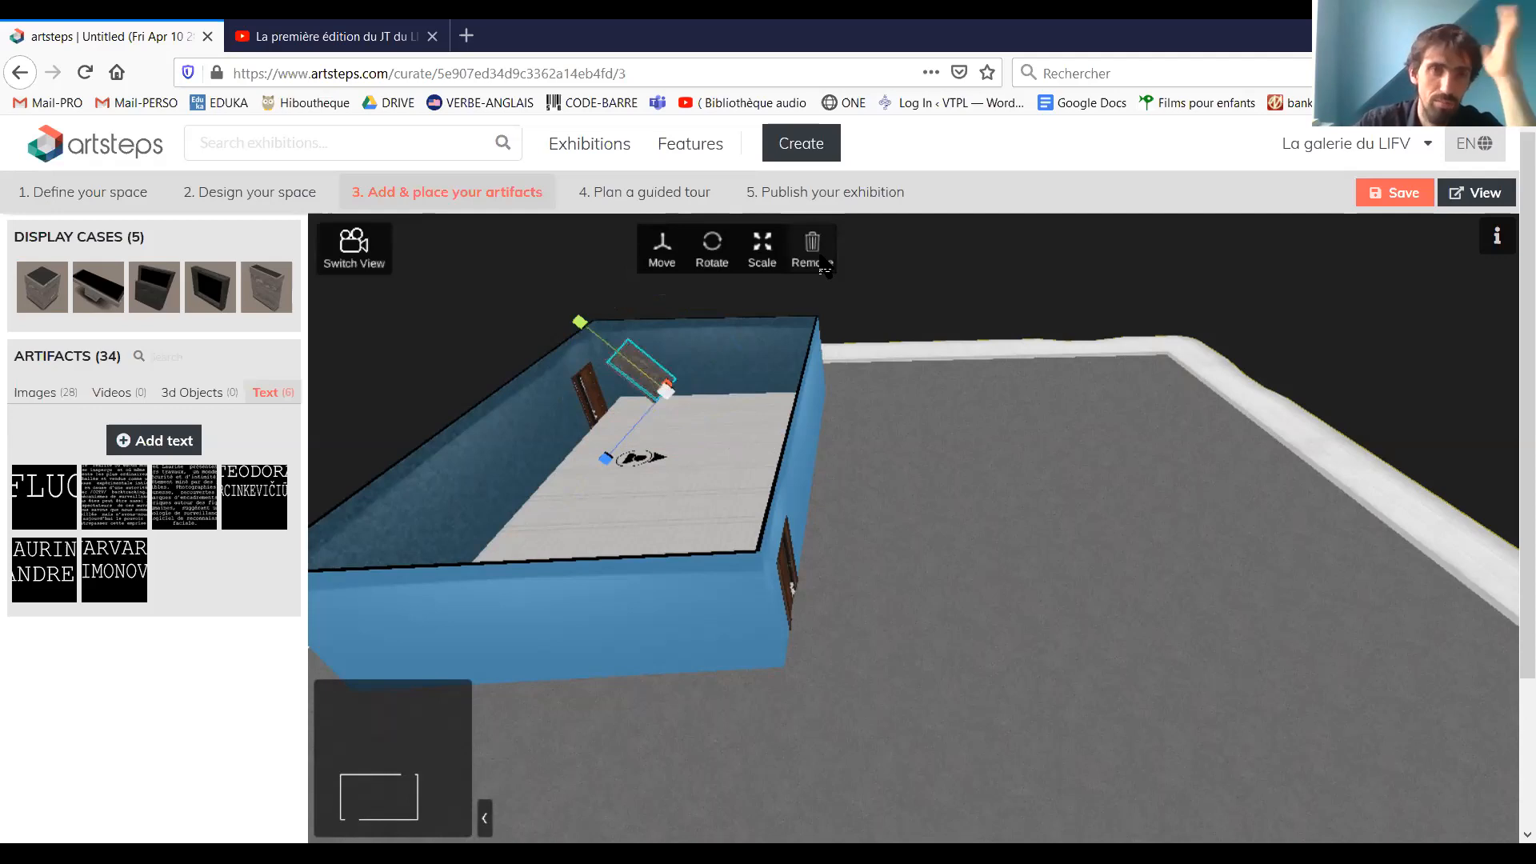
pyautogui.click(257, 301)
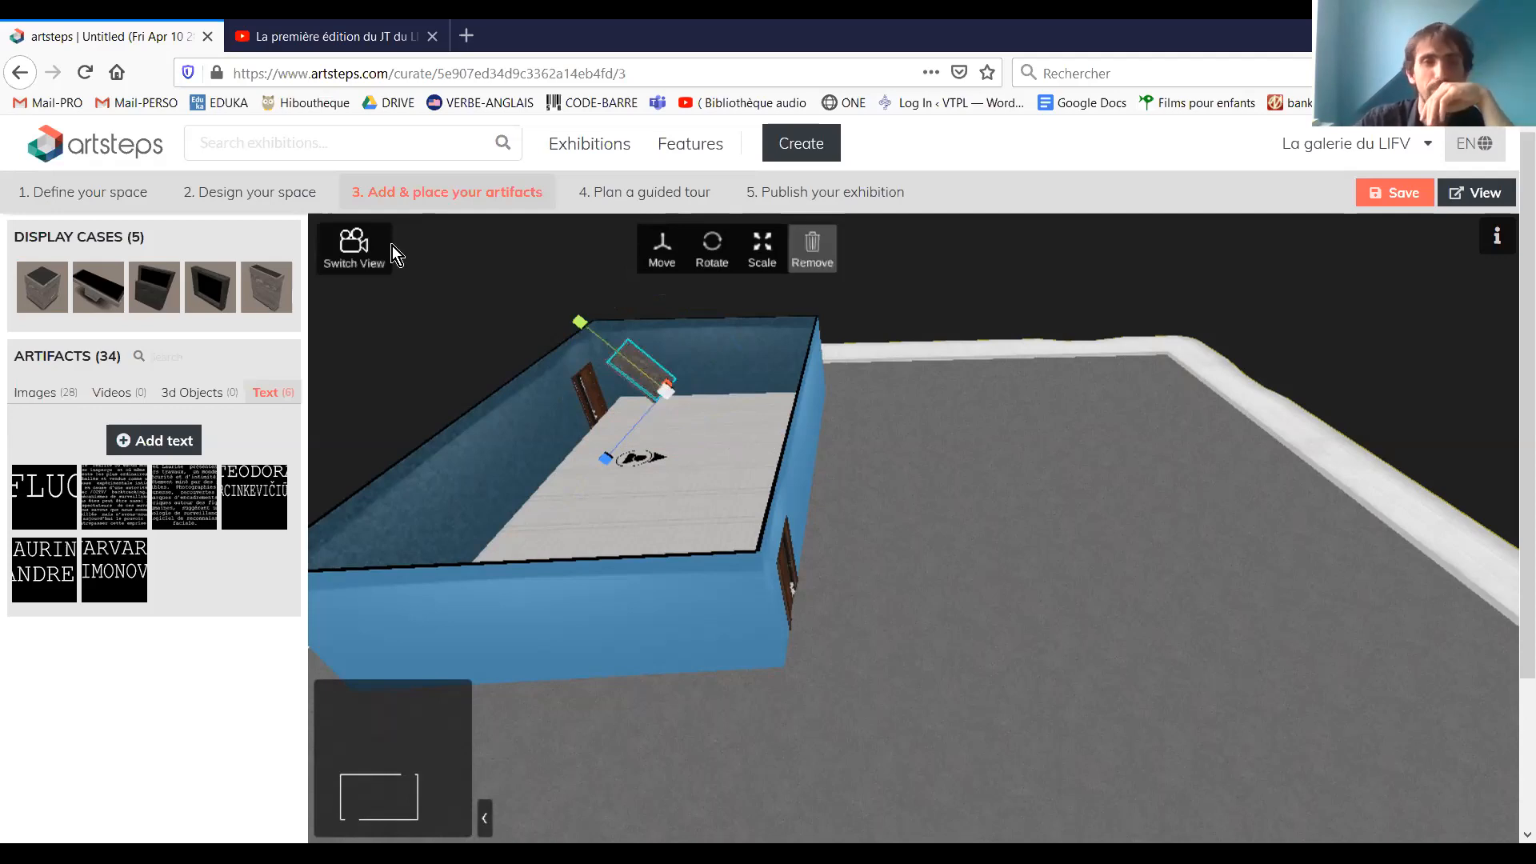
# Switch to the inside view of the room, face the corner below the tilted case, and list the image artifacts
pyautogui.click(346, 253)
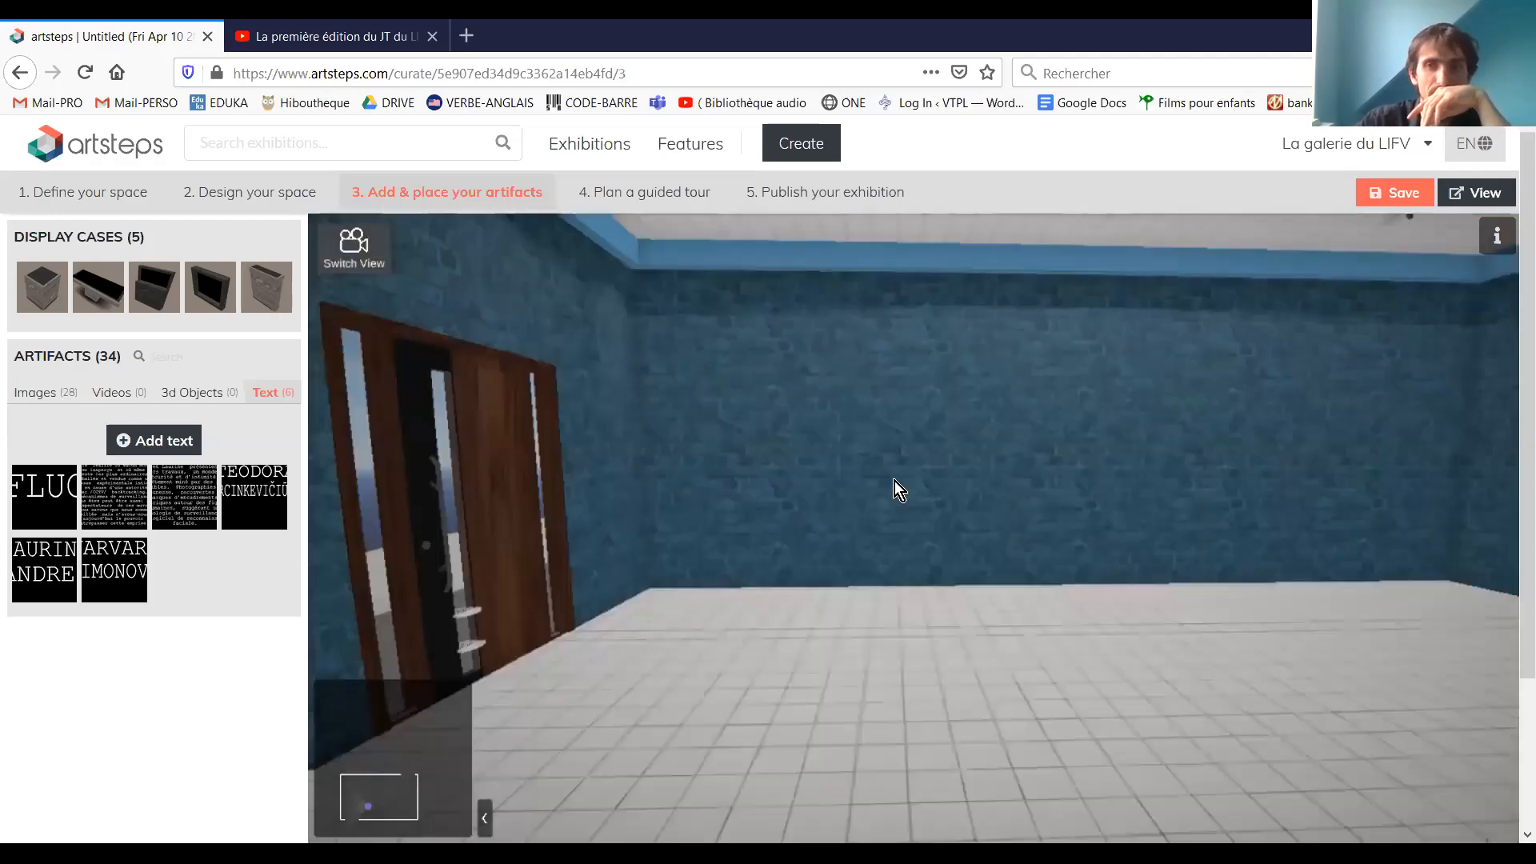
pyautogui.moveTo(895, 485); pyautogui.dragTo(837, 740)
pyautogui.moveTo(986, 732); pyautogui.dragTo(2, 183)
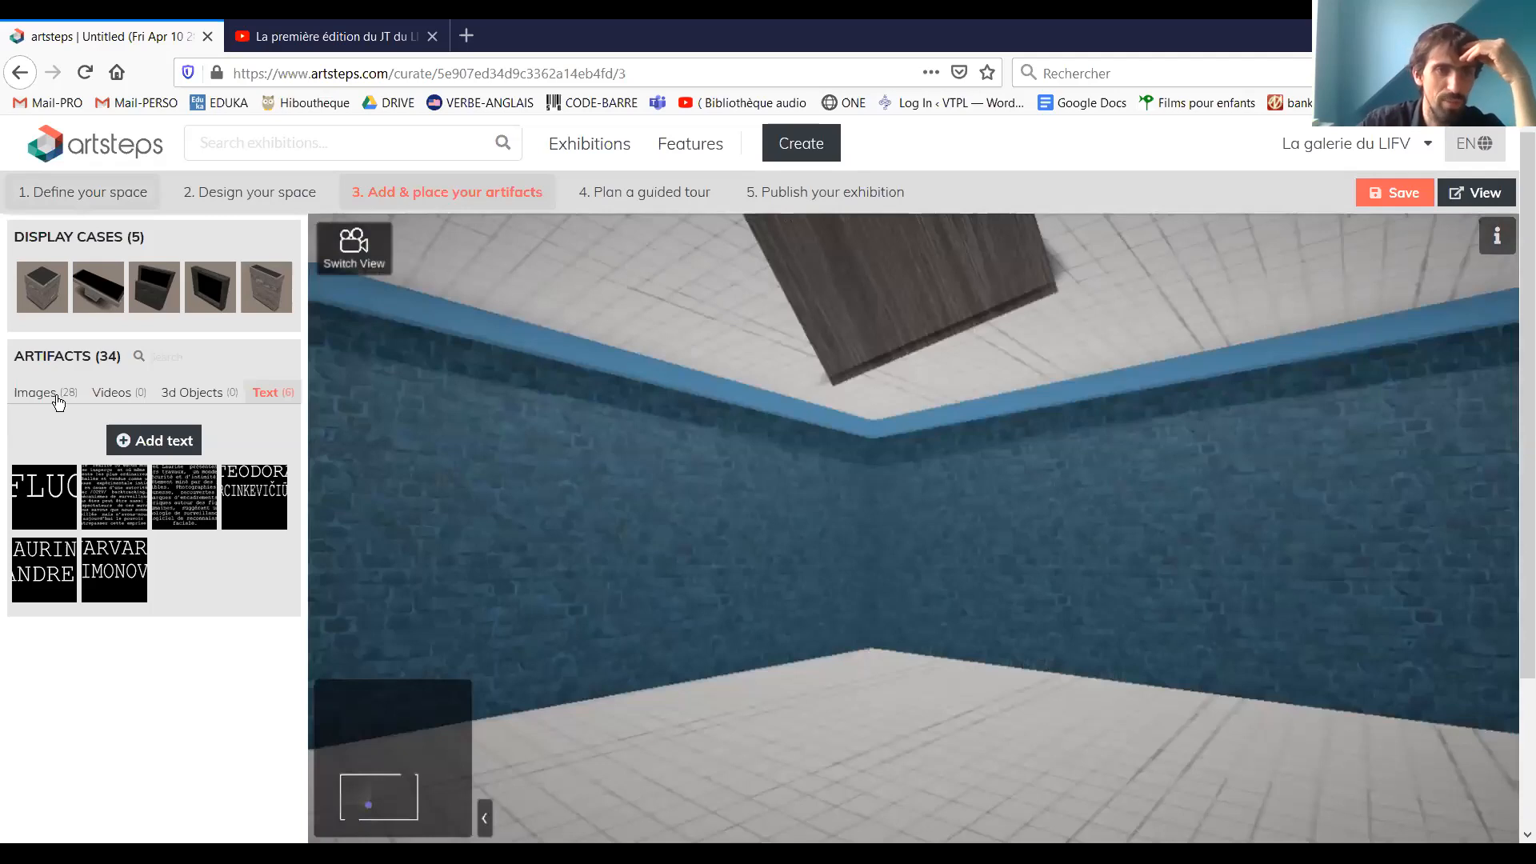
pyautogui.click(51, 396)
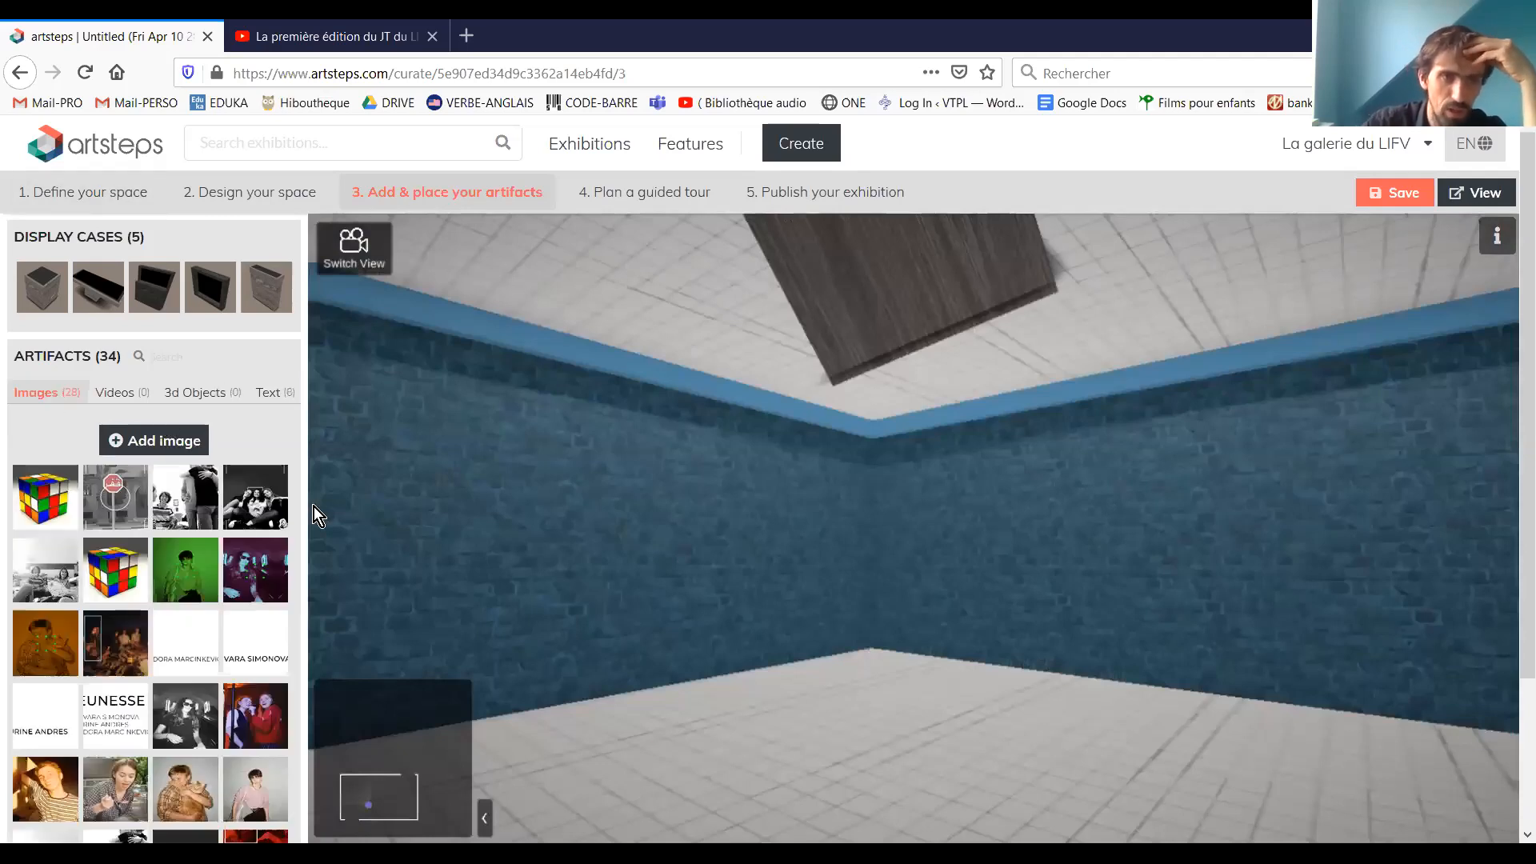
# Place the Rubik's cube image on the blue brick wall and delete it from the wall
pyautogui.click(35, 502)
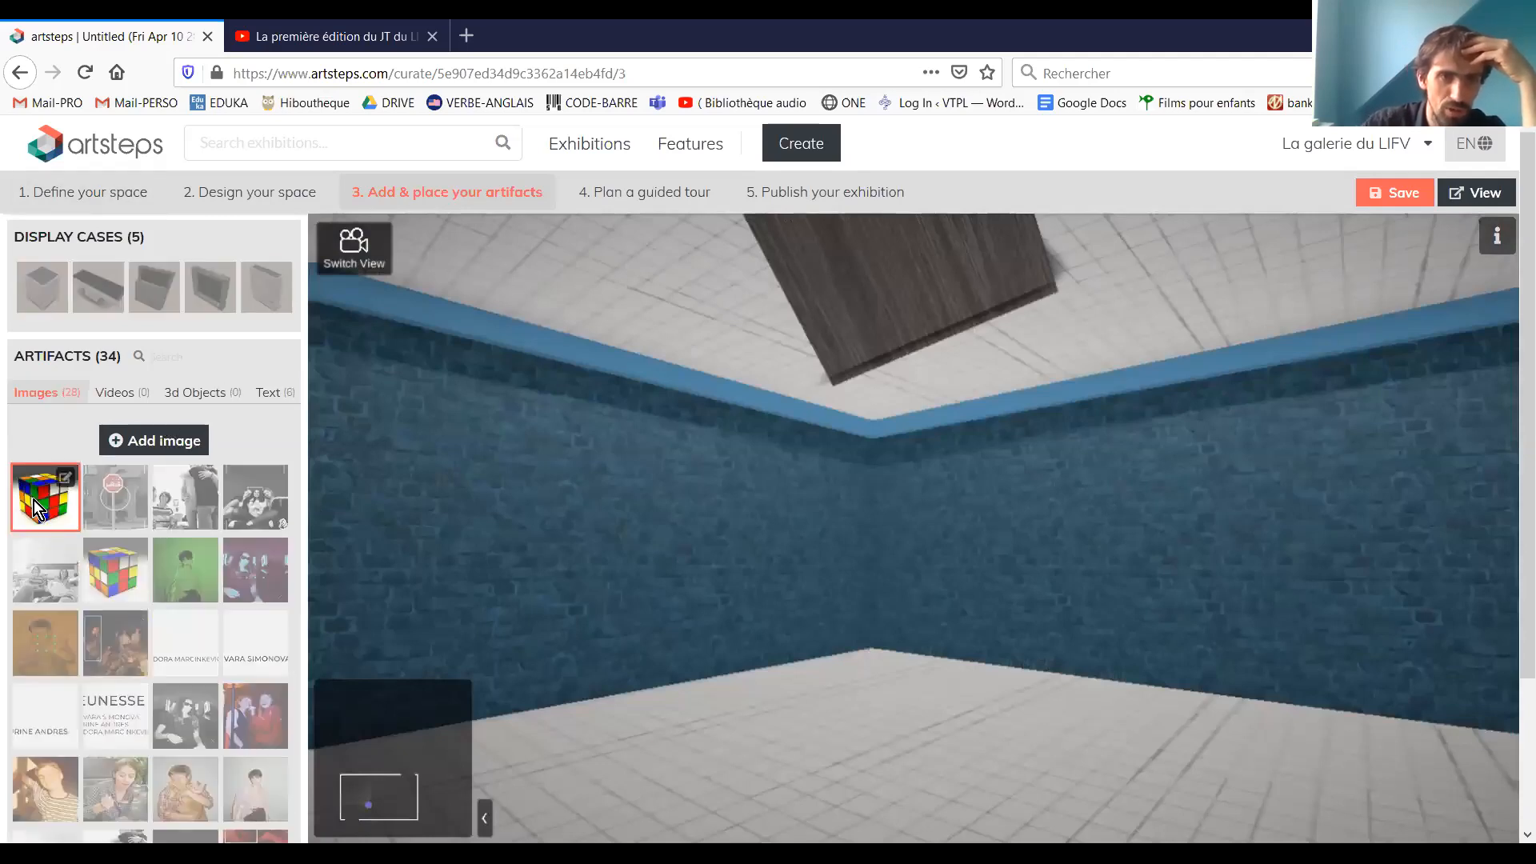
pyautogui.click(472, 511)
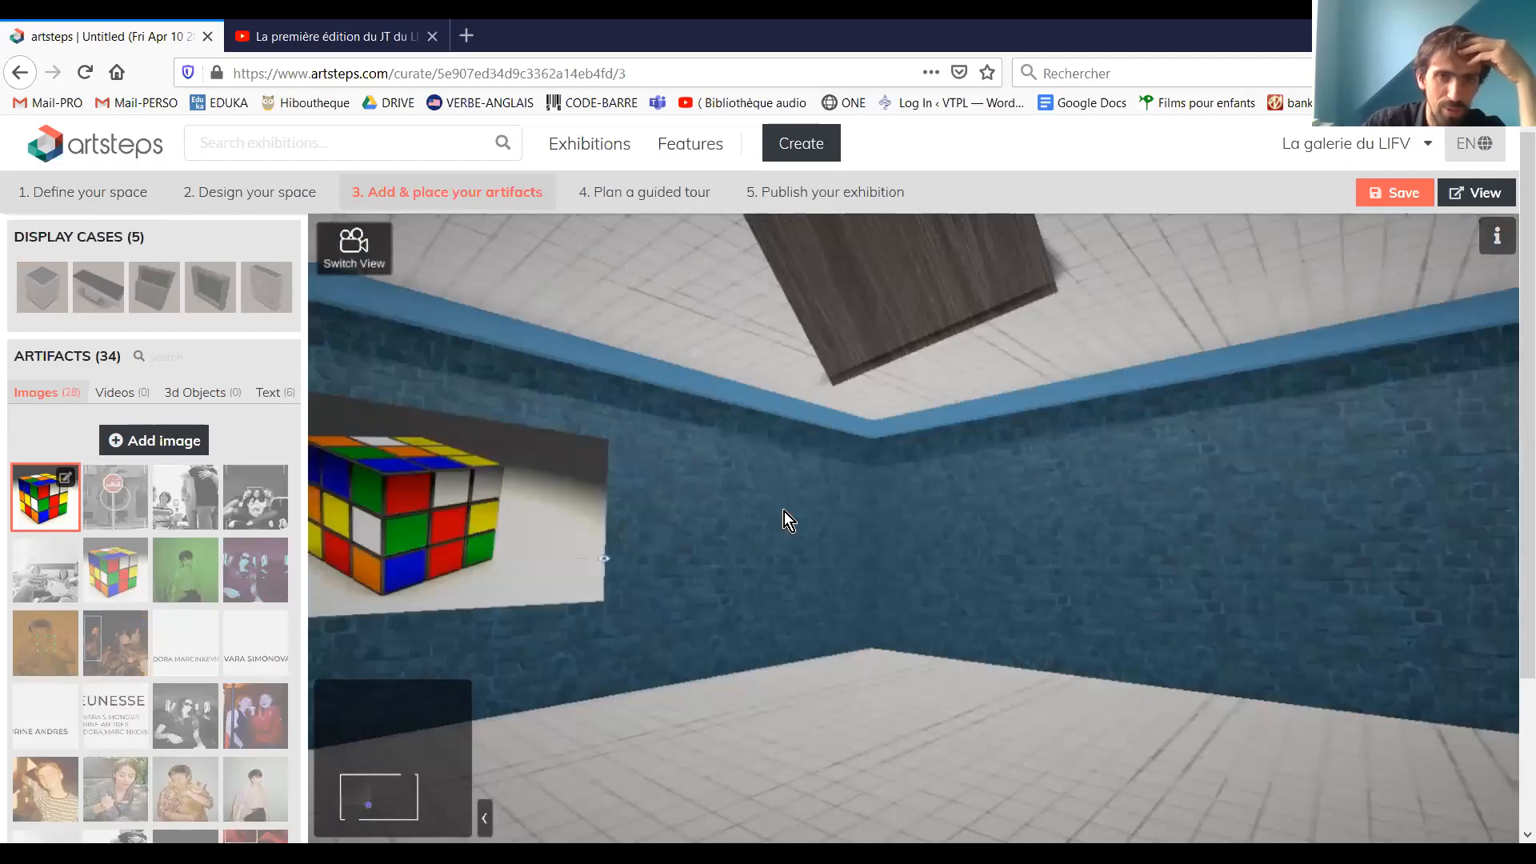
pyautogui.click(624, 524)
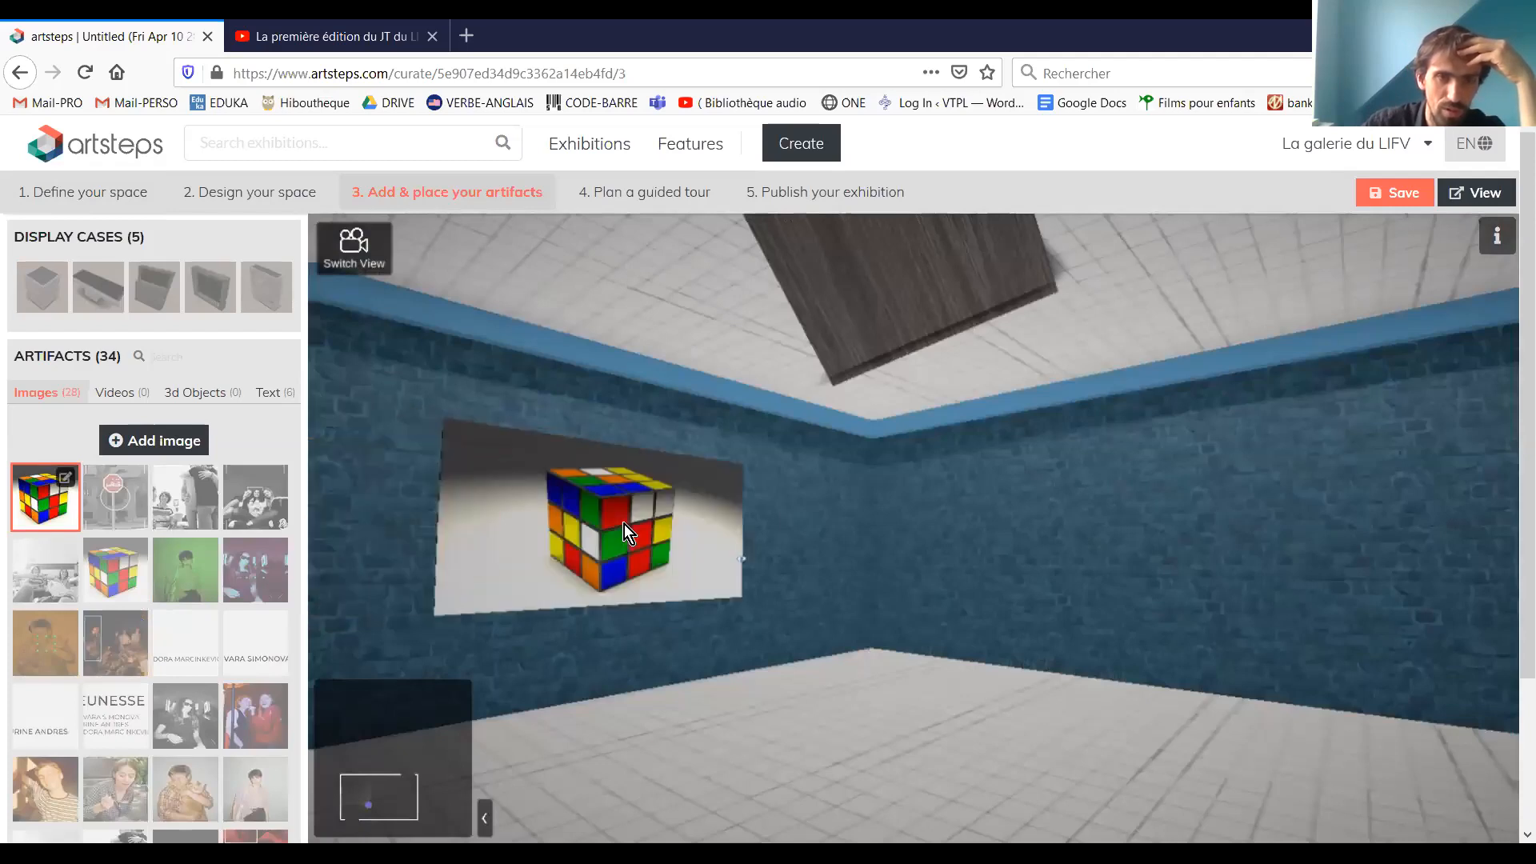
pyautogui.click(624, 525)
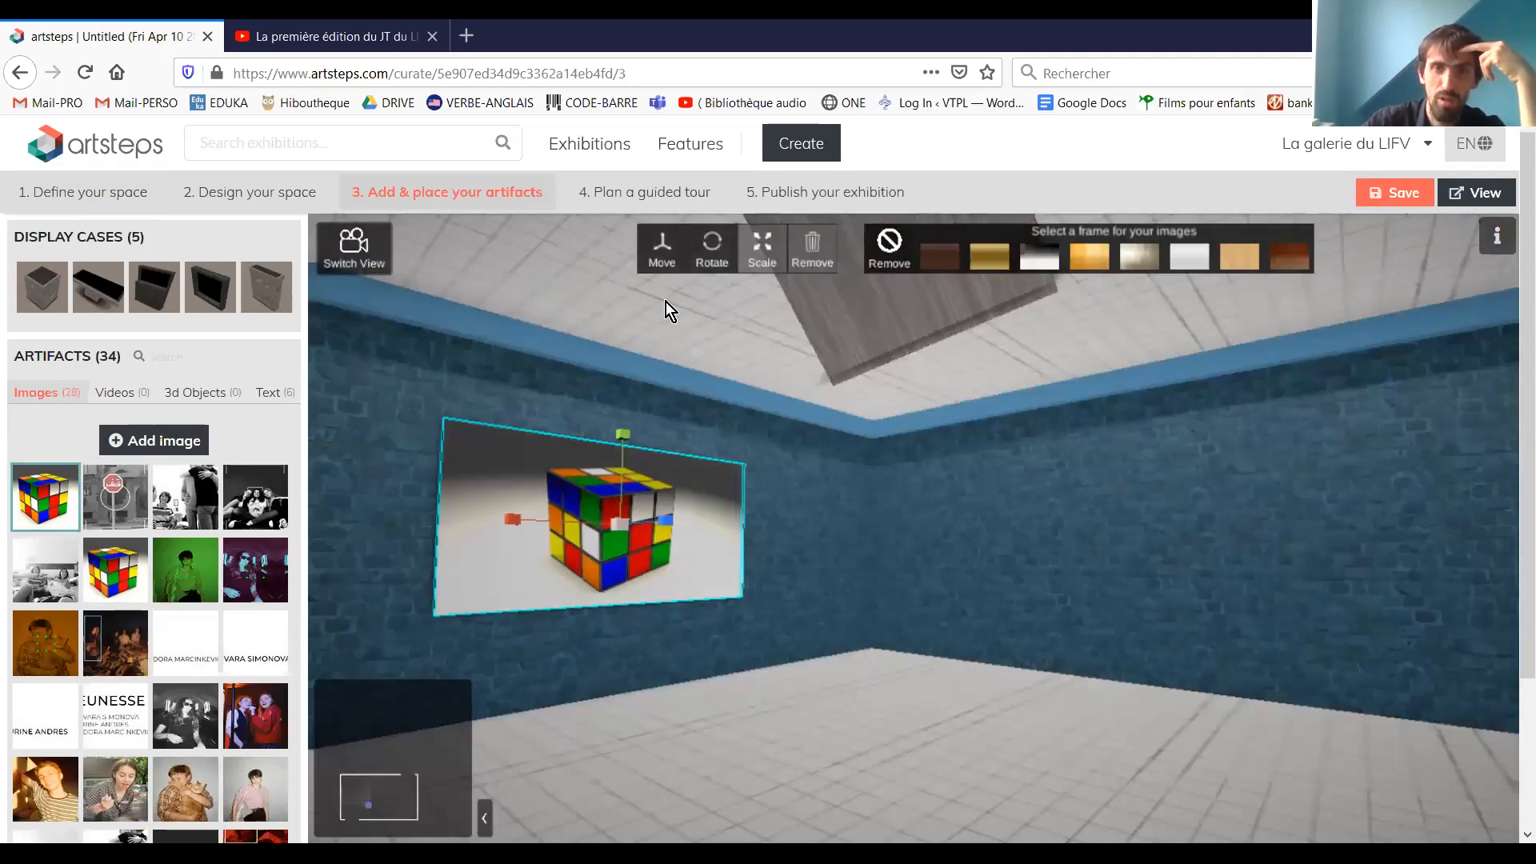
pyautogui.press('Delete')
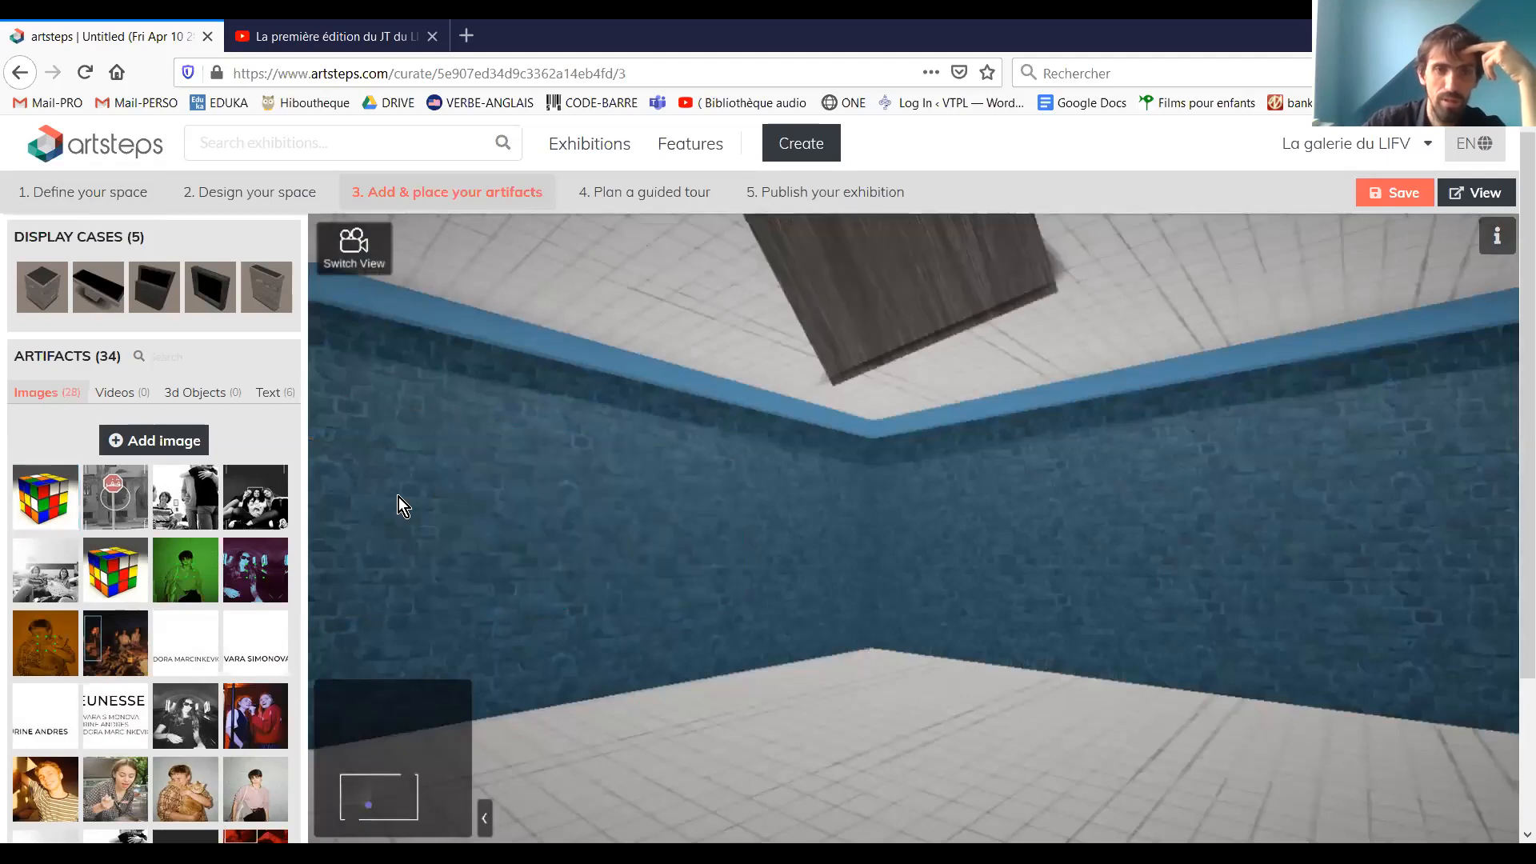
# Place the Rubik's cube image on the blue wall beside the corner and enlarge it to fill most of the wall's height
pyautogui.click(562, 510)
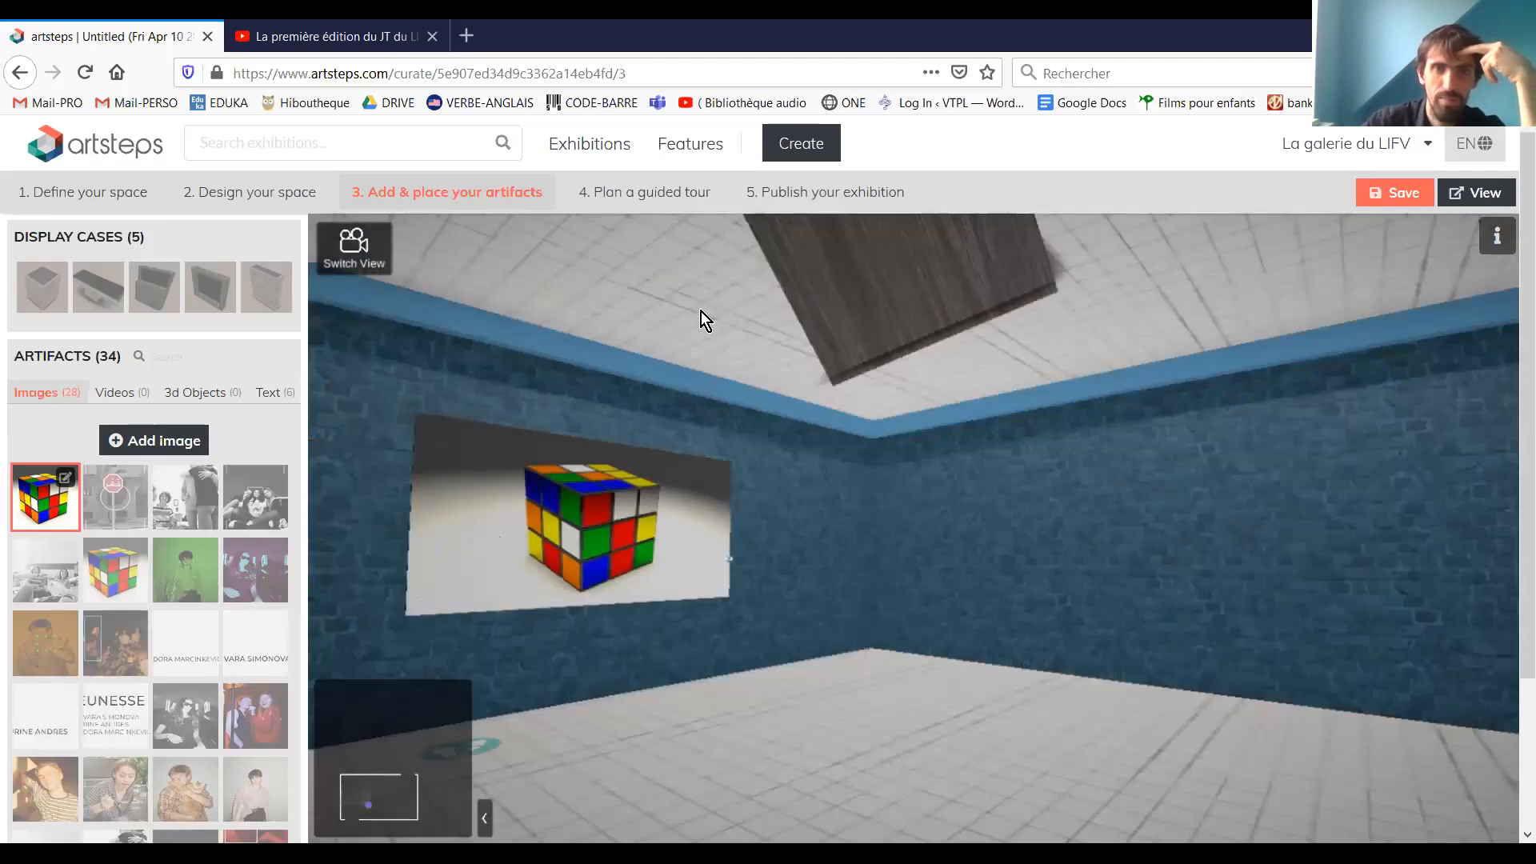
pyautogui.click(648, 256)
pyautogui.moveTo(568, 521); pyautogui.dragTo(678, 522)
pyautogui.moveTo(926, 531); pyautogui.dragTo(665, 559)
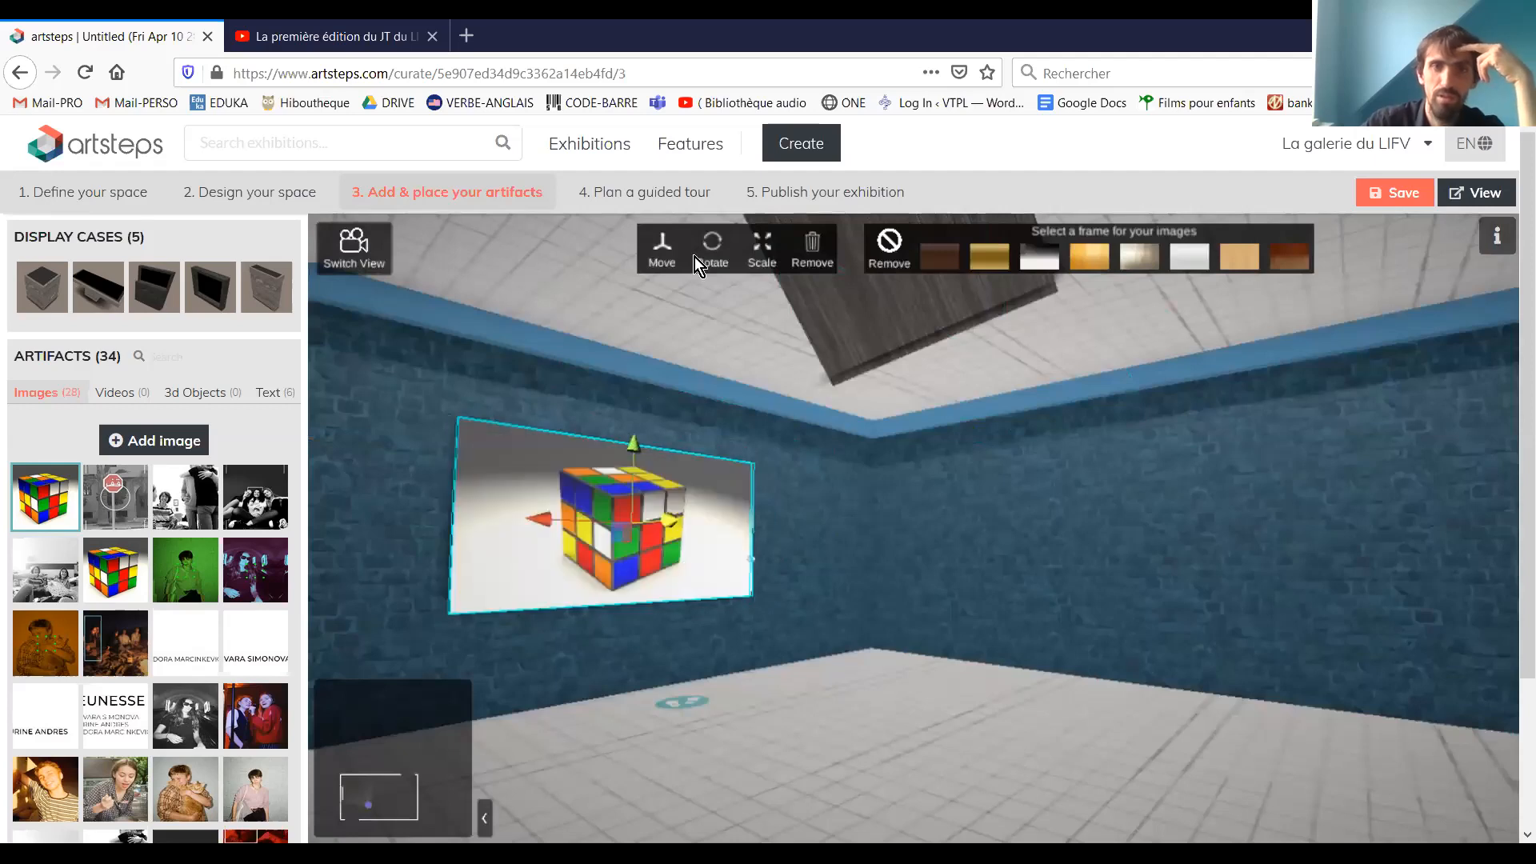
pyautogui.click(783, 258)
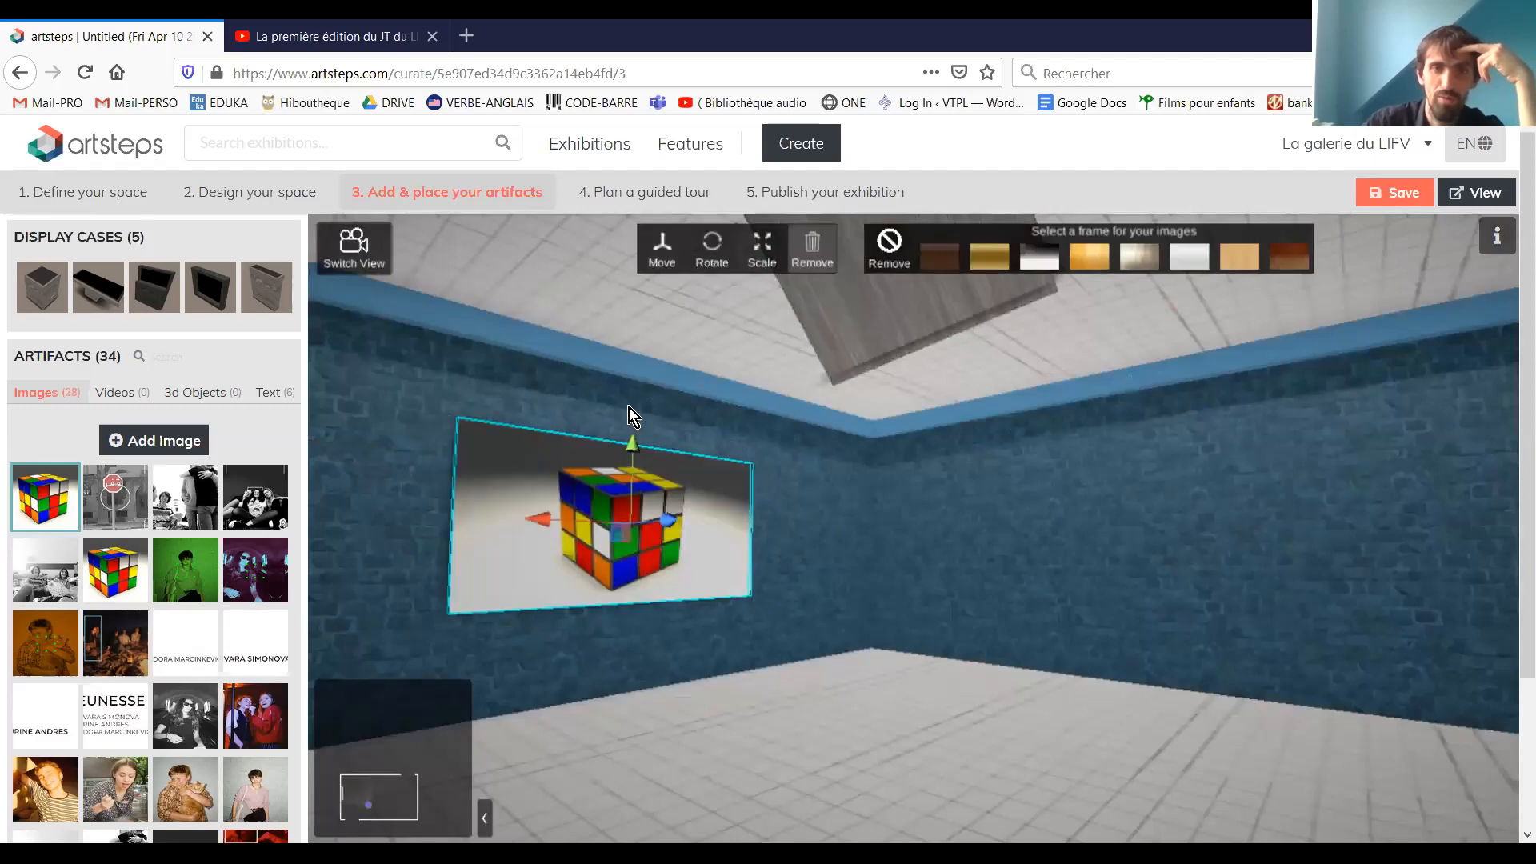
pyautogui.moveTo(635, 387); pyautogui.dragTo(818, 268)
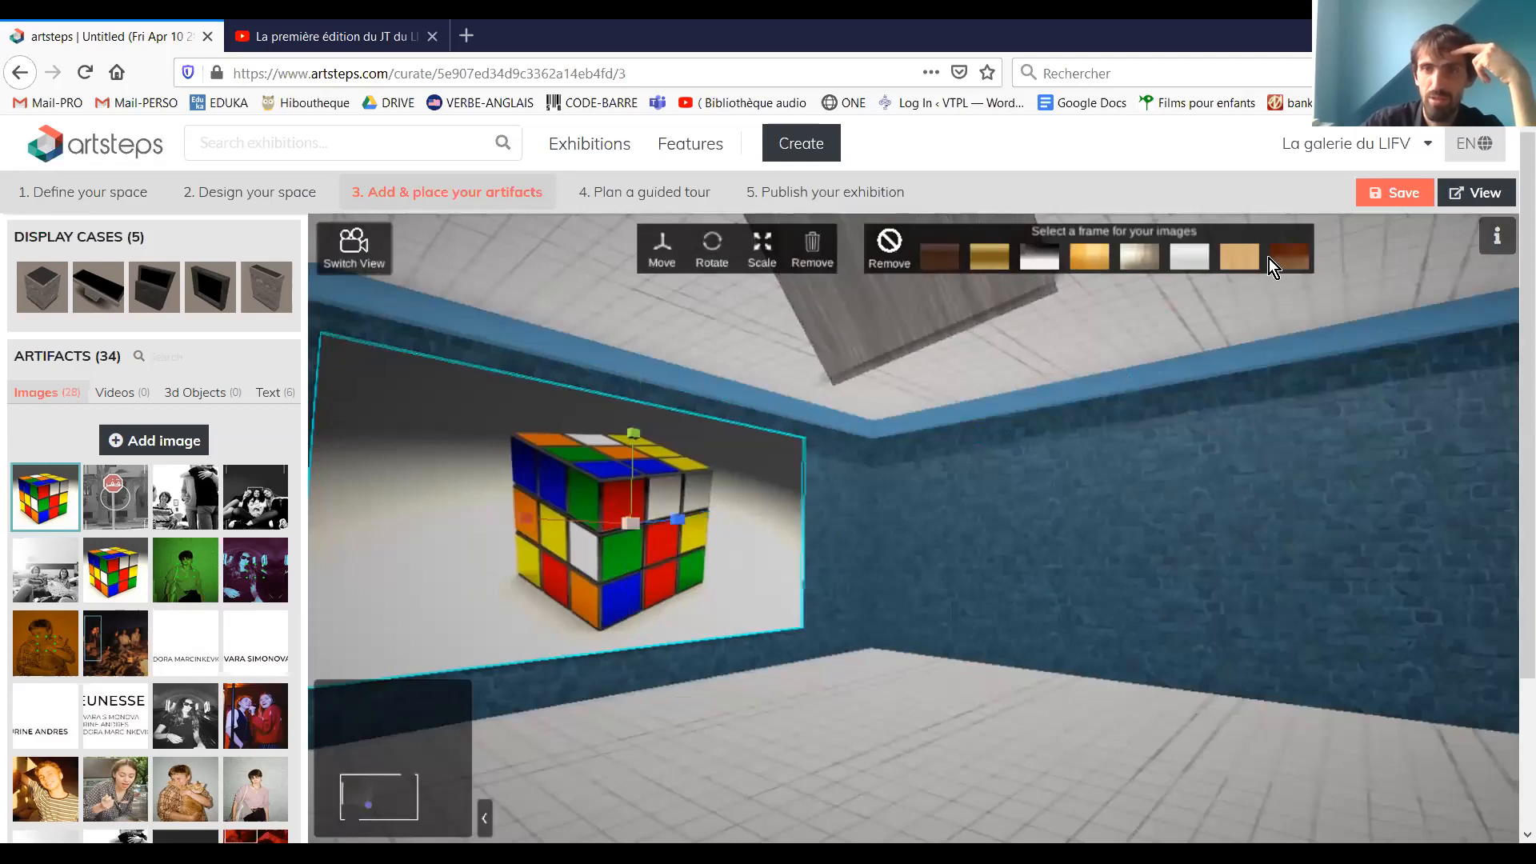
# Try several frame finishes on the Rubik's cube image and keep a light-toned one
pyautogui.click(1042, 248)
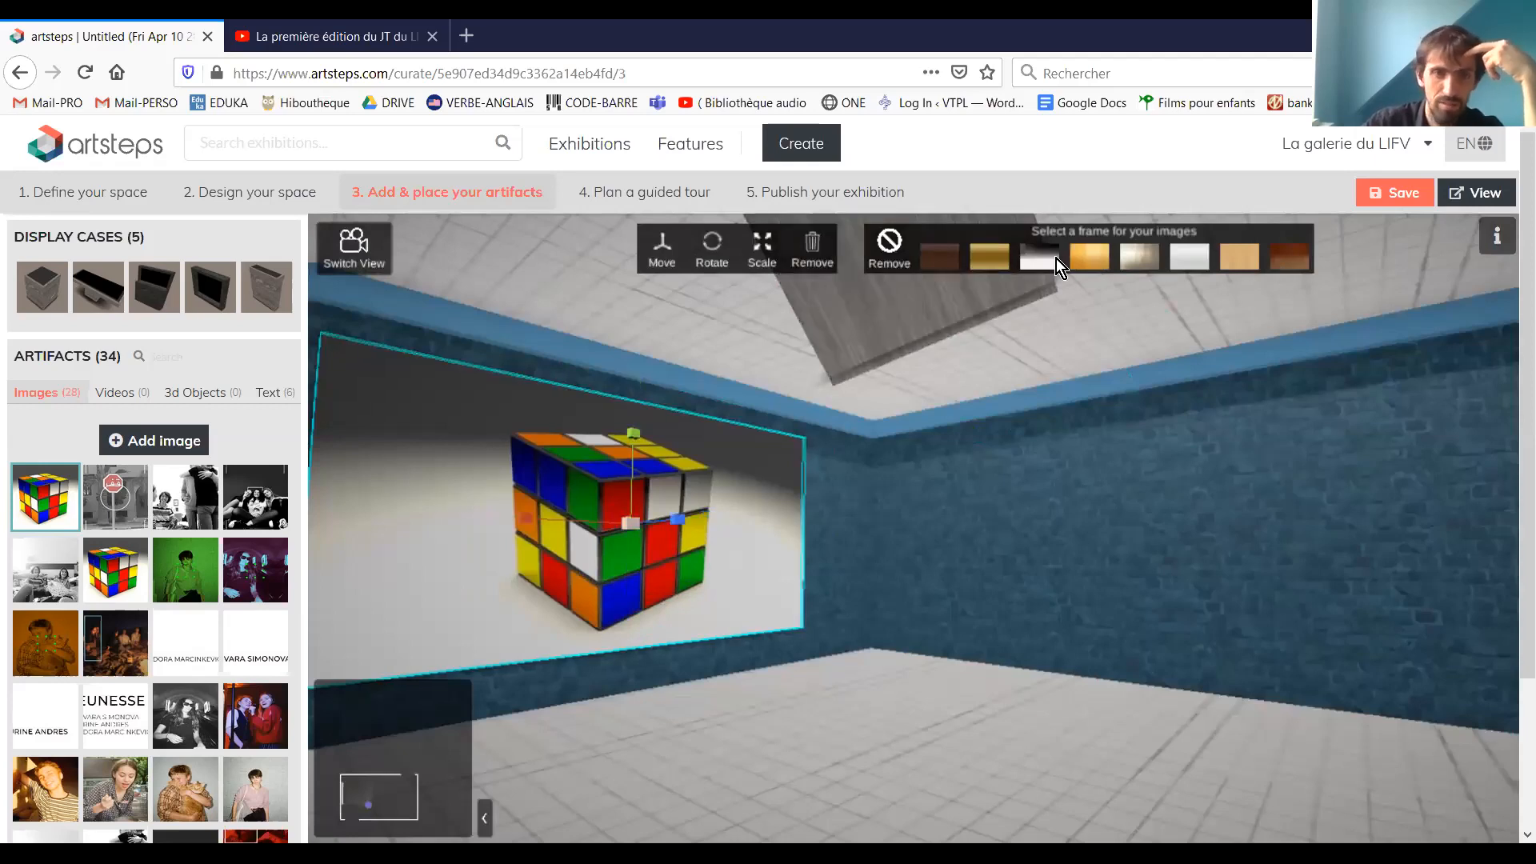
pyautogui.click(1099, 253)
pyautogui.click(1202, 256)
# Place the "FLUO" text on the wall adjacent to the Rubik's cube image, enlarge it, and raise it on the wall
pyautogui.click(269, 401)
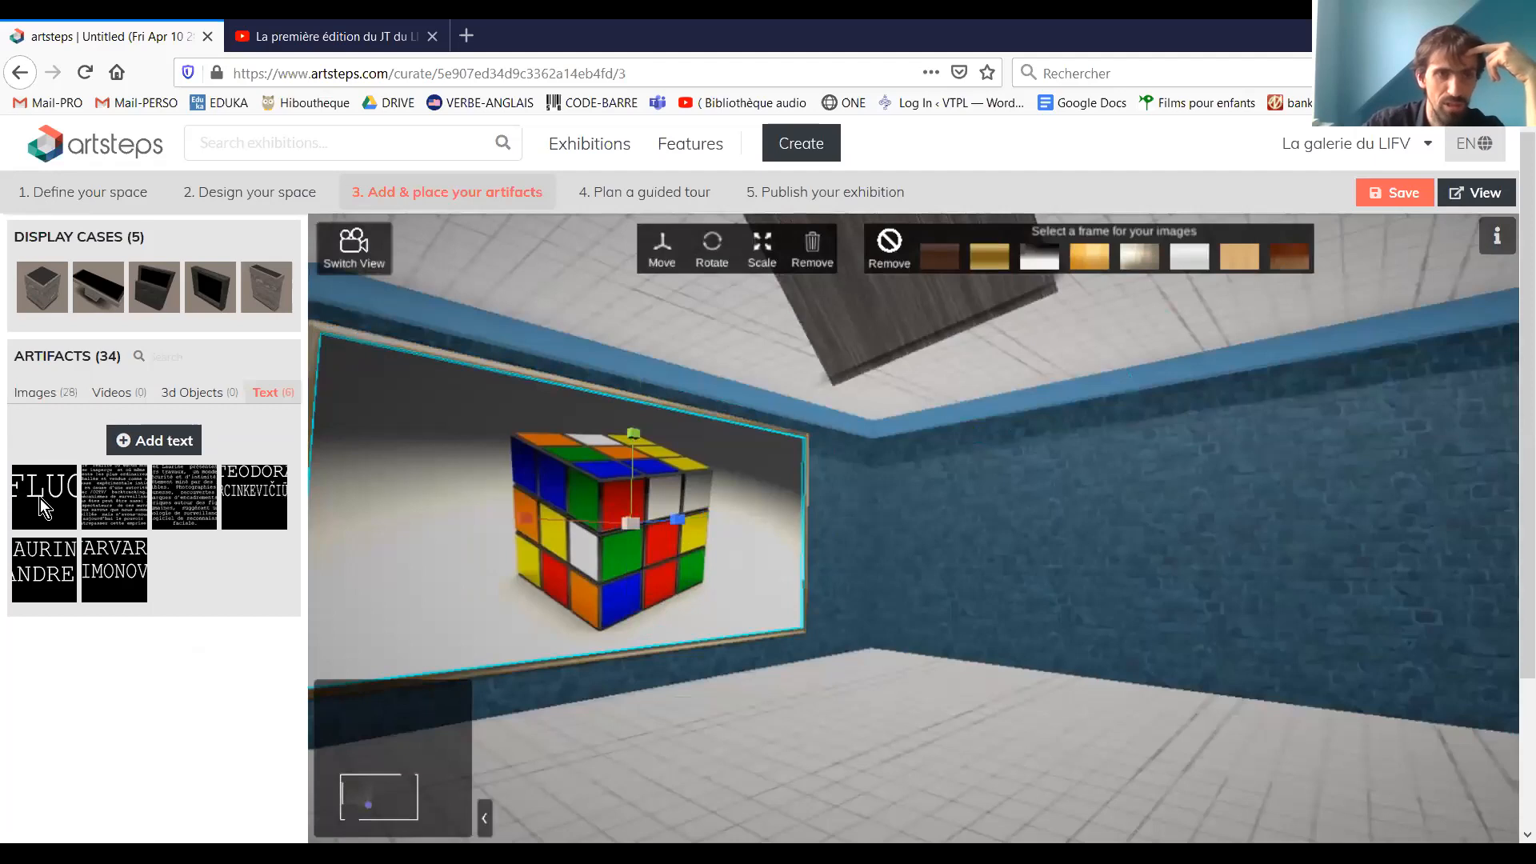
pyautogui.click(40, 497)
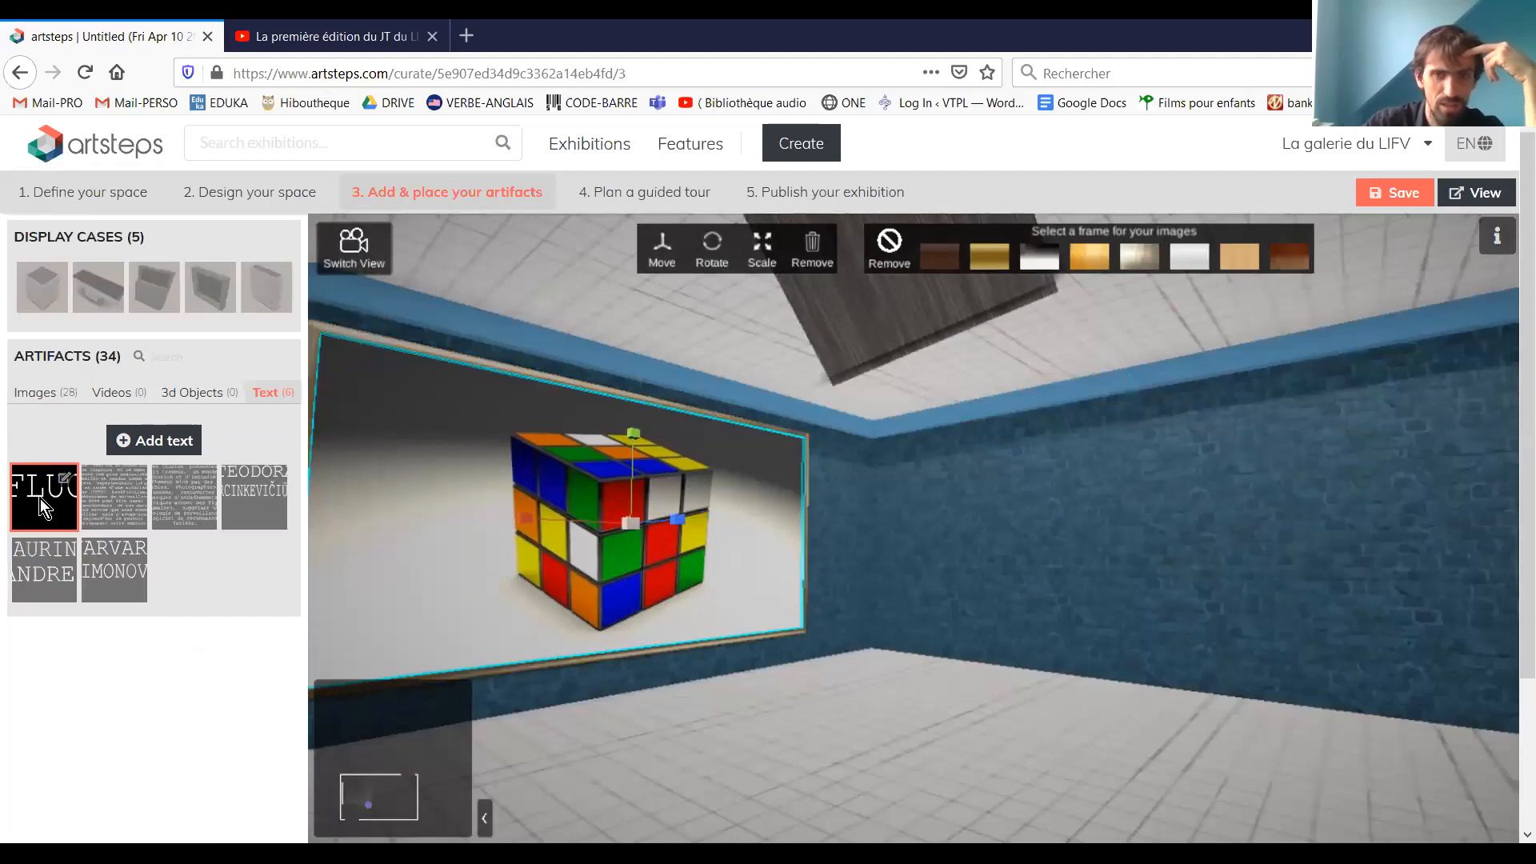
pyautogui.click(1021, 584)
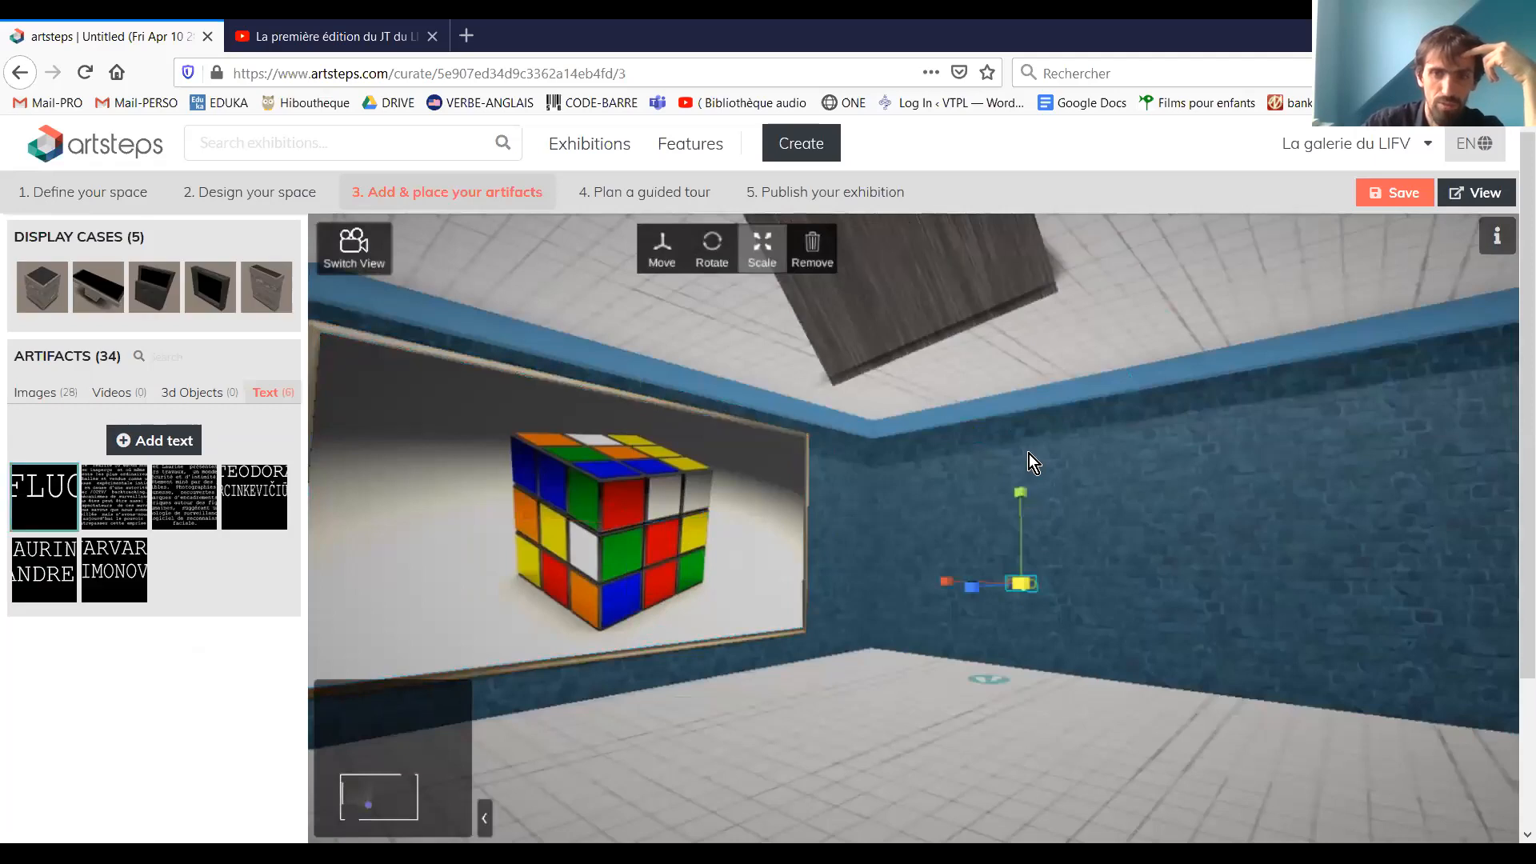
pyautogui.click(658, 253)
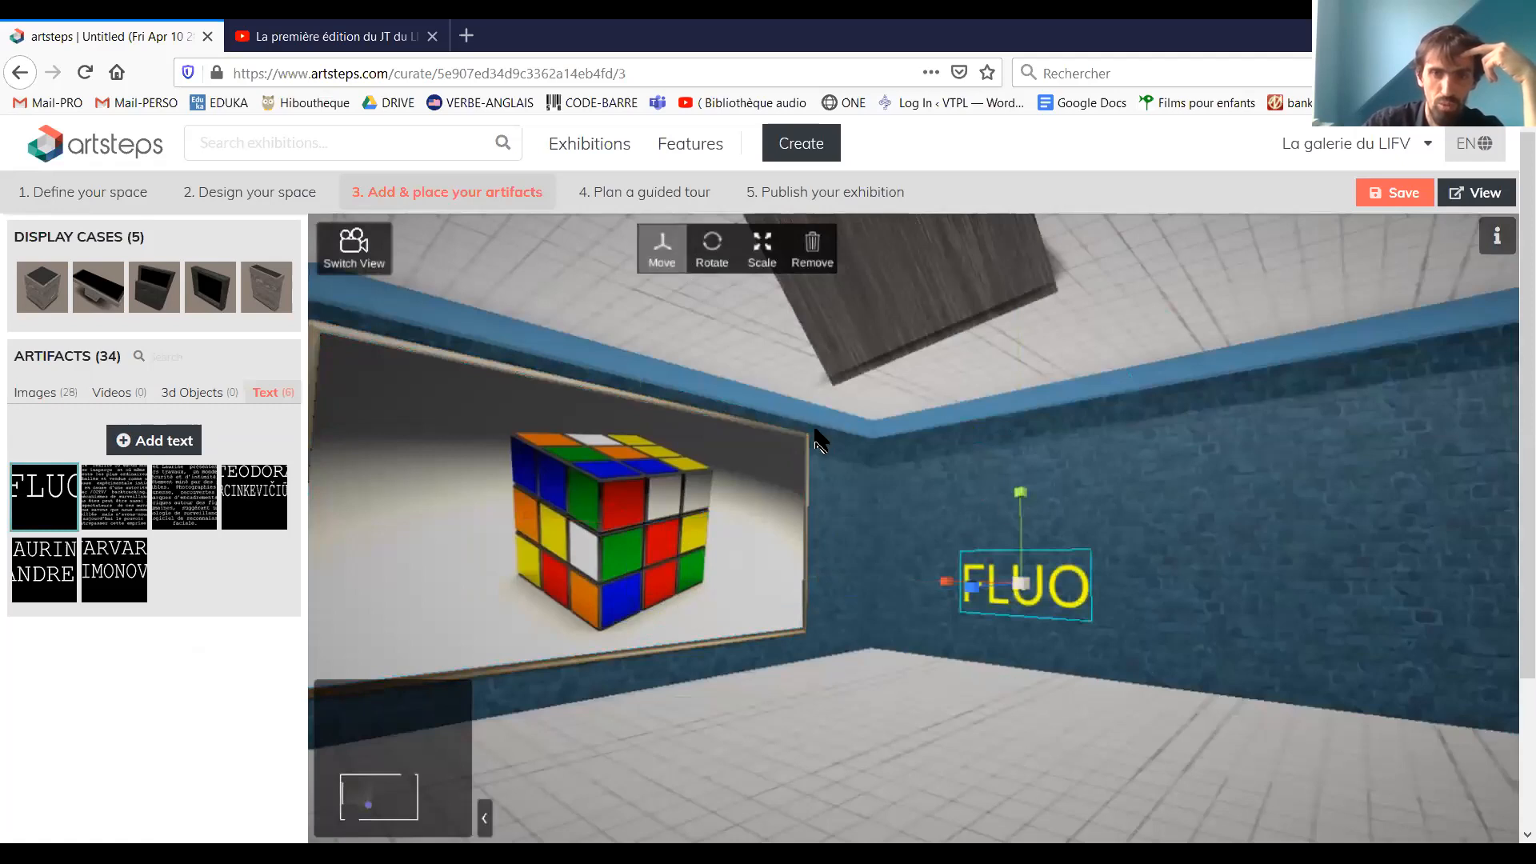
pyautogui.moveTo(1021, 497); pyautogui.dragTo(1028, 449)
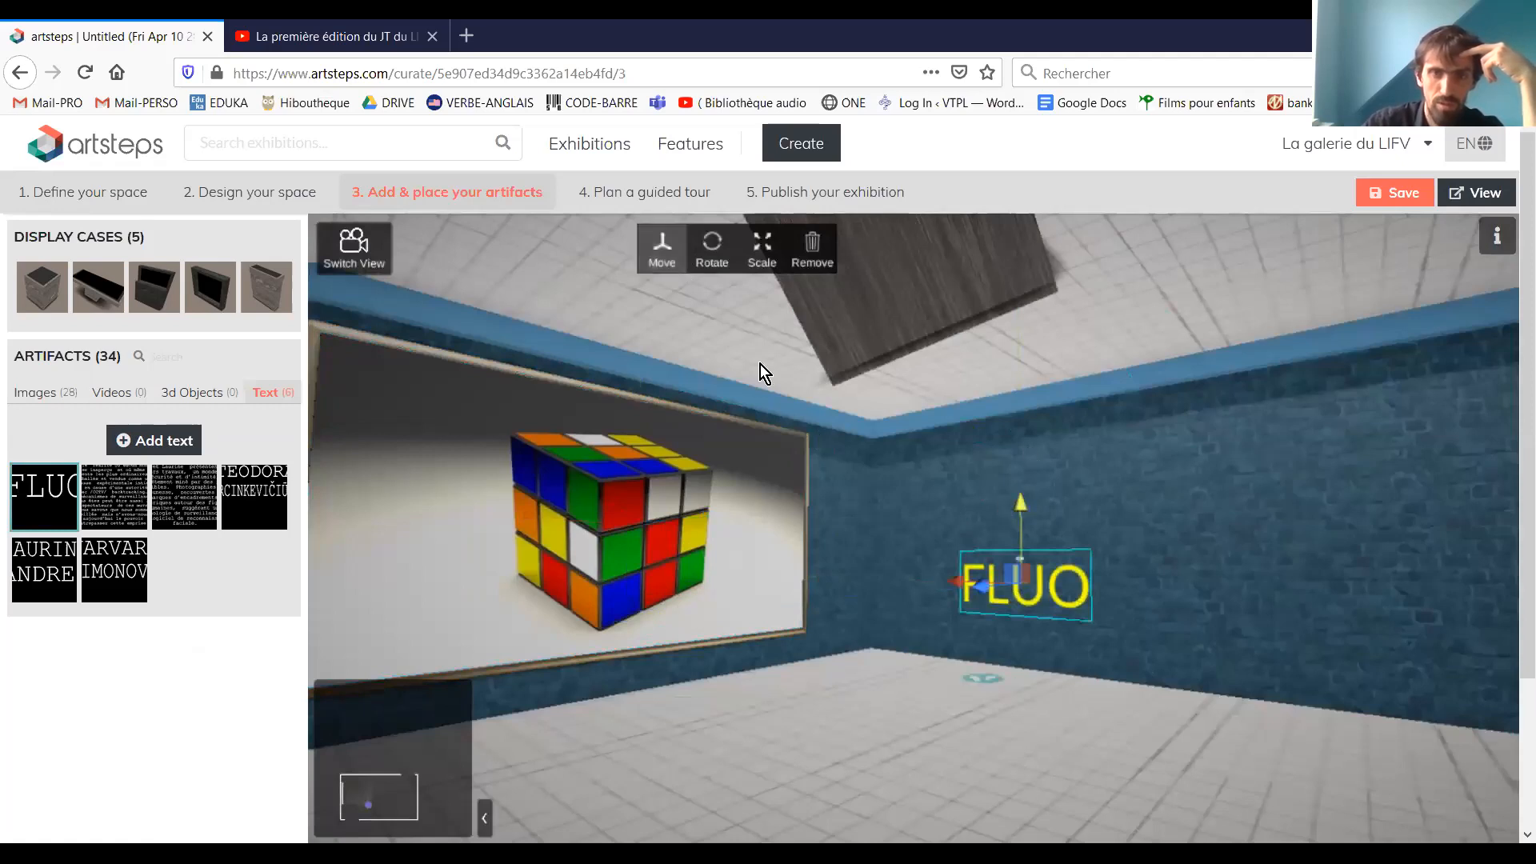
# Scale the "FLUO" text up to span much of the wall and shift it along the wall away from the corner
pyautogui.click(762, 262)
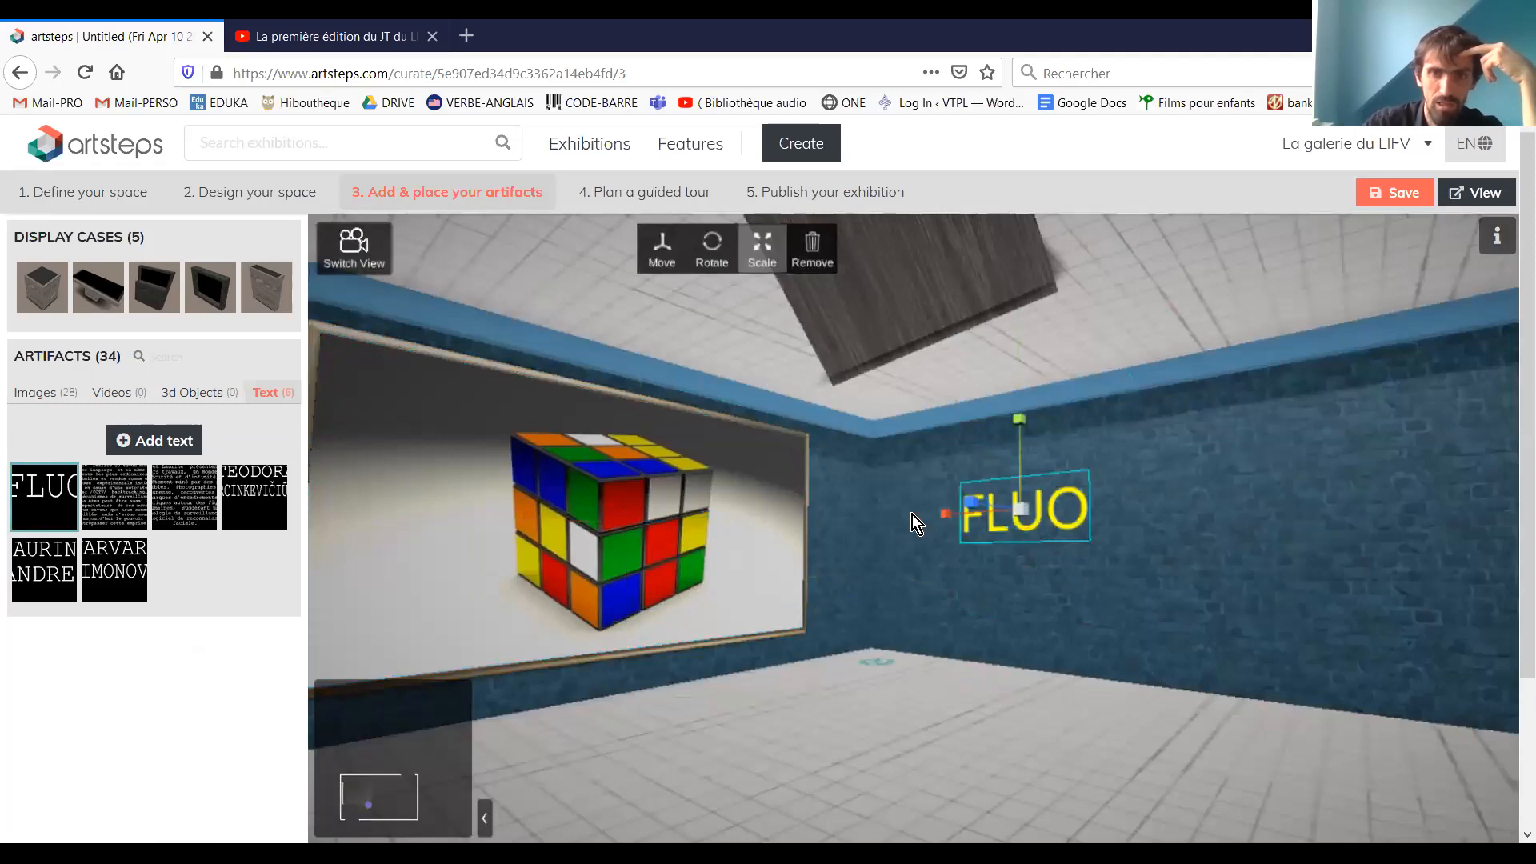
pyautogui.moveTo(792, 516); pyautogui.dragTo(771, 516)
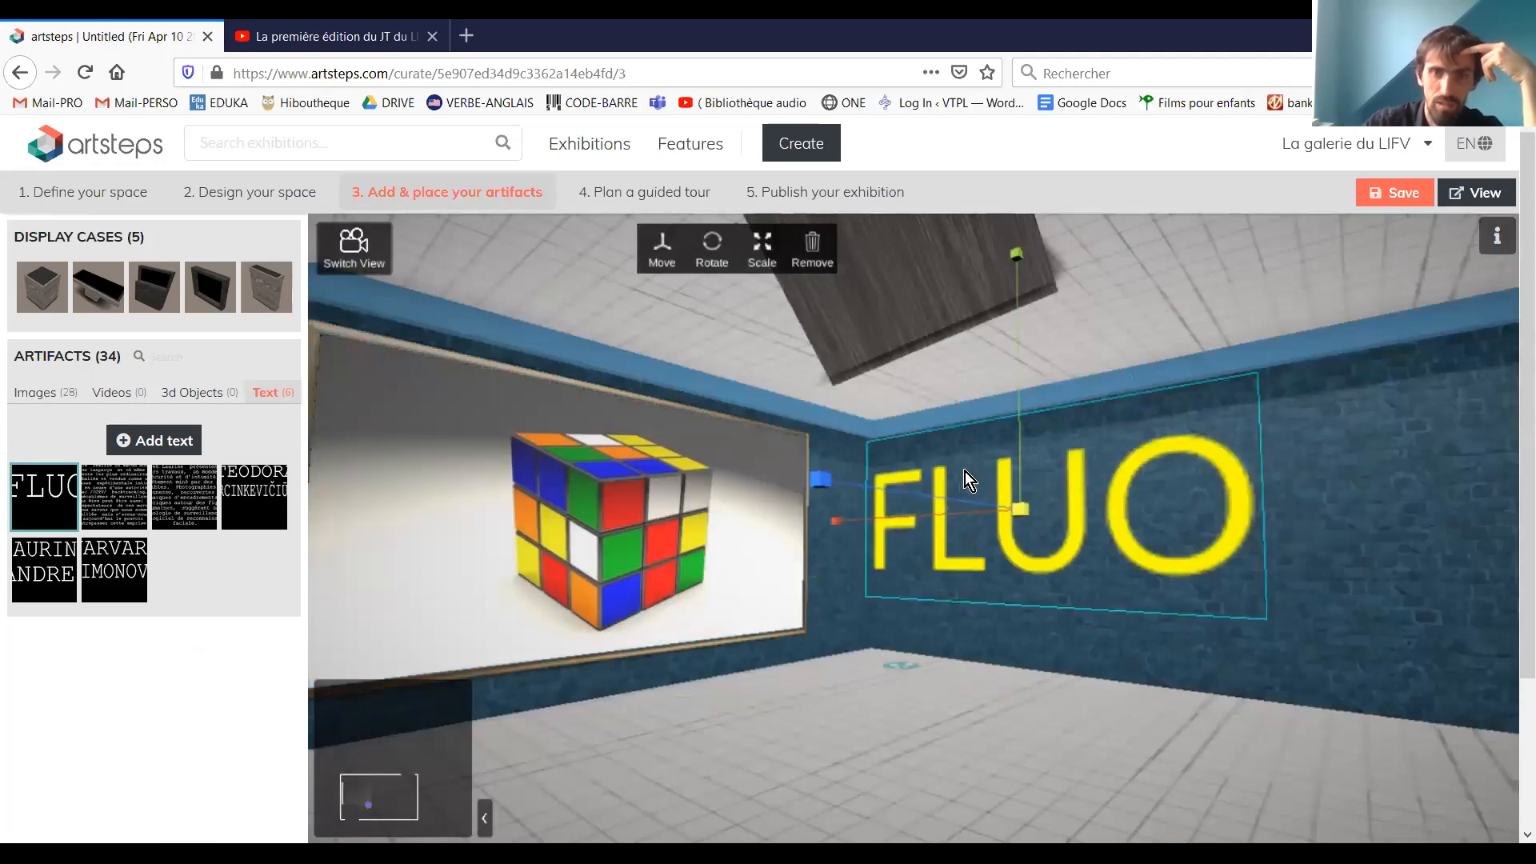
pyautogui.click(662, 251)
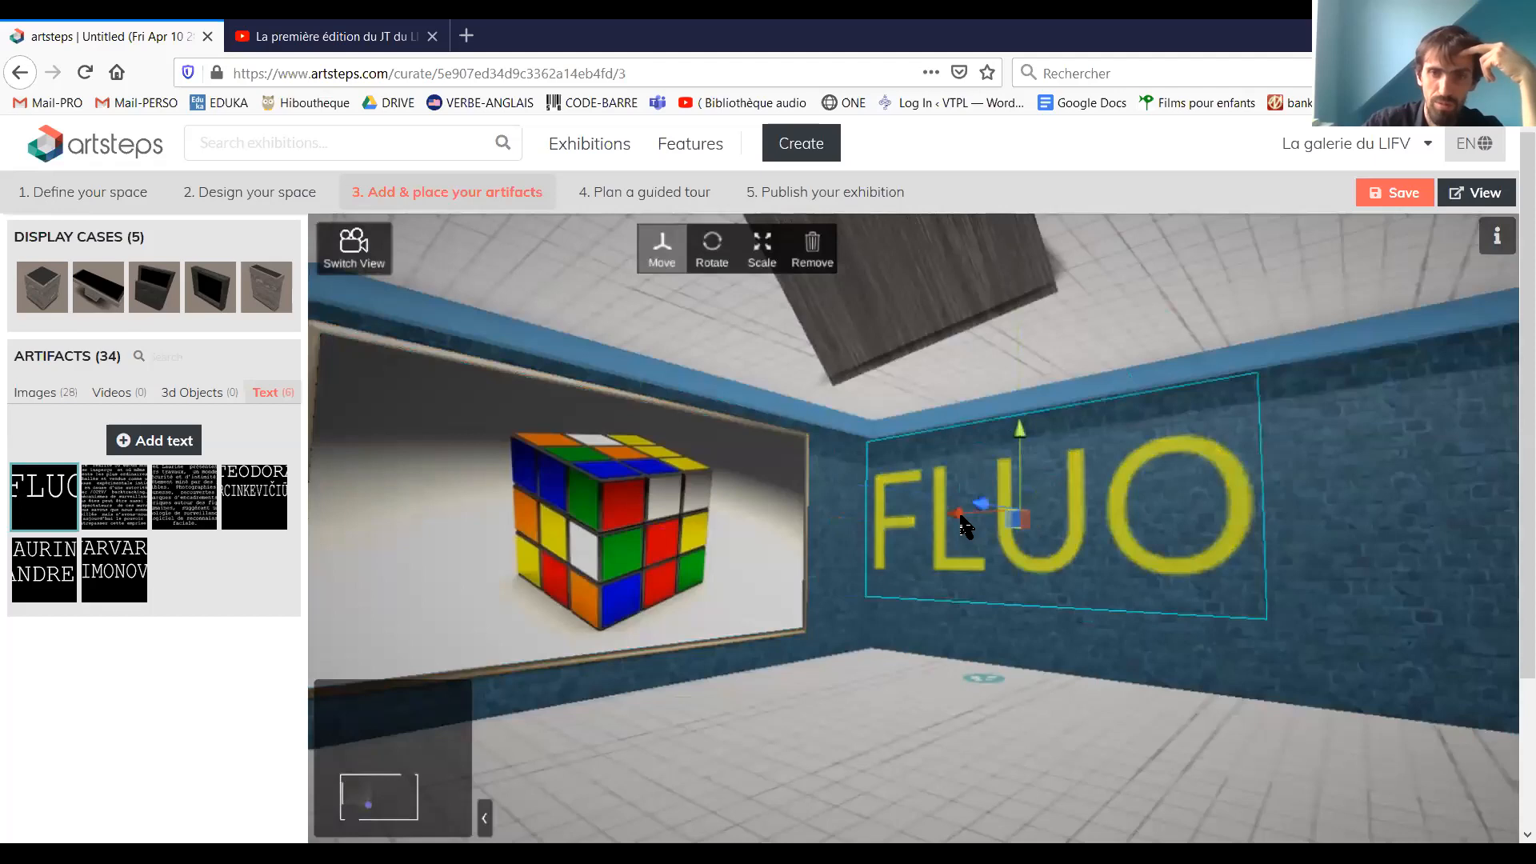
pyautogui.moveTo(998, 531); pyautogui.dragTo(920, 520)
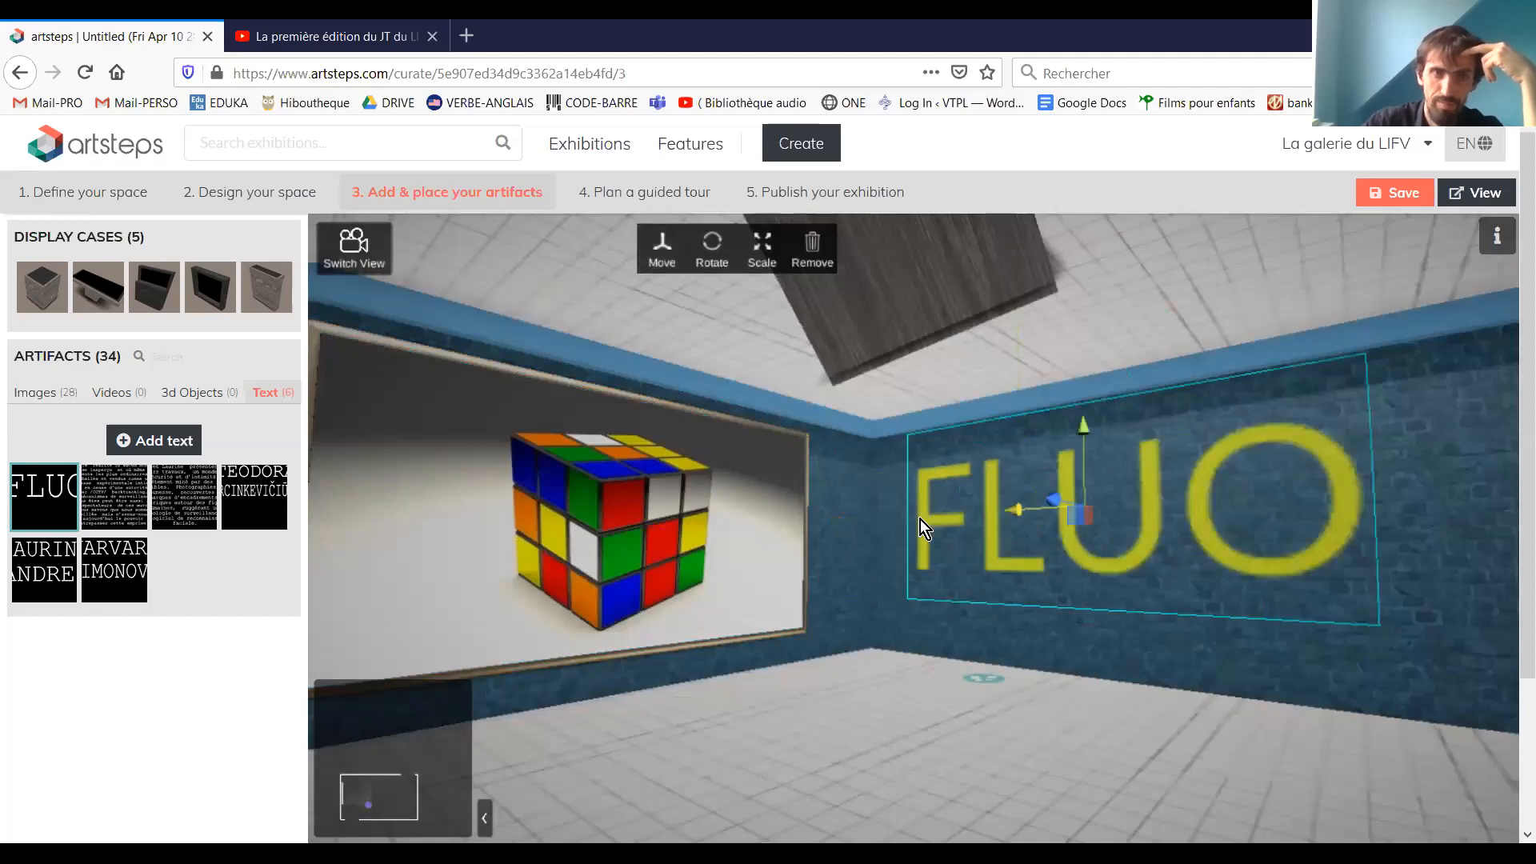
# Return to the overhead view of the space and save the exhibition
pyautogui.click(352, 260)
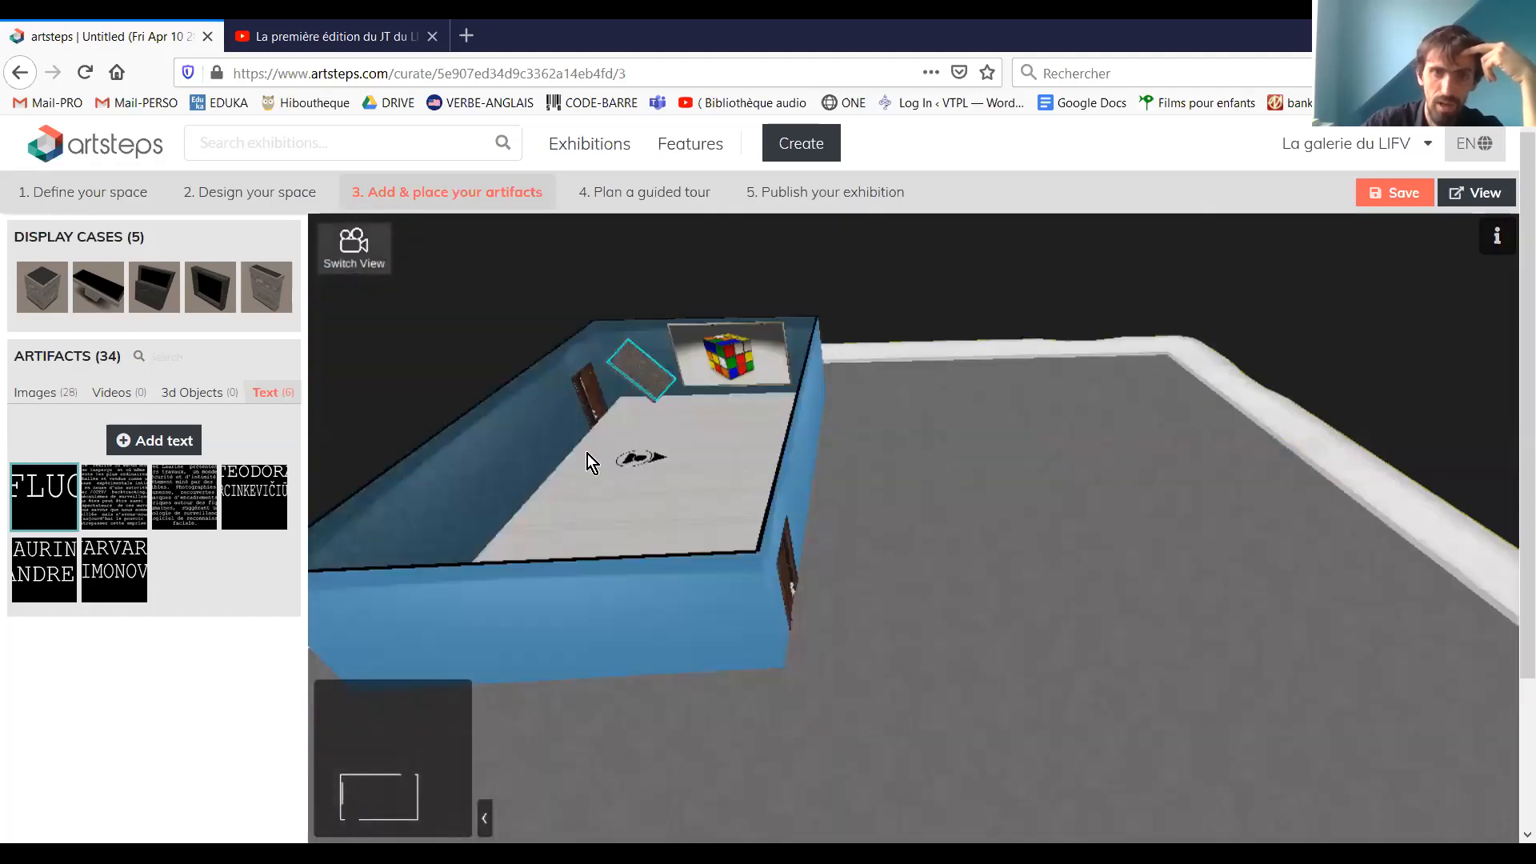
pyautogui.moveTo(878, 531); pyautogui.dragTo(1418, 344)
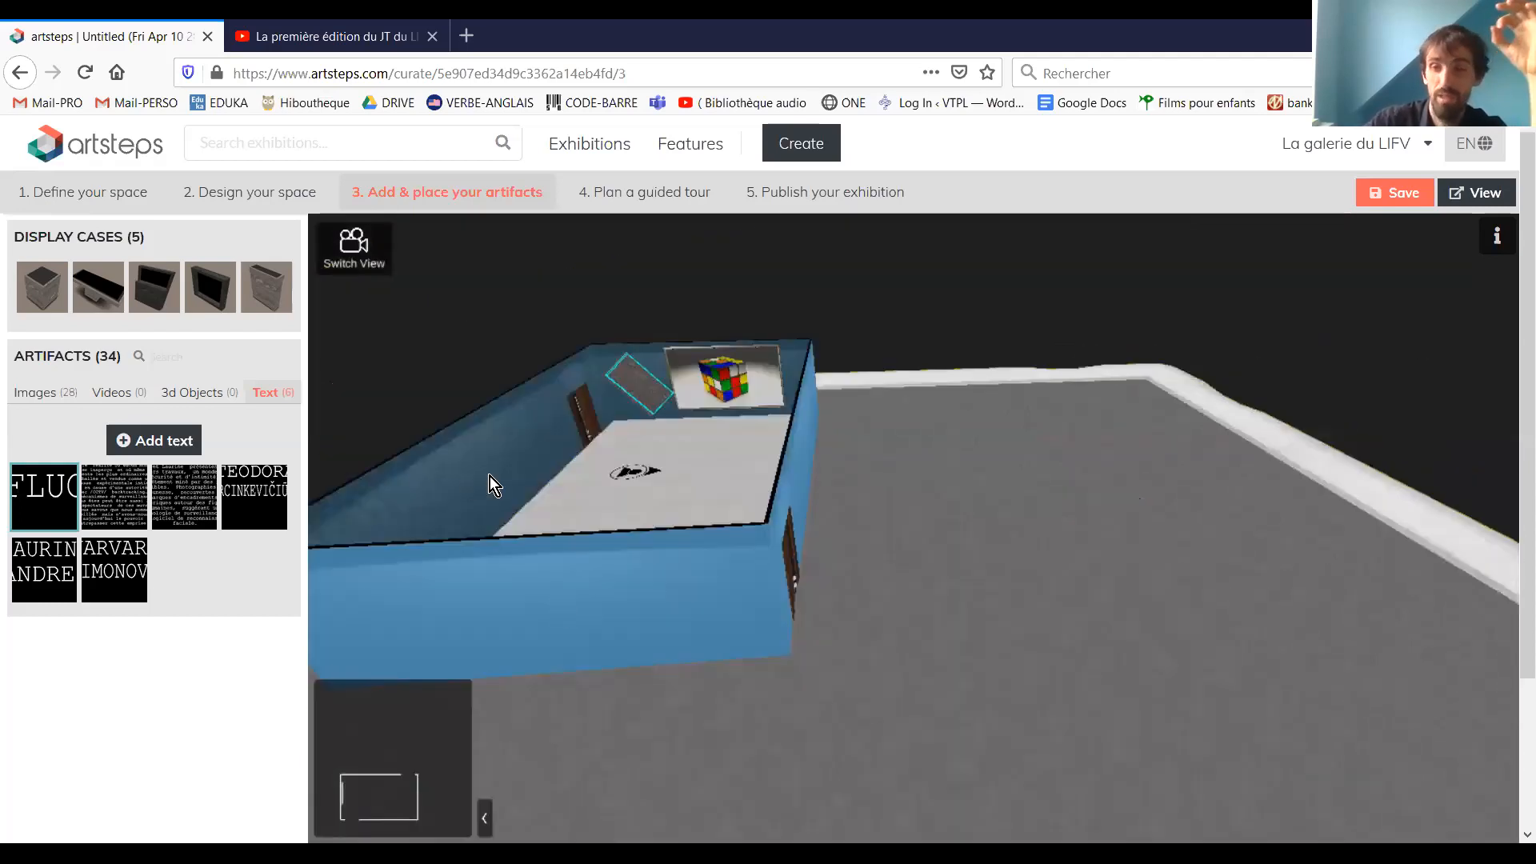
pyautogui.click(1393, 194)
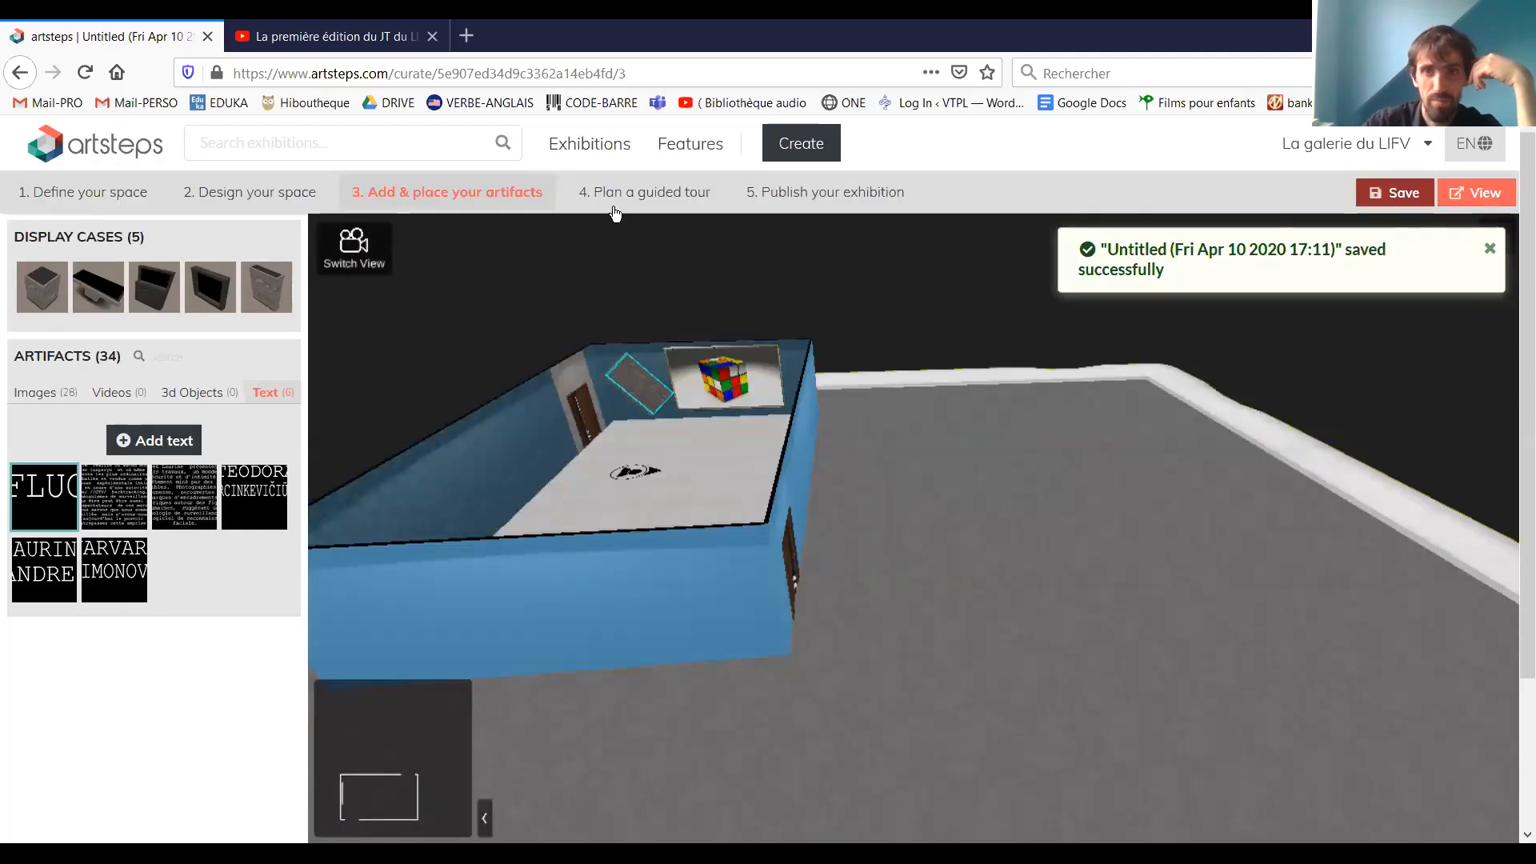
# Open the exhibition in visitor view, look around, and jump to the opposite end of the room to examine the placed artifacts
pyautogui.click(1457, 201)
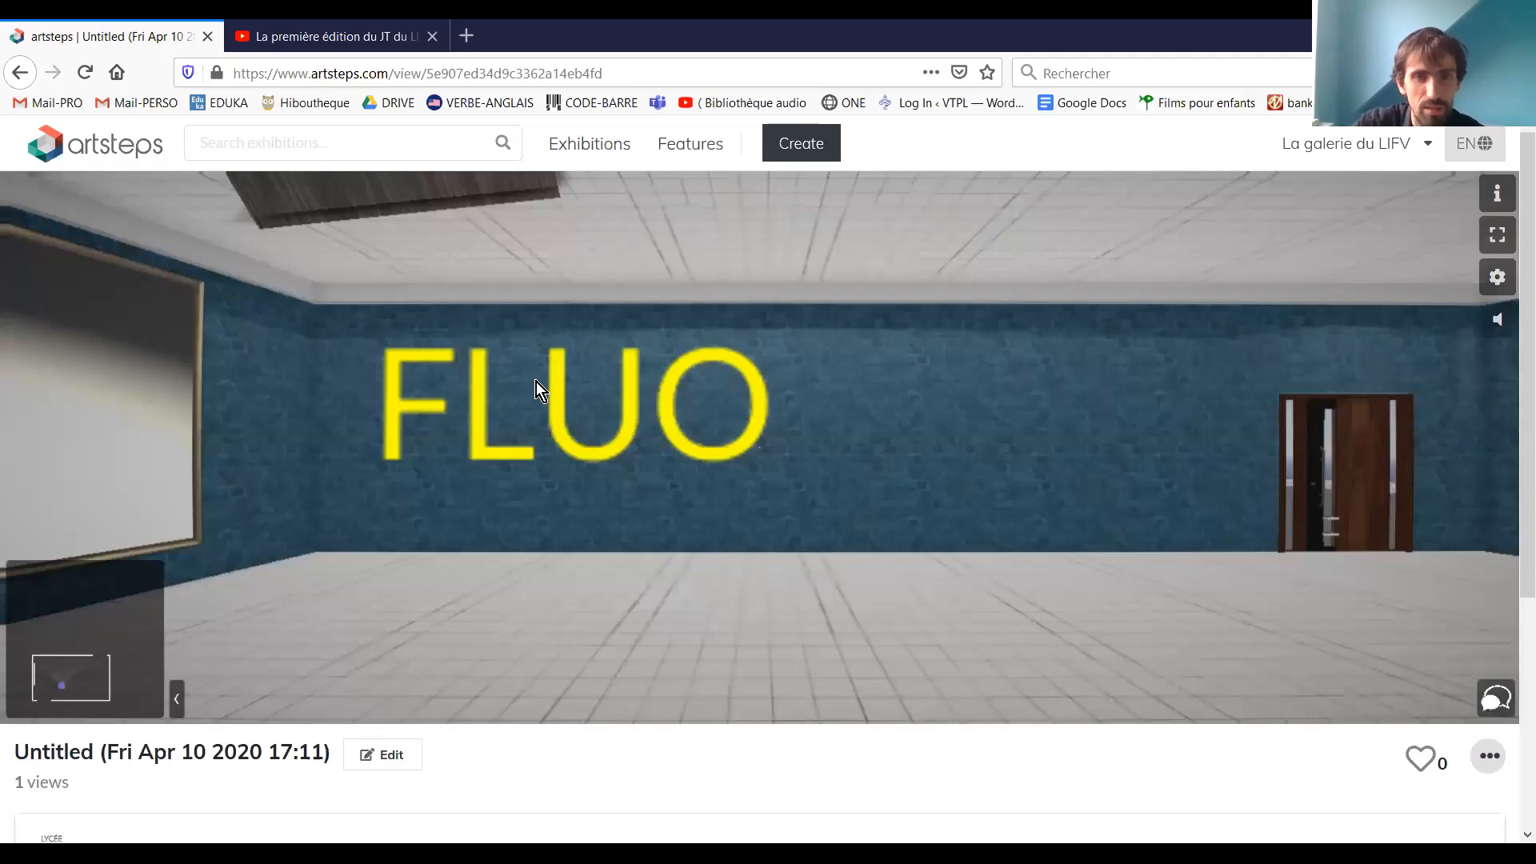
pyautogui.moveTo(739, 320); pyautogui.dragTo(804, 526)
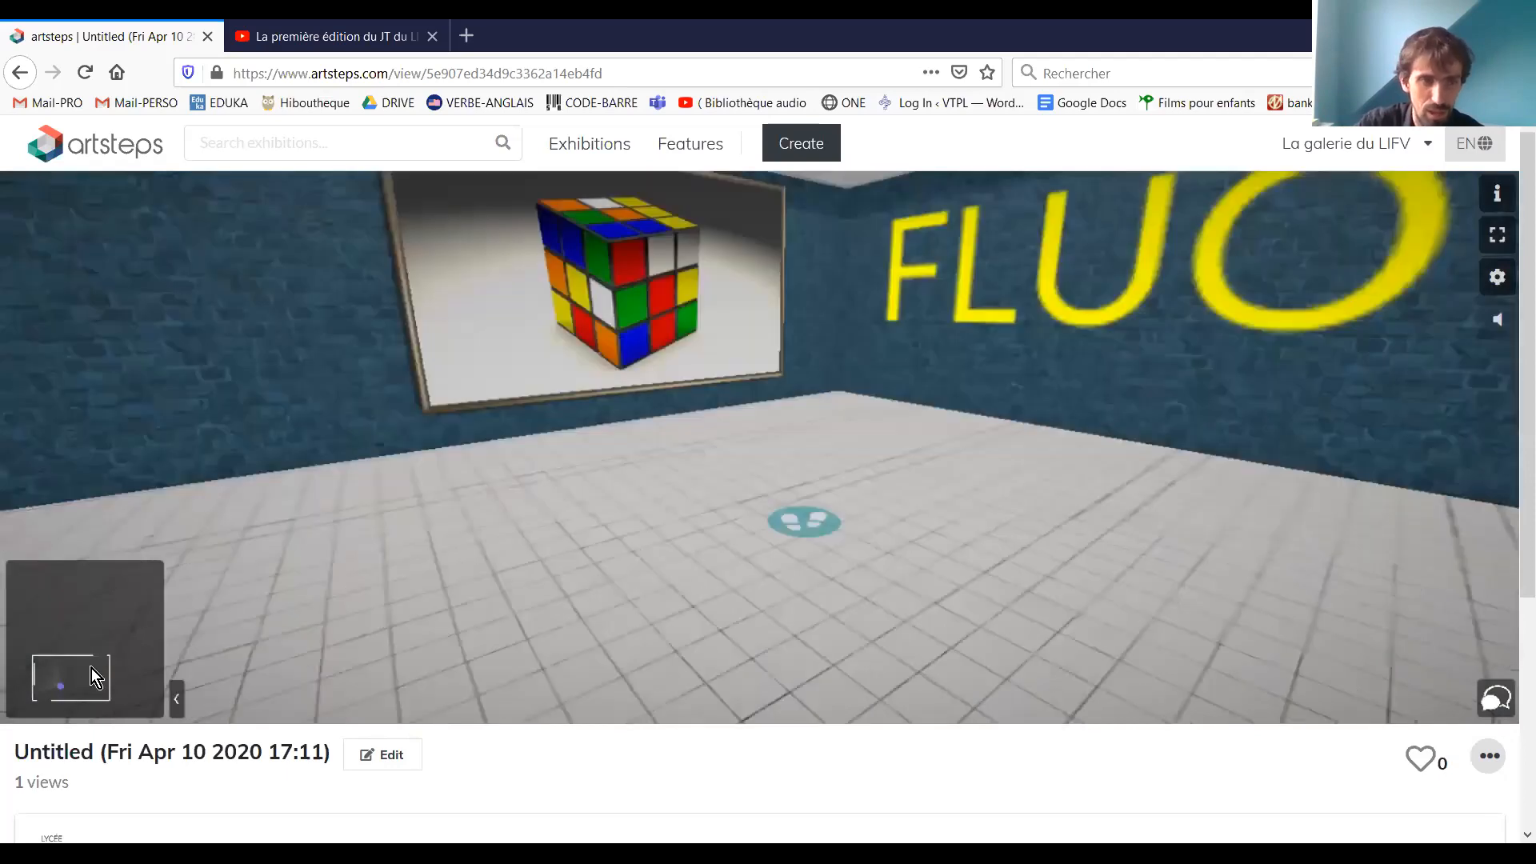
pyautogui.click(62, 685)
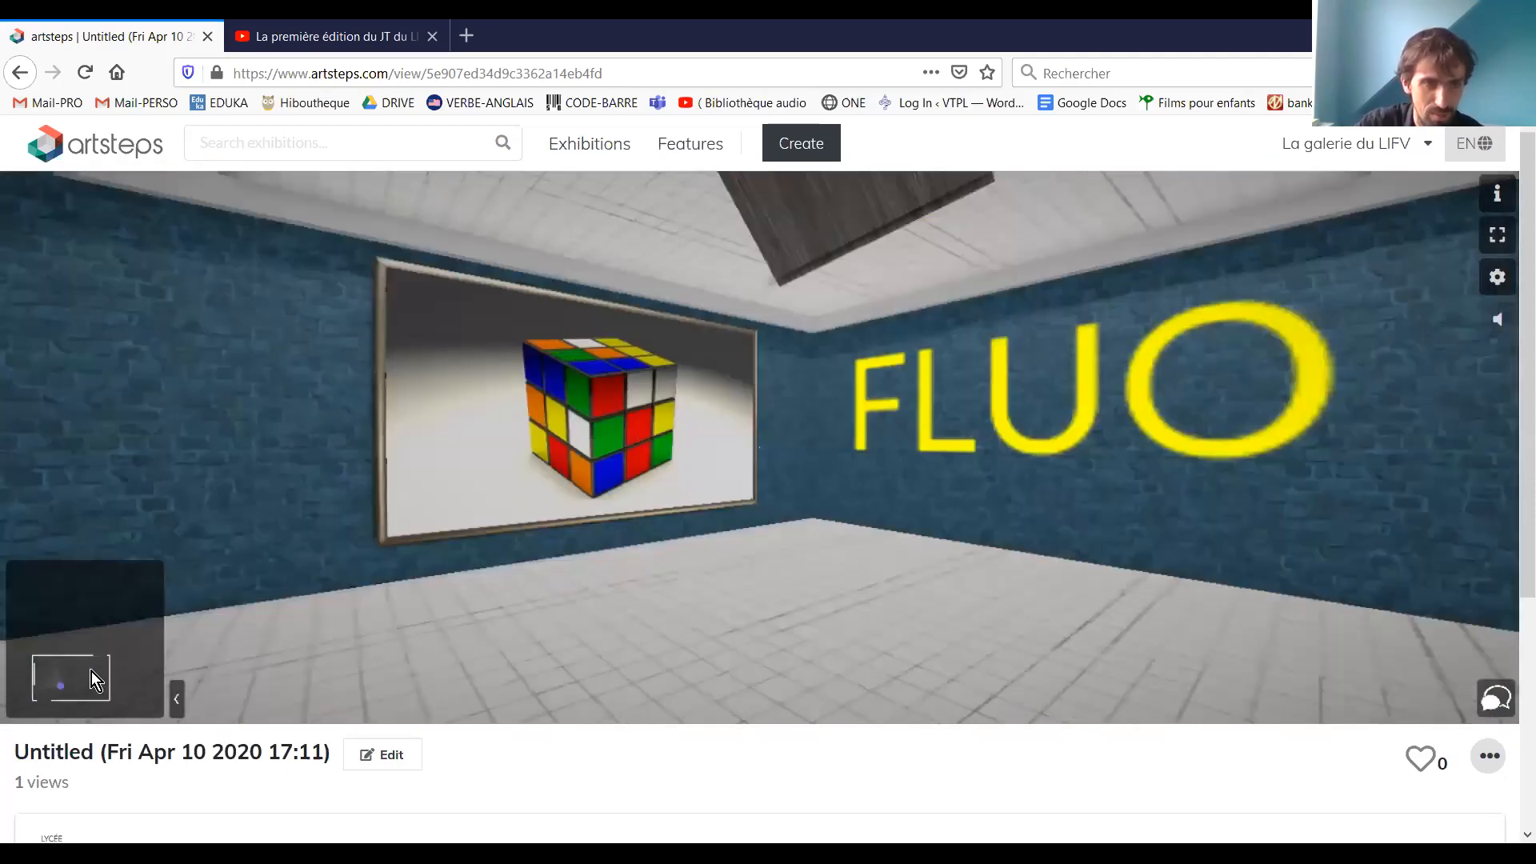
pyautogui.click(91, 671)
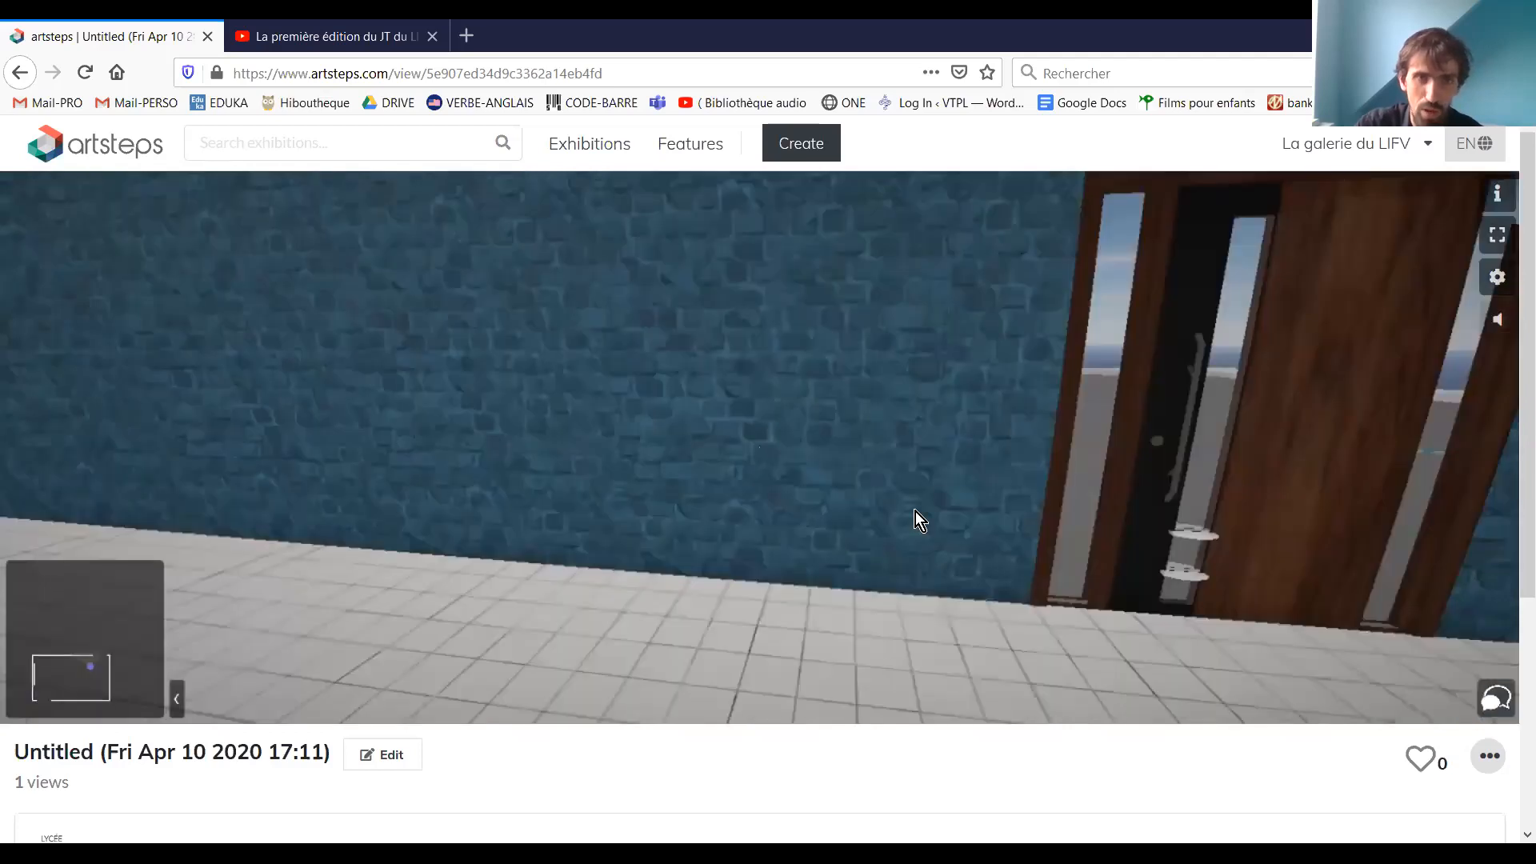
pyautogui.moveTo(915, 512); pyautogui.dragTo(546, 358)
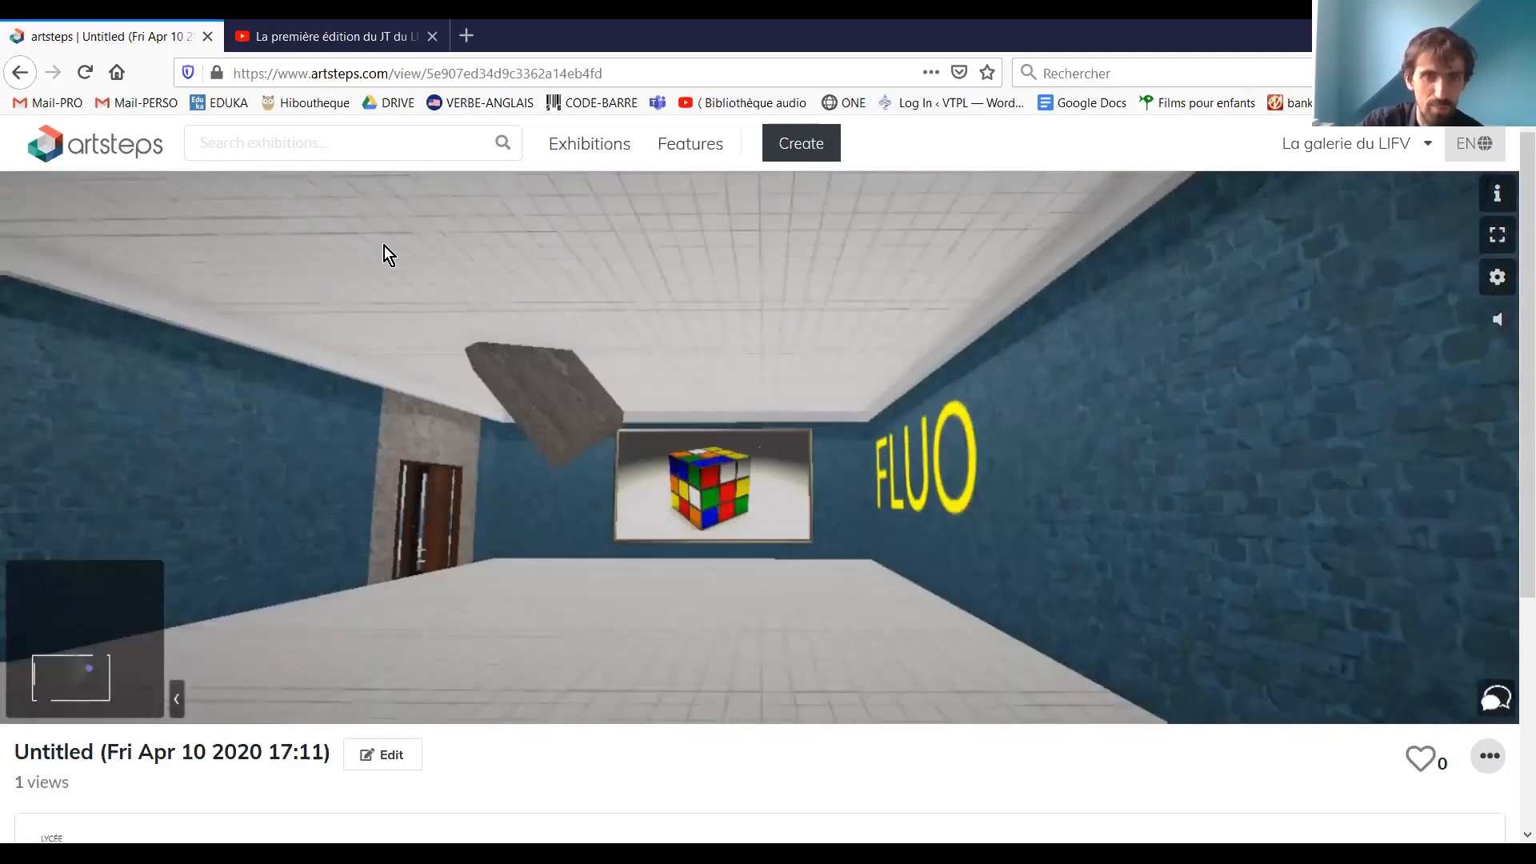
# Open the Rubik's cube image's details in the visitor view and pause its audio
pyautogui.click(717, 483)
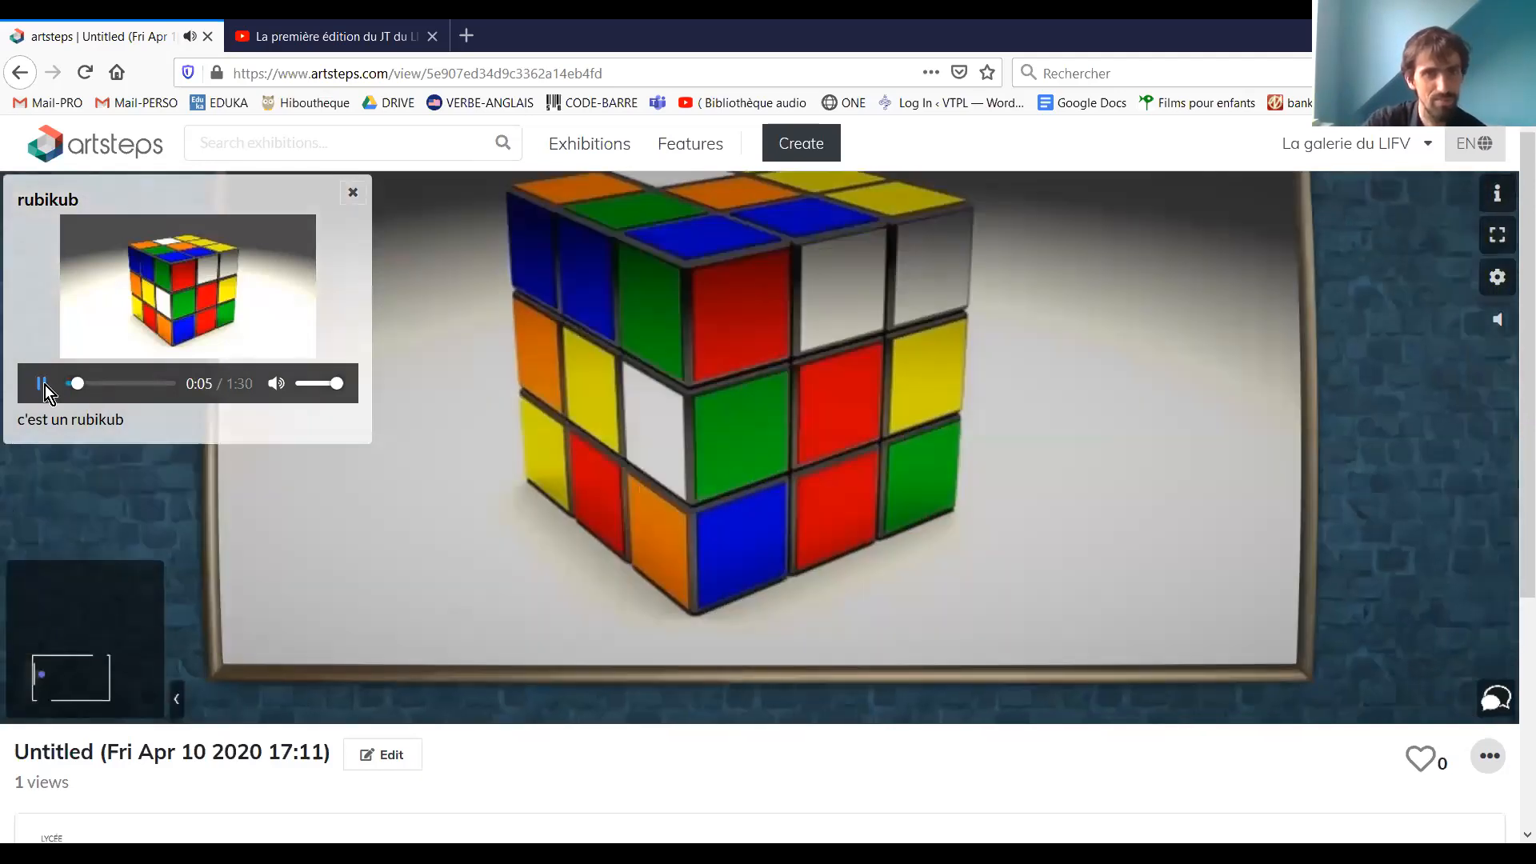
pyautogui.click(49, 387)
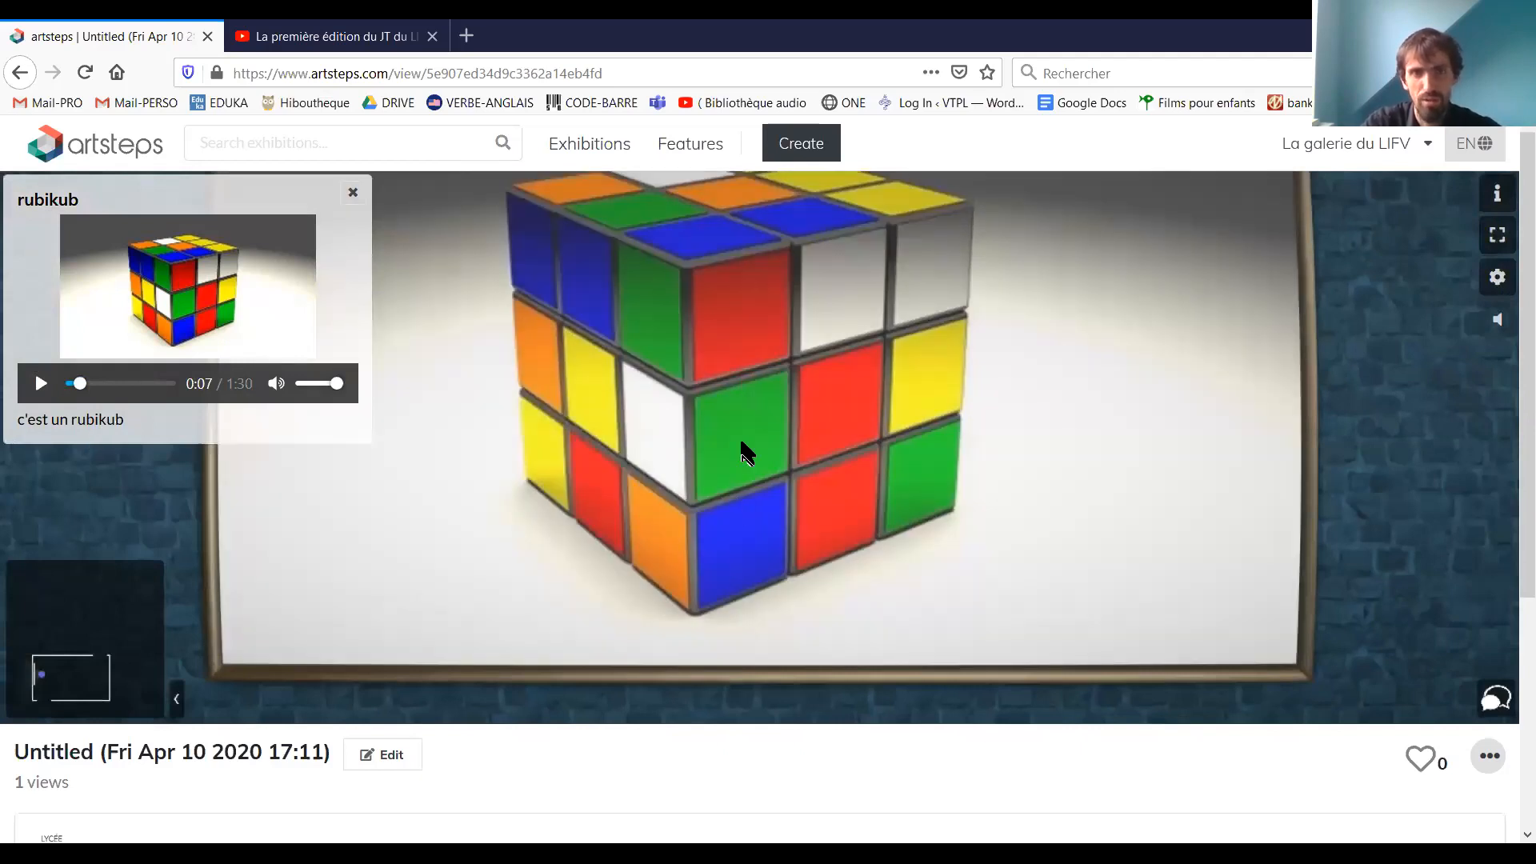
pyautogui.moveTo(741, 443); pyautogui.dragTo(751, 401)
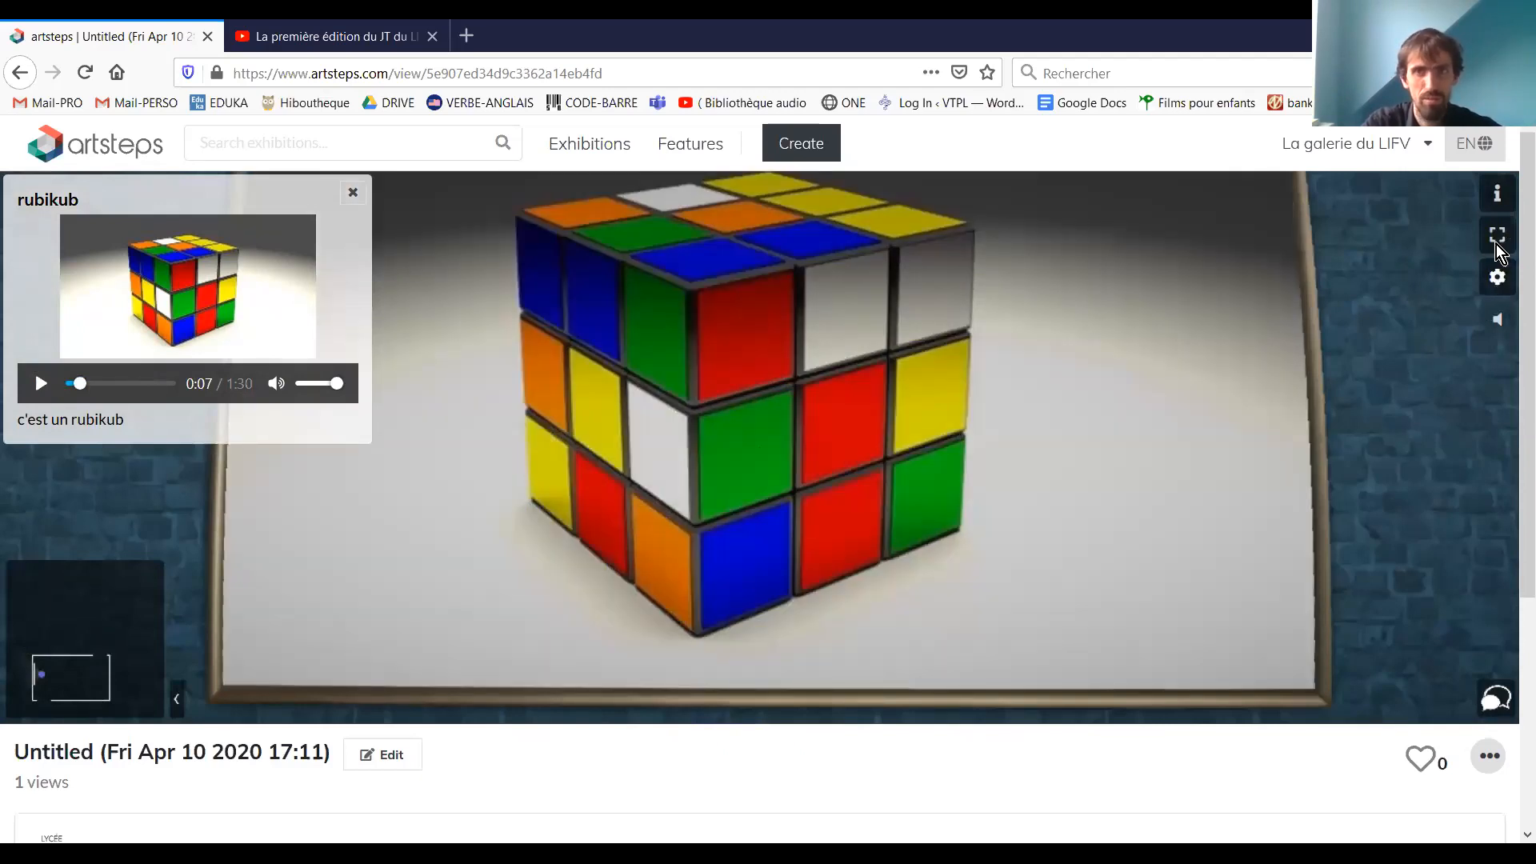
# Show the exhibition in full screen, return to the normal page view, and look around the Rubik's cube image
pyautogui.click(1498, 235)
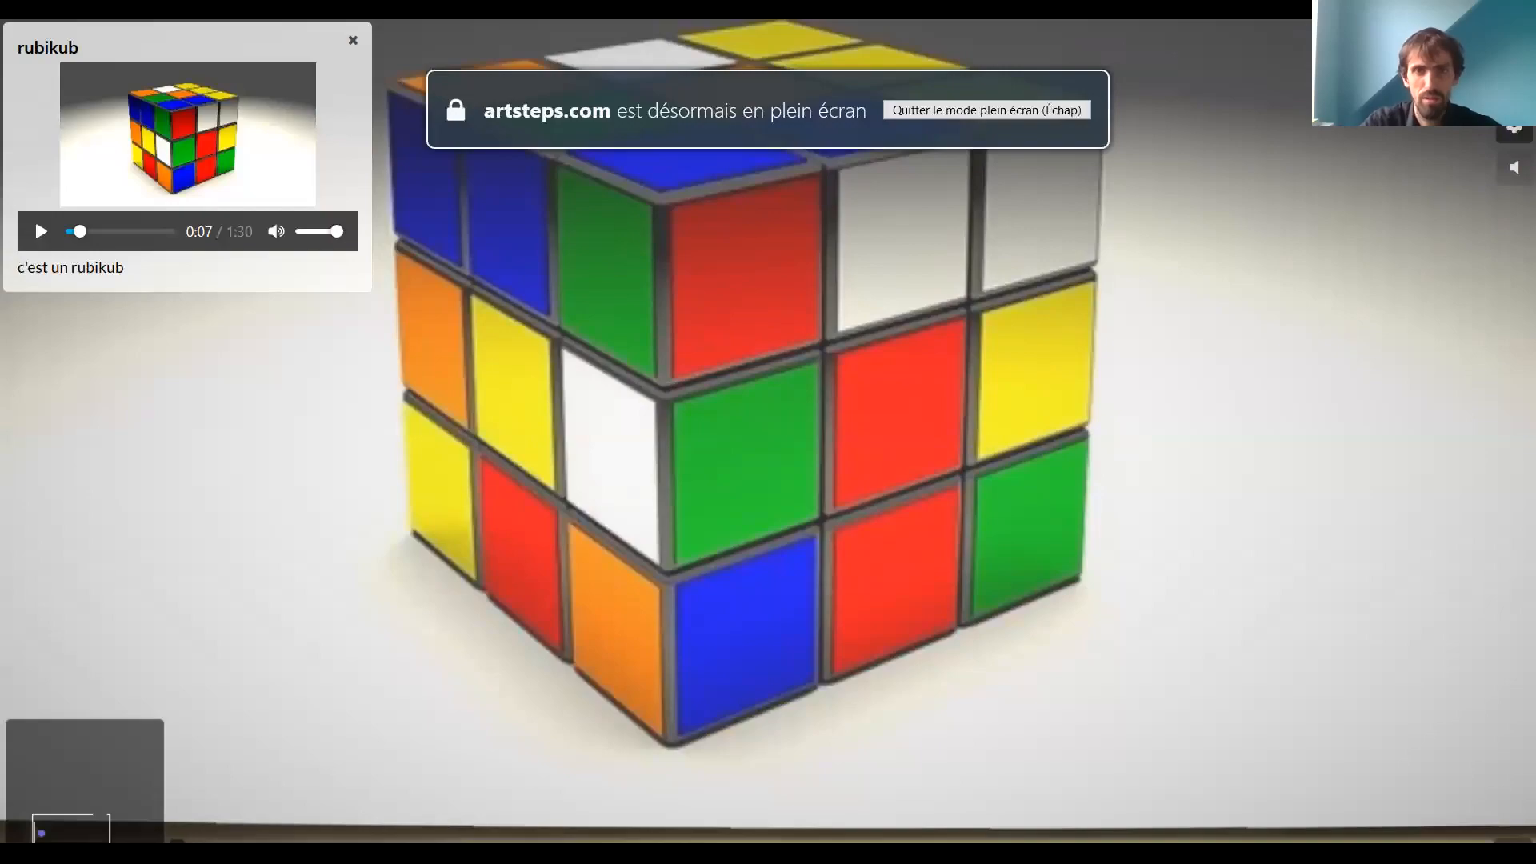
pyautogui.press('Escape')
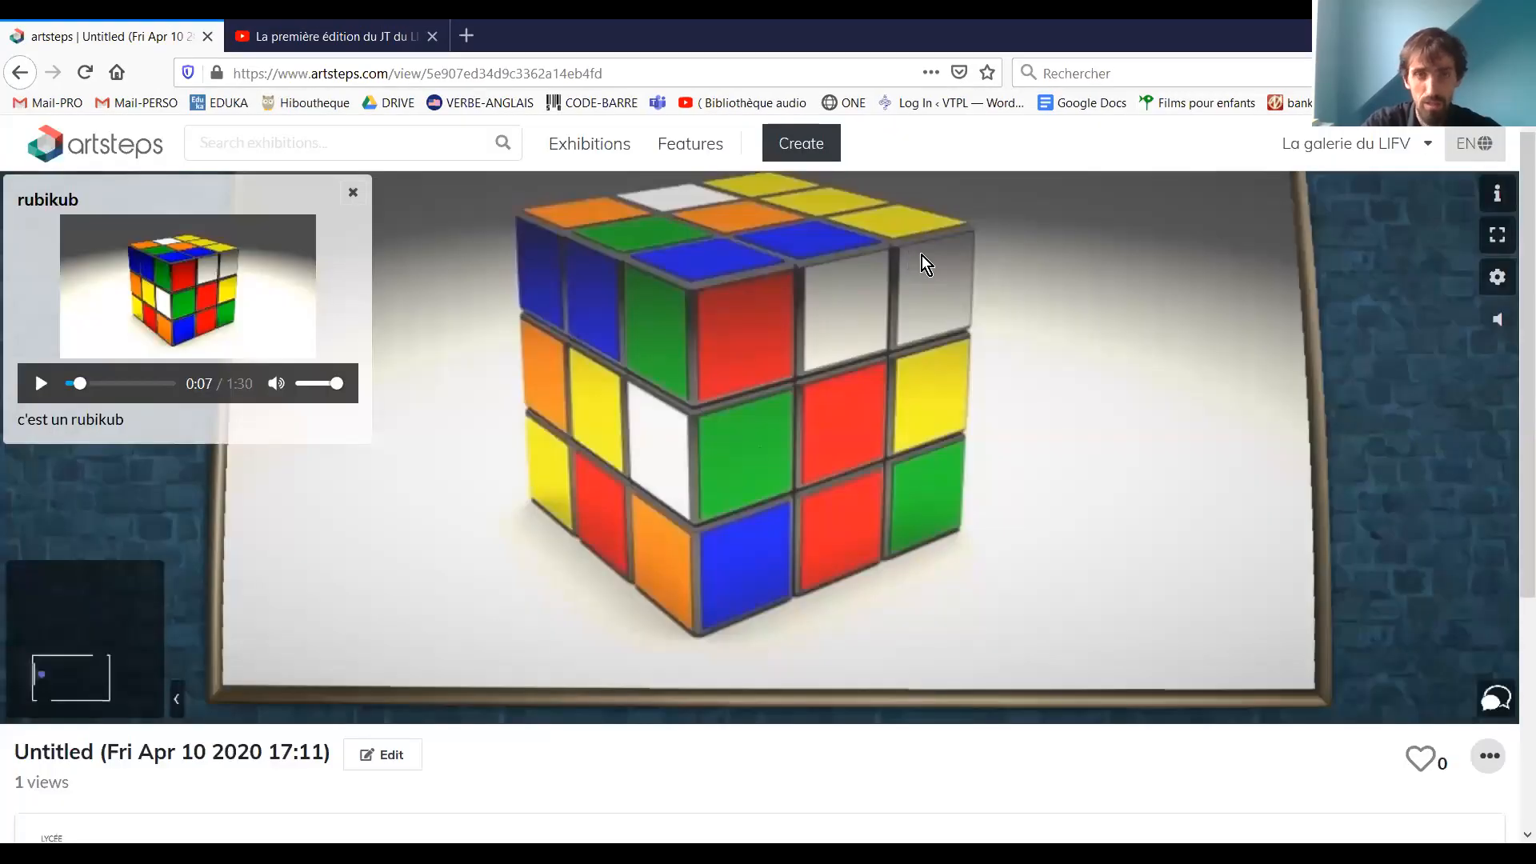
pyautogui.moveTo(922, 257); pyautogui.dragTo(962, 574)
pyautogui.moveTo(943, 242); pyautogui.dragTo(899, 208)
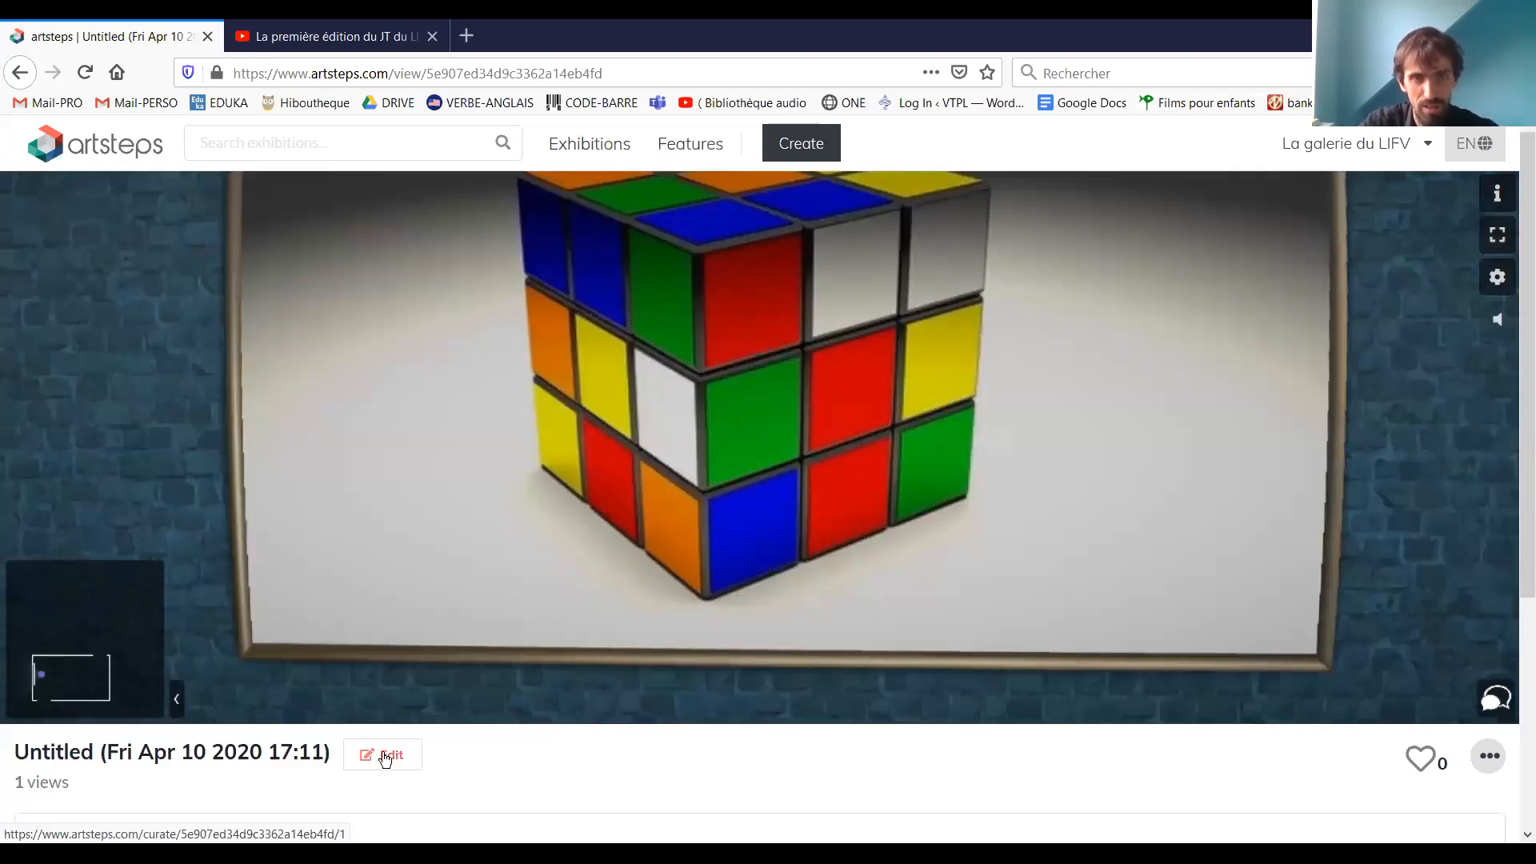
# Reopen the exhibition for editing and go to the guided tour planning stage
pyautogui.click(385, 758)
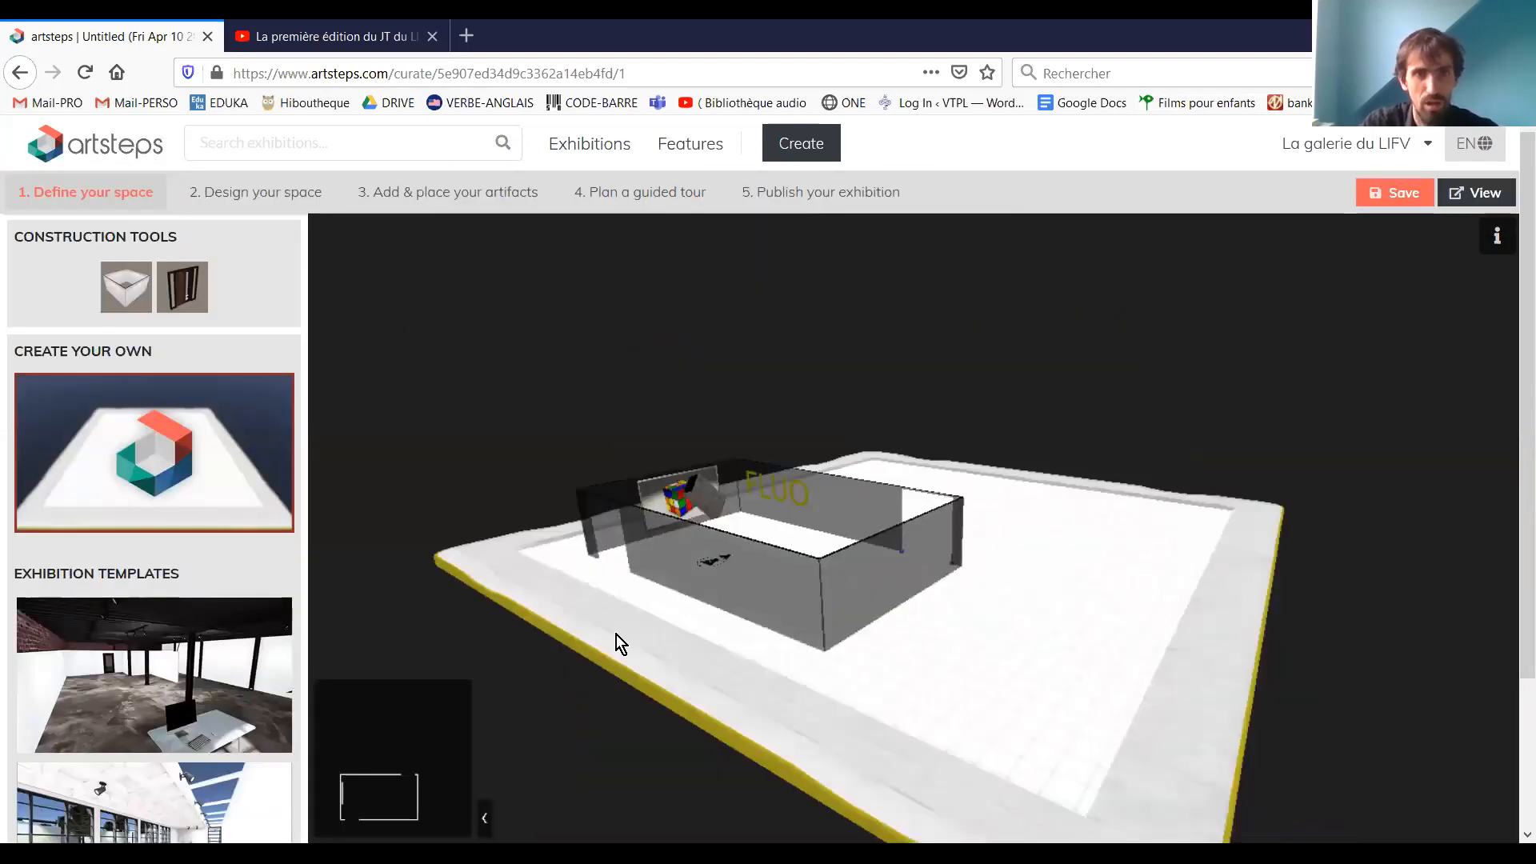
pyautogui.click(498, 209)
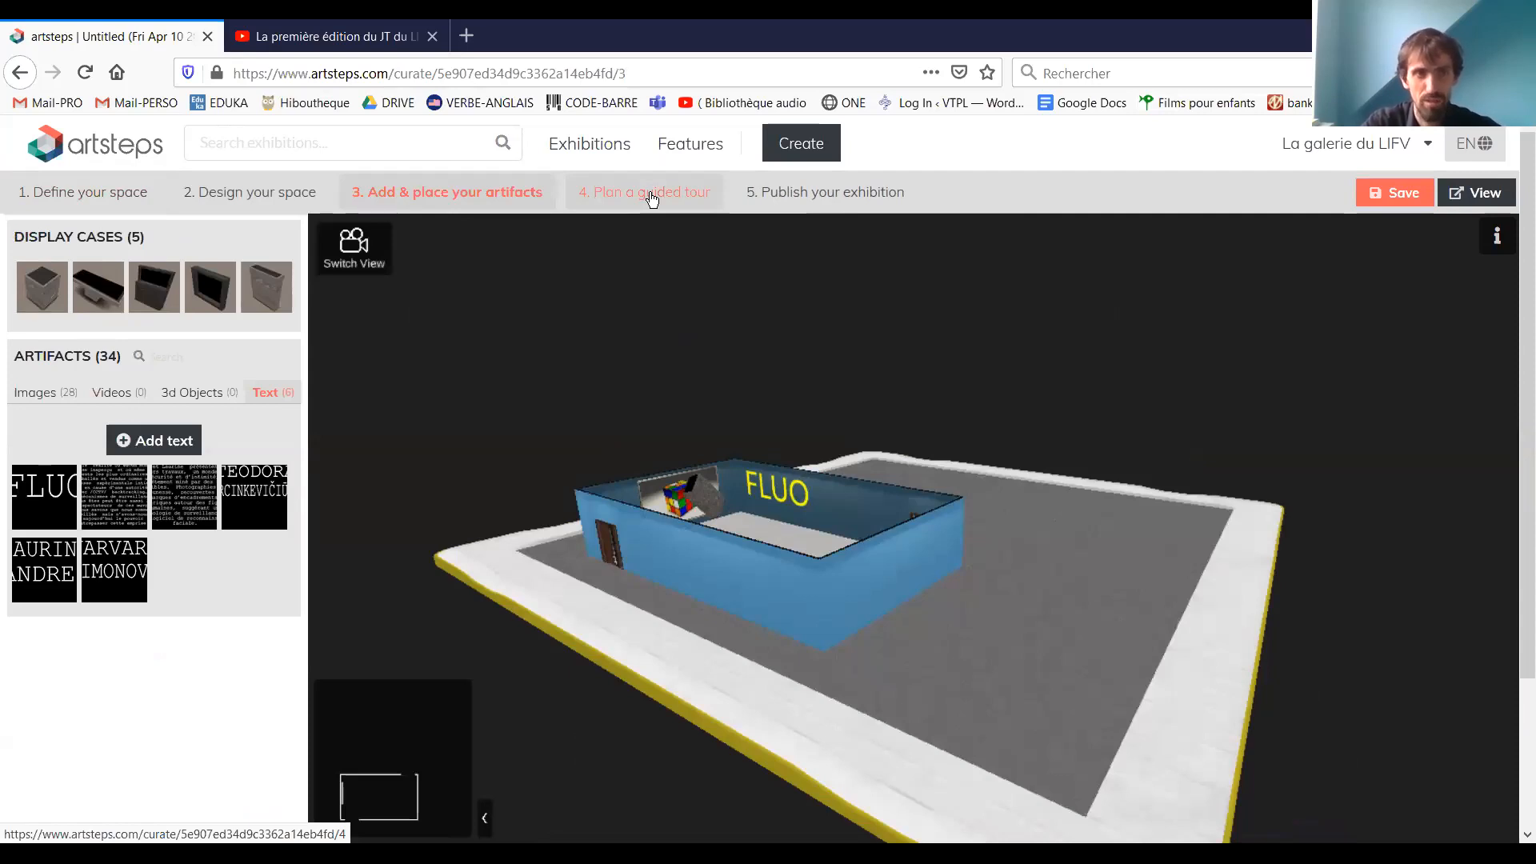
pyautogui.click(652, 199)
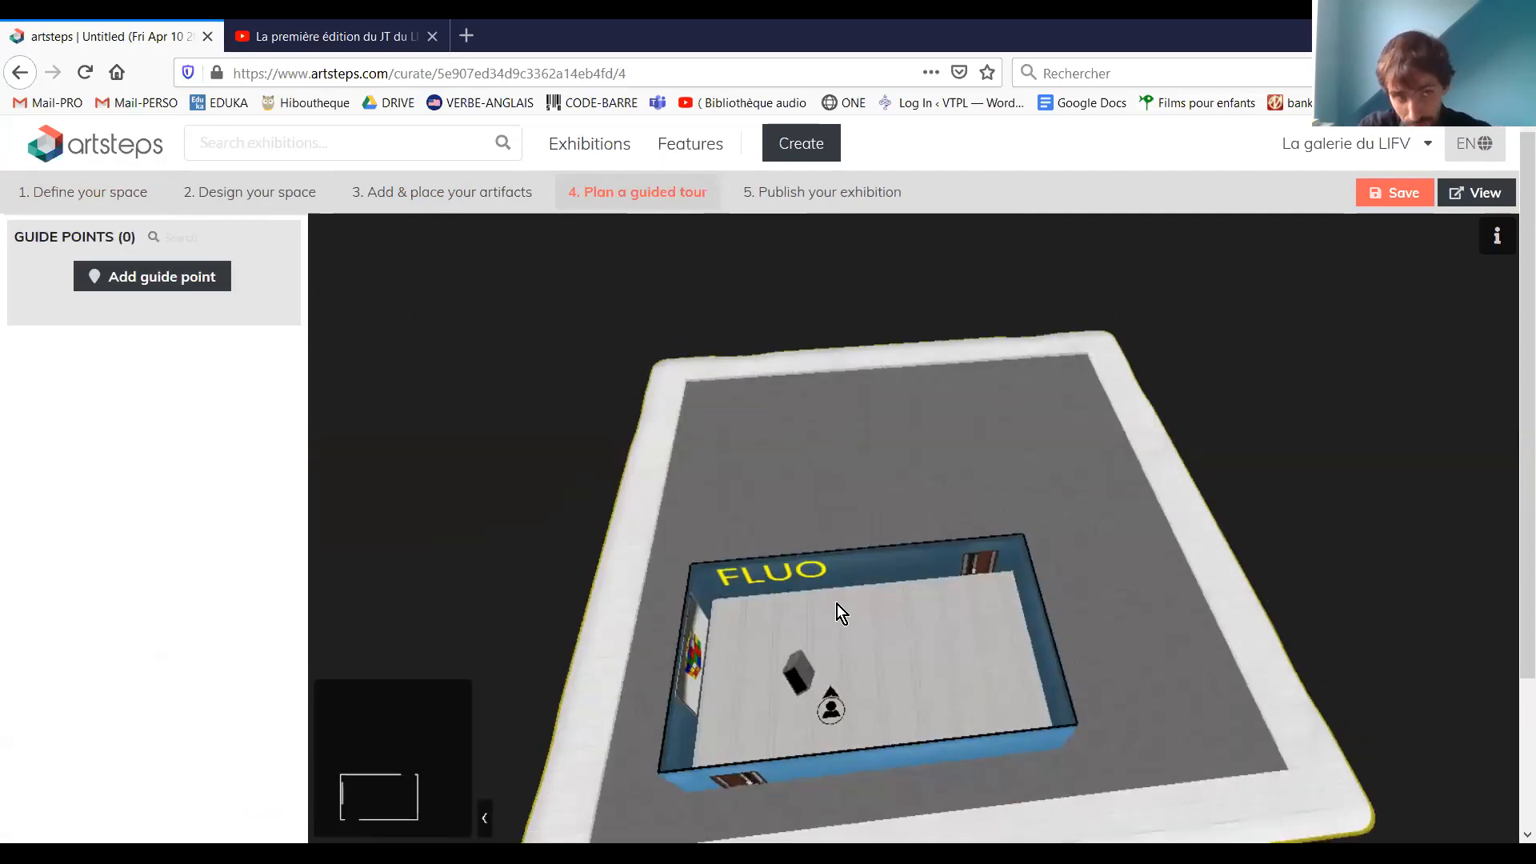
# Add a guide point titled "debut" with the description "le debut", then reopen its details and save them
pyautogui.click(124, 285)
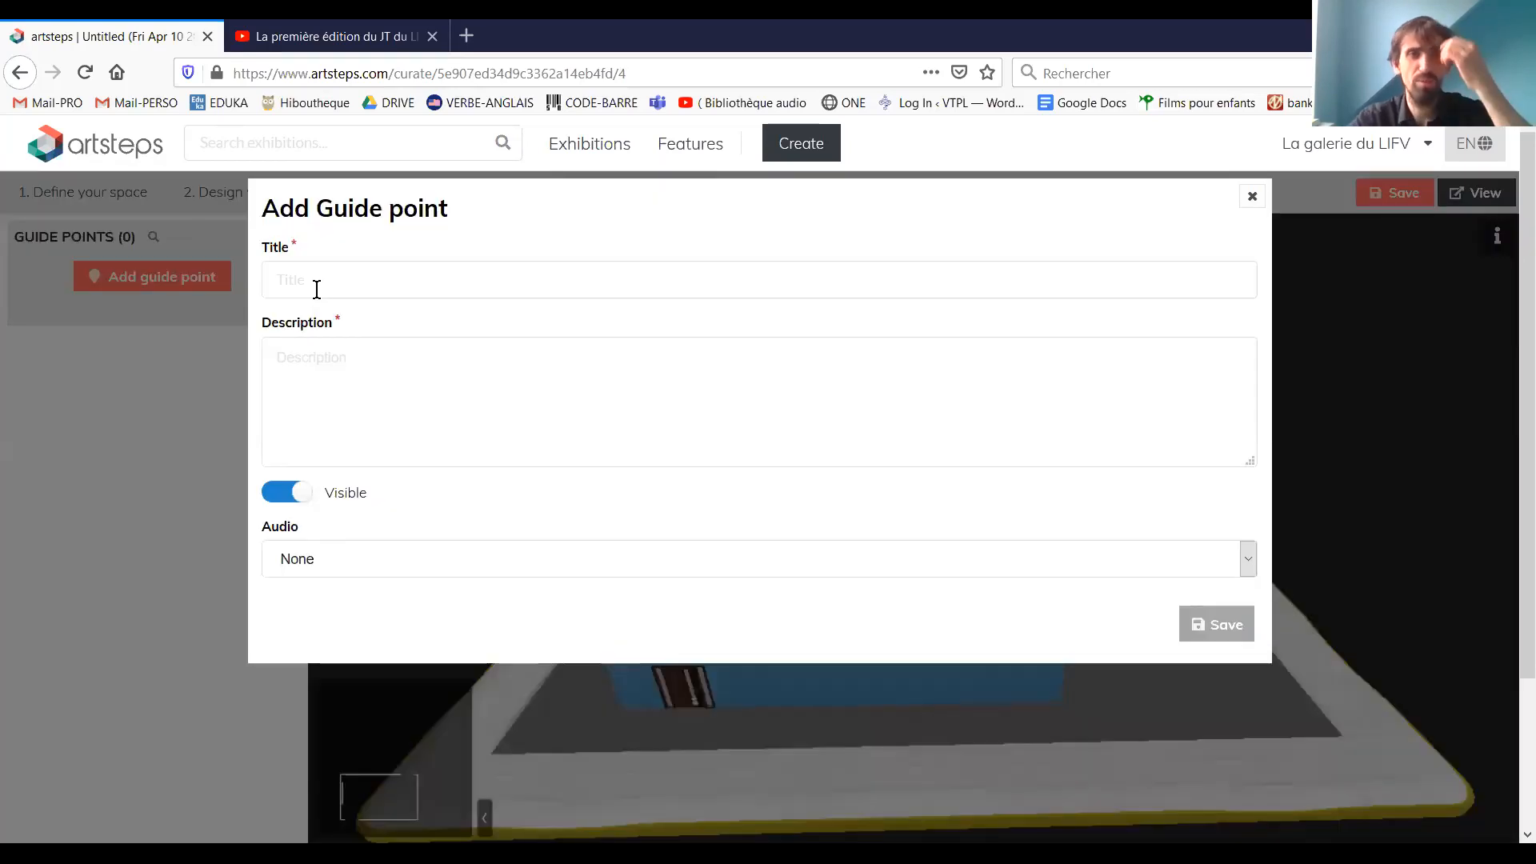
pyautogui.click(317, 289)
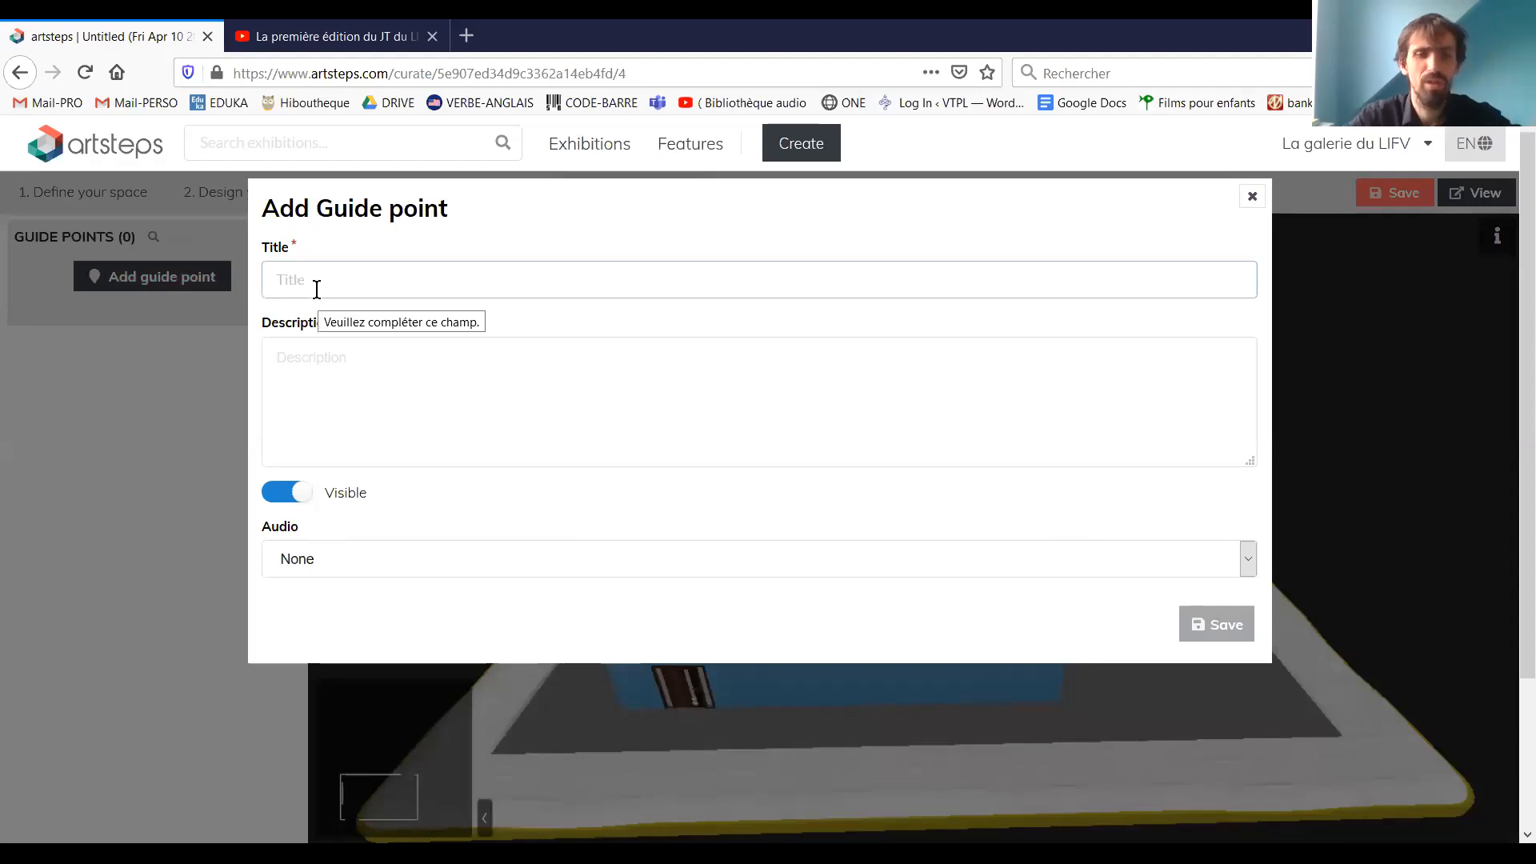
pyautogui.write('debut')
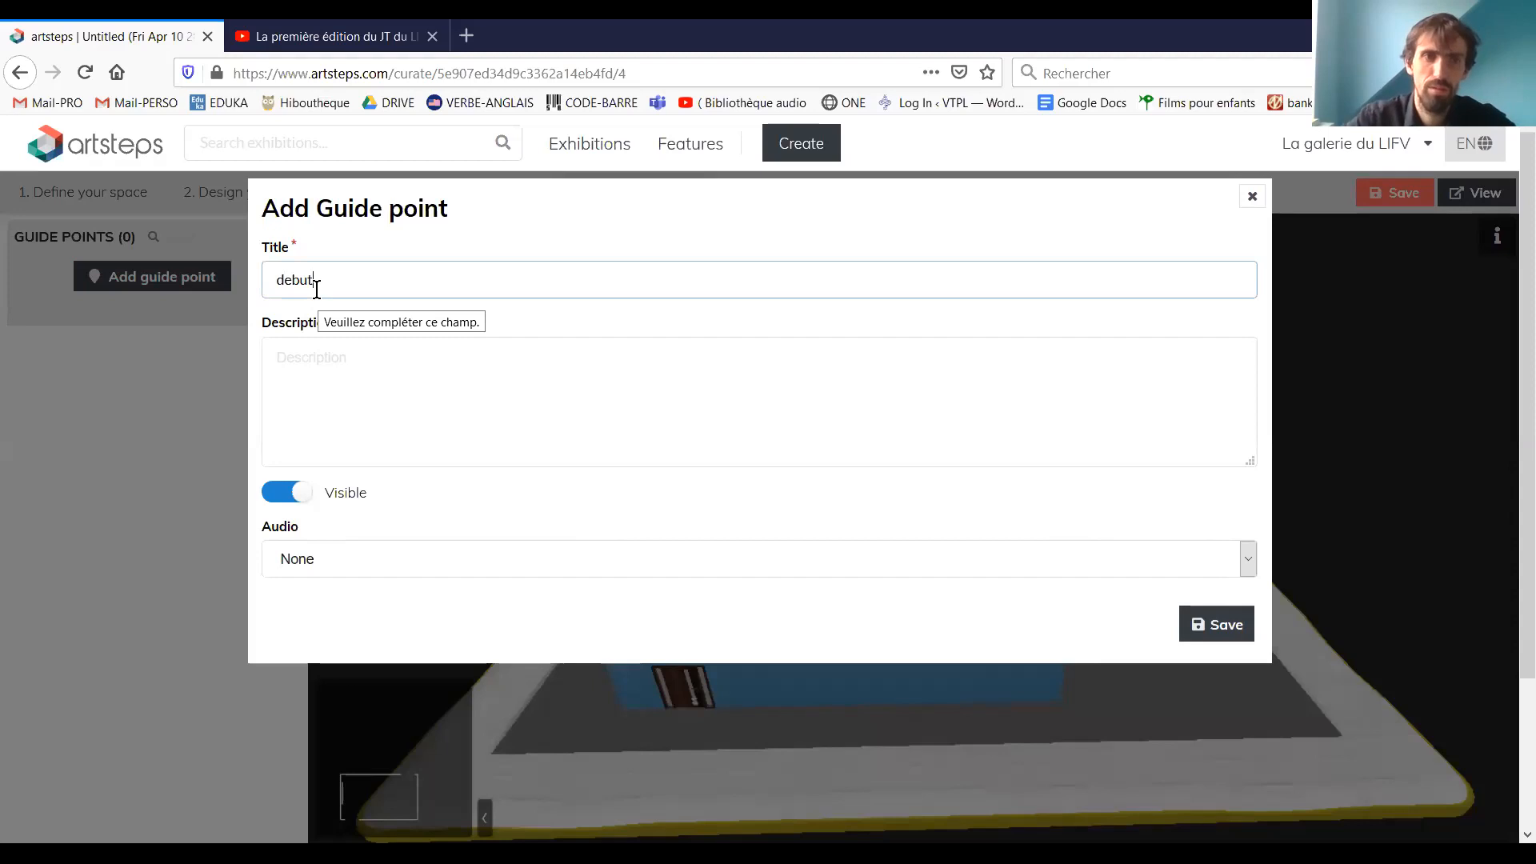
pyautogui.press('Tab')
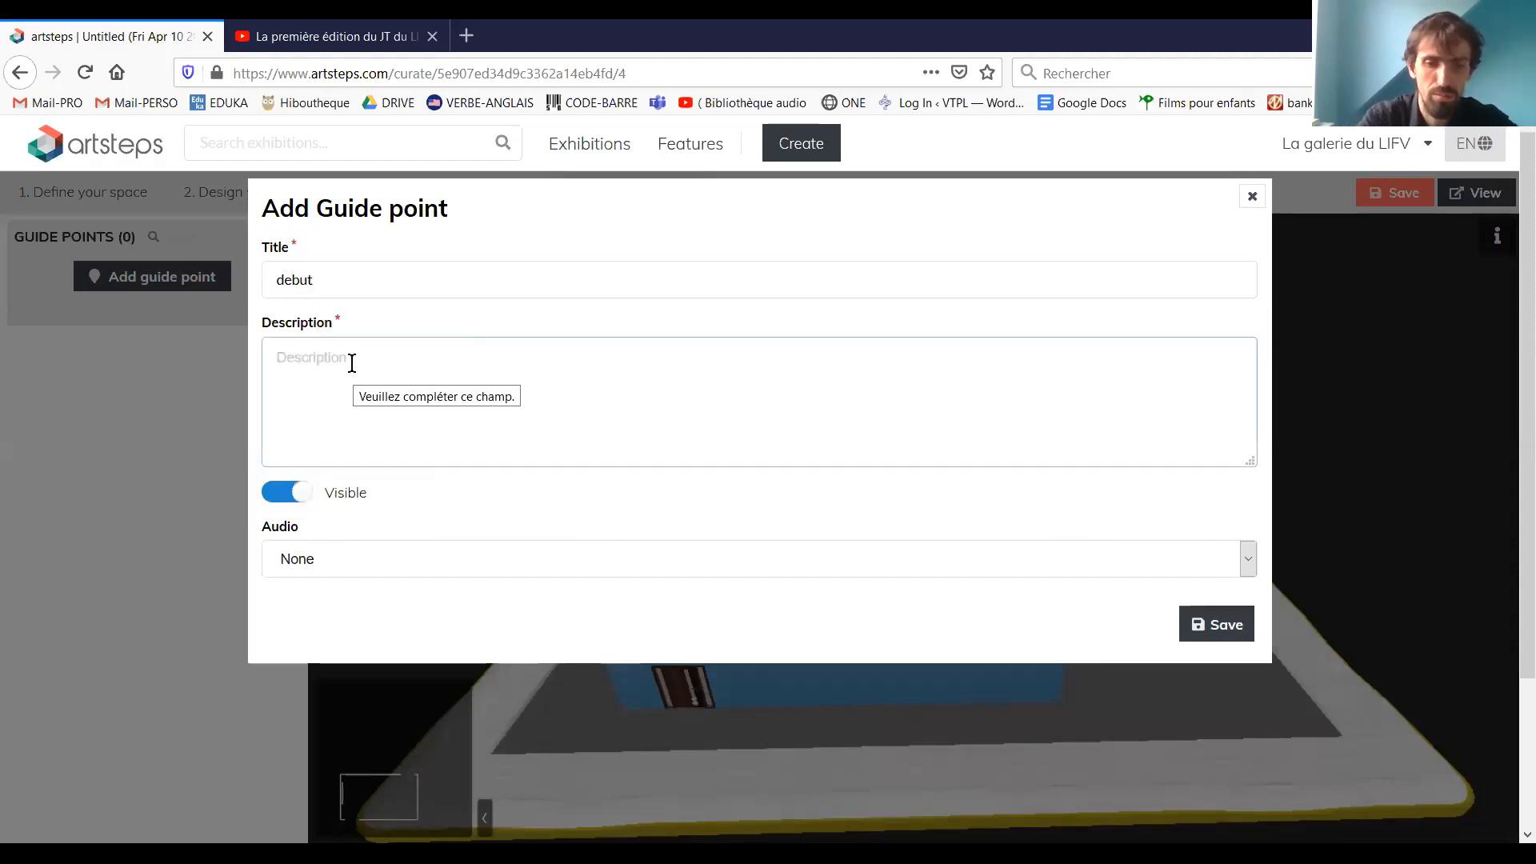
pyautogui.write('le debut')
pyautogui.press('Return')
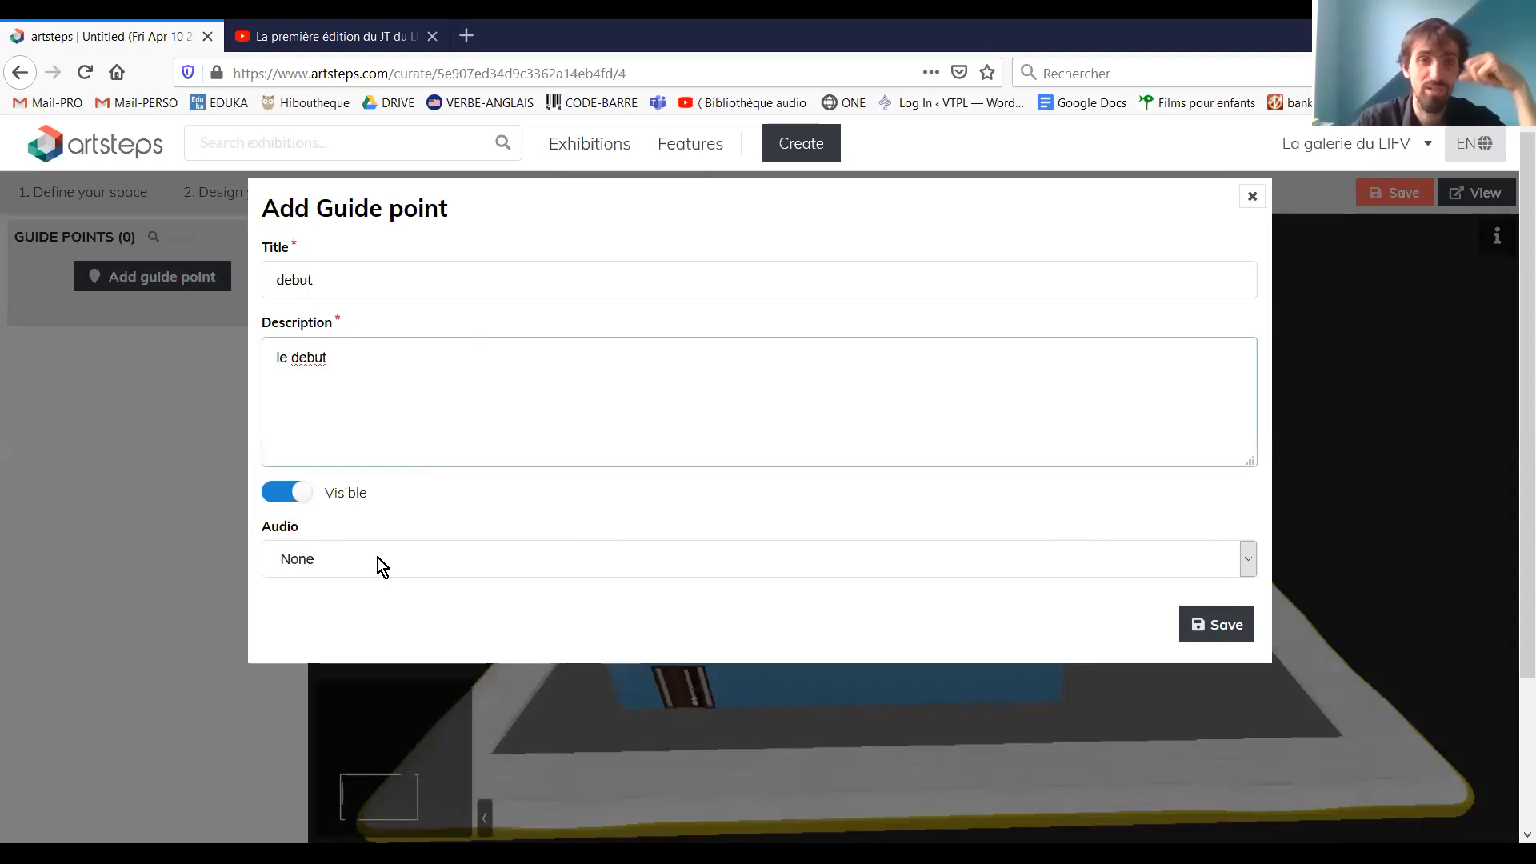
pyautogui.click(1202, 630)
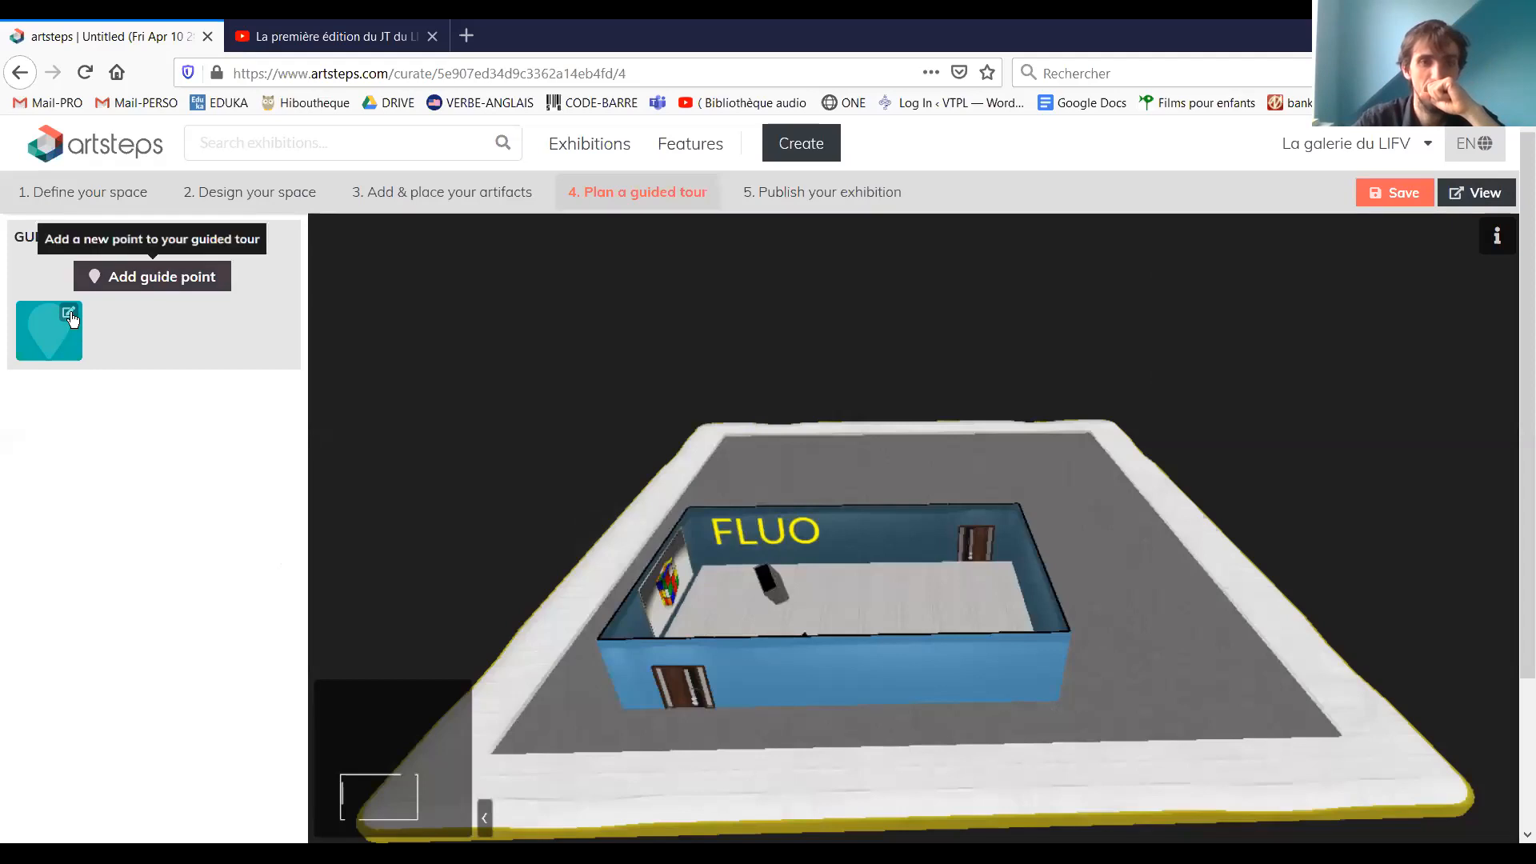
pyautogui.click(69, 313)
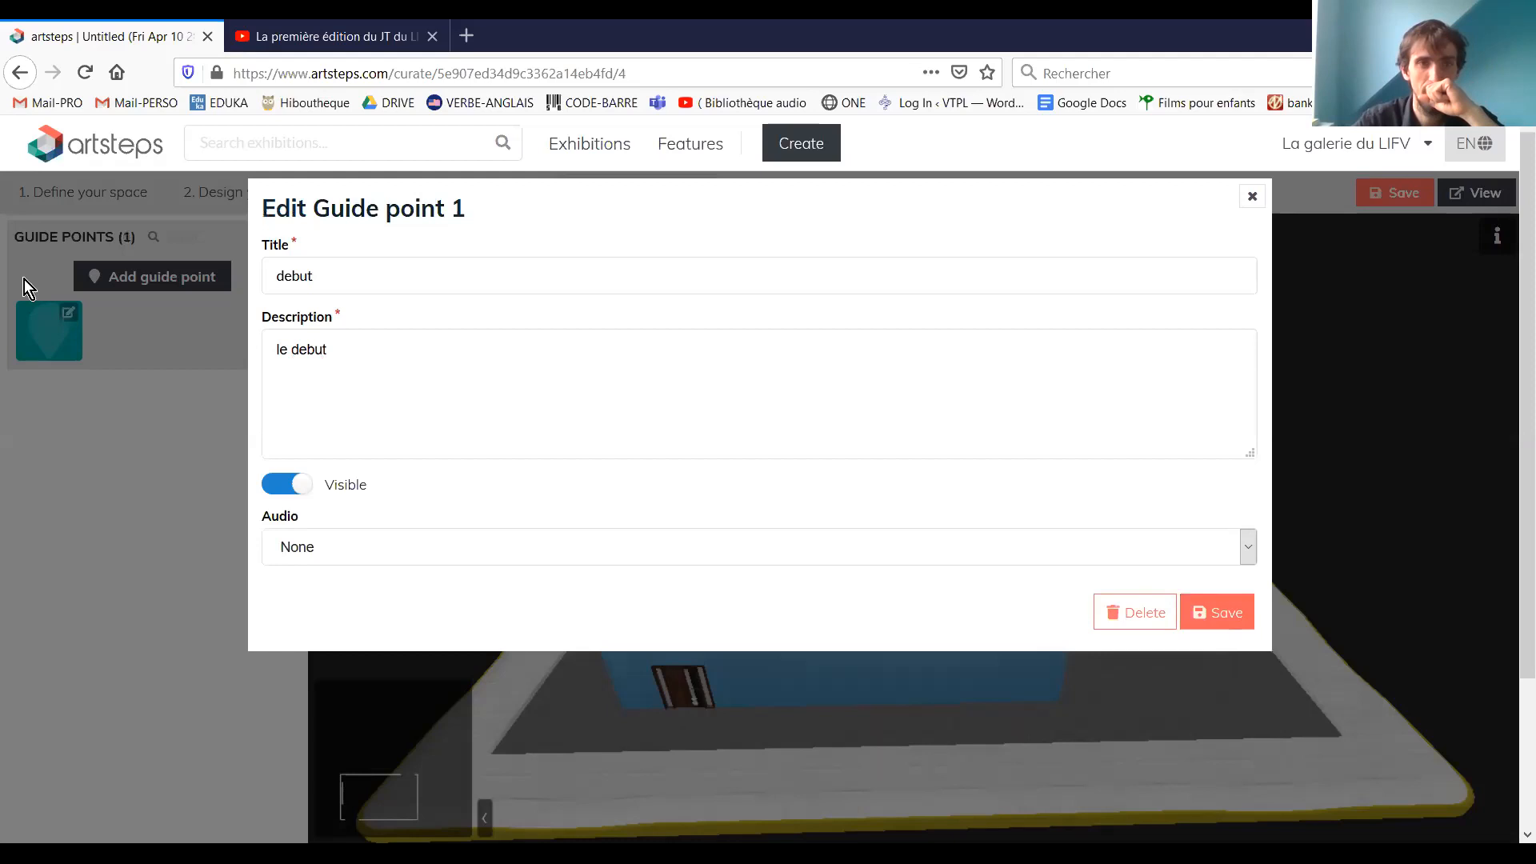
pyautogui.click(1237, 620)
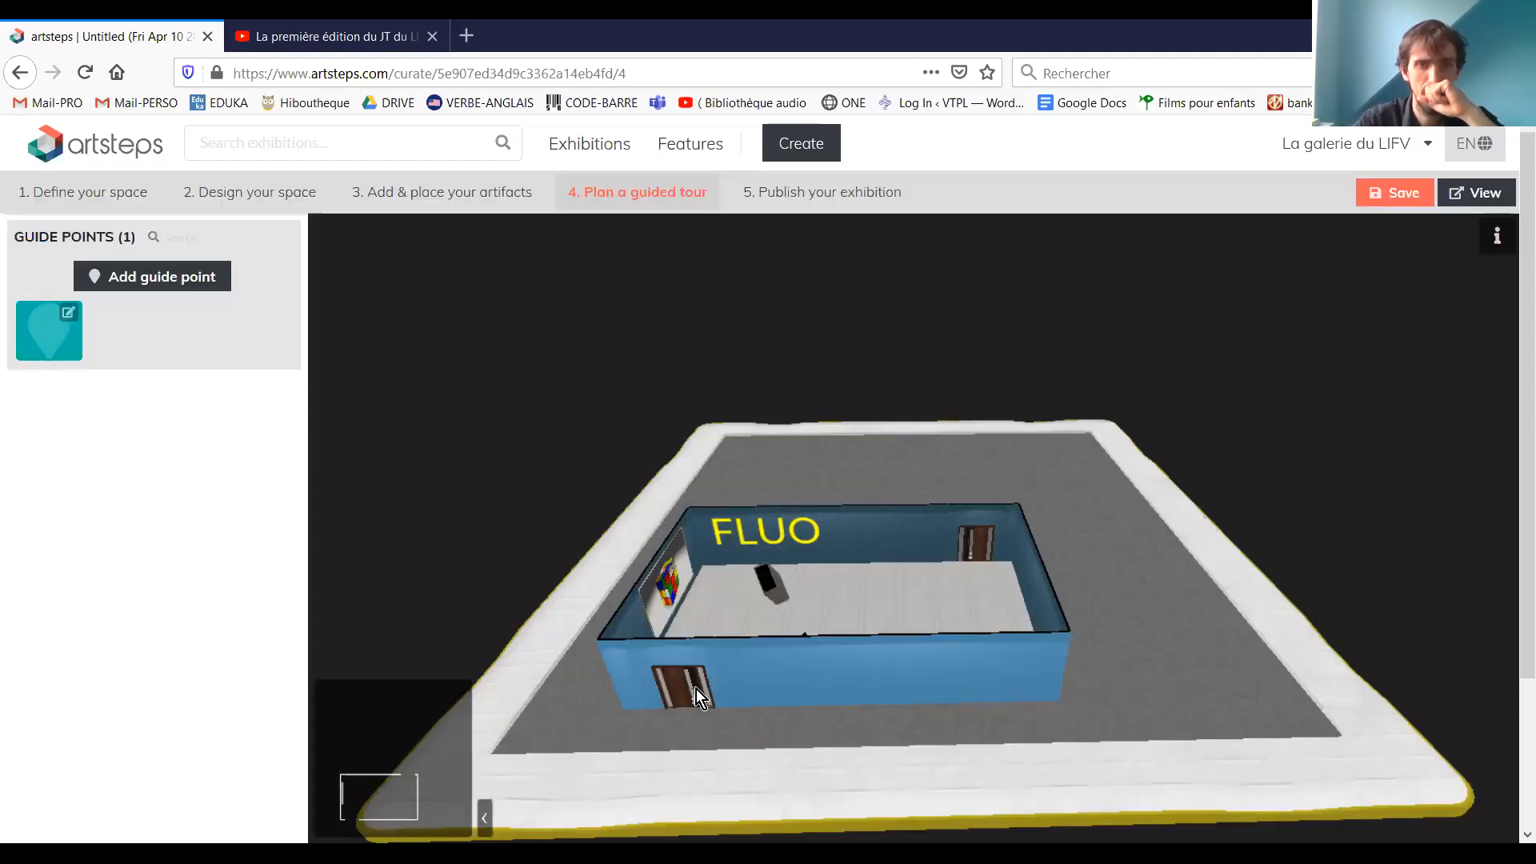
# Place the "debut" guide point on the room's floor between the display case and the "FLUO" wall
pyautogui.moveTo(696, 690); pyautogui.dragTo(643, 722)
pyautogui.scroll(4, 655, 690)
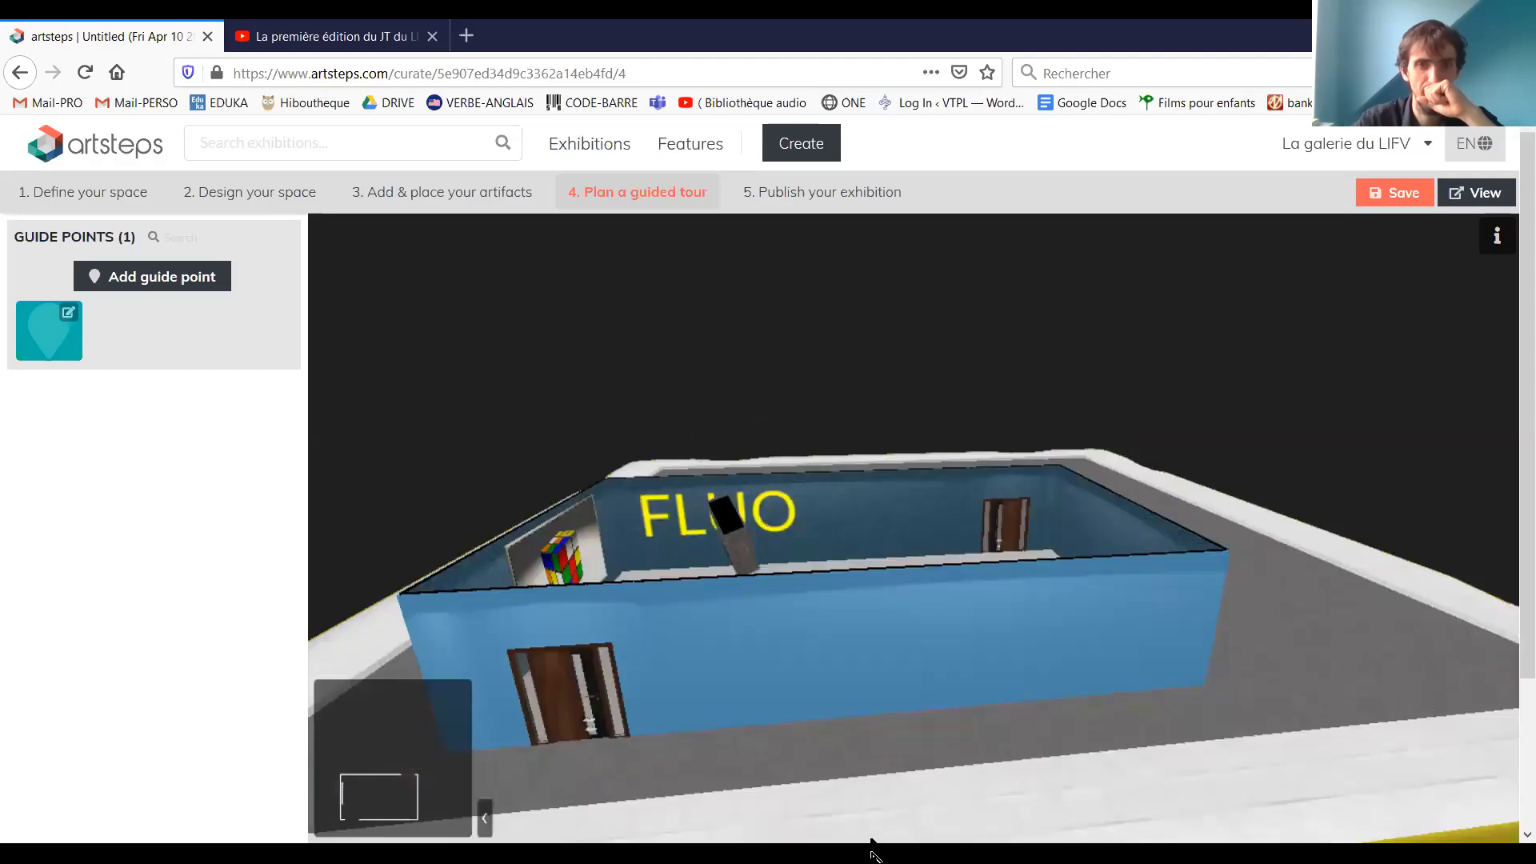
pyautogui.moveTo(725, 704); pyautogui.dragTo(3, 308)
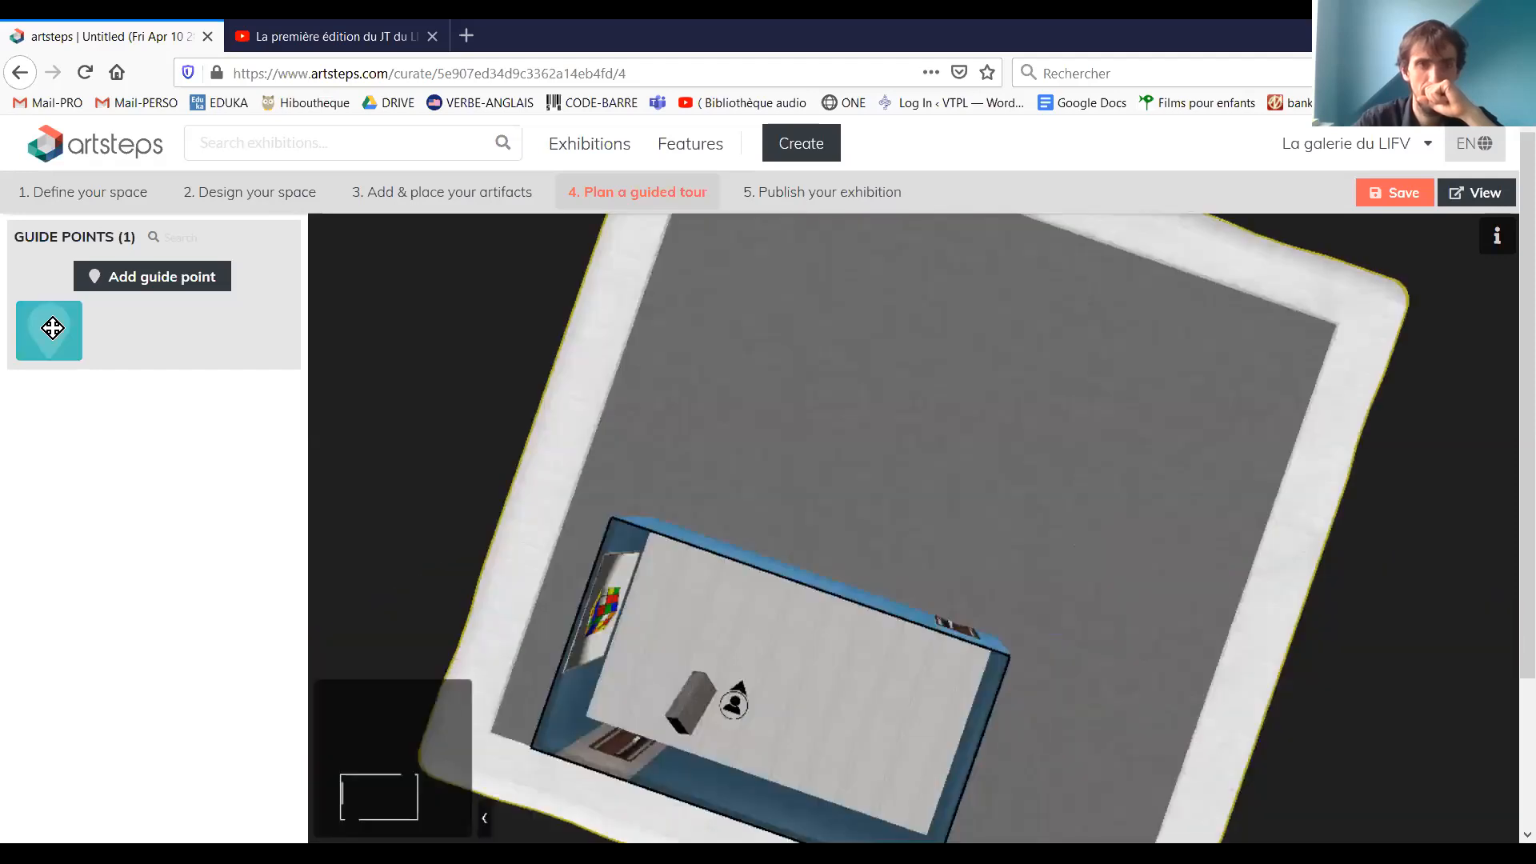
pyautogui.moveTo(49, 330)
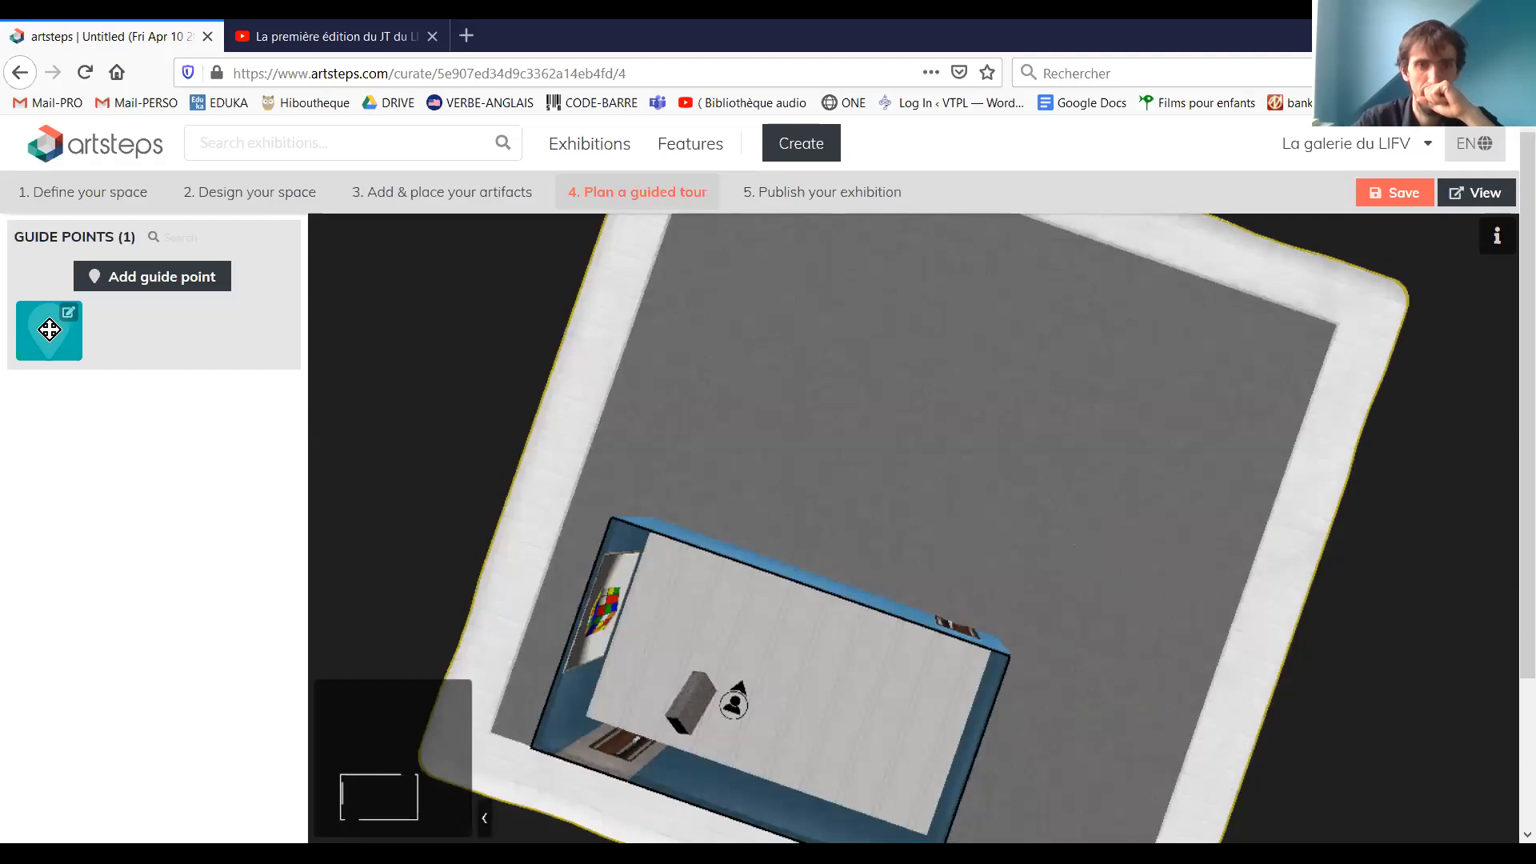
pyautogui.moveTo(635, 641); pyautogui.dragTo(876, 641)
pyautogui.moveTo(692, 634); pyautogui.dragTo(681, 628)
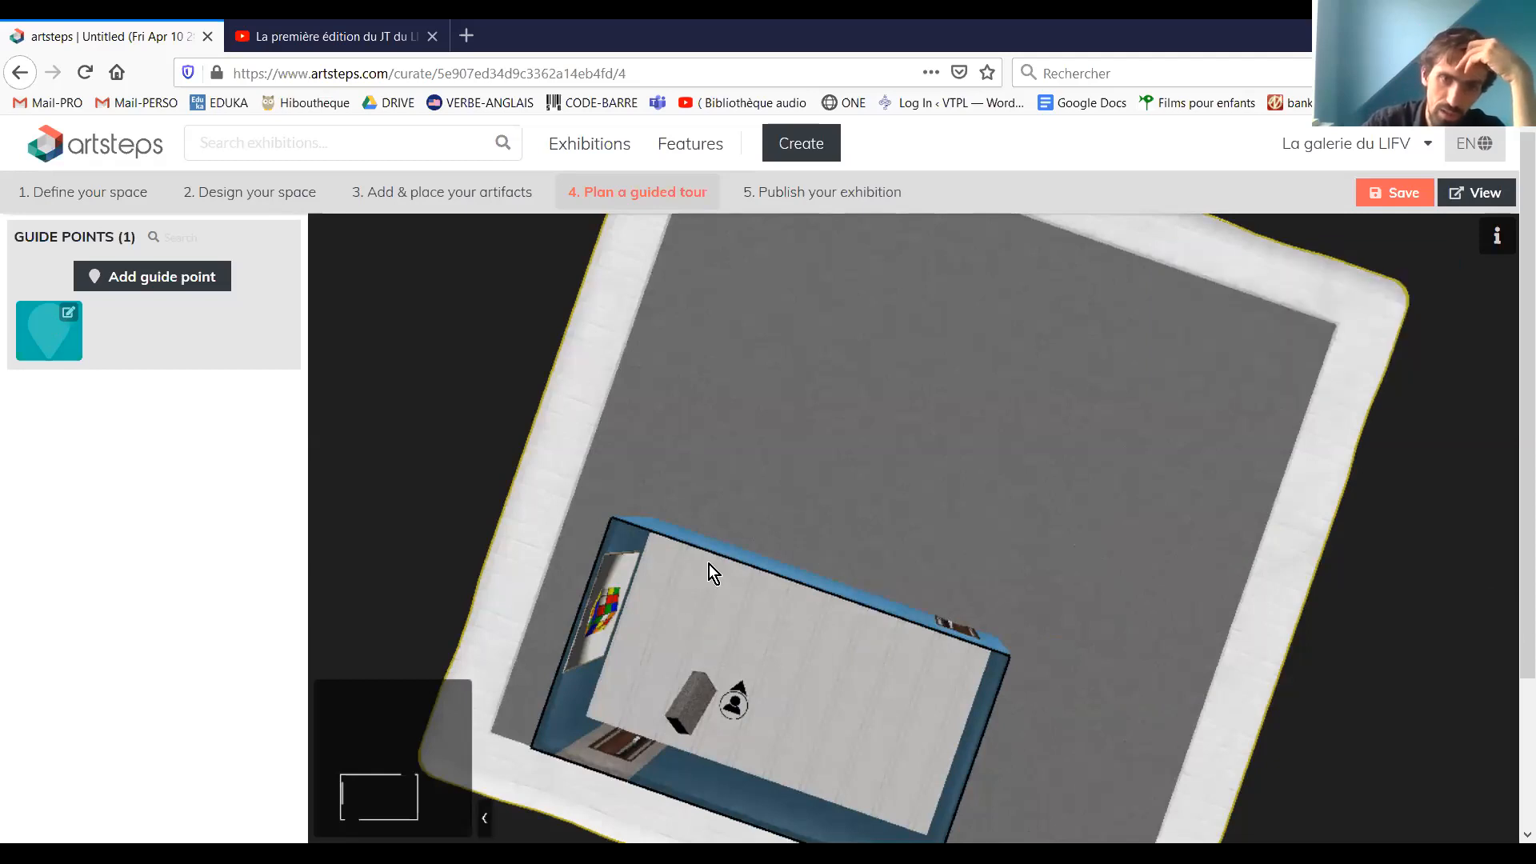
pyautogui.moveTo(704, 561)
pyautogui.mouseDown()
pyautogui.moveTo(713, 535)
pyautogui.moveTo(650, 558)
pyautogui.moveTo(728, 568)
pyautogui.mouseUp()
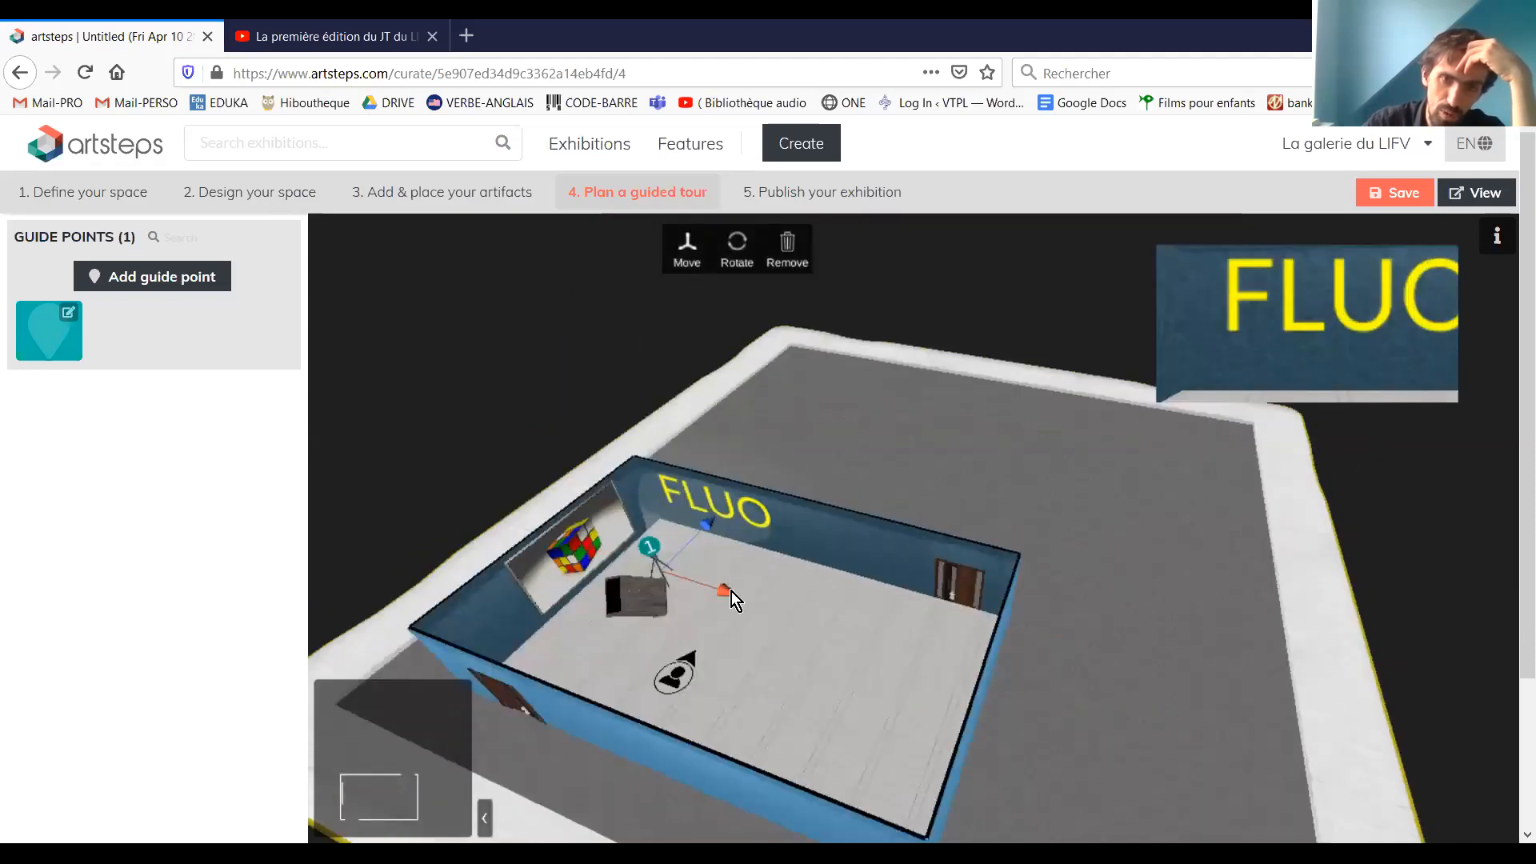
# Move guide point 1 away from the display case toward the middle of the room and rotate its view along the "FLUO" wall
pyautogui.moveTo(730, 591); pyautogui.dragTo(856, 632)
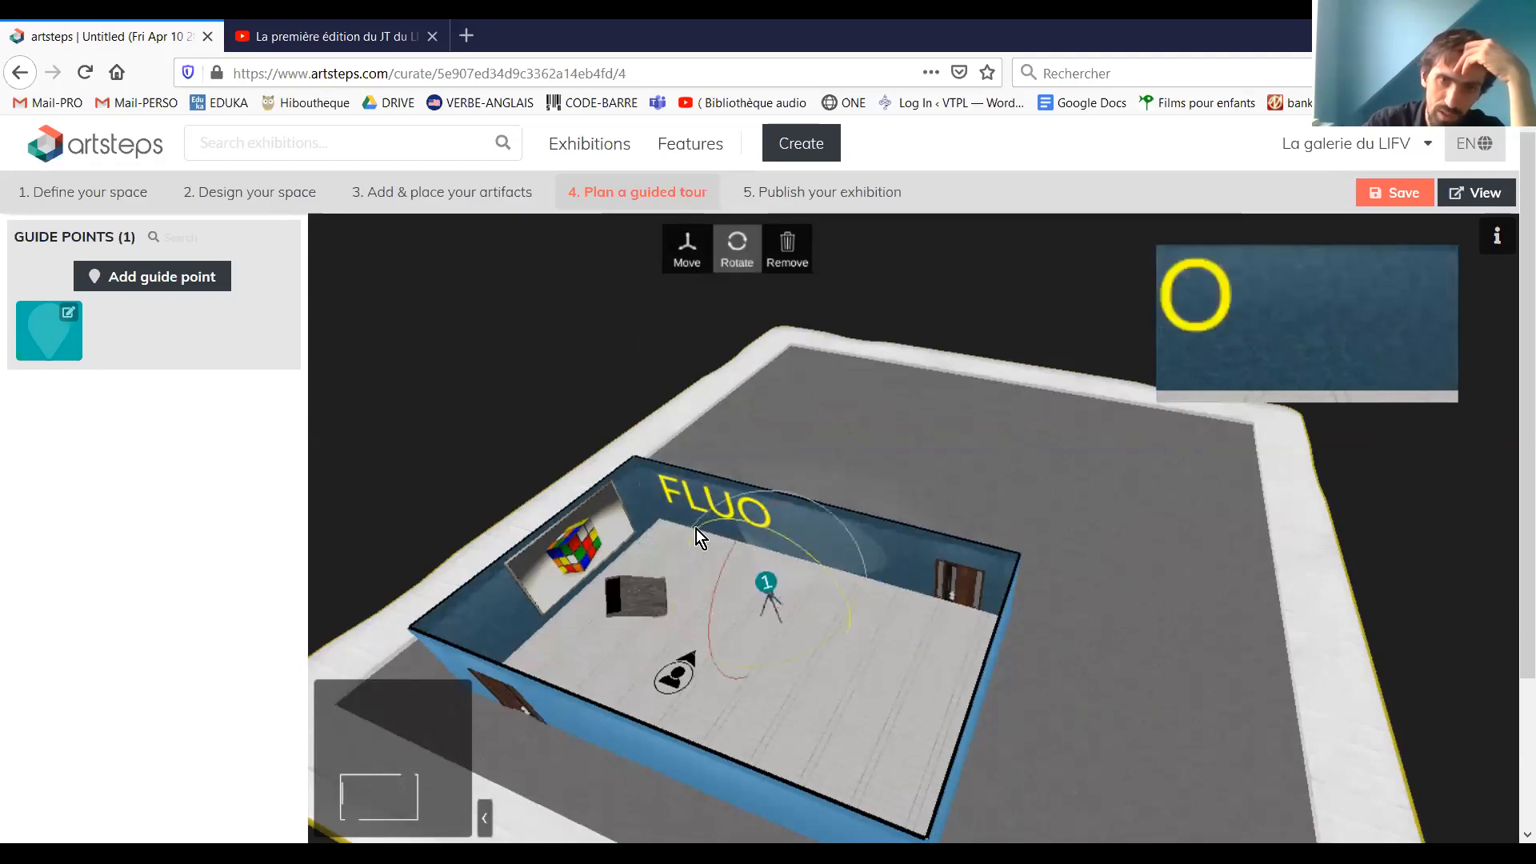
pyautogui.moveTo(720, 592); pyautogui.dragTo(843, 631)
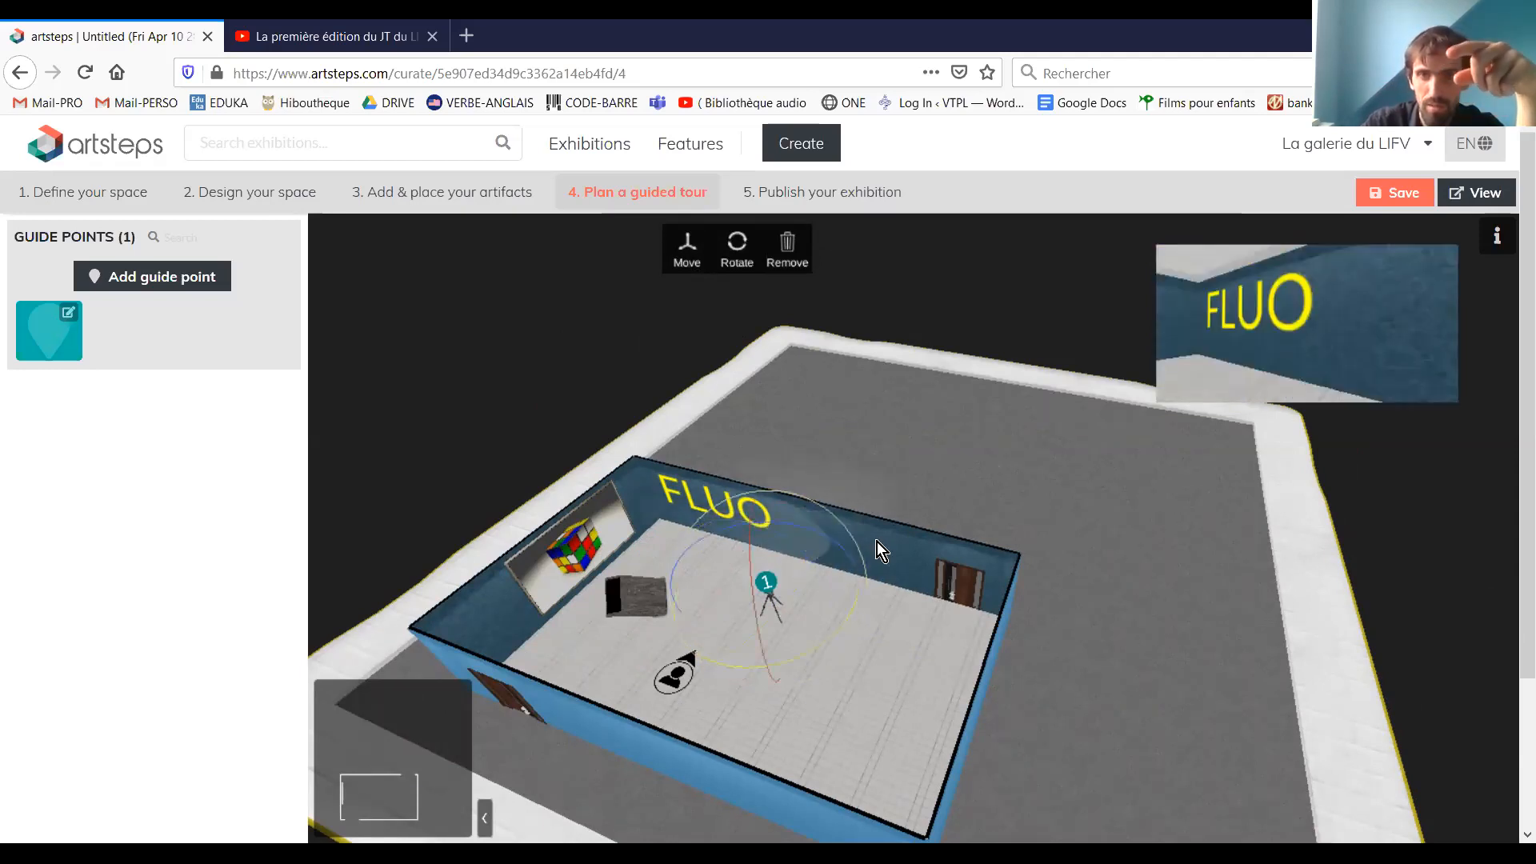
pyautogui.moveTo(879, 487); pyautogui.dragTo(840, 468)
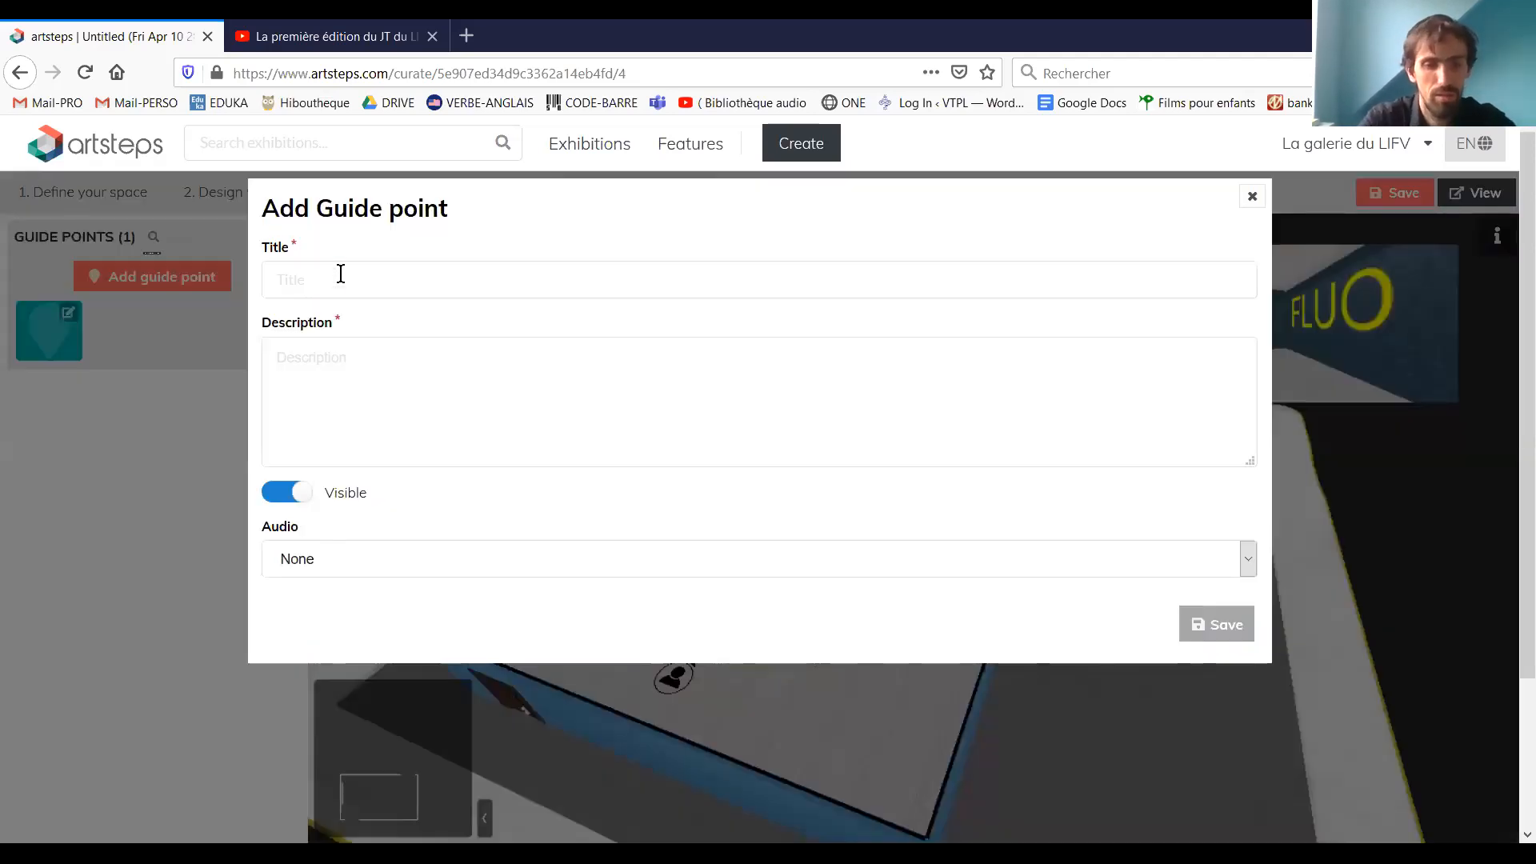
# Add a second guide point with the title "la fin" and the description "la fin"
pyautogui.click(340, 274)
pyautogui.write('la fin')
pyautogui.click(381, 360)
pyautogui.write('la fin')
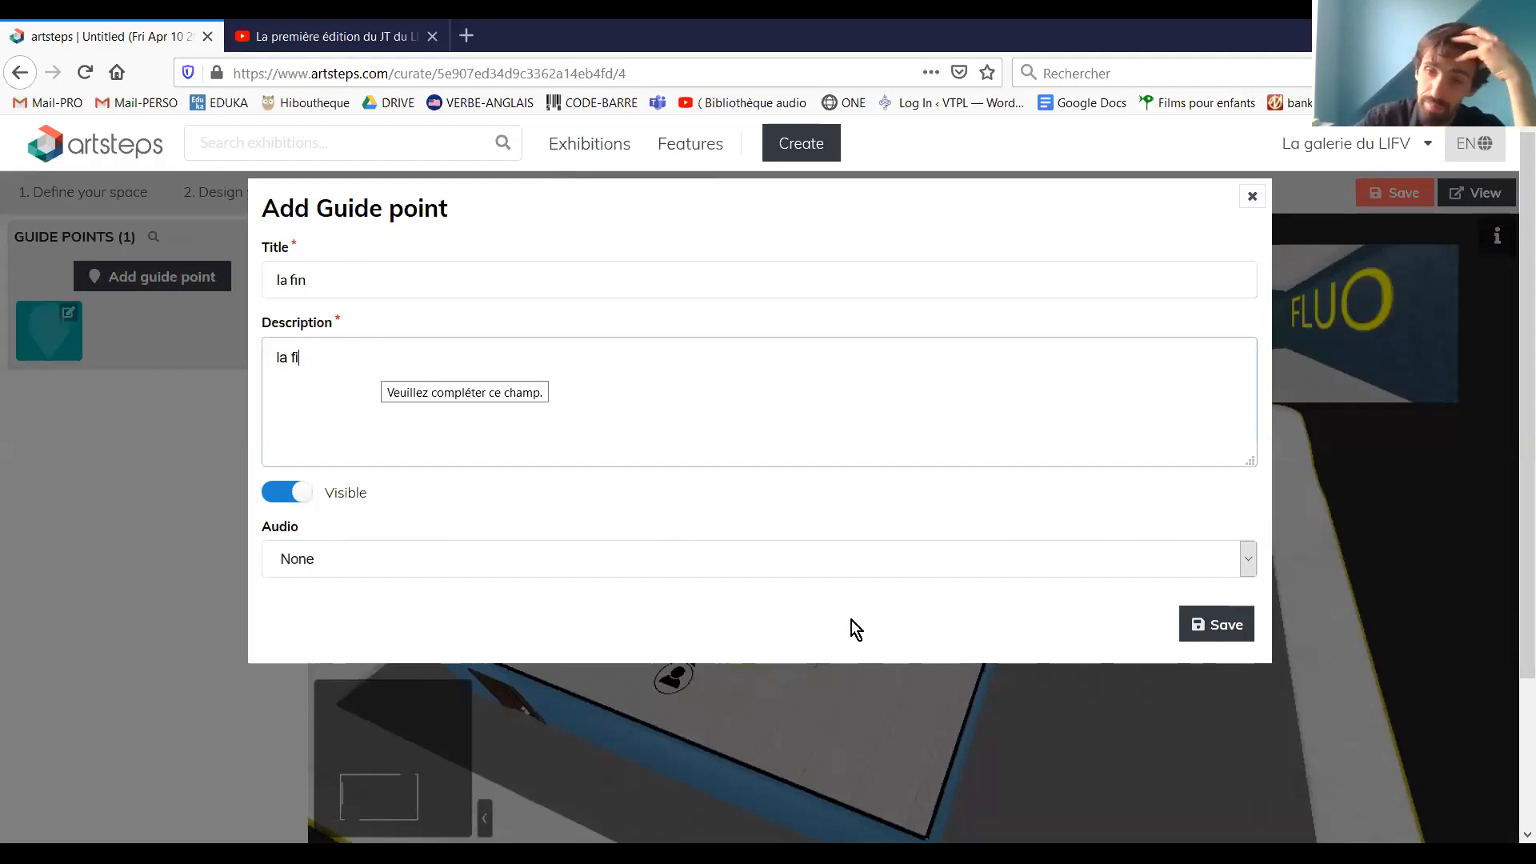
pyautogui.click(1237, 626)
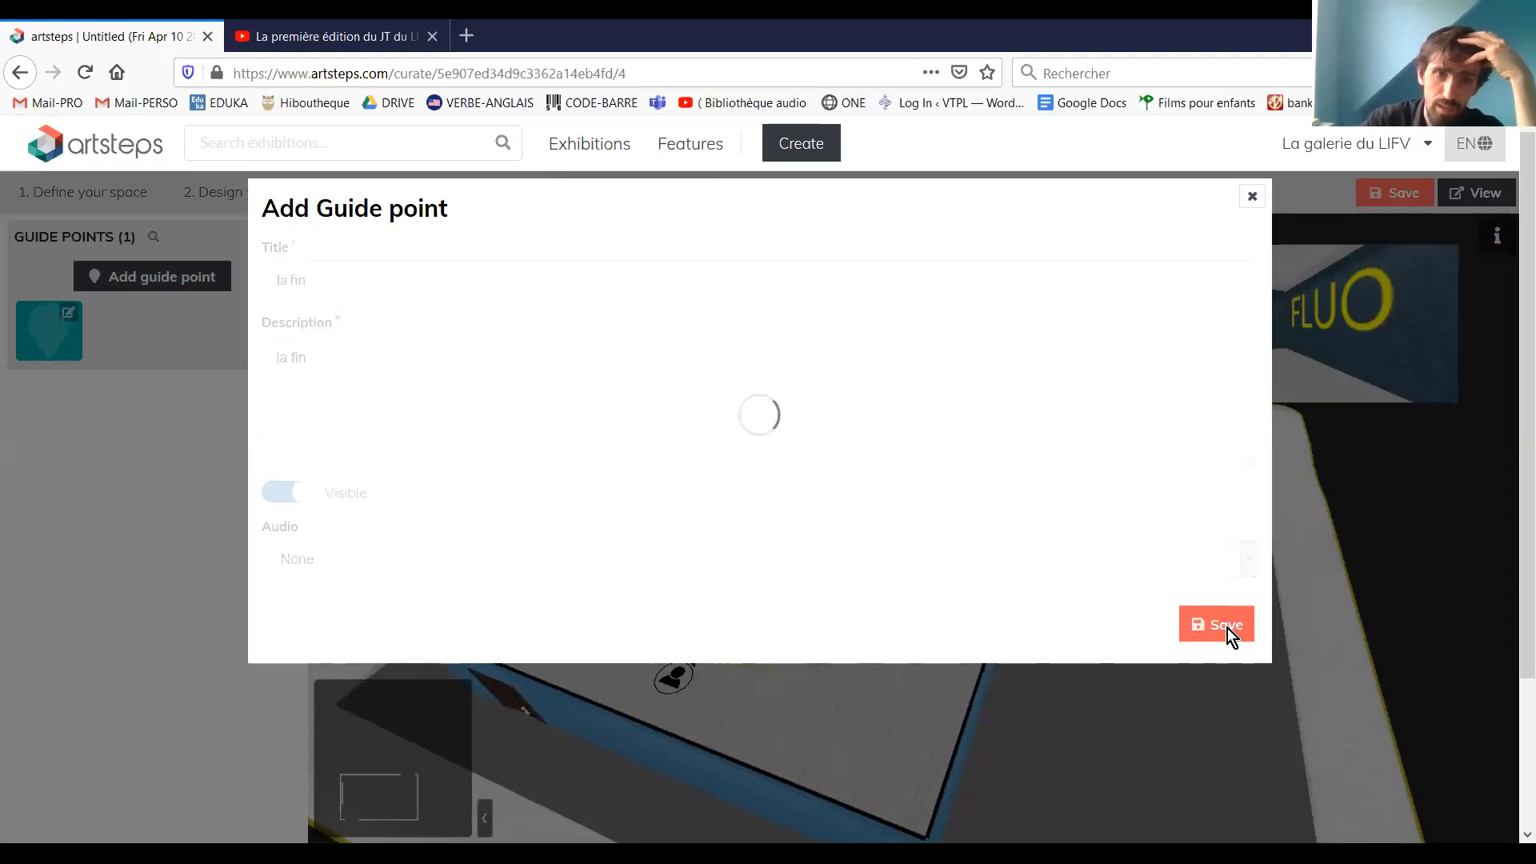
# Place guide point 2 on the floor near the door beside the Rubik's cube wall, looking toward "FLUO"
pyautogui.click(927, 659)
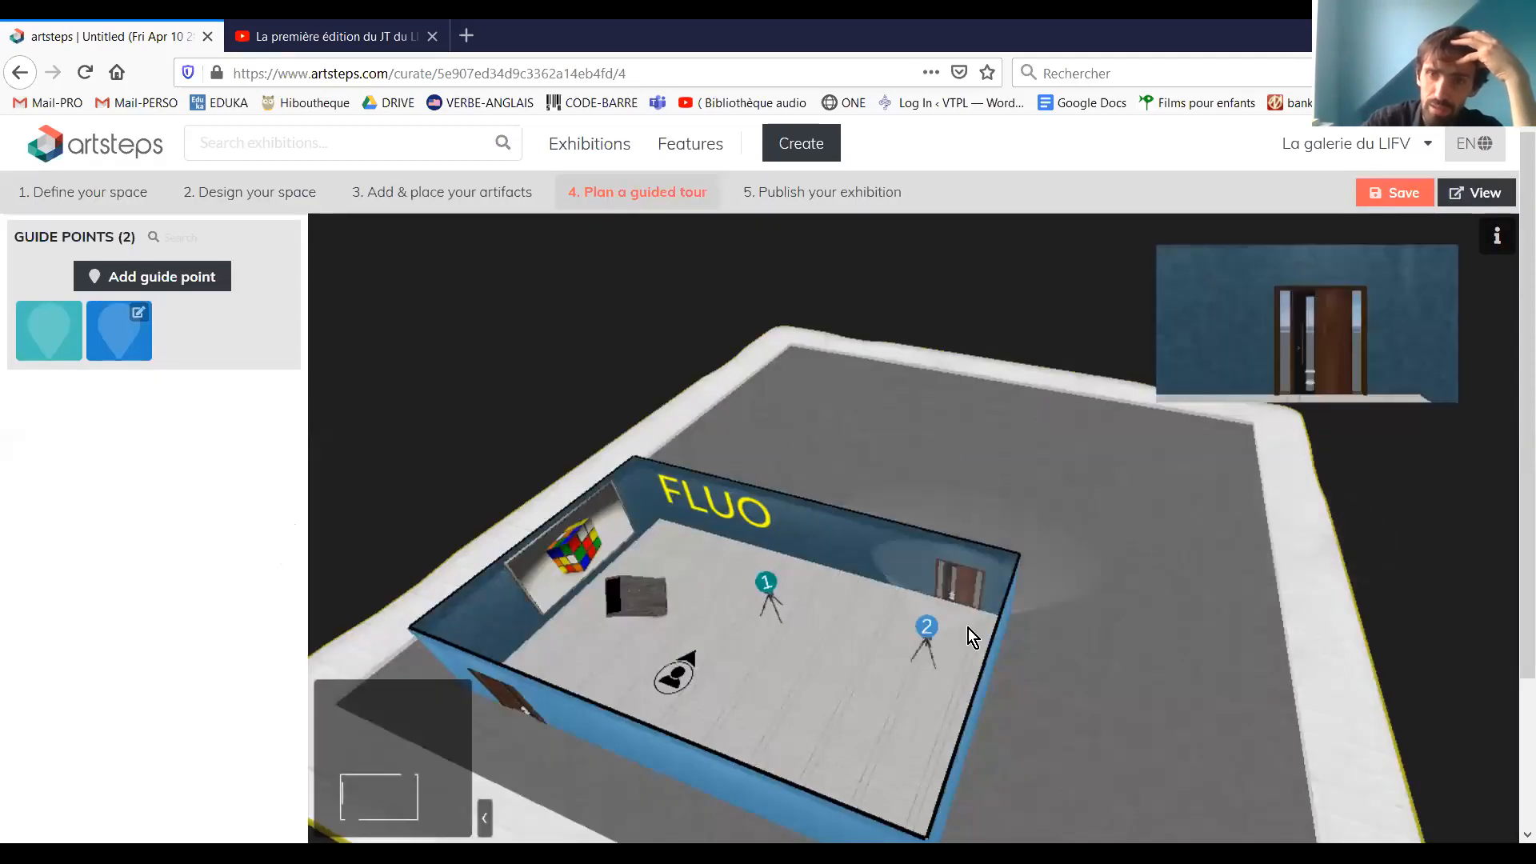
pyautogui.click(811, 747)
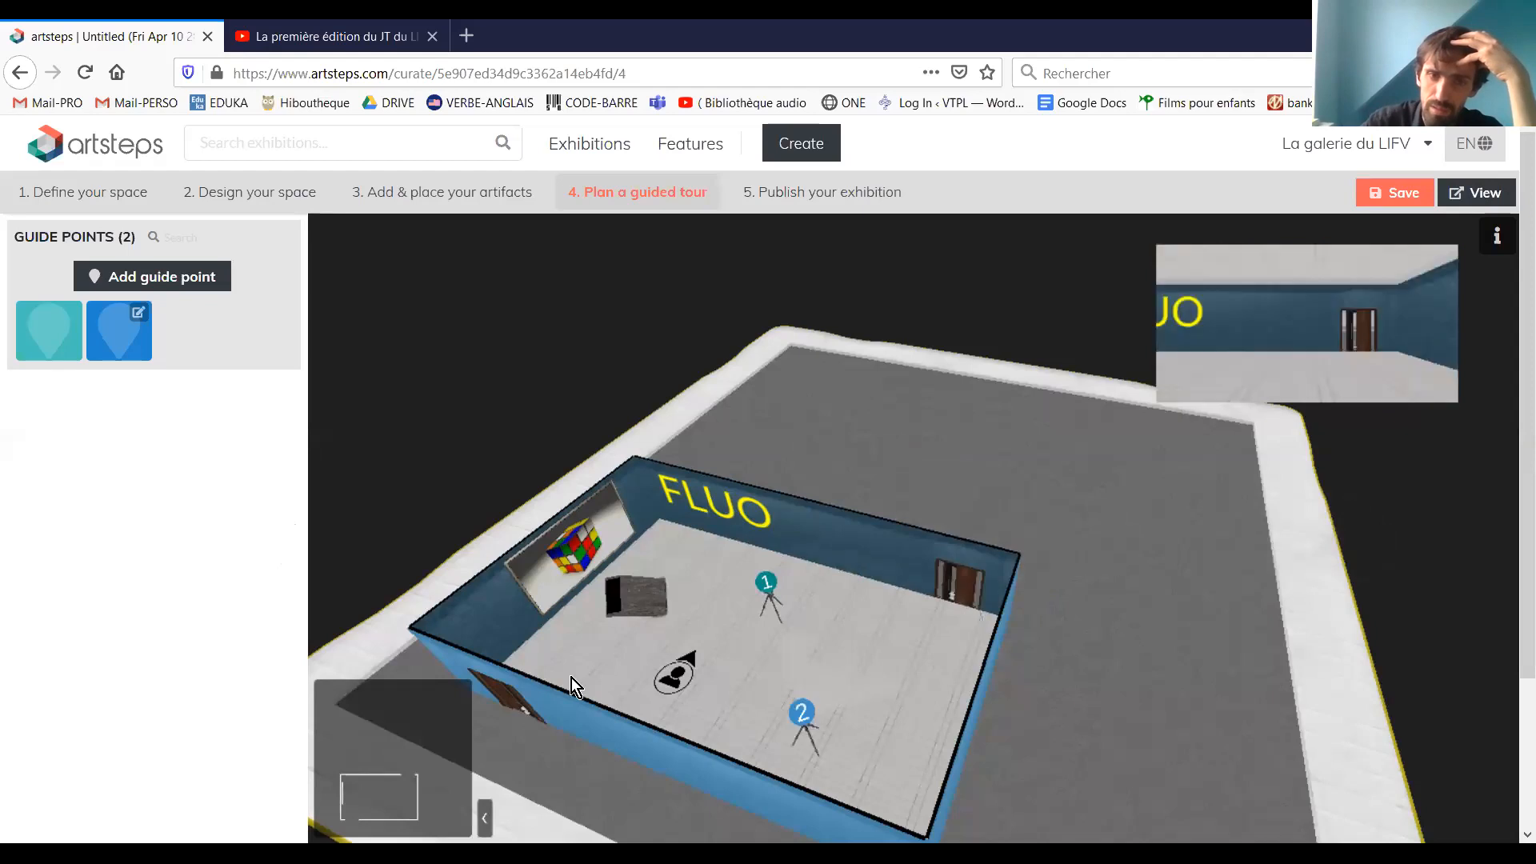
pyautogui.click(615, 676)
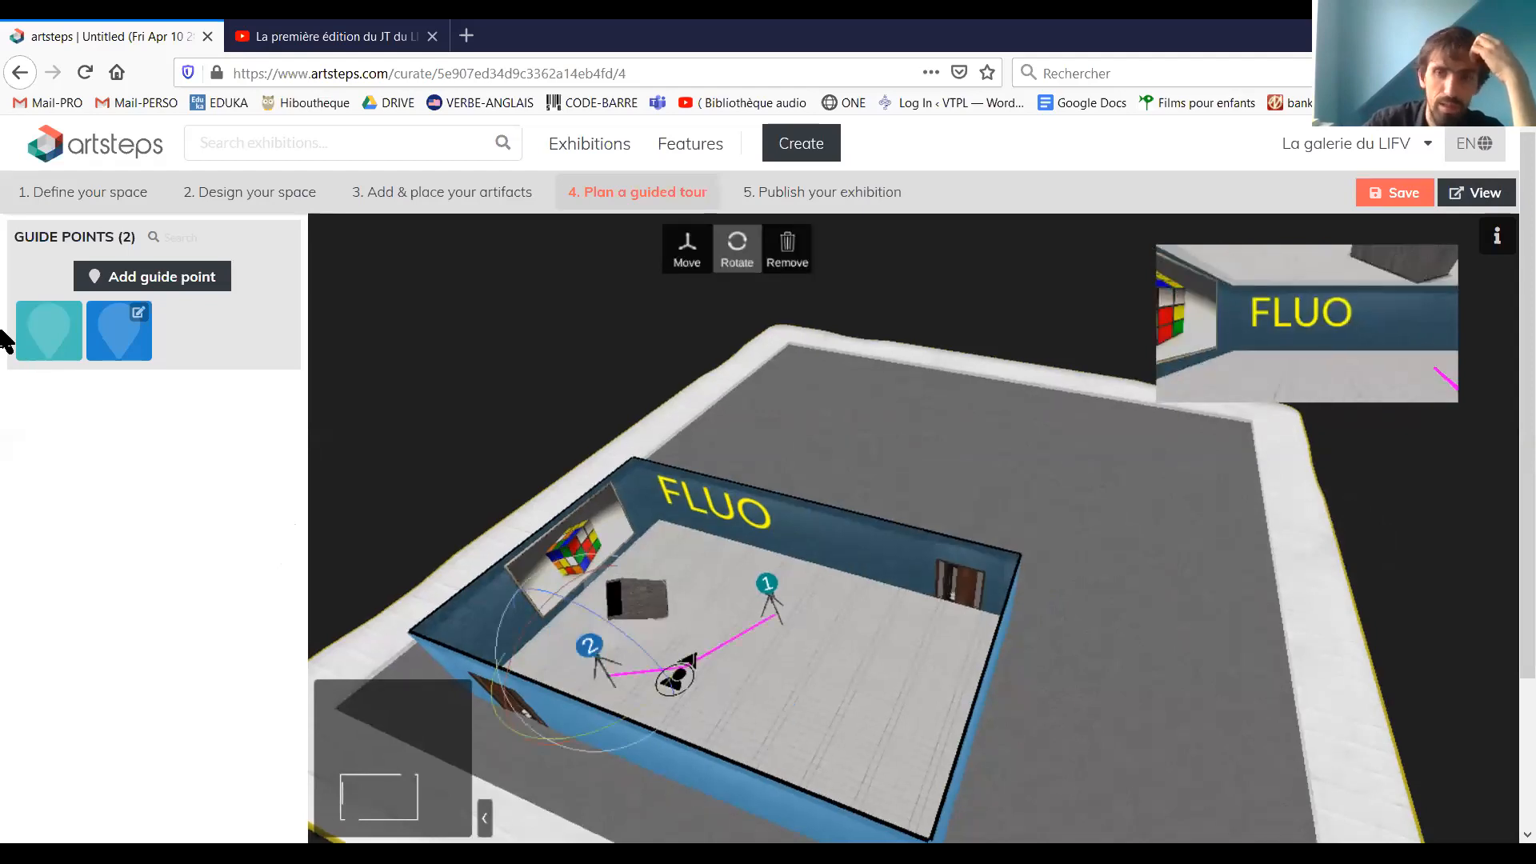
# Save the exhibition and, in the publishing stage, capture the view of the "FLUO" wall as its cover
pyautogui.click(1396, 192)
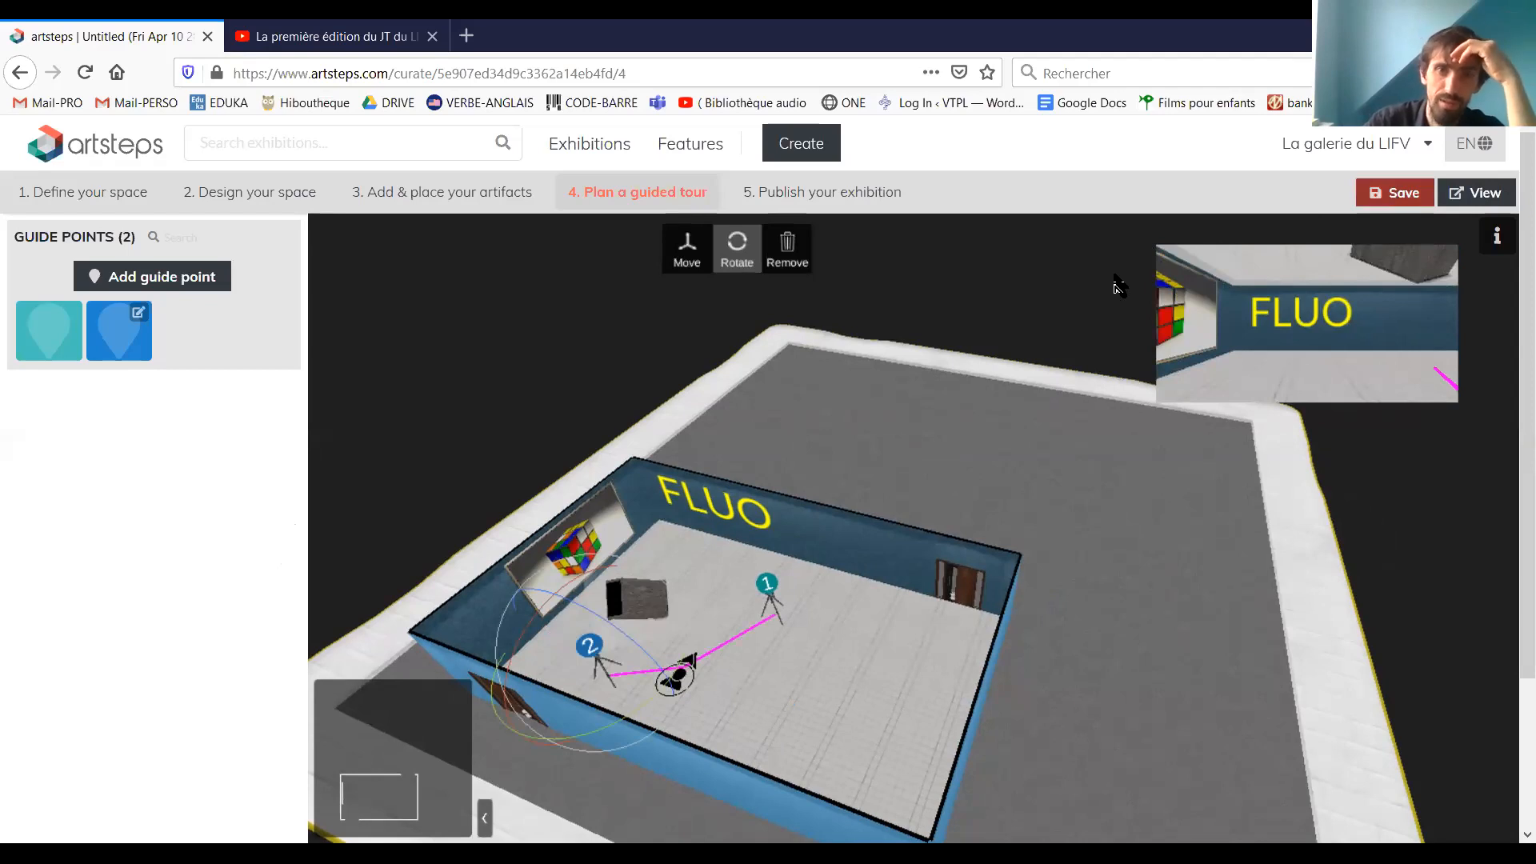
pyautogui.click(824, 196)
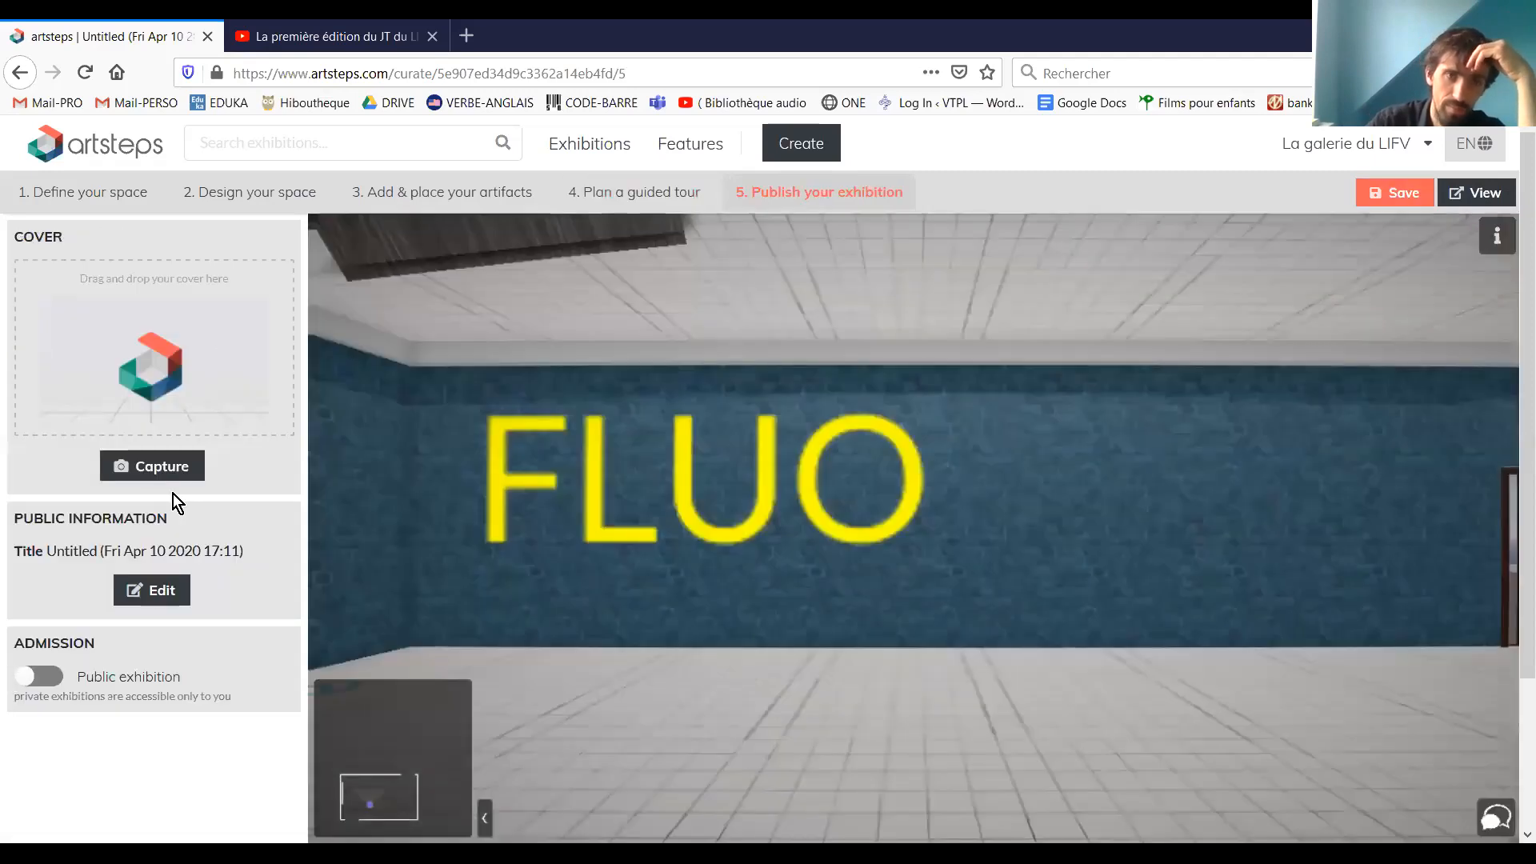
pyautogui.click(179, 471)
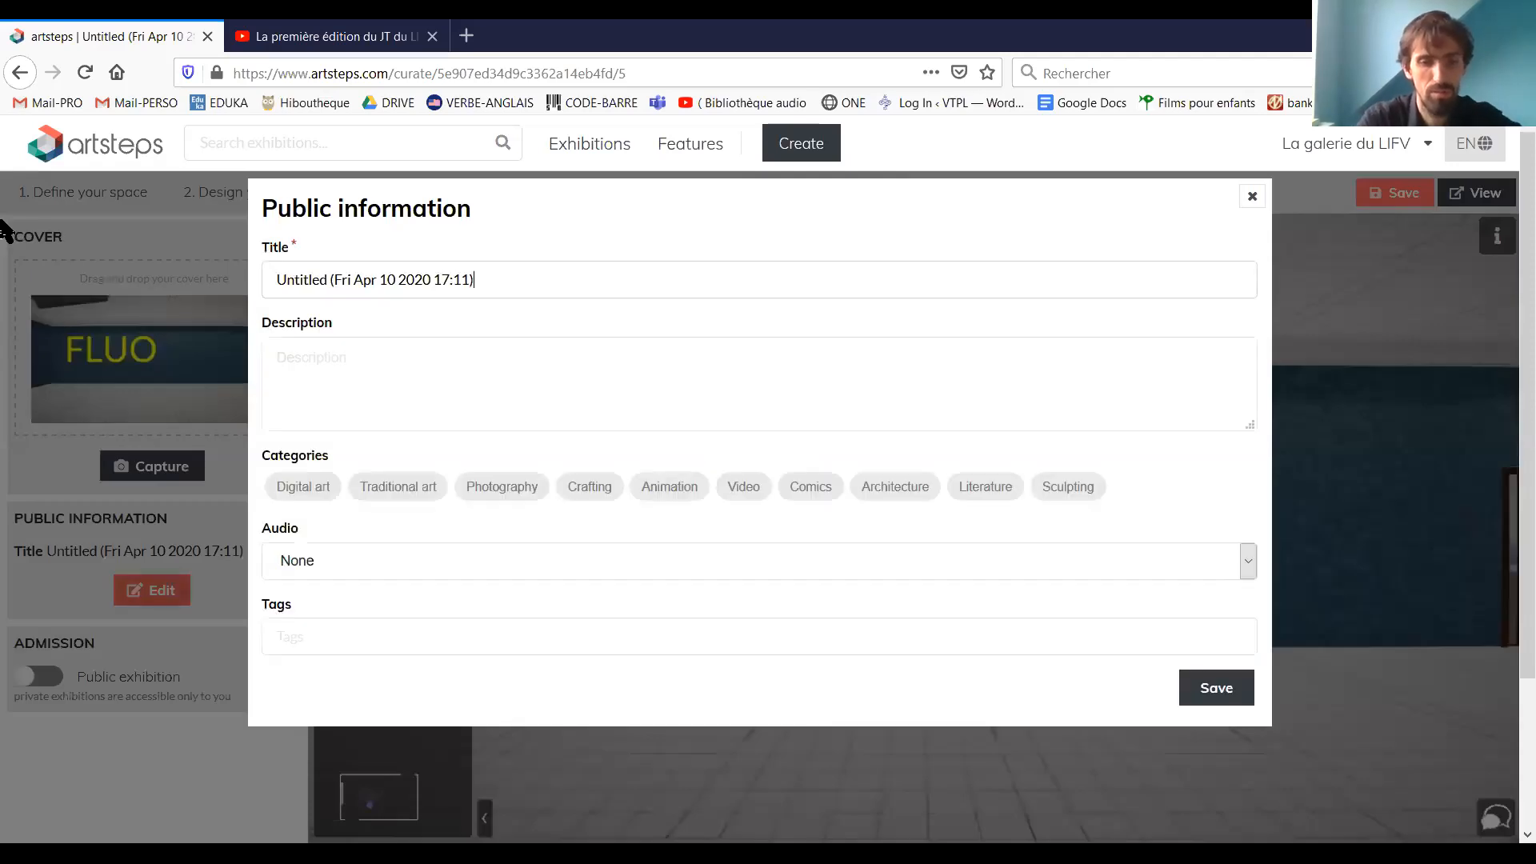
# Title the exhibition "fluo", assign it to the Comics category and save its public information
pyautogui.hotkey('ctrl', 'a')
pyautogui.write('fluo')
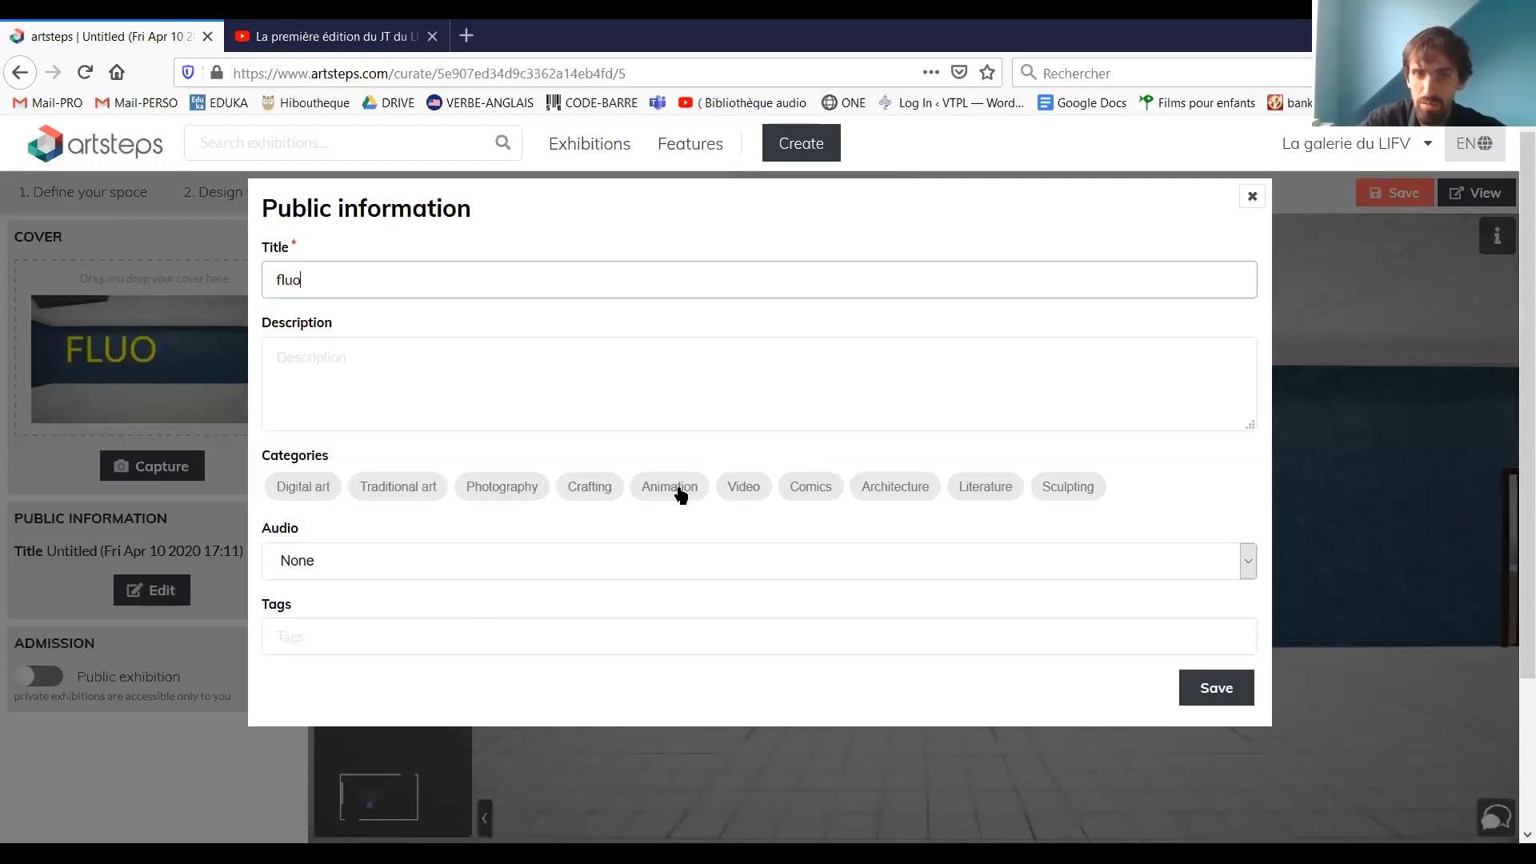
pyautogui.click(811, 487)
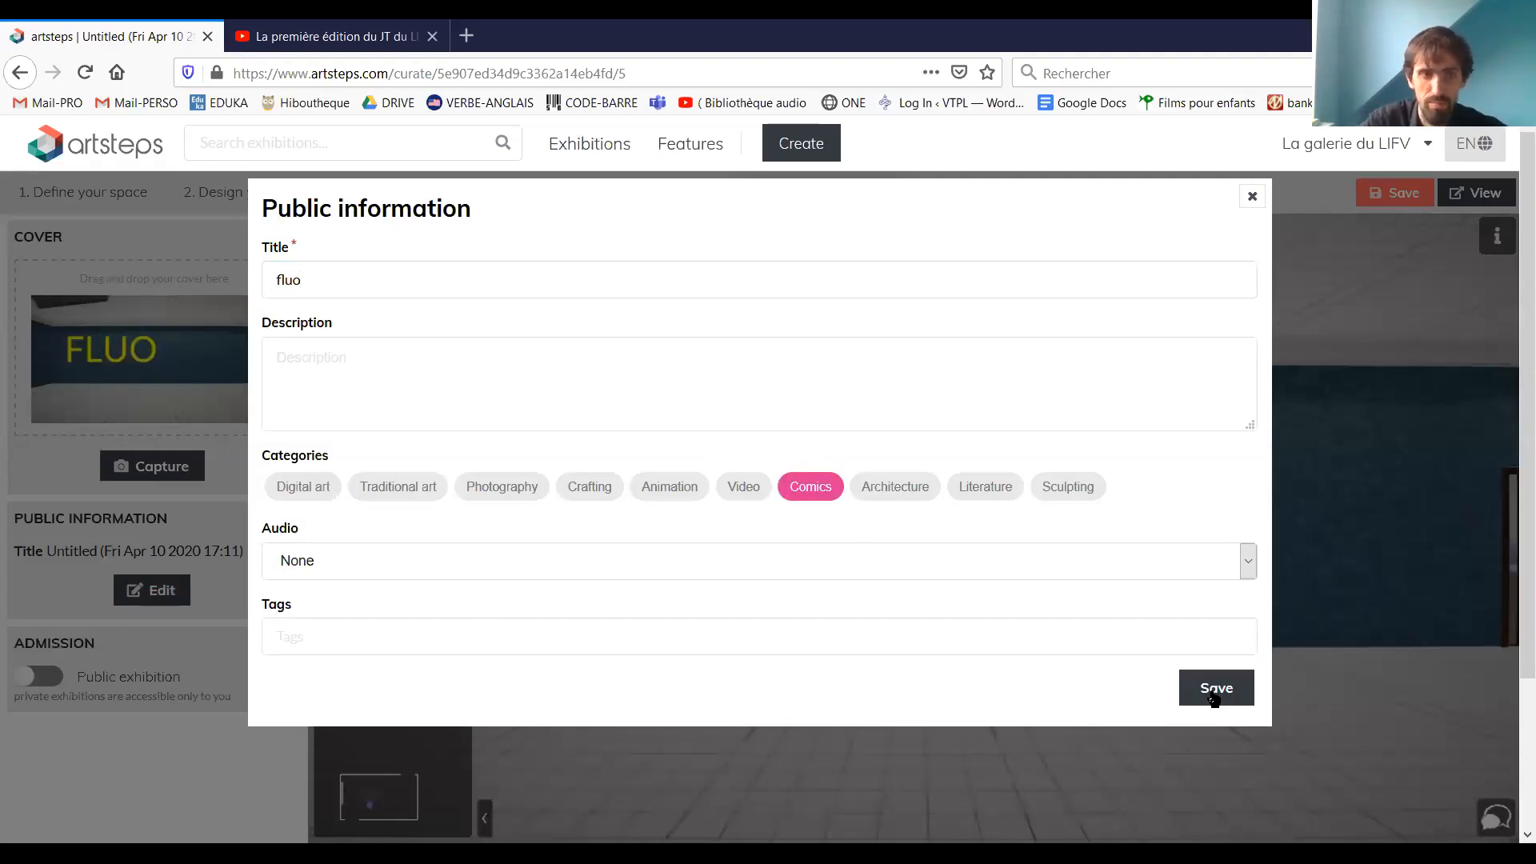
pyautogui.click(1214, 696)
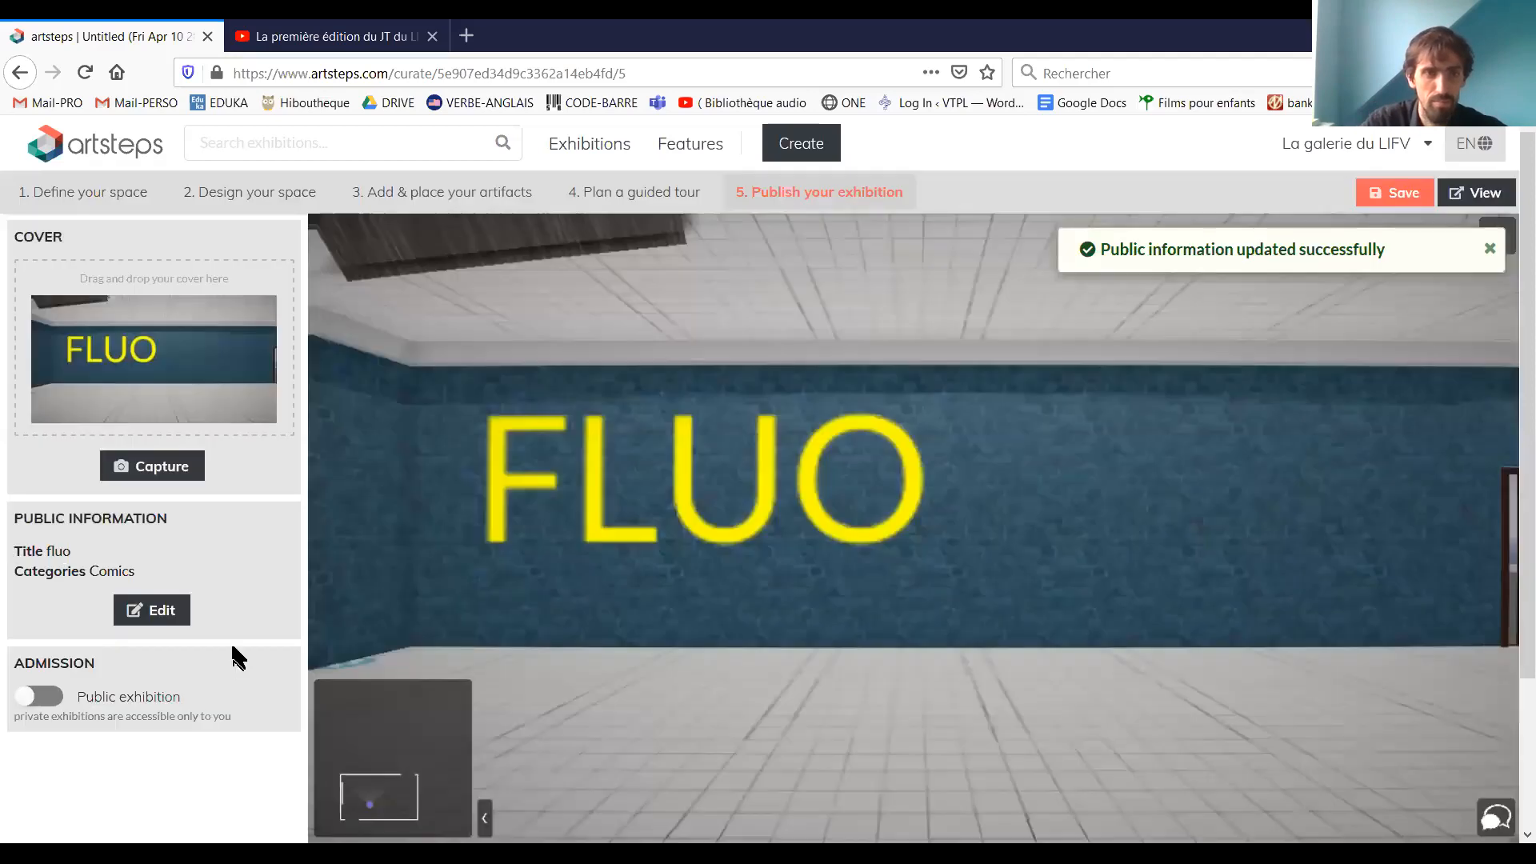
# Try to make the exhibition public in the admission settings and save the exhibition
pyautogui.click(51, 704)
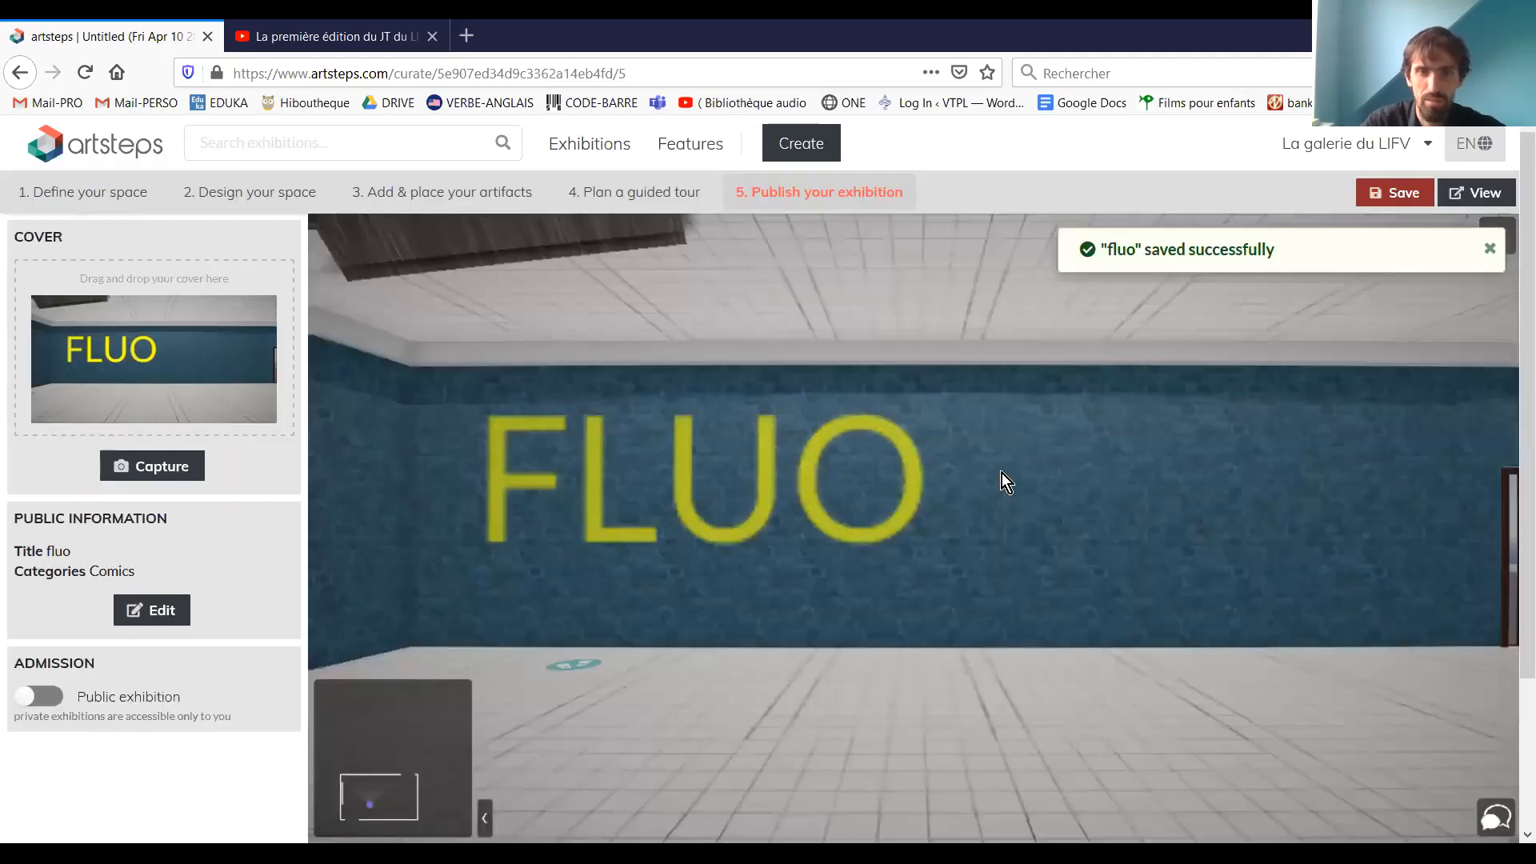
pyautogui.moveTo(1214, 674); pyautogui.dragTo(3, 546)
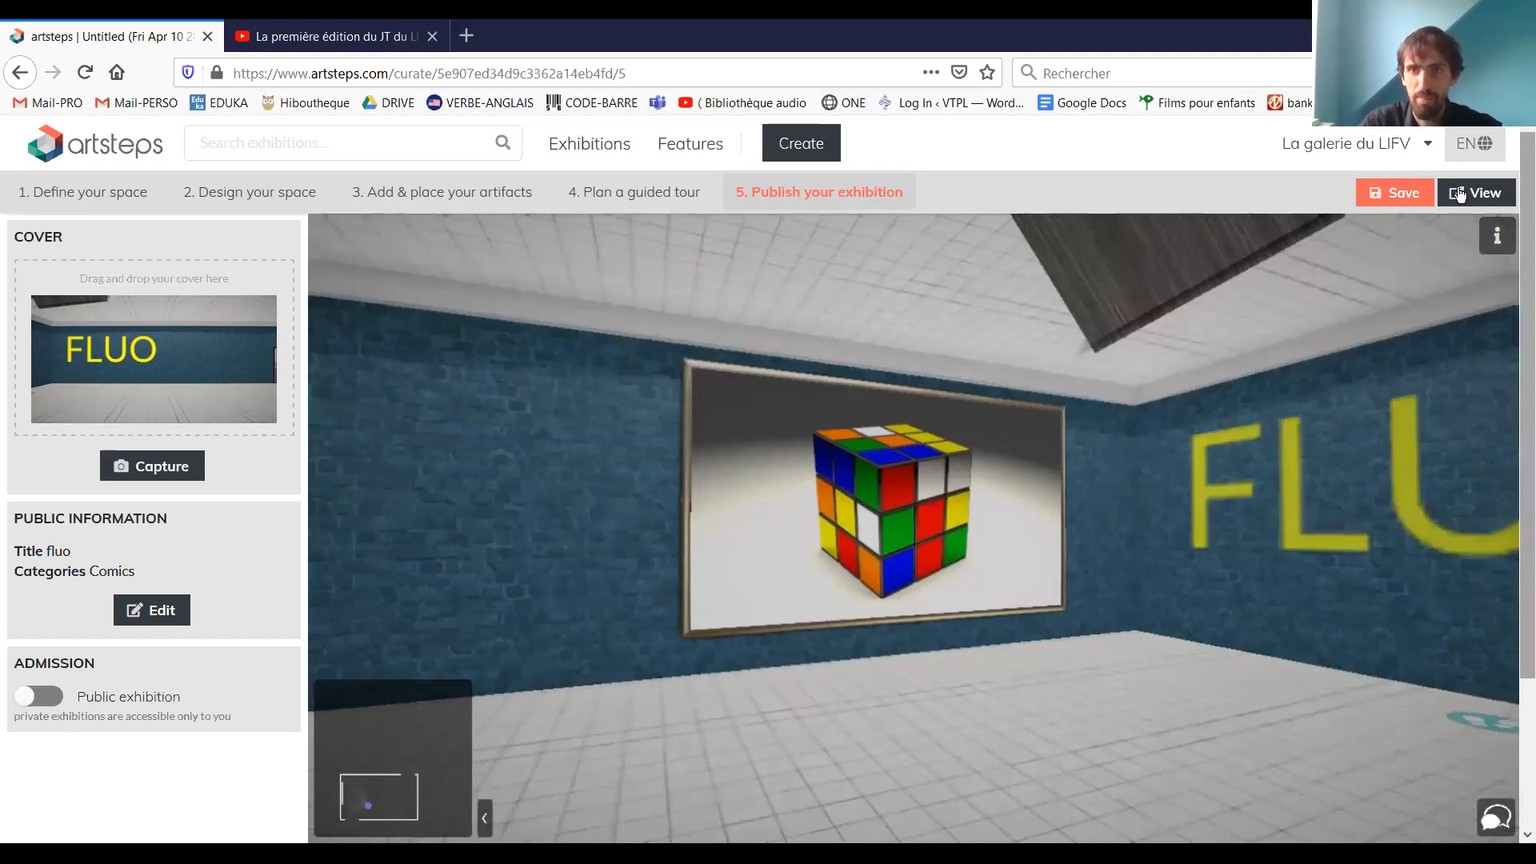
pyautogui.click(1409, 194)
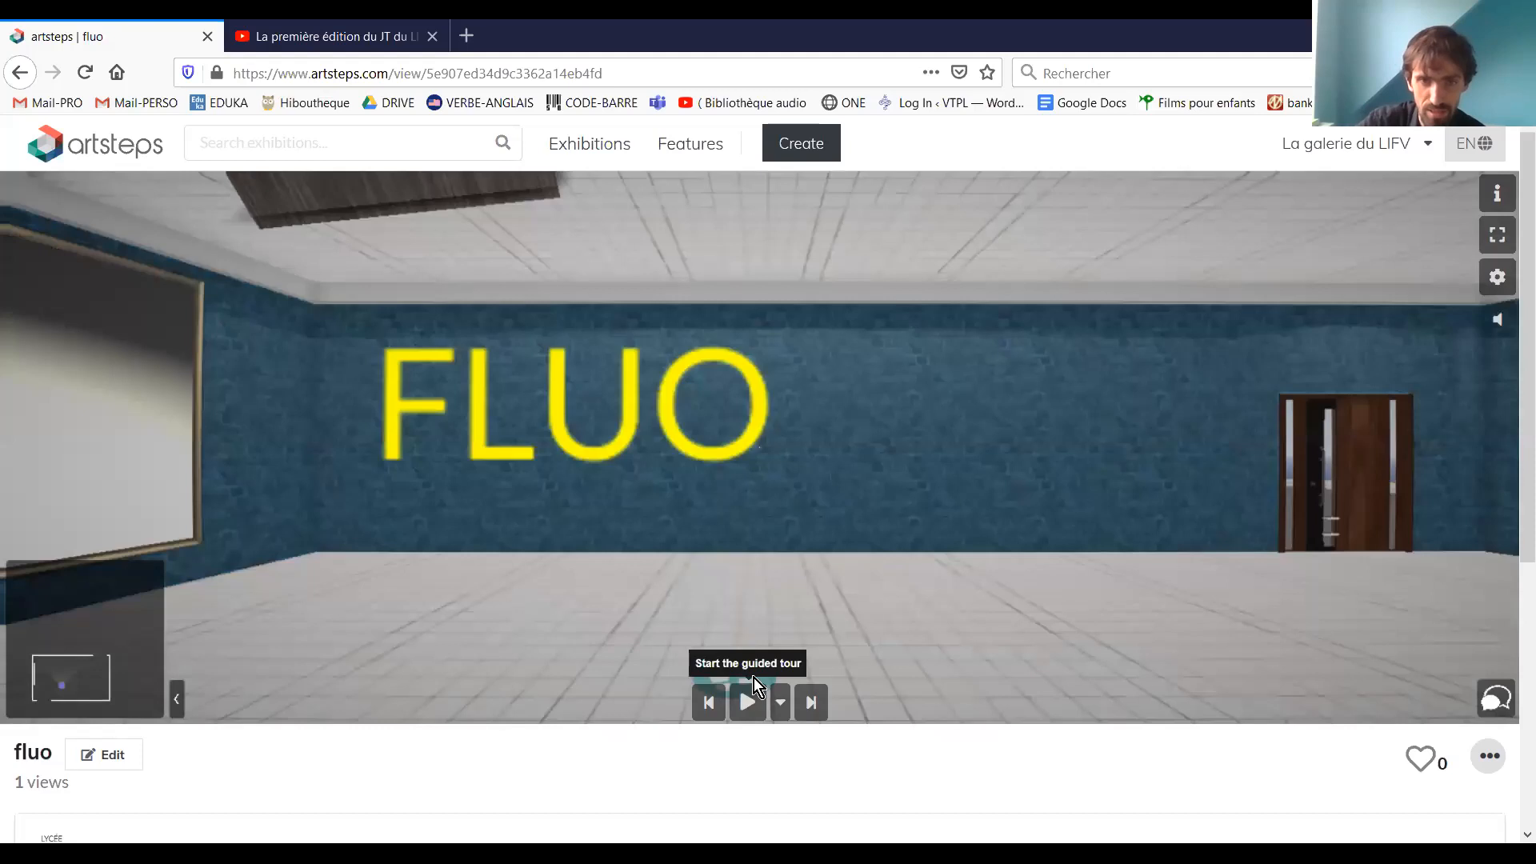
# Play the guided tour in the exhibition's viewing page and skip ahead through its guide points
pyautogui.click(752, 703)
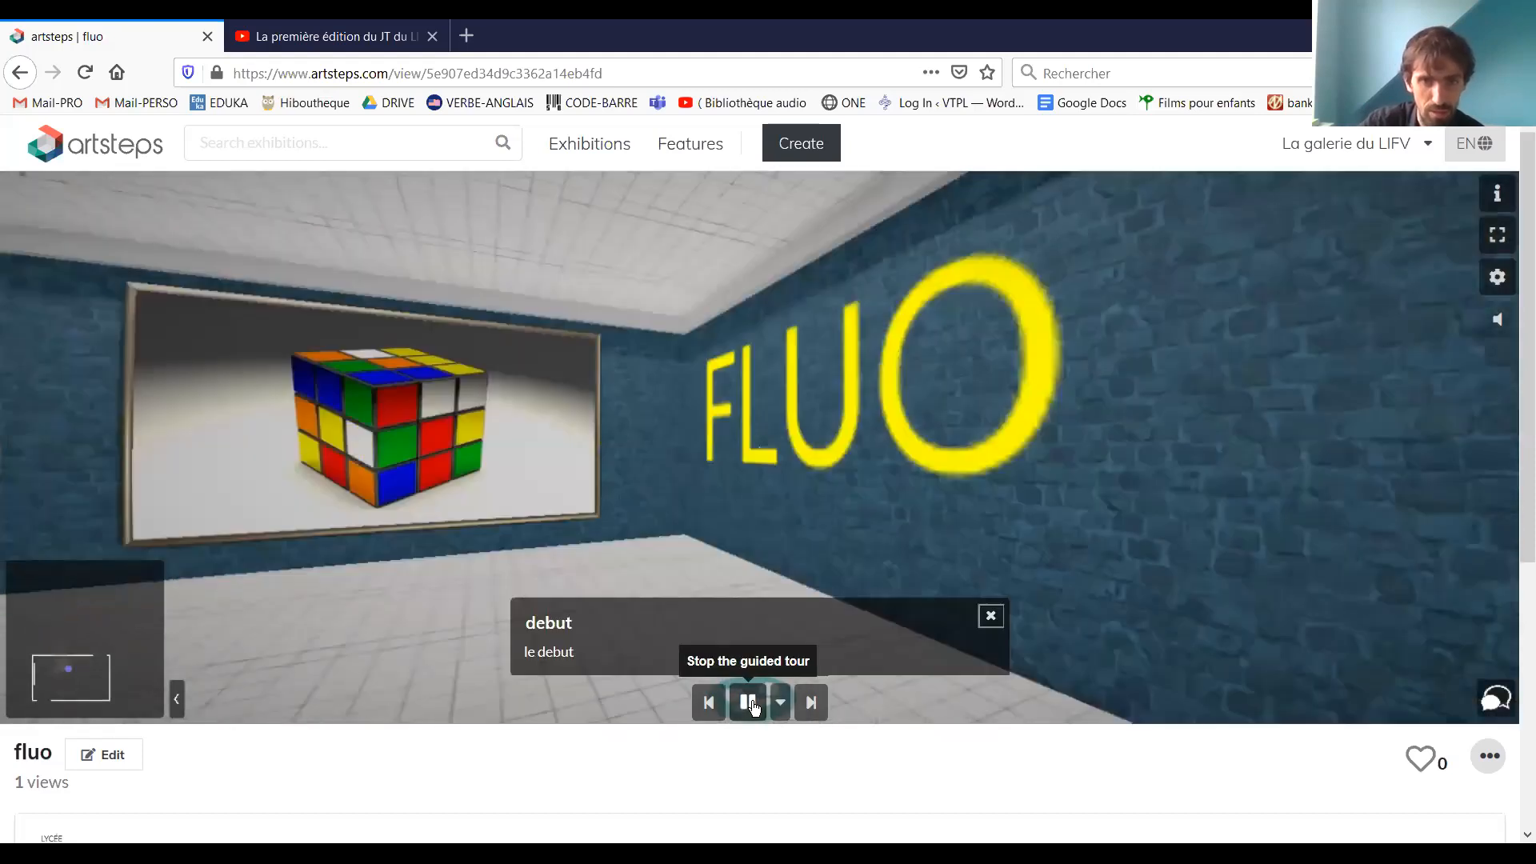
pyautogui.click(810, 706)
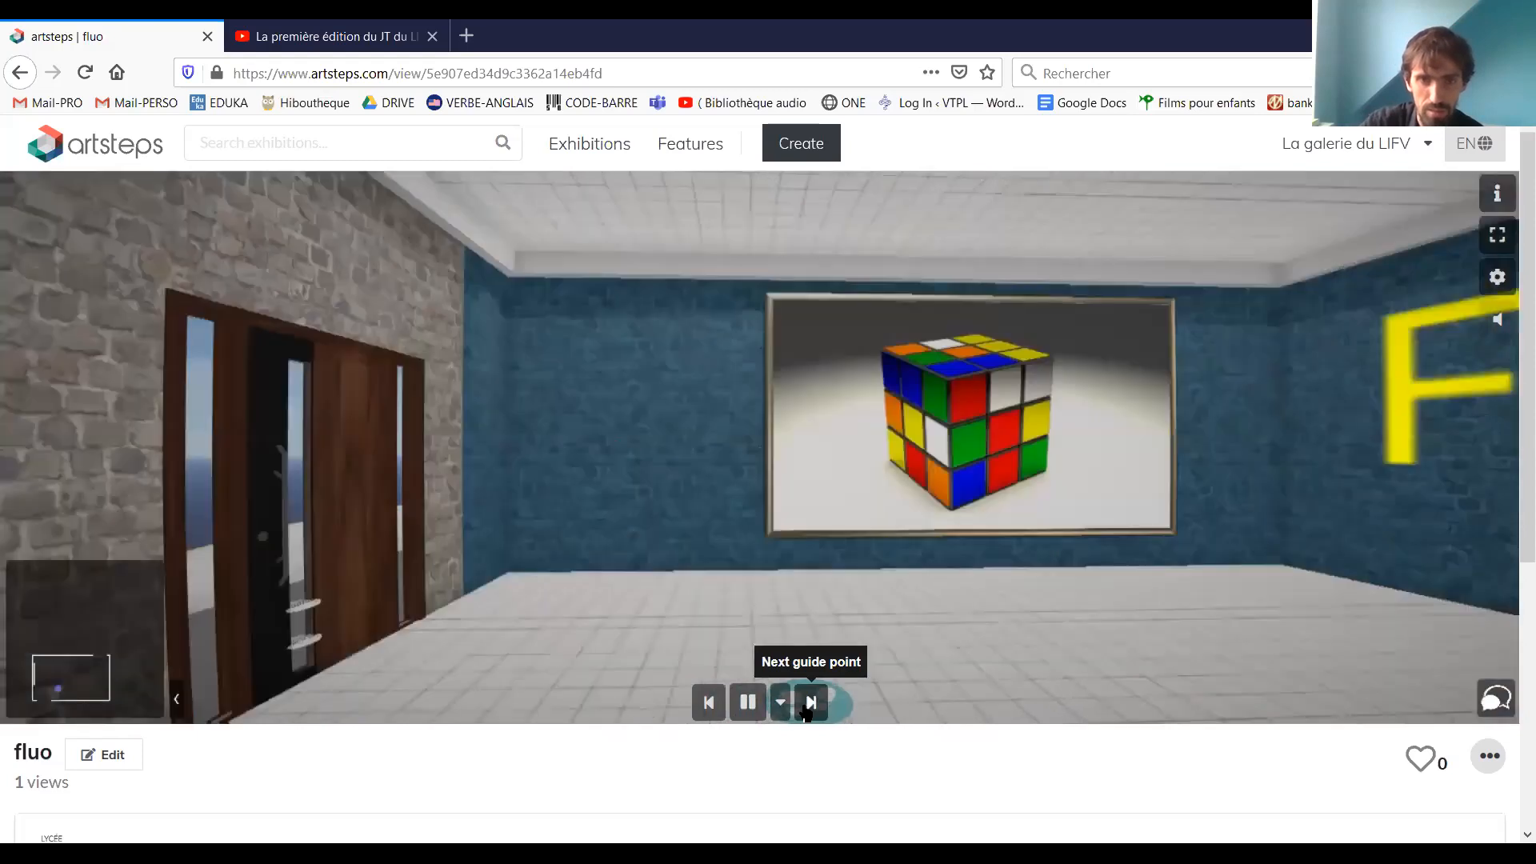
pyautogui.click(808, 708)
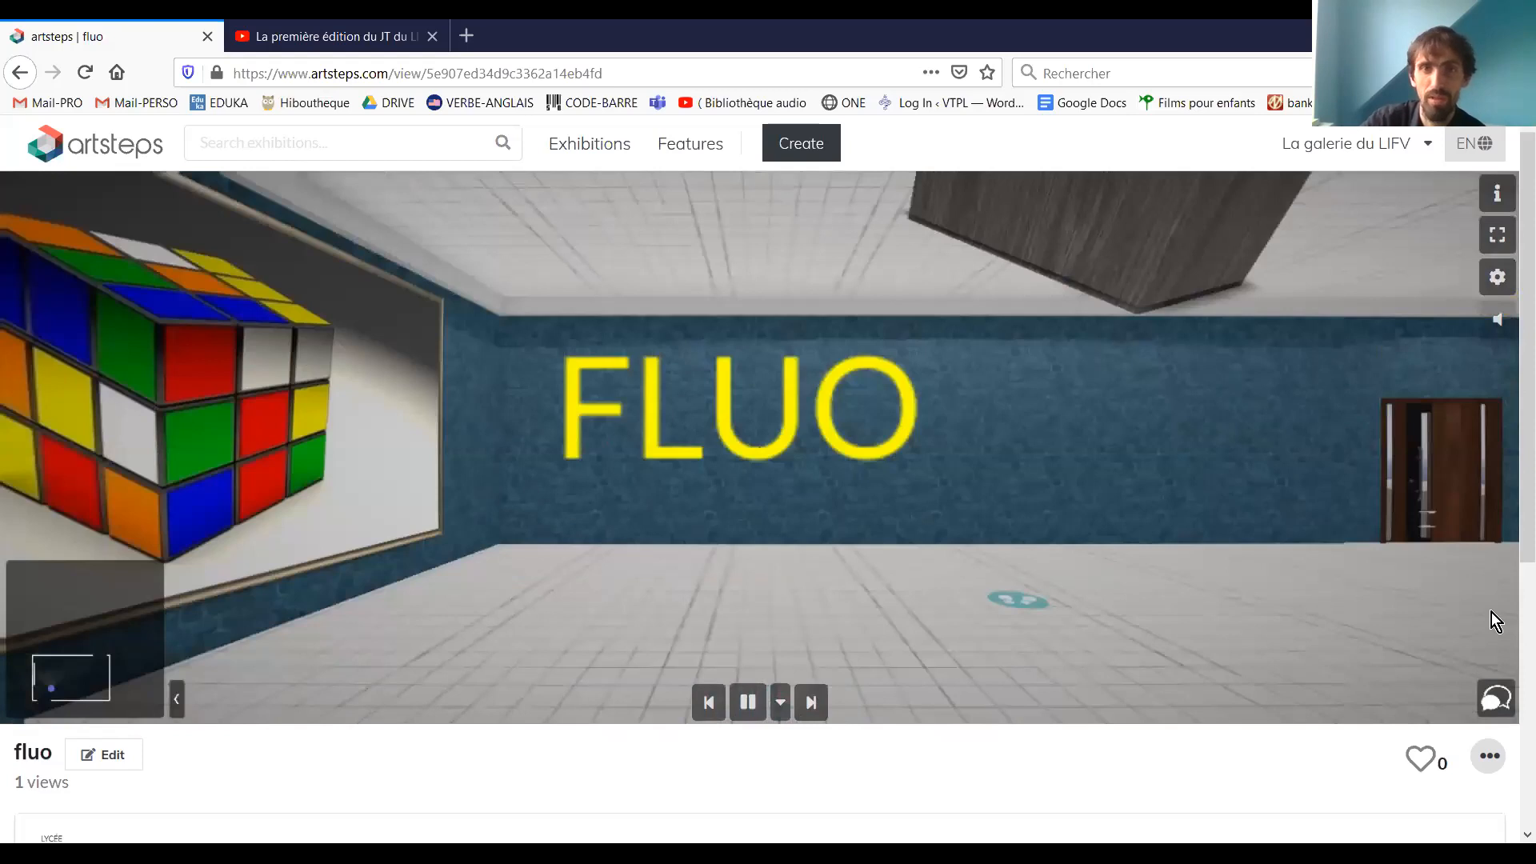
# Go to the gallery's profile and delete the "fluo" exhibition, confirming the deletion
pyautogui.click(1429, 143)
pyautogui.click(1288, 200)
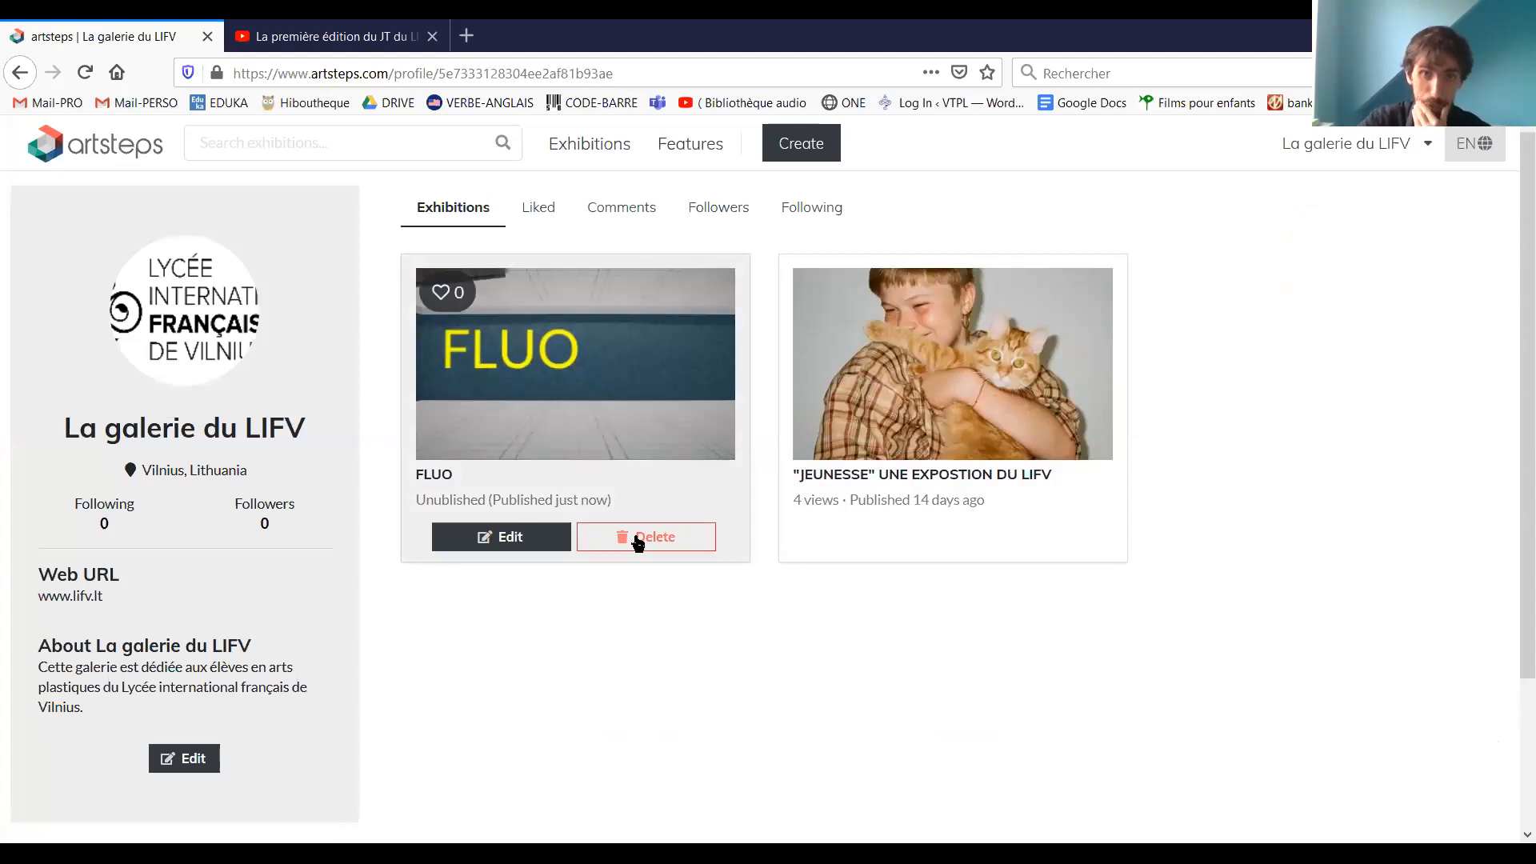
pyautogui.click(619, 541)
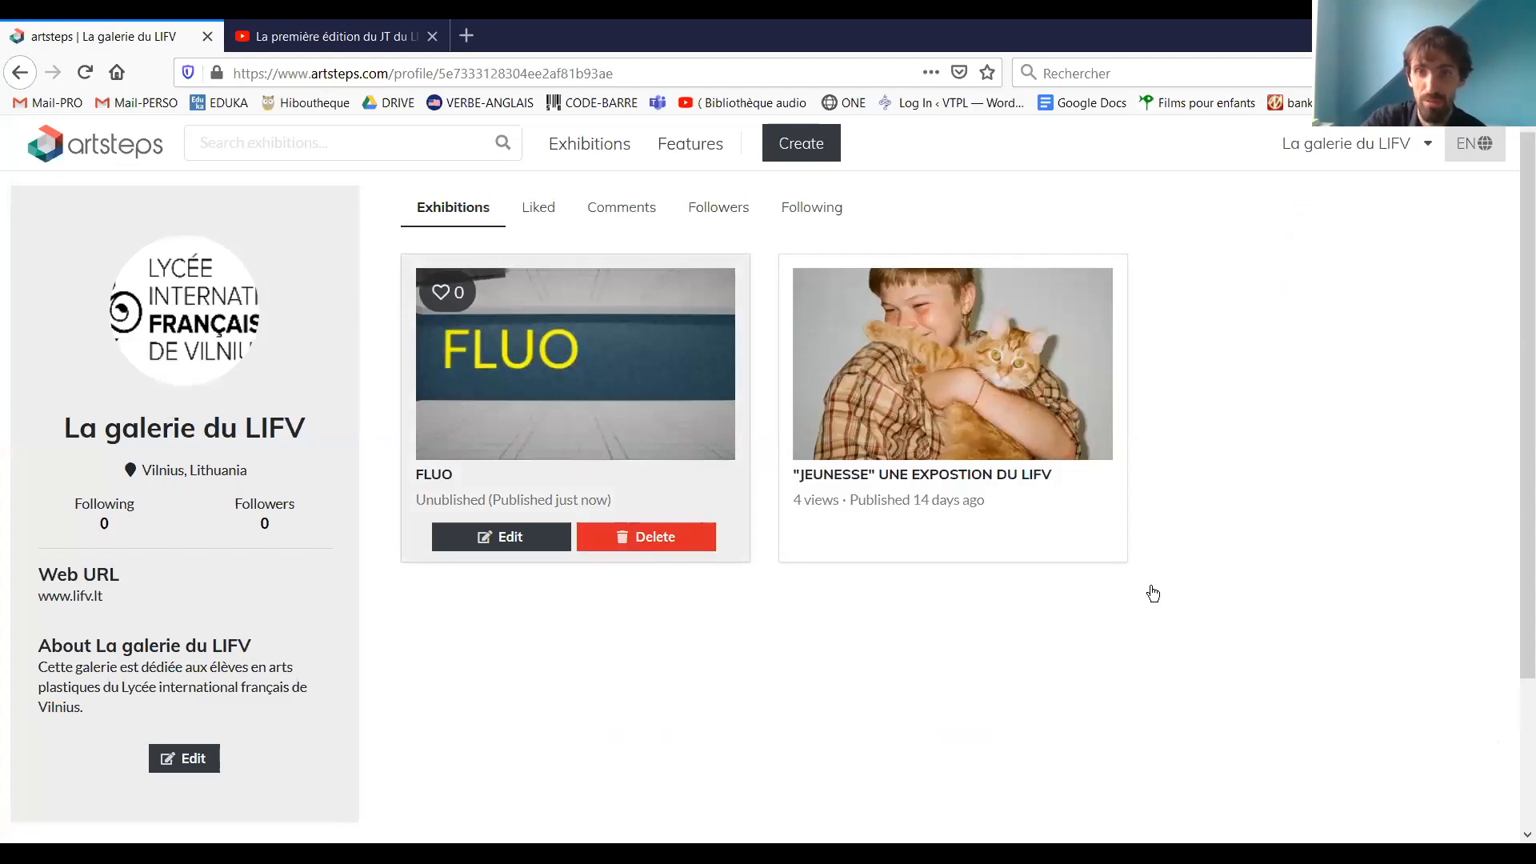
pyautogui.click(1158, 584)
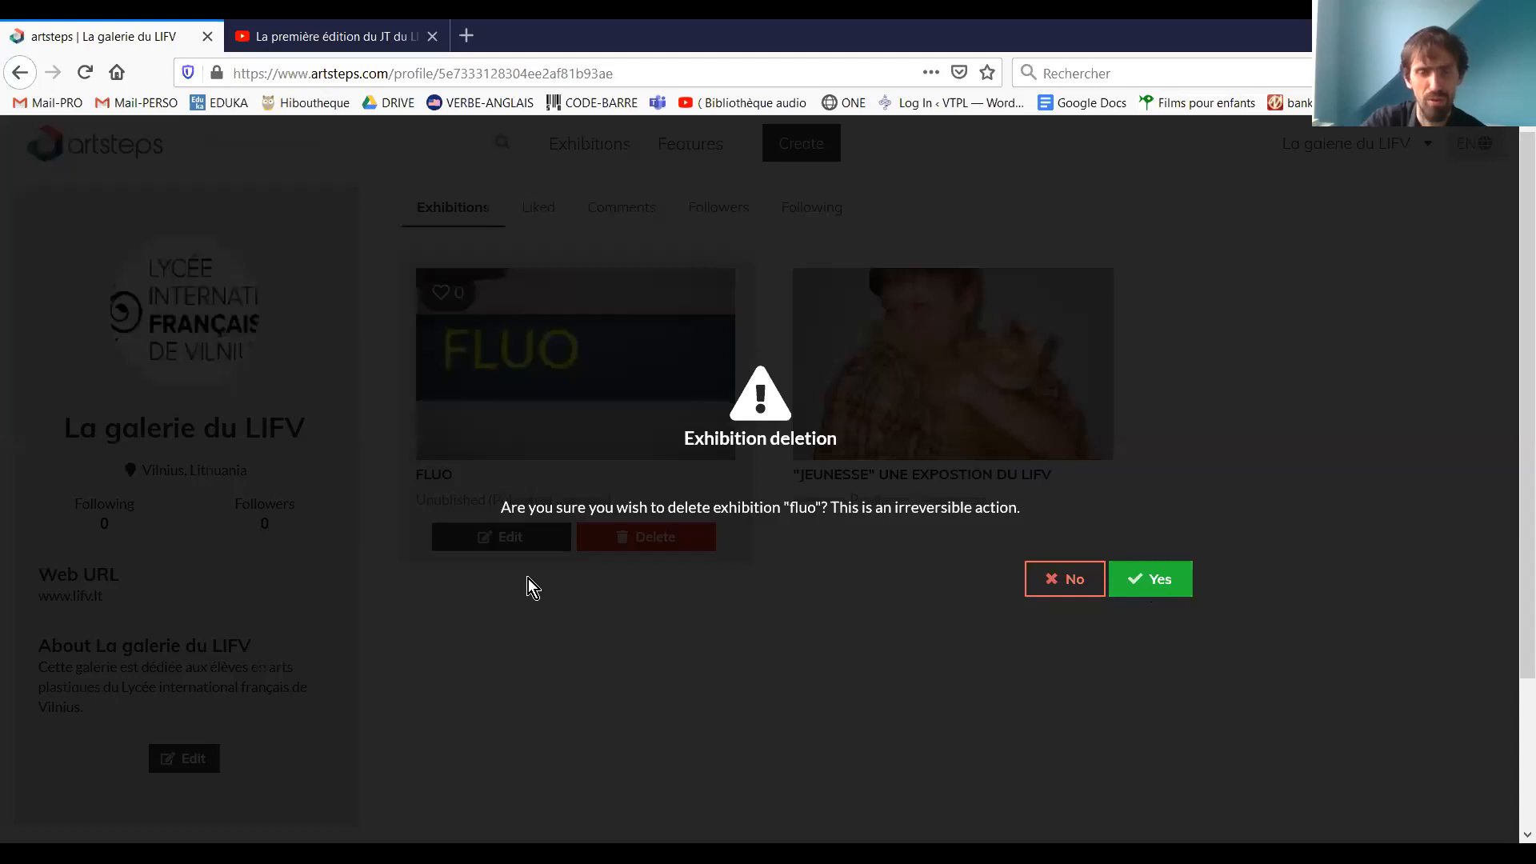